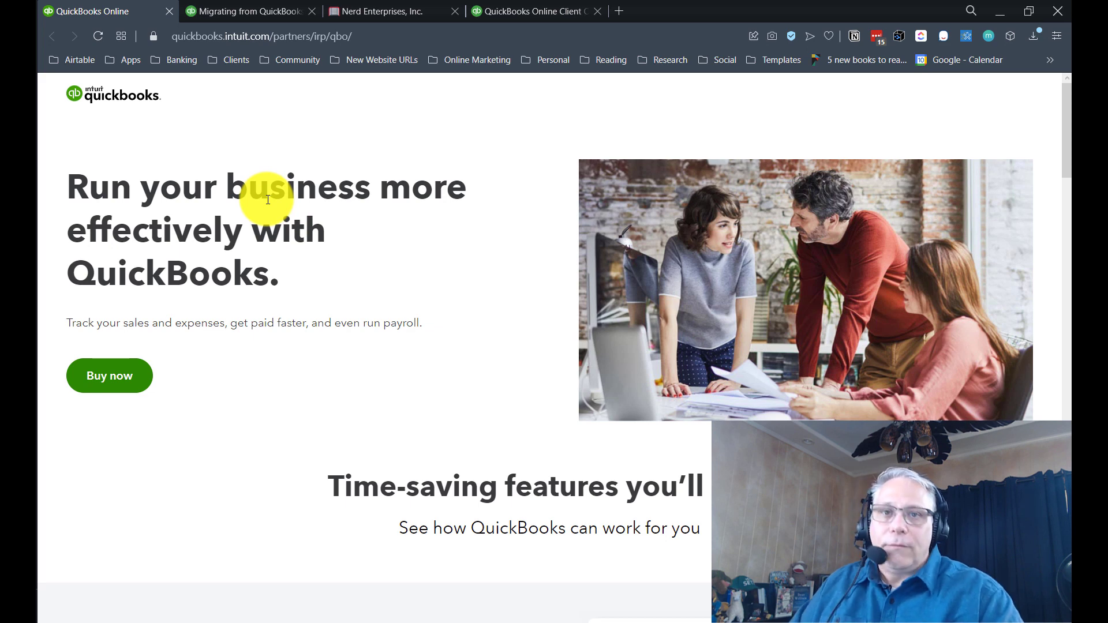
Go through the QuickBooks Online features page to the Simple Start, Essentials, Plus and Advanced plan prices.
scroll(302, 218, "down", 8)
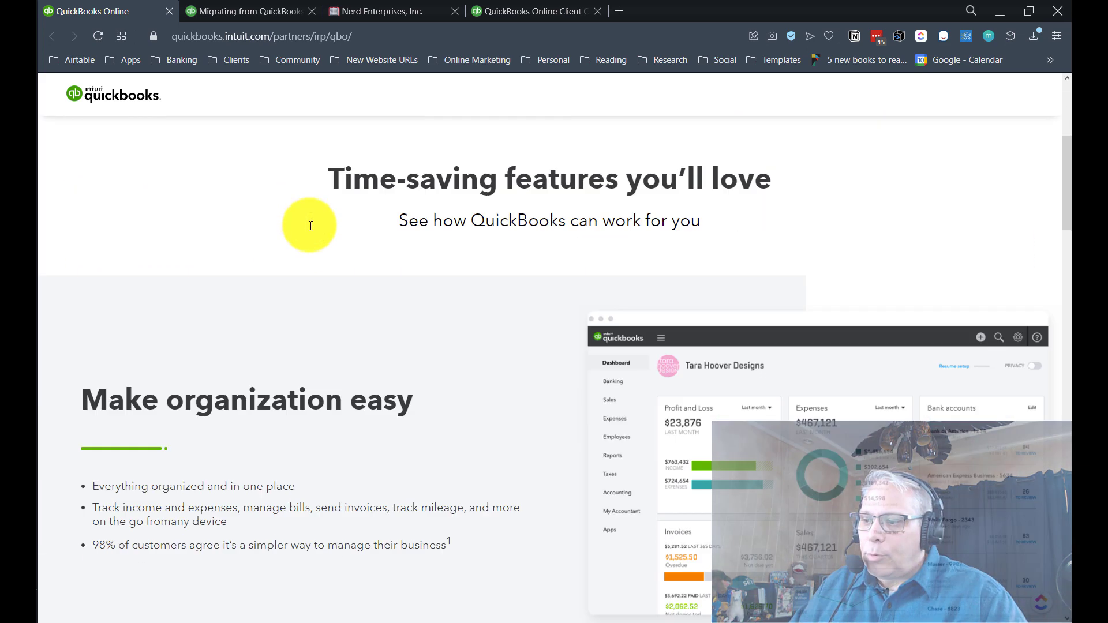
scroll(311, 226, "down", 10)
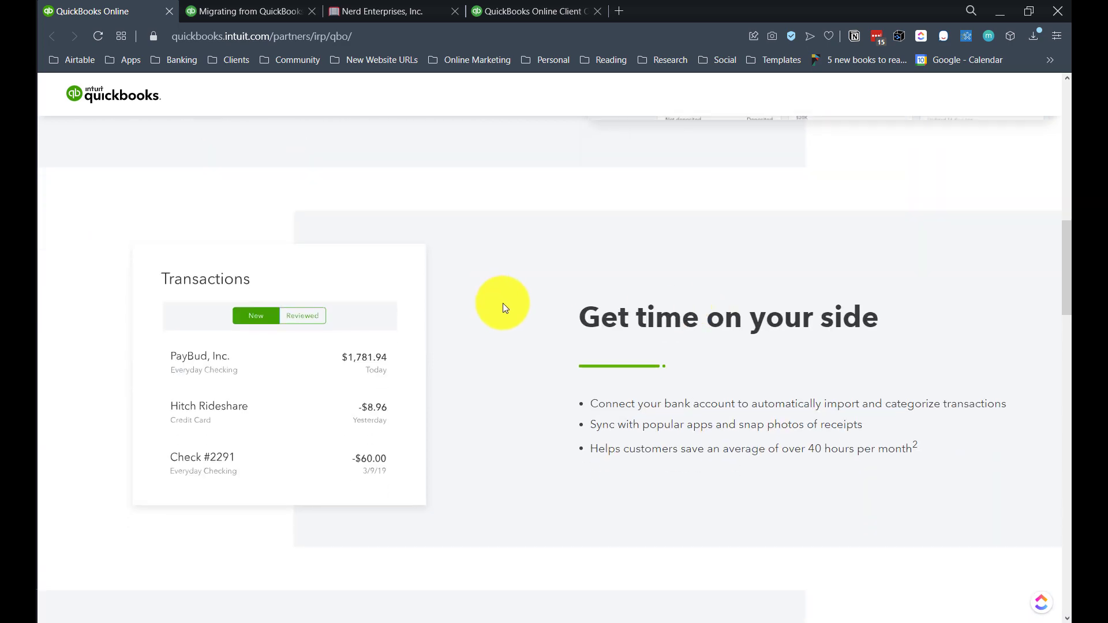
scroll(503, 303, "down", 12)
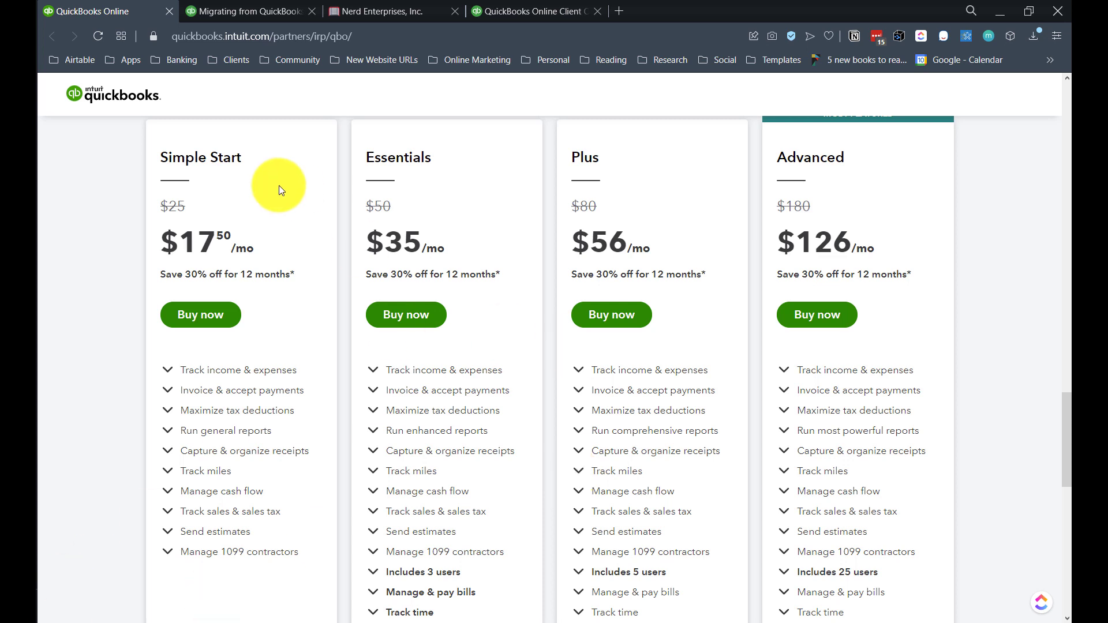
left_click_drag(599, 158, 582, 157)
left_click(601, 154)
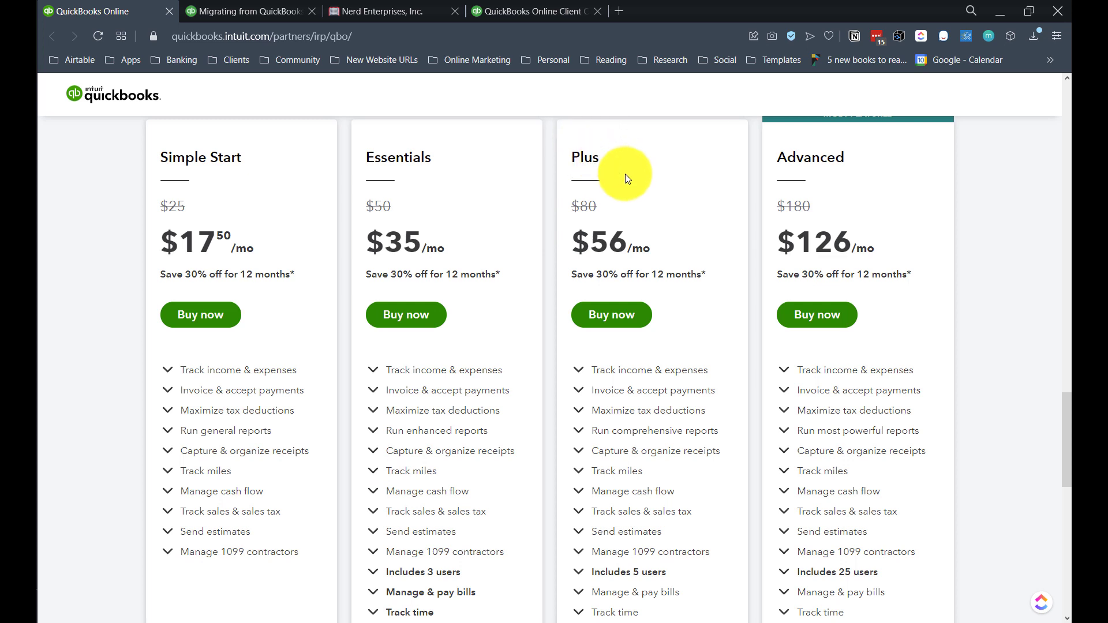
Compare the features and user limits included in the Simple Start, Essentials, Plus and Advanced plans.
scroll(625, 175, "down", 1)
scroll(631, 352, "down", 1)
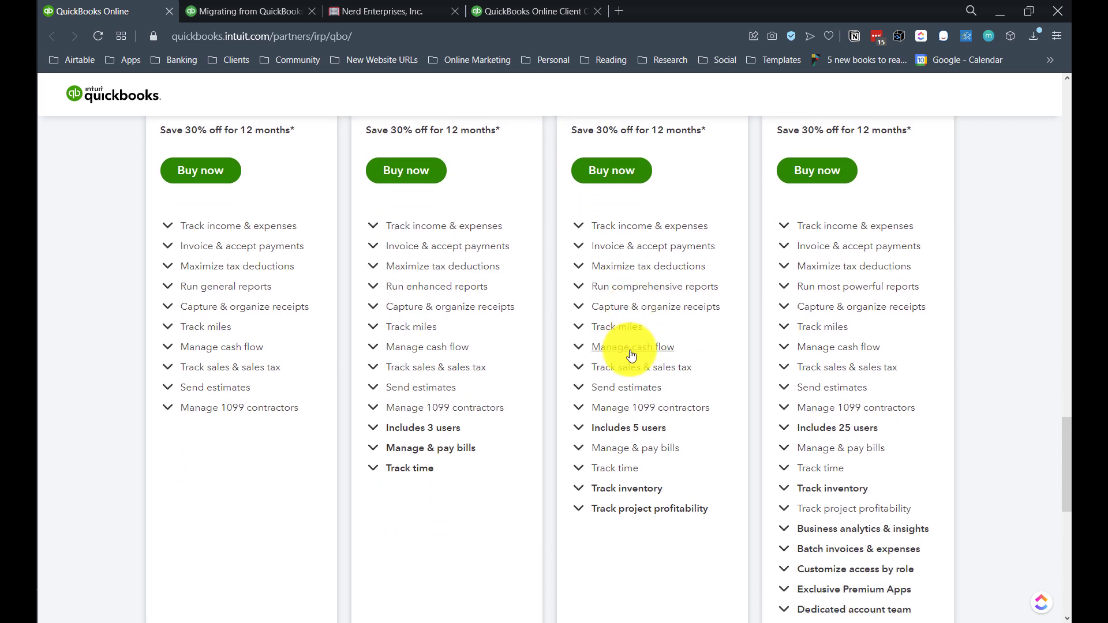
scroll(307, 288, "up", 2)
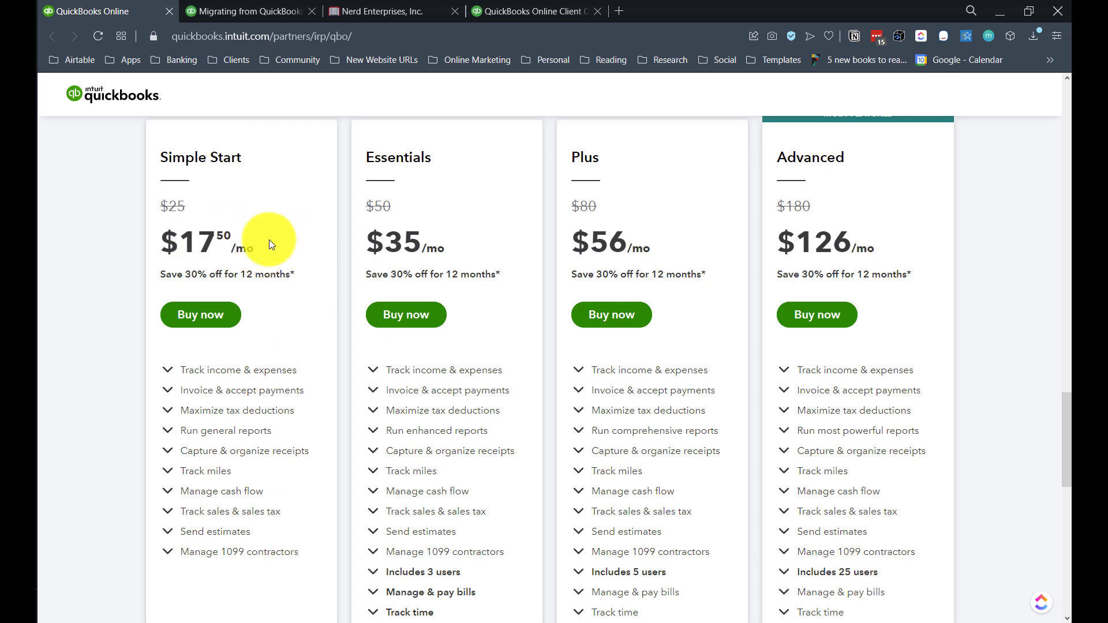
scroll(429, 289, "down", 2)
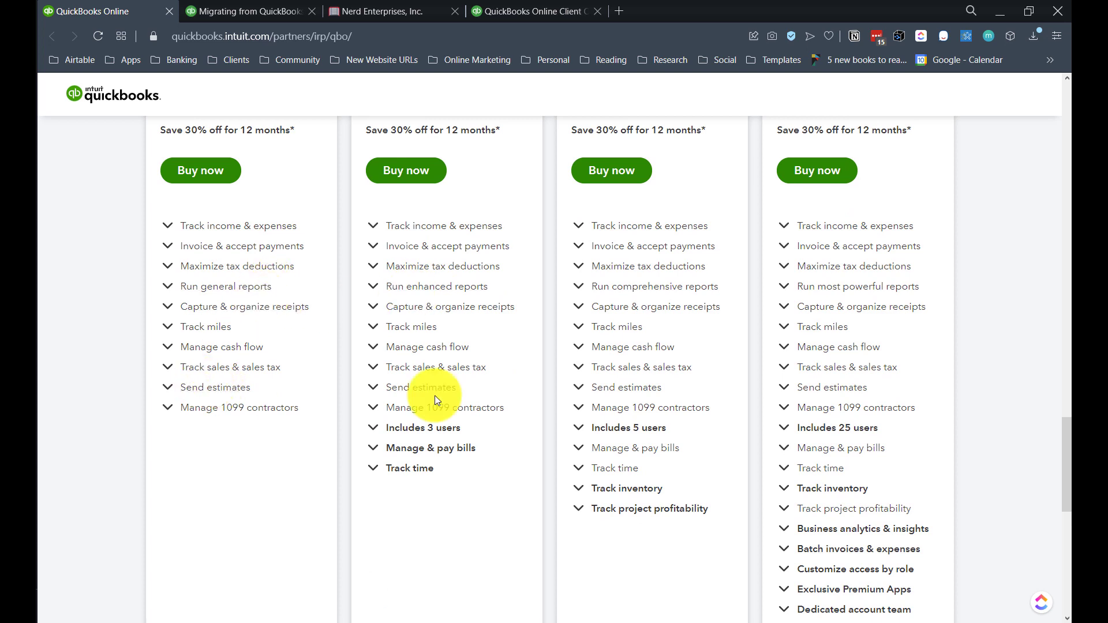
scroll(407, 418, "down", 1)
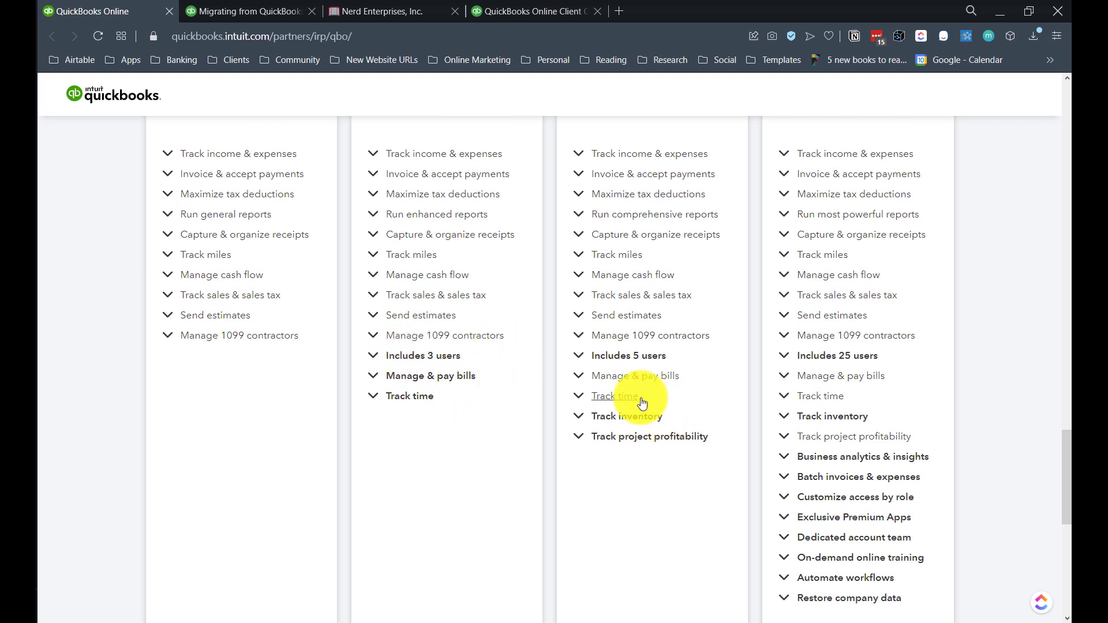
scroll(713, 406, "up", 1)
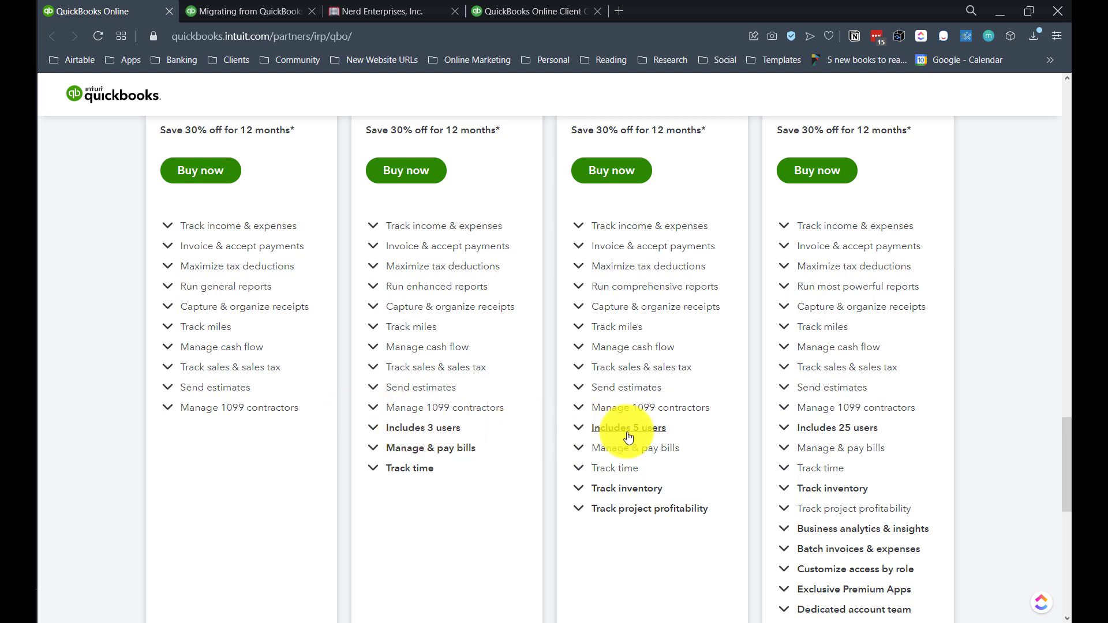
scroll(626, 433, "up", 2)
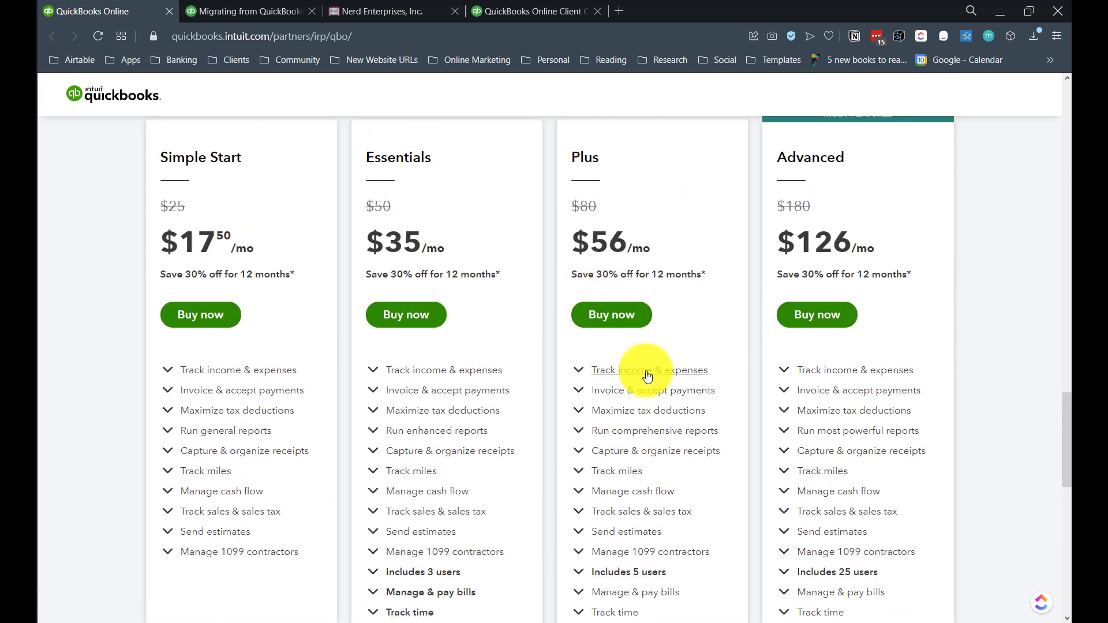
scroll(647, 374, "down", 3)
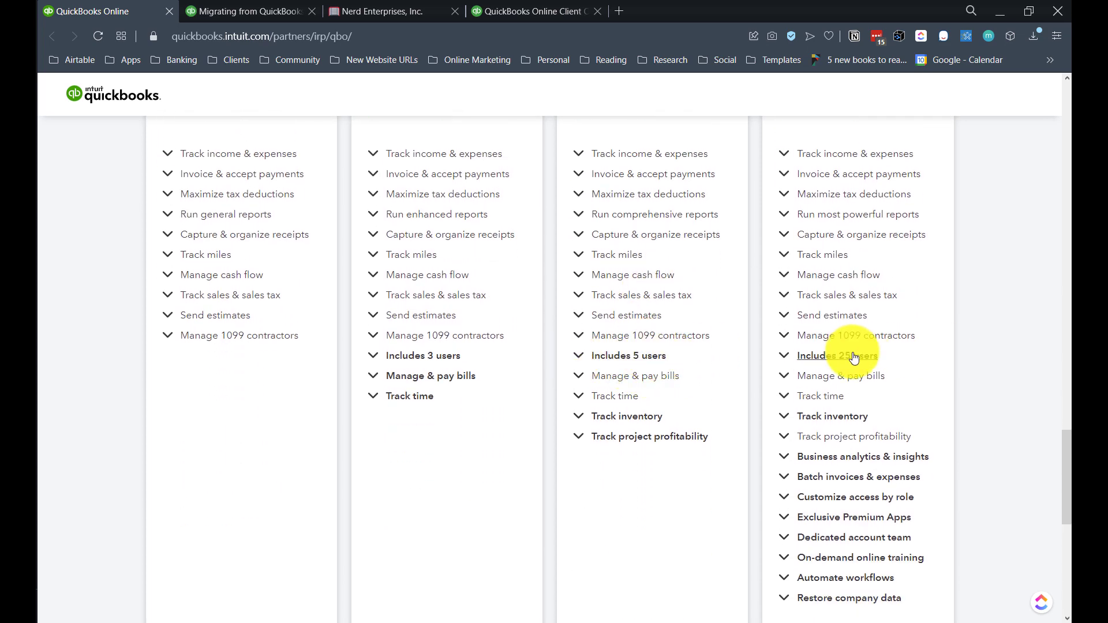
scroll(854, 358, "up", 2)
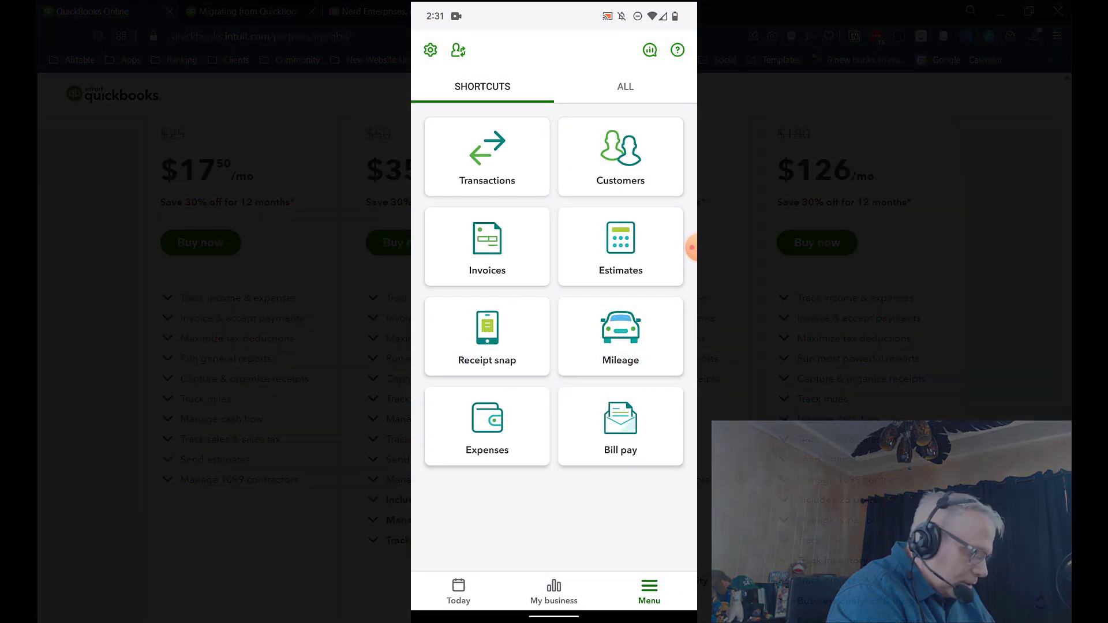
From the Today dashboard, look through the transactions awaiting review in PM Account # 1 and return to the account list.
left_click(458, 592)
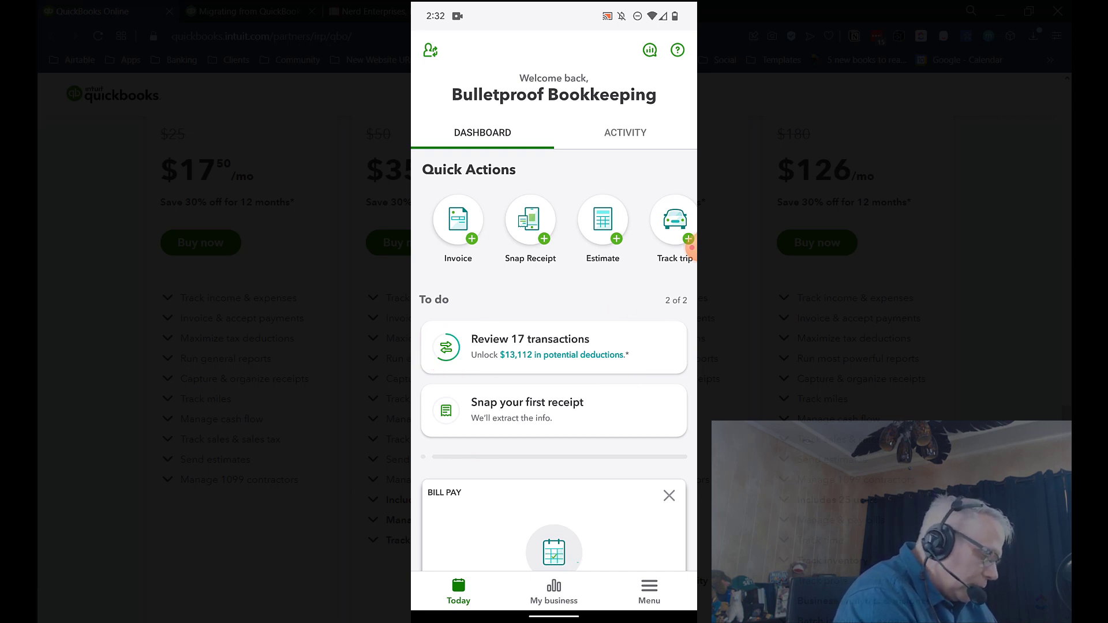
left_click(554, 348)
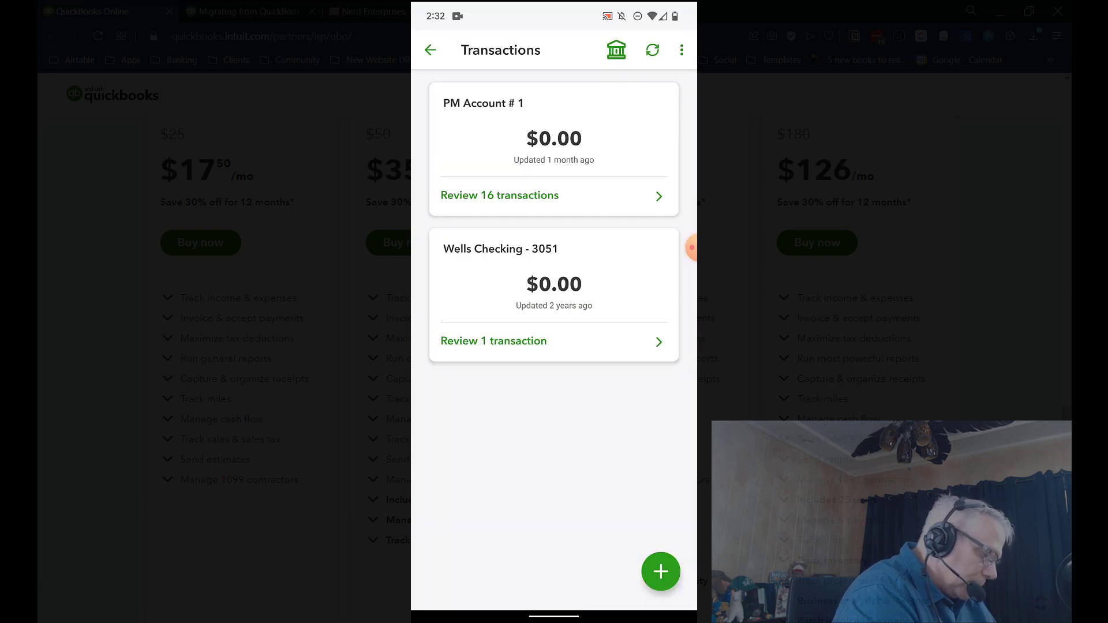
left_click(537, 182)
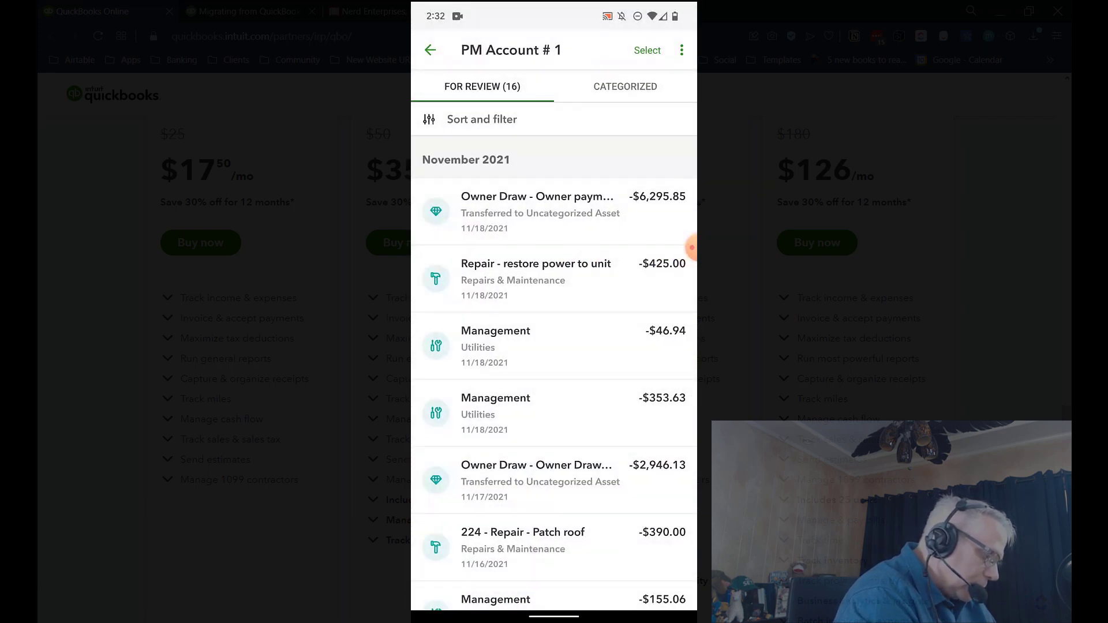
scroll(554, 370, "down", 10)
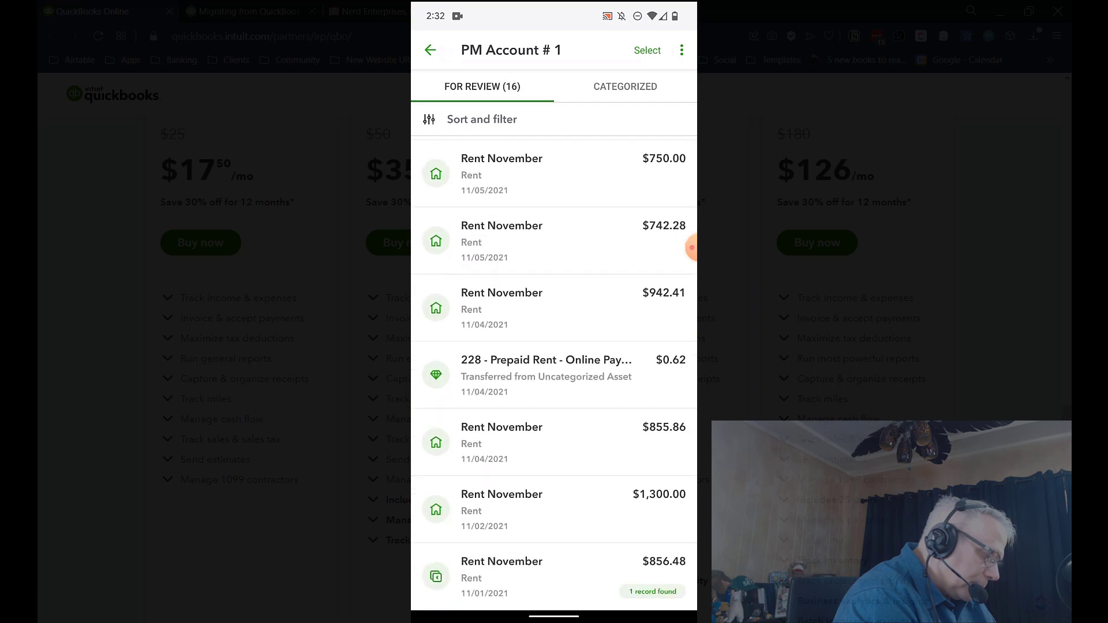
scroll(554, 370, "up", 10)
left_click_drag(537, 212, 542, 212)
left_click_drag(414, 212, 496, 212)
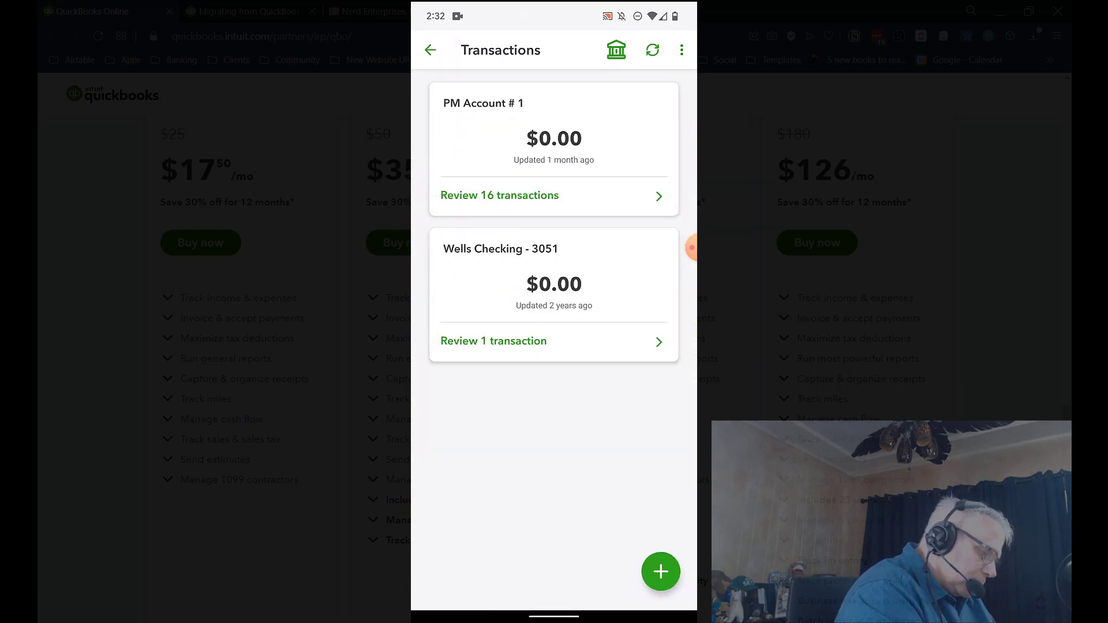
Switch the $6,295.85 owner draw in PM Account # 1 from Transfer to Categorize and return to the dashboard.
left_click(554, 196)
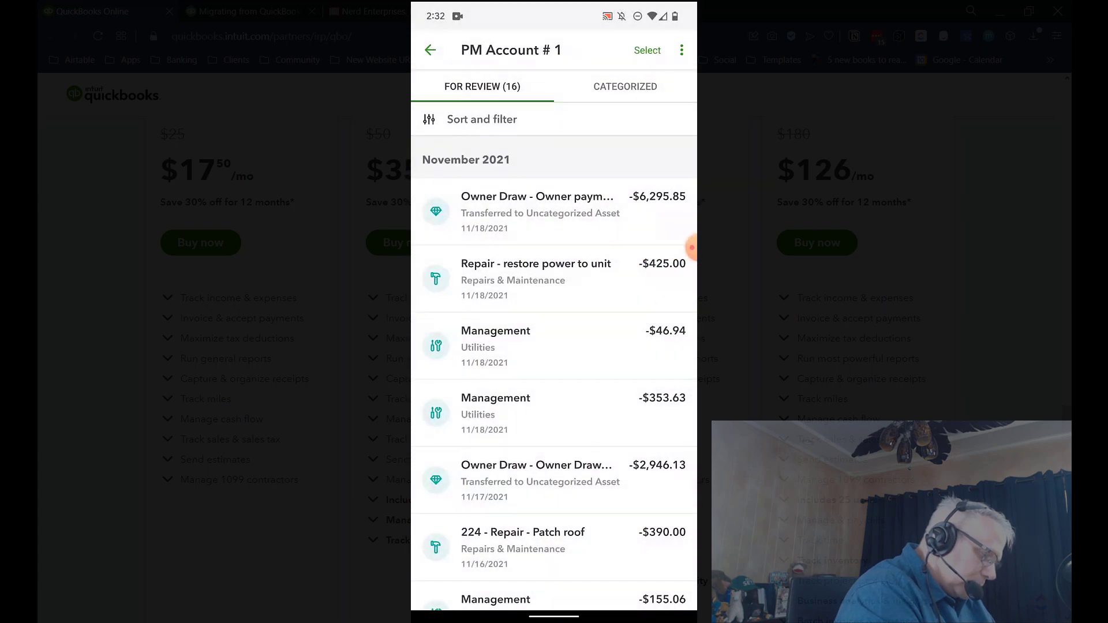
left_click(537, 212)
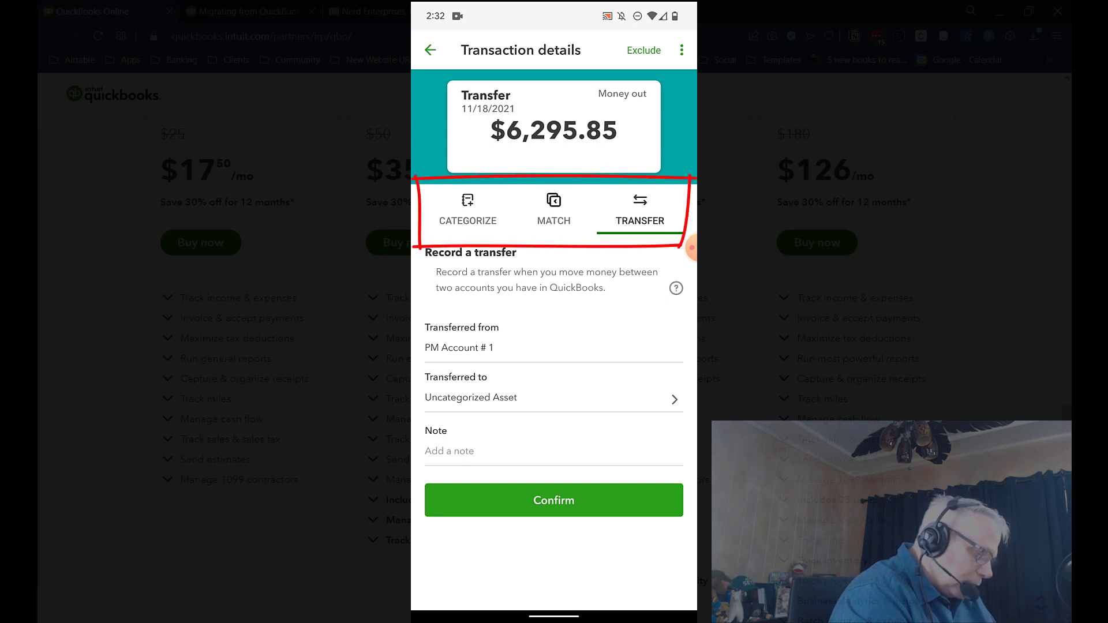
left_click(468, 209)
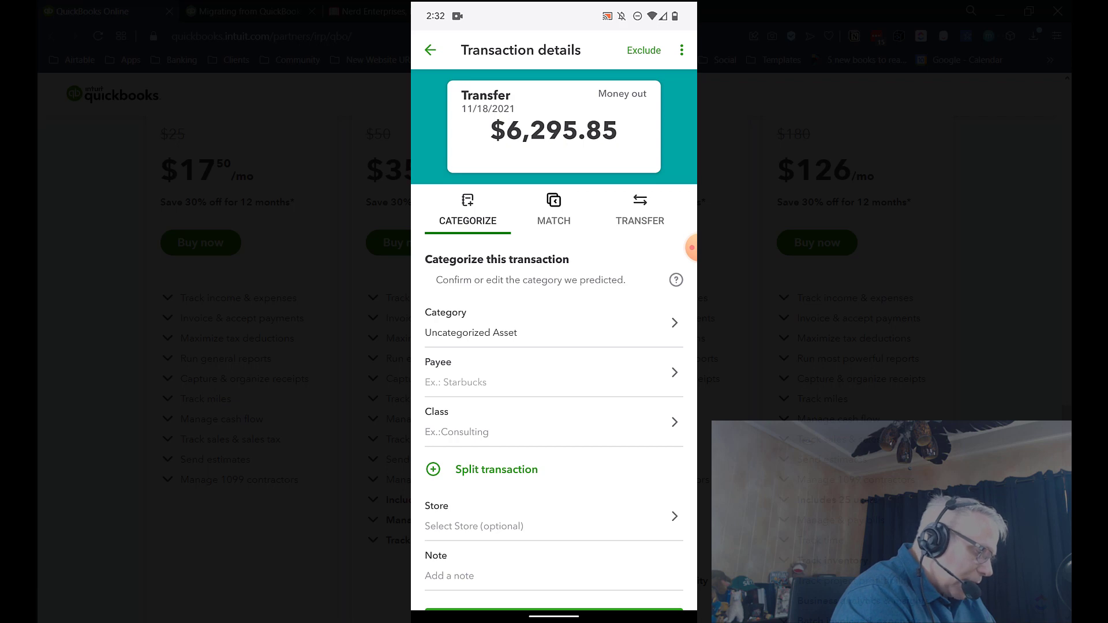
left_click(430, 50)
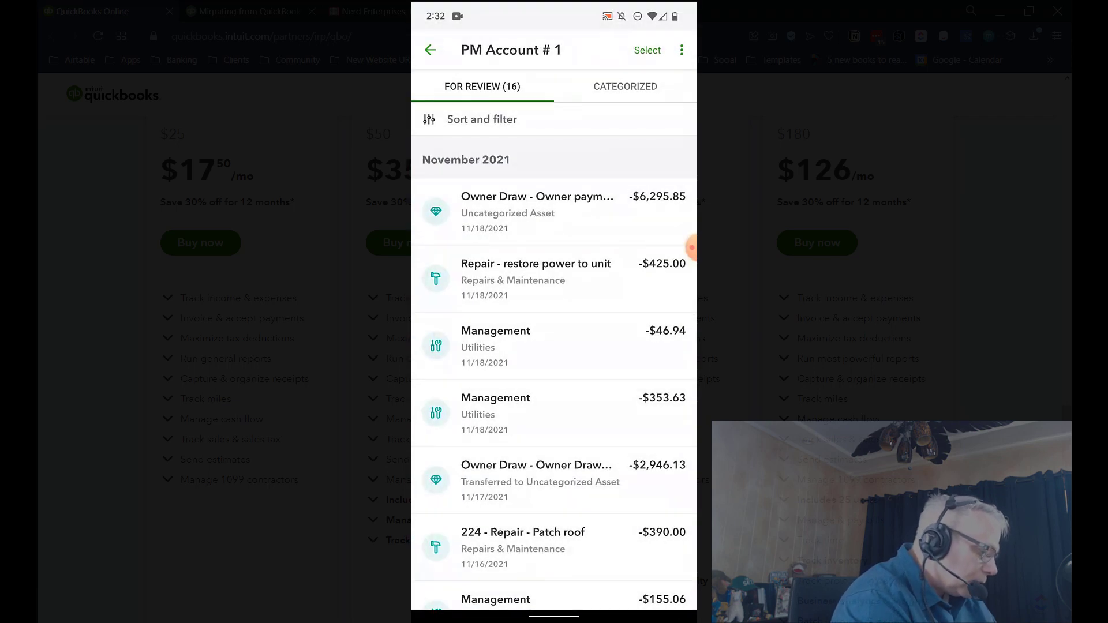
left_click(430, 51)
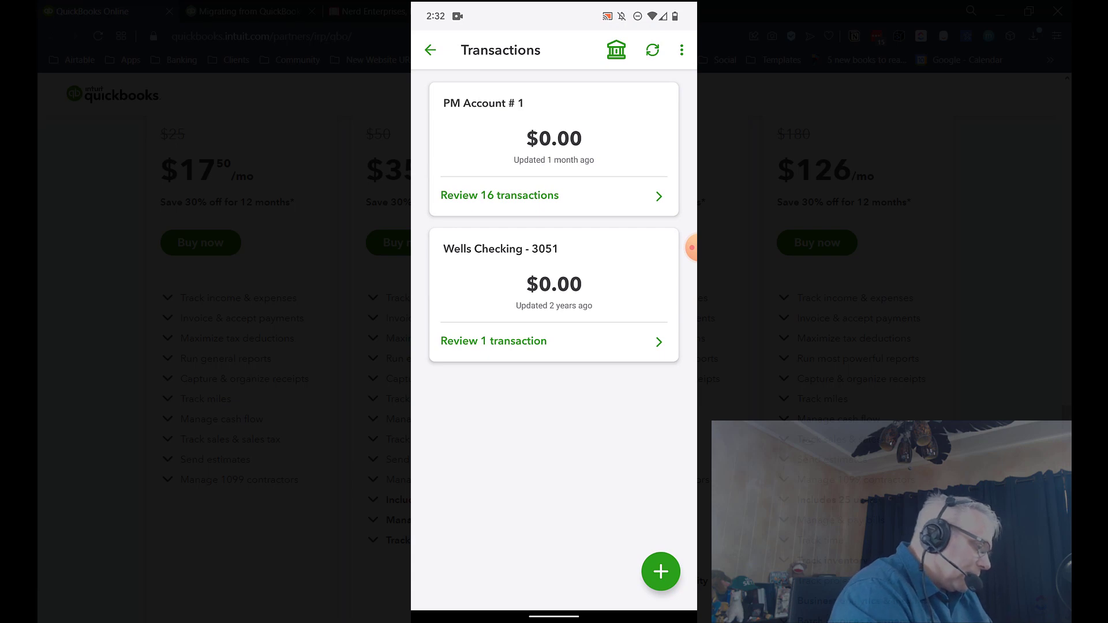
left_click(430, 50)
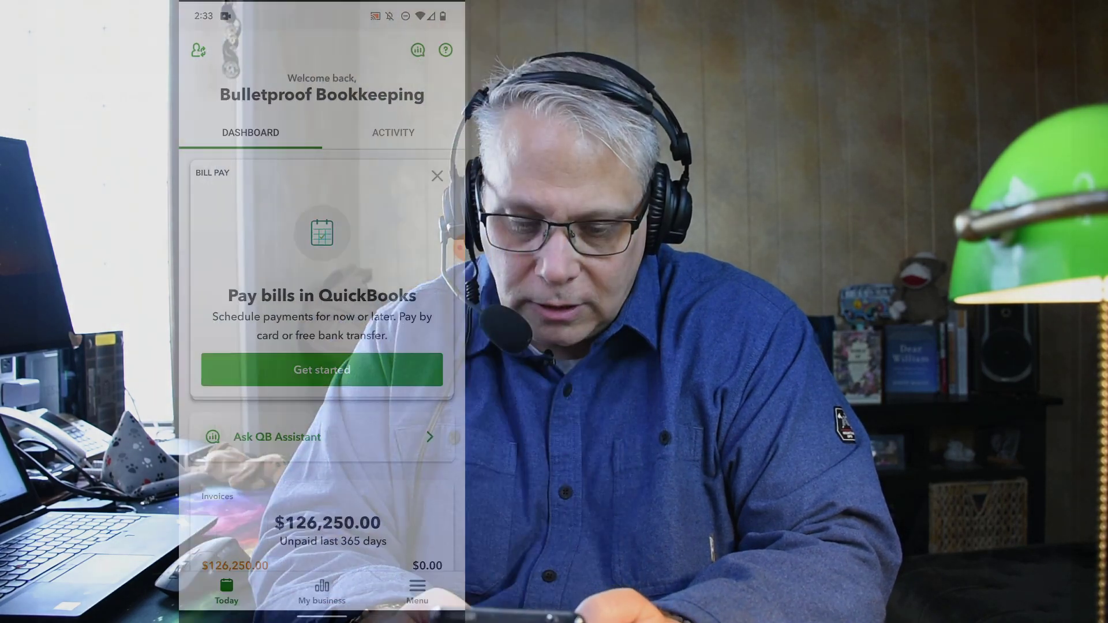
Open Snap Receipt, allow camera access while using the app, and return to the dashboard without taking a photo.
scroll(143, 360, "down", 7)
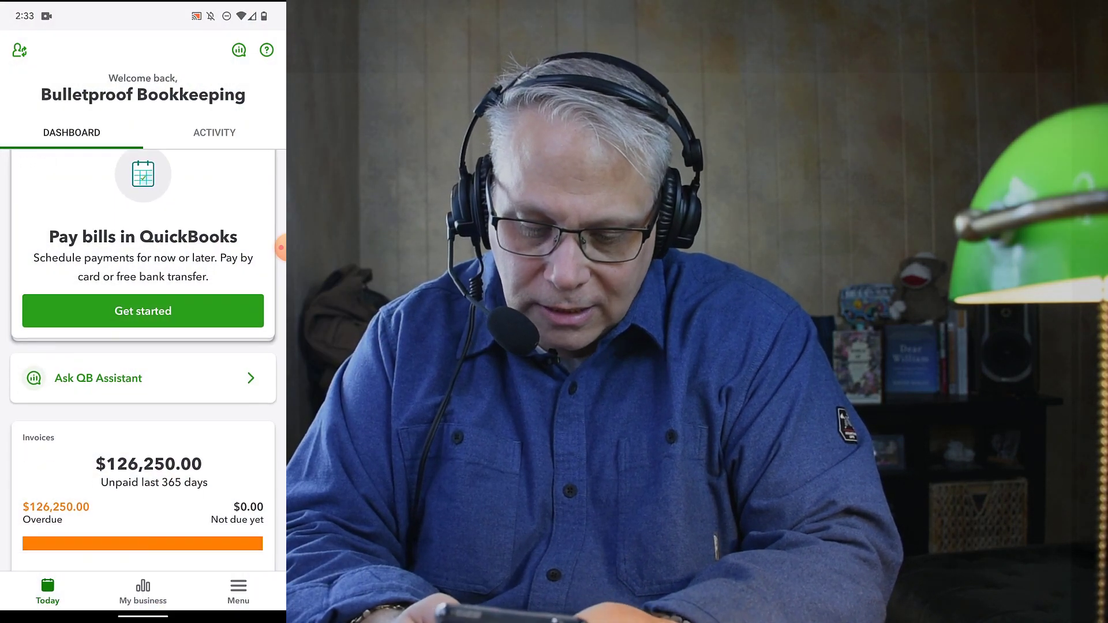
scroll(144, 360, "up", 8)
scroll(143, 360, "up", 5)
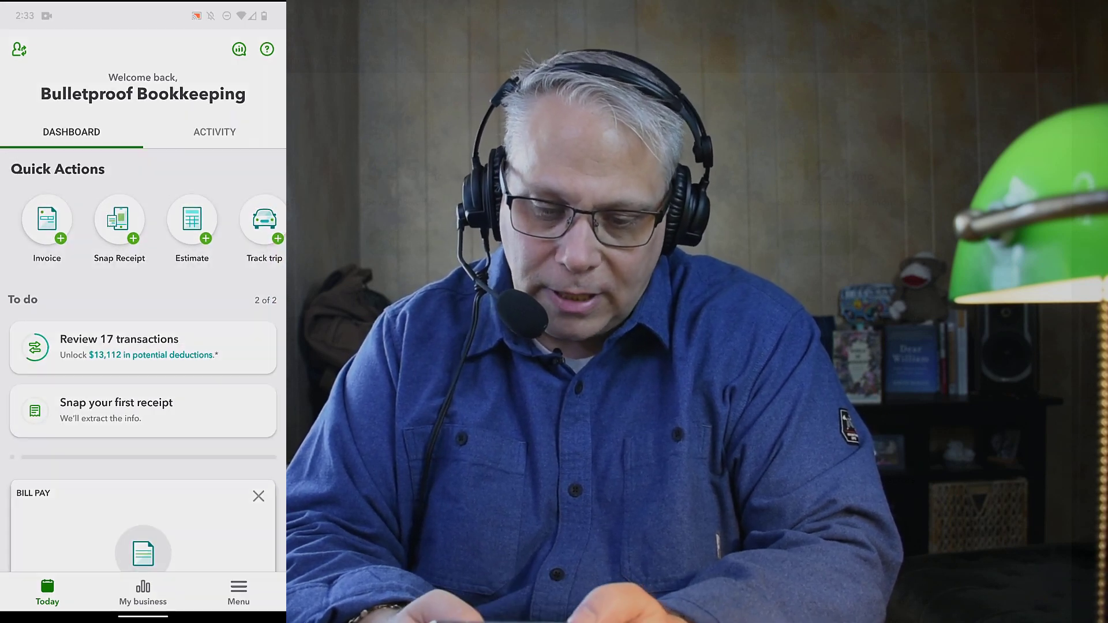
left_click(120, 220)
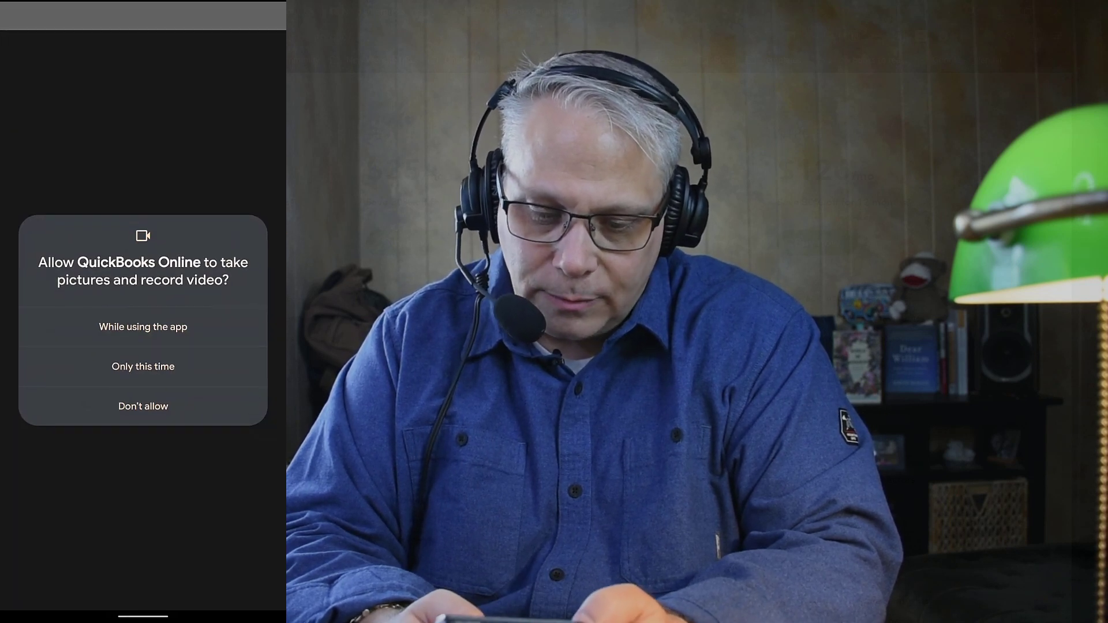
left_click(144, 327)
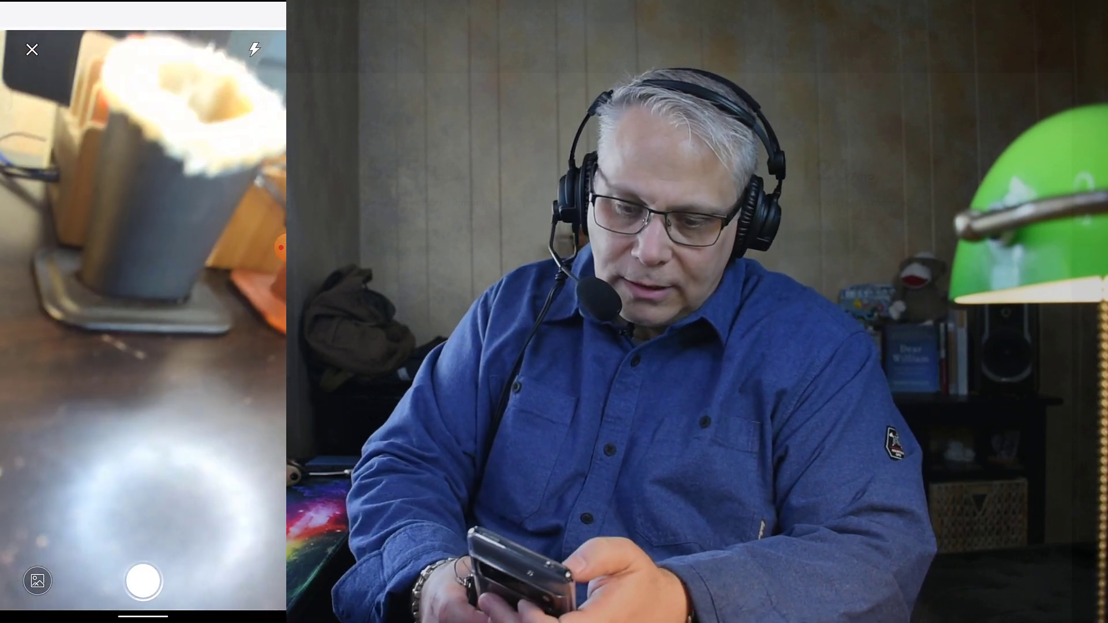
left_click(32, 49)
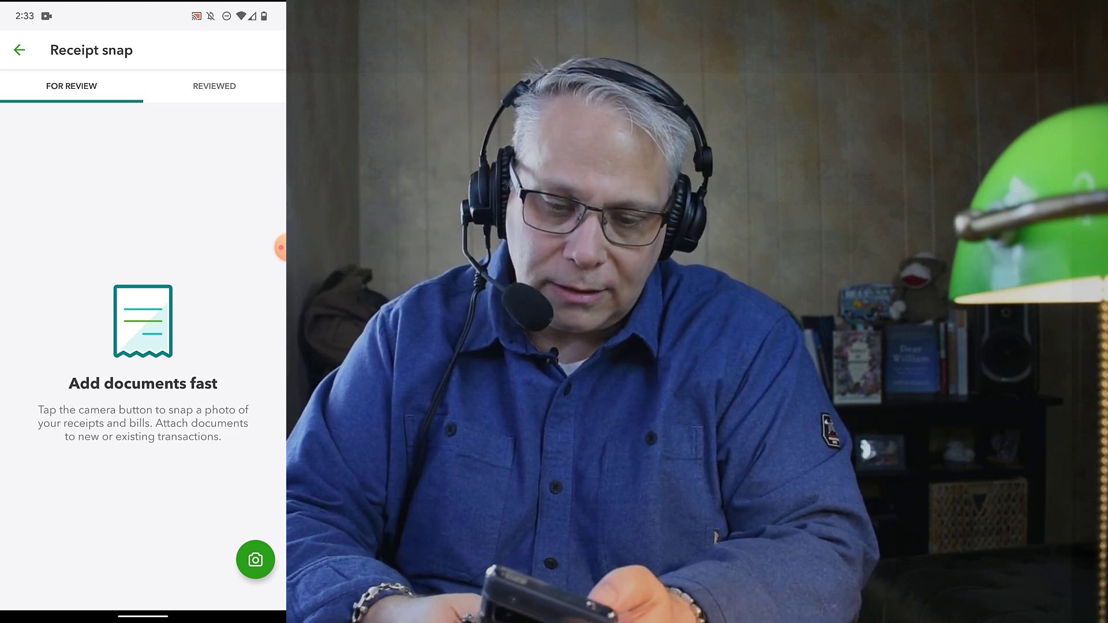
left_click(19, 50)
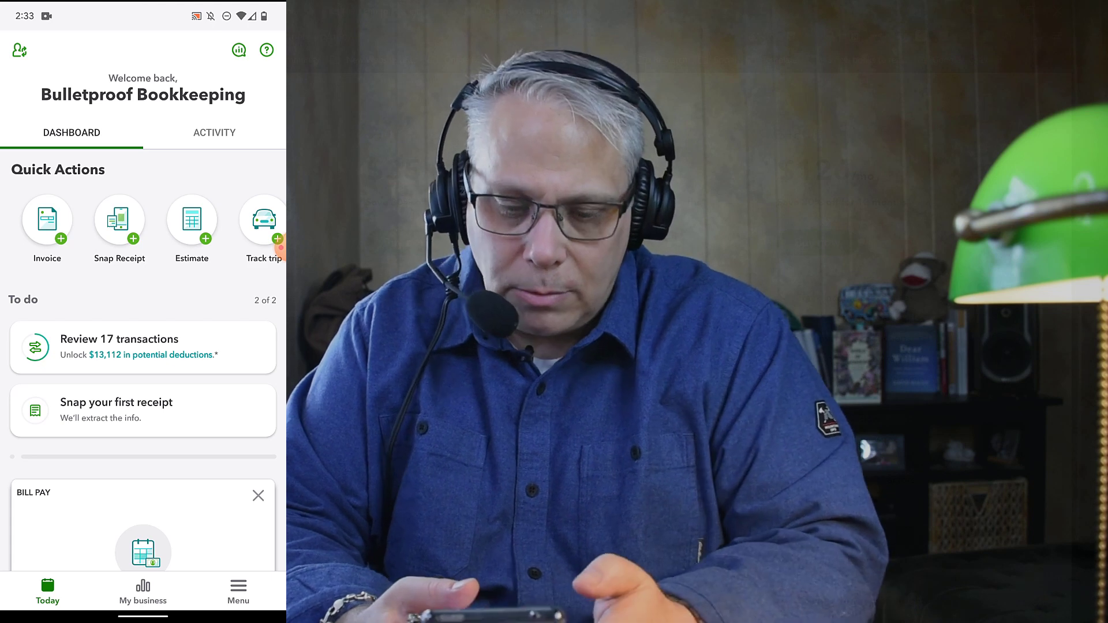
Look over the dashboard cards and the recent activity feed.
scroll(143, 358, "down", 8)
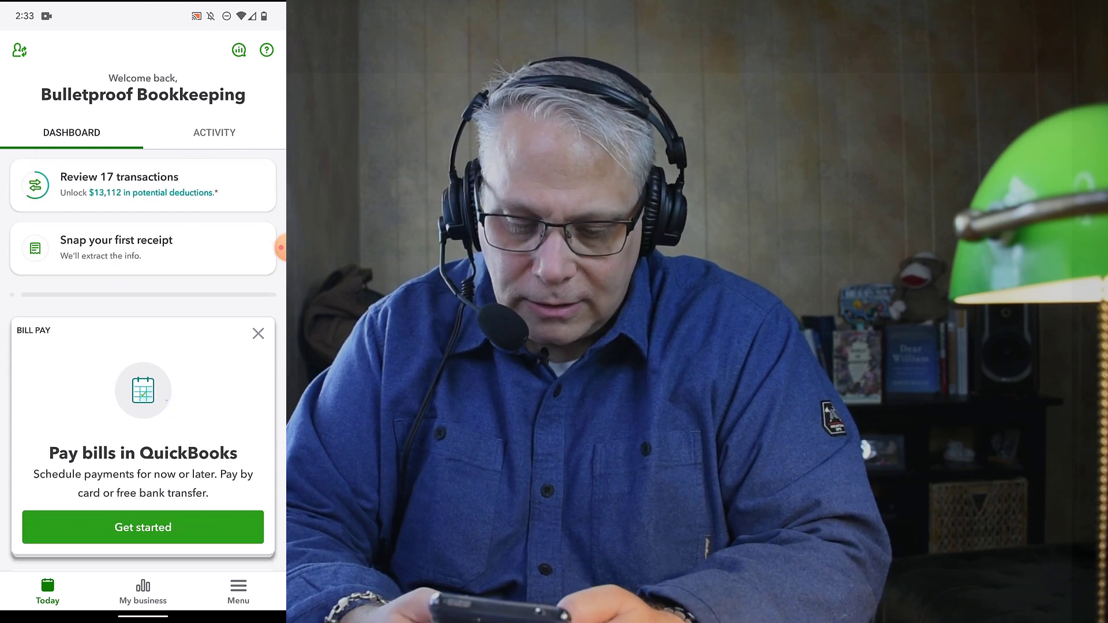
scroll(143, 358, "up", 8)
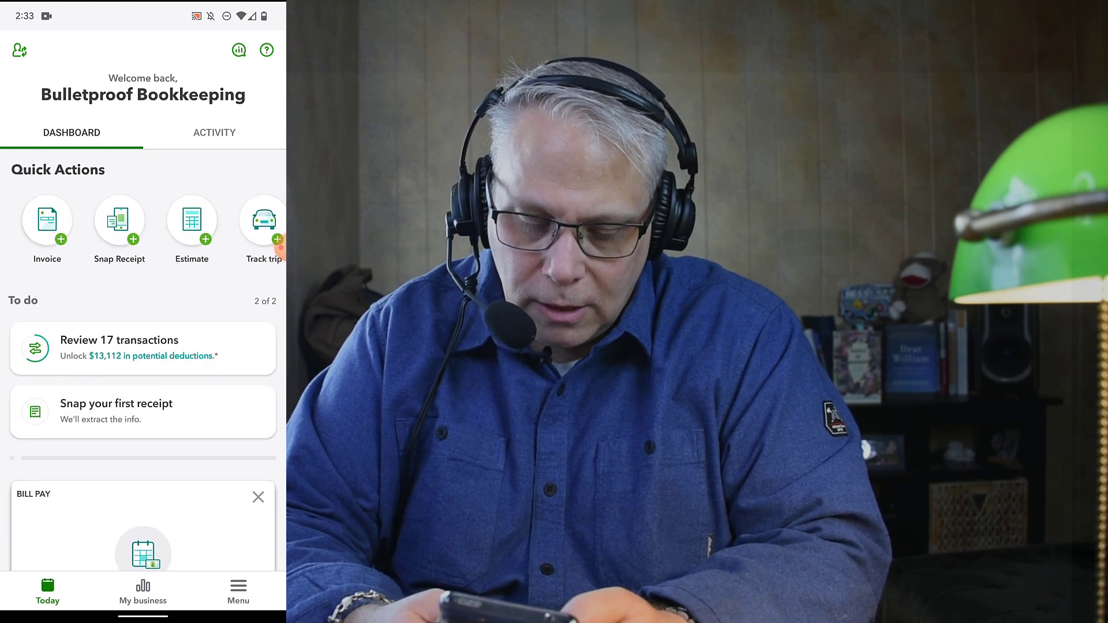
left_click(214, 132)
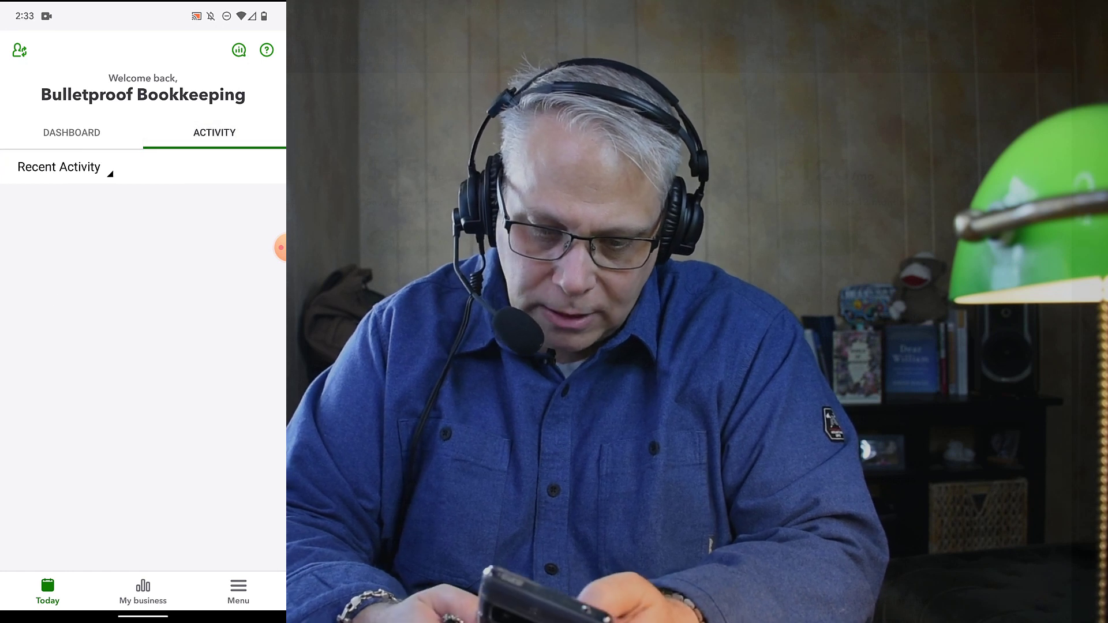
left_click(72, 132)
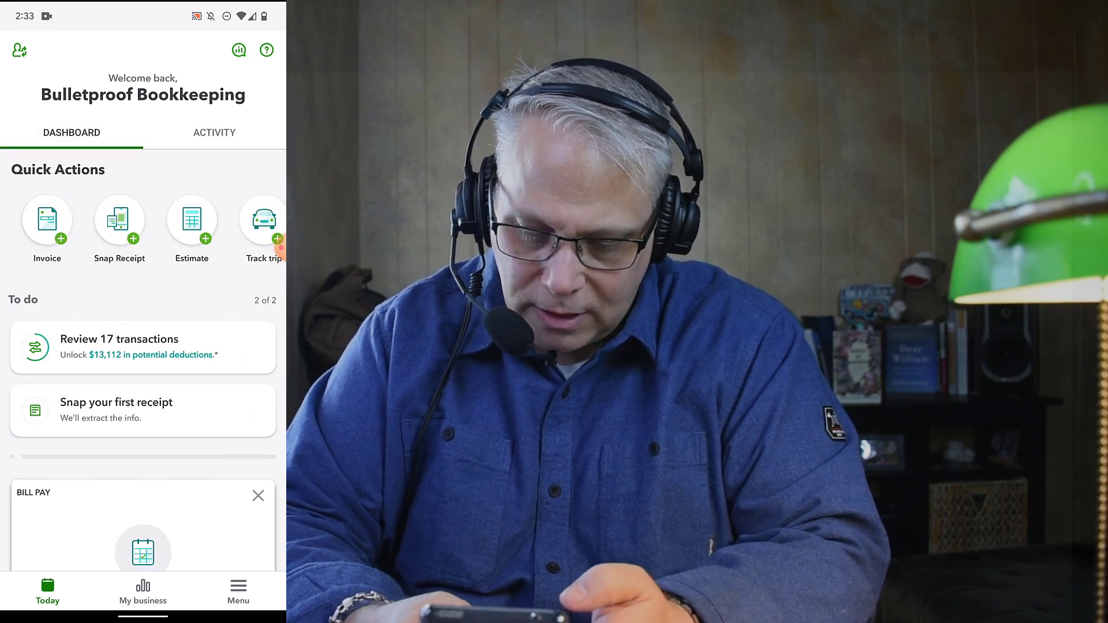
View the My business profitability overview and open the shortcuts menu.
left_click(143, 591)
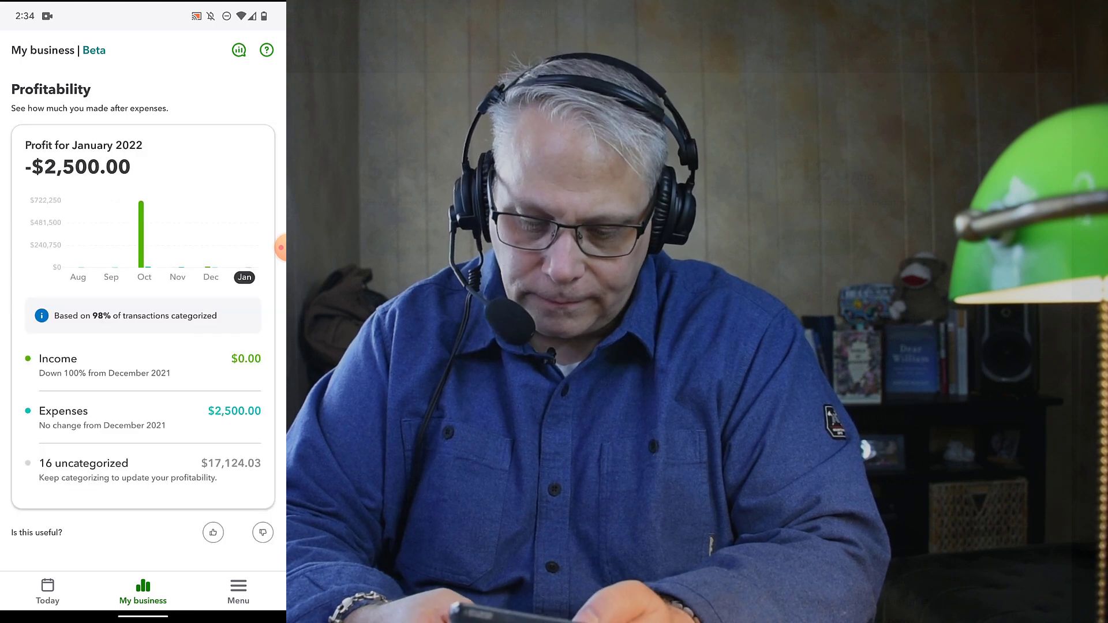
left_click(239, 592)
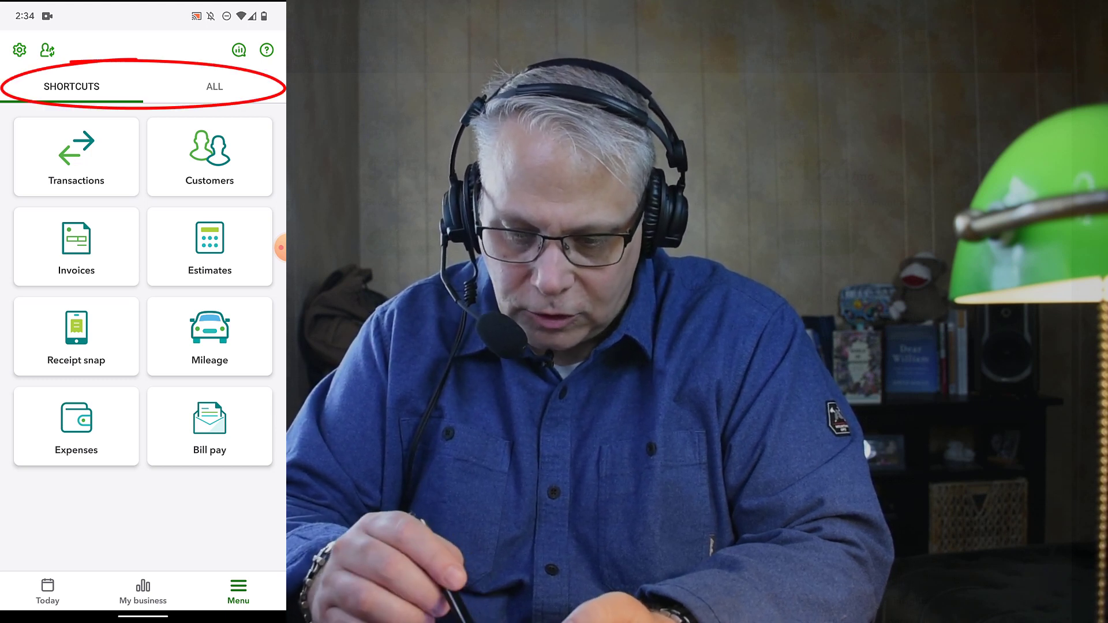
Show the full list of menu items and look through all its sections, including Money in and Money out.
left_click(214, 87)
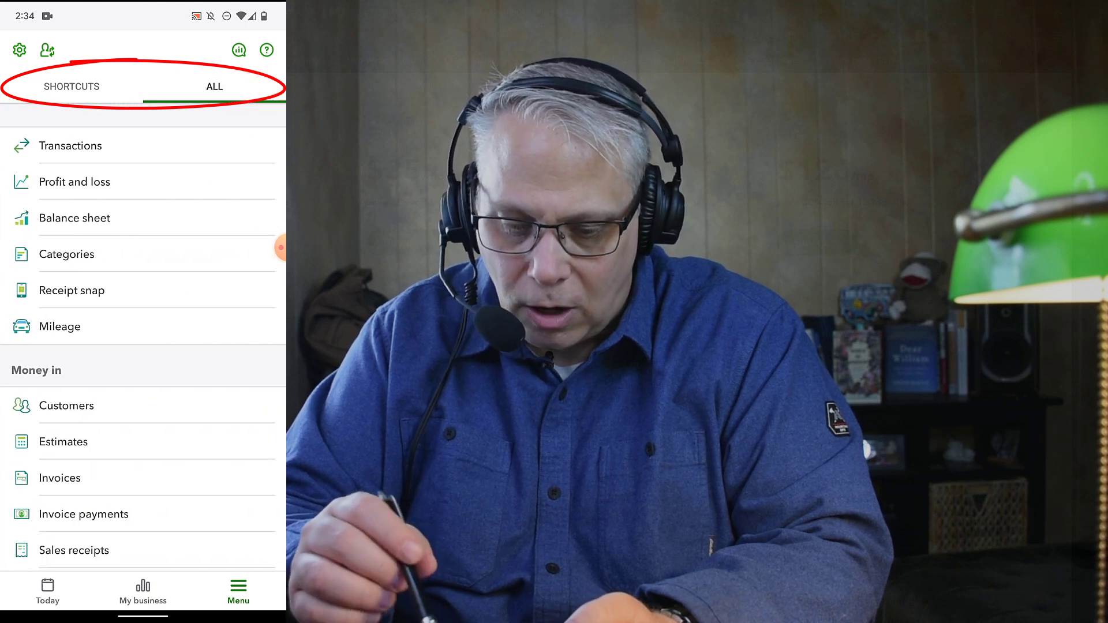
scroll(143, 346, "down", 7)
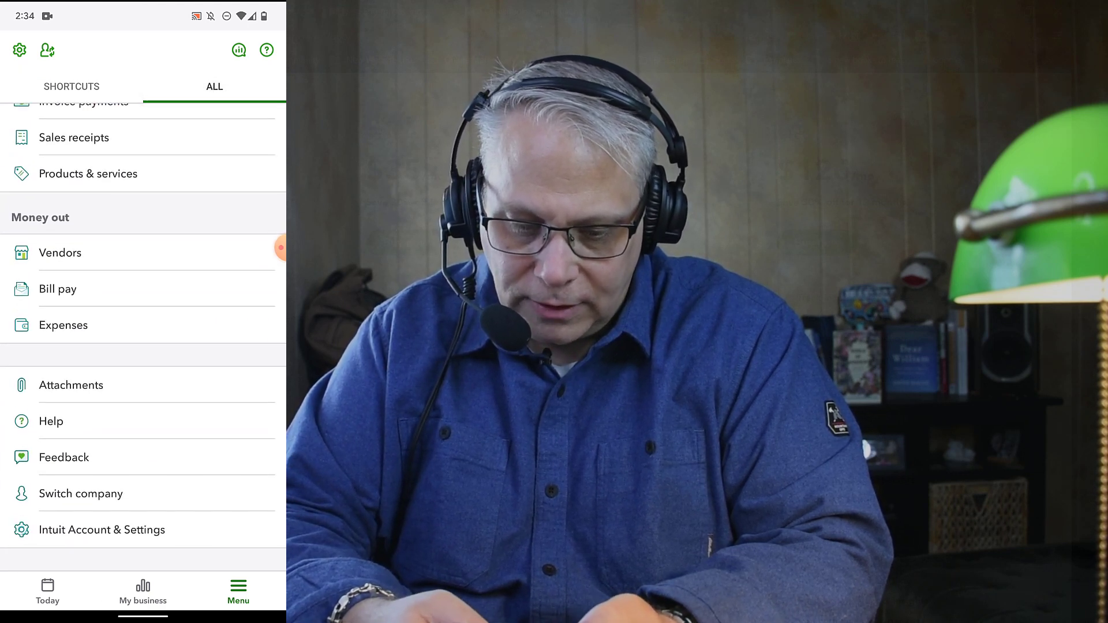
scroll(143, 347, "up", 7)
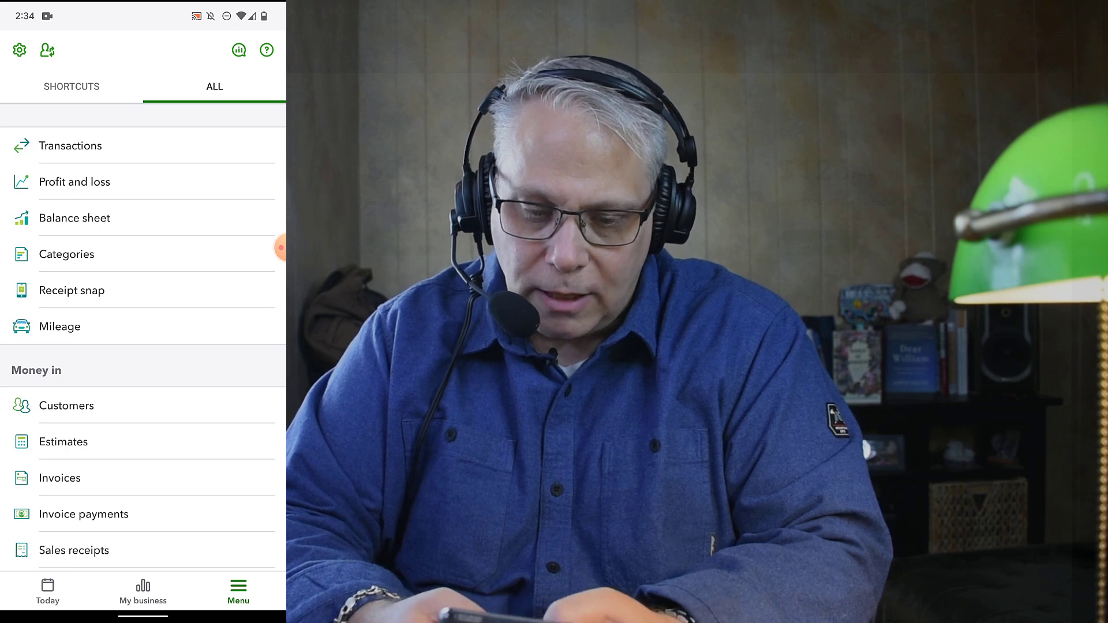
scroll(143, 346, "down", 7)
scroll(143, 346, "up", 7)
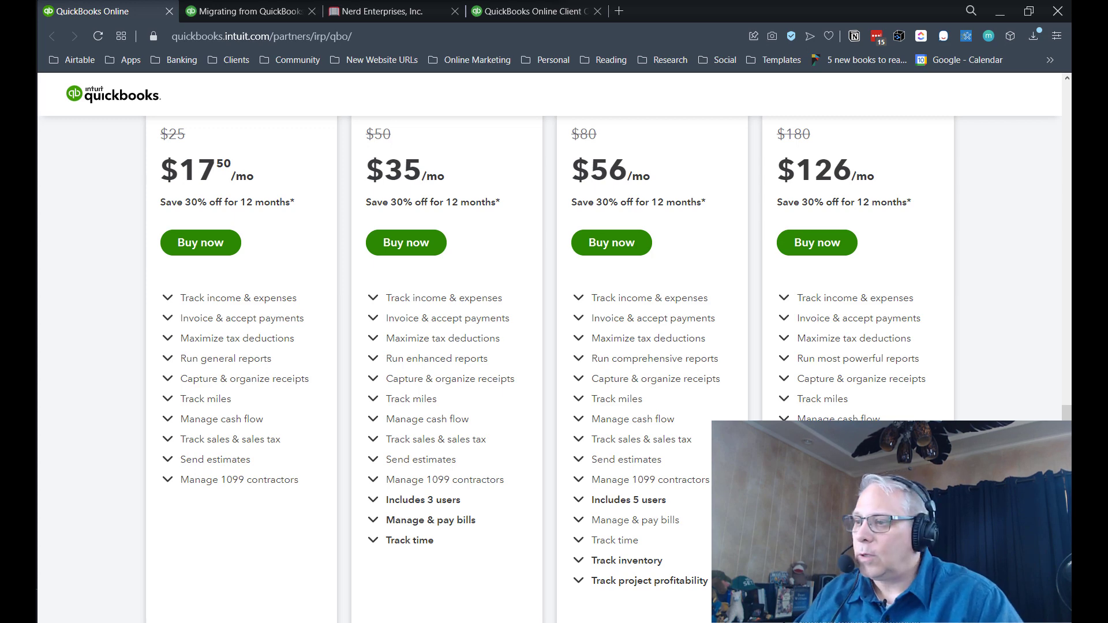
Switch to the QuickBooks Online client overview in the browser, reload it, and review the Company details in Account and settings.
left_click(528, 13)
left_click(98, 37)
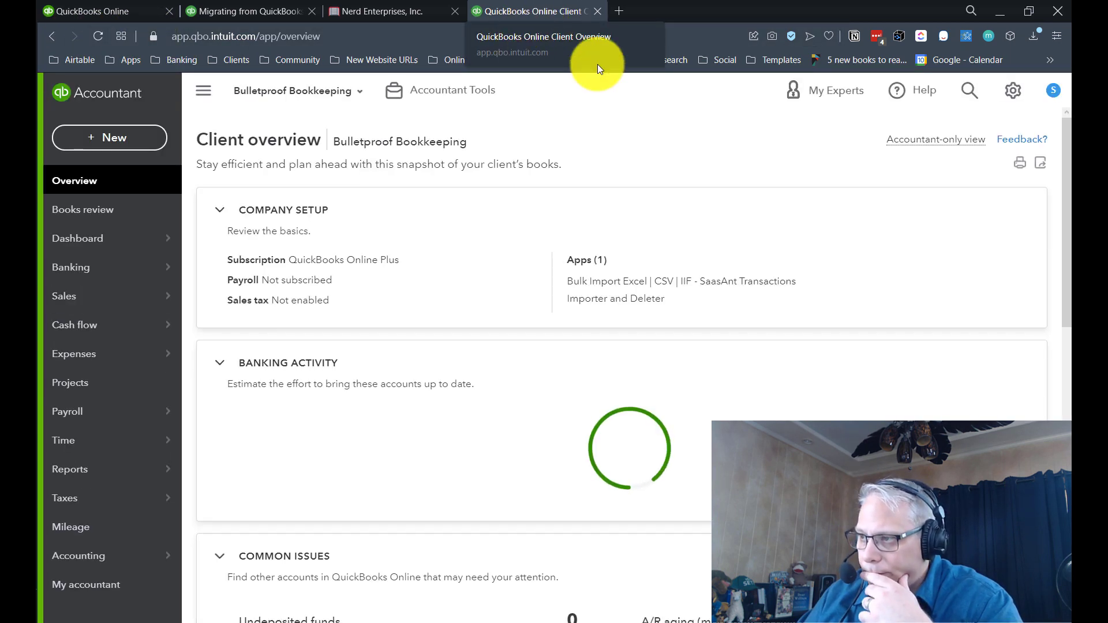
left_click(1013, 91)
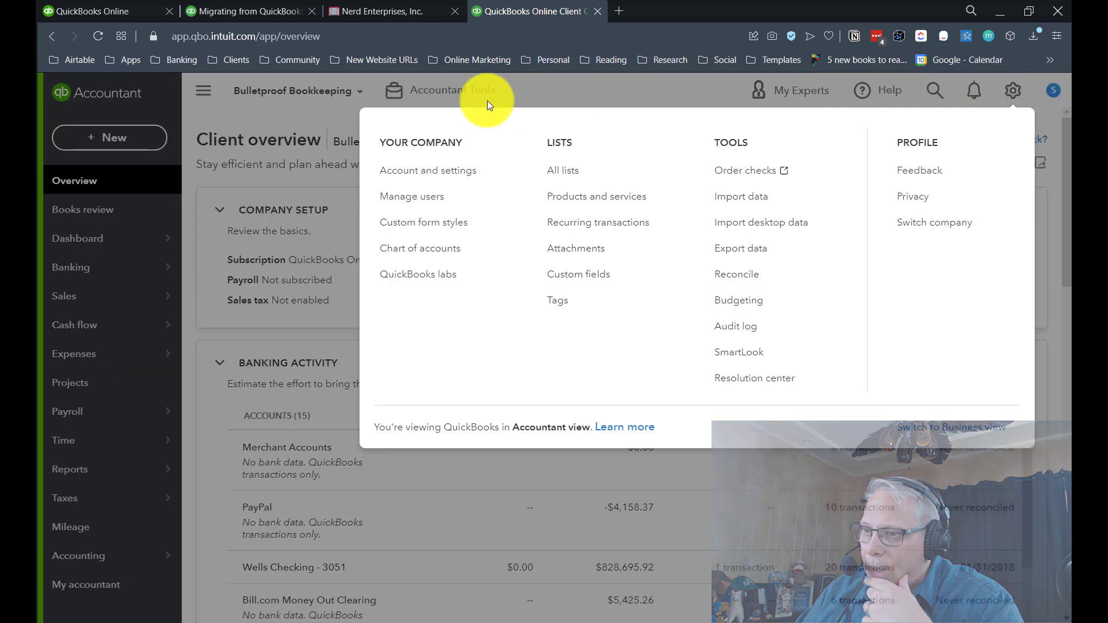
left_click(440, 172)
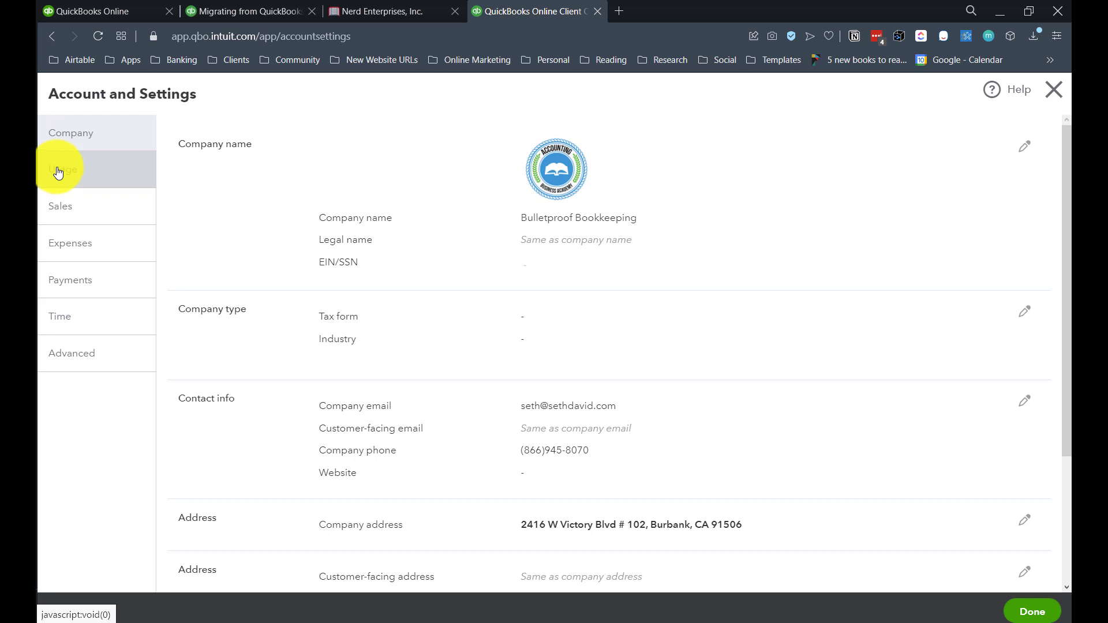
scroll(398, 273, "down", 3)
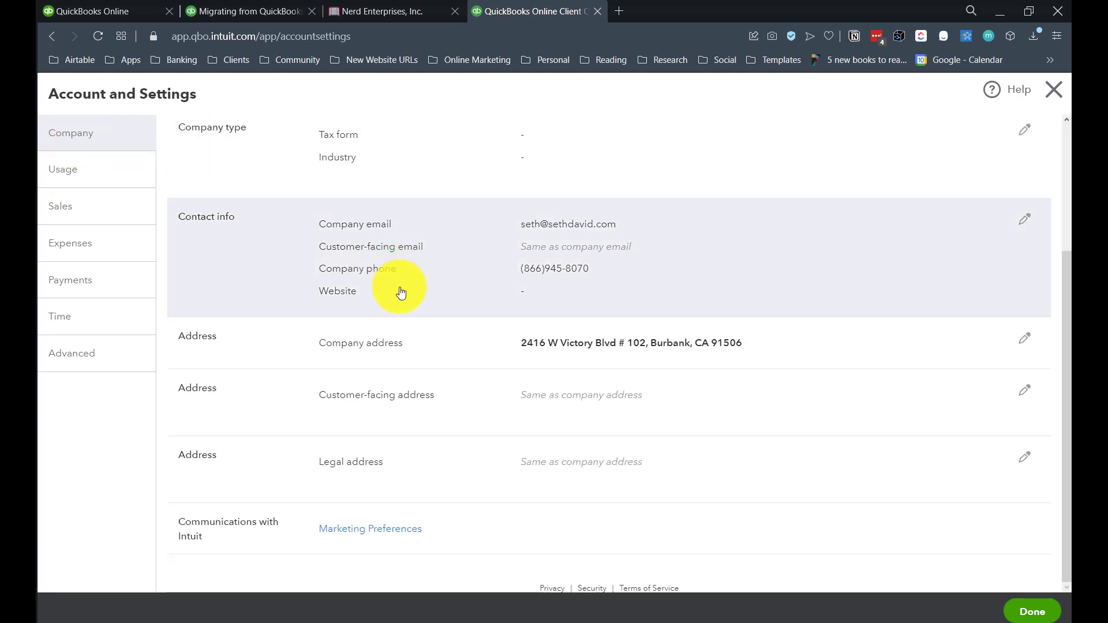
scroll(400, 286, "up", 3)
Examine the plan's usage limits for billable users, chart of accounts, classes and locations, and tag groups.
left_click(64, 180)
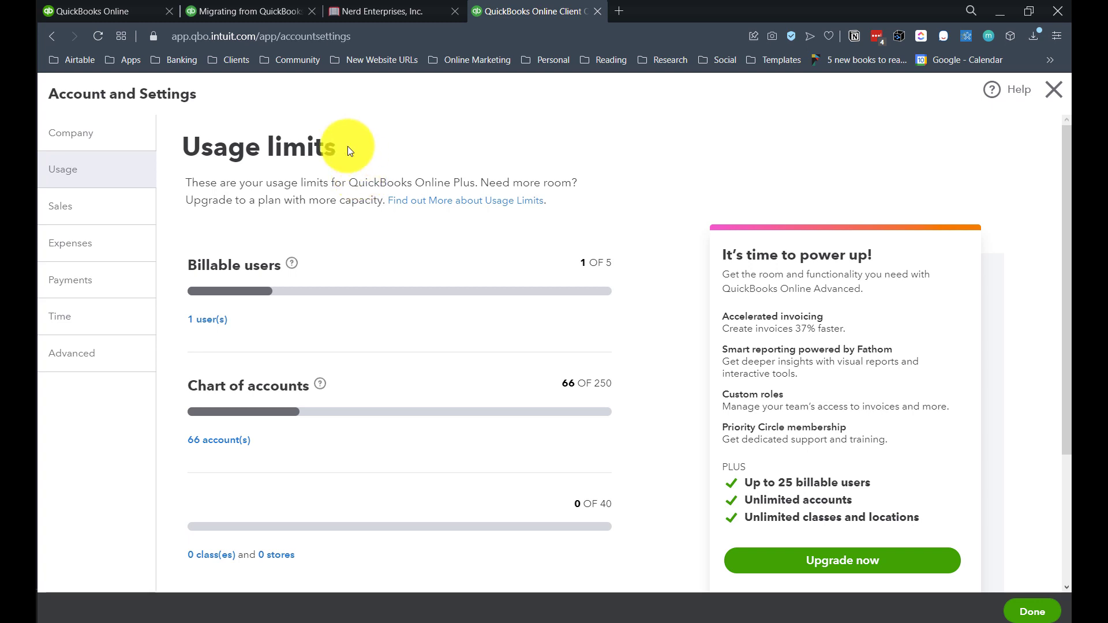
scroll(359, 225, "down", 3)
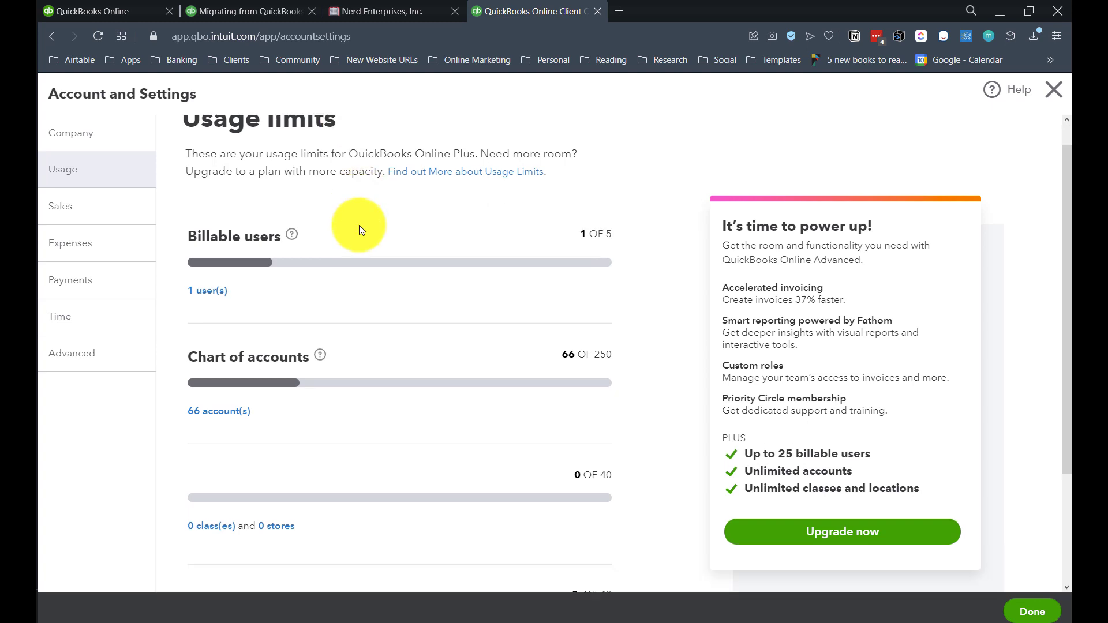
scroll(368, 224, "up", 3)
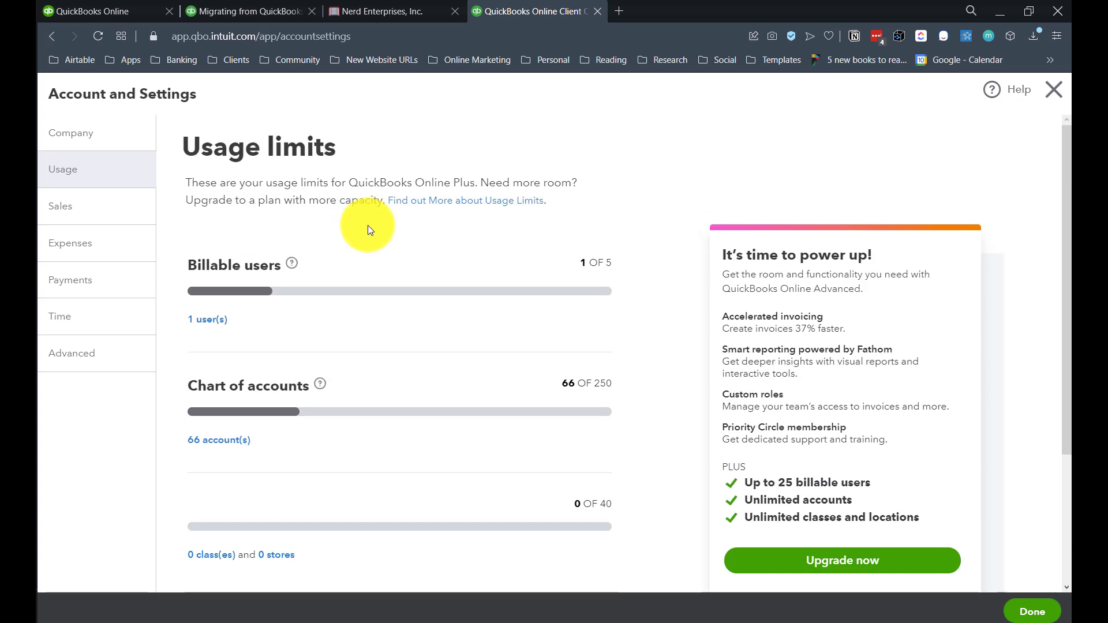
scroll(369, 225, "down", 1)
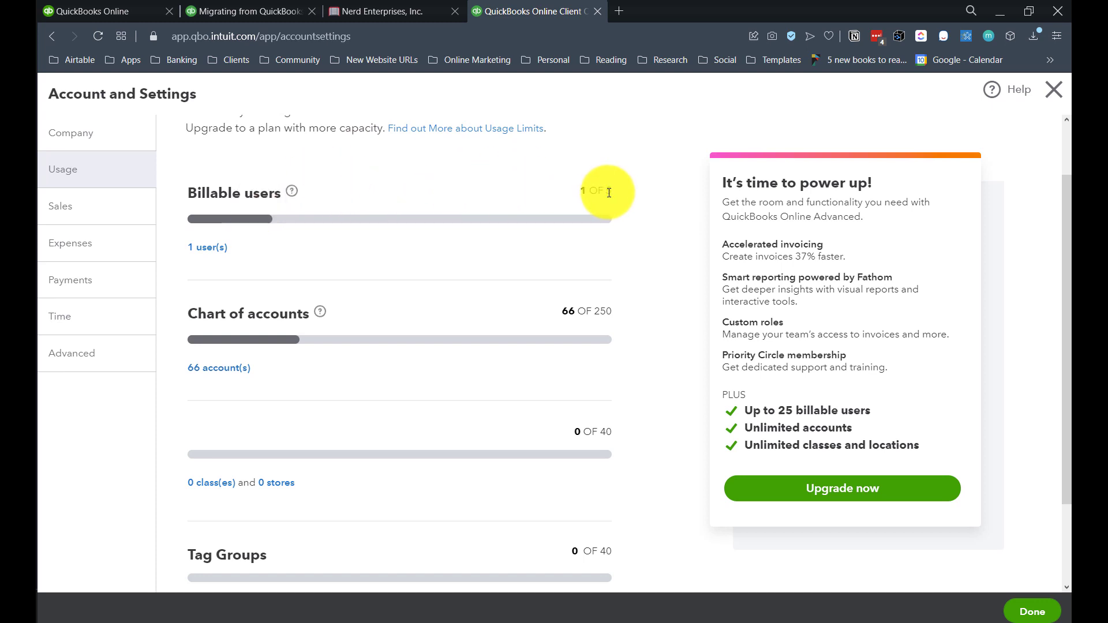
scroll(565, 213, "down", 2)
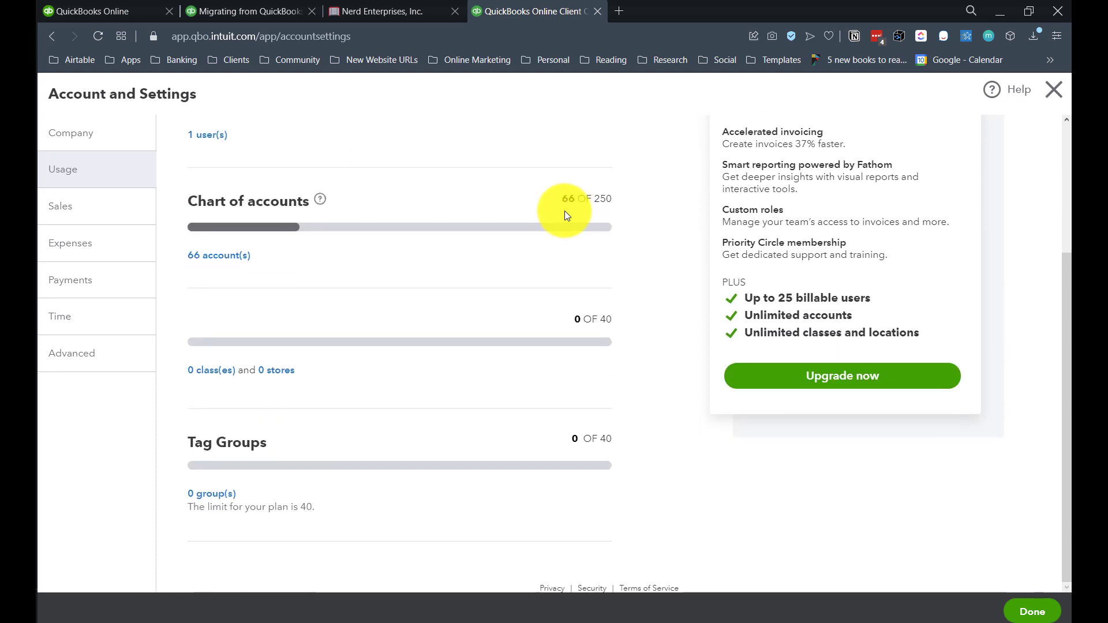
left_click_drag(613, 199, 601, 200)
left_click(604, 202)
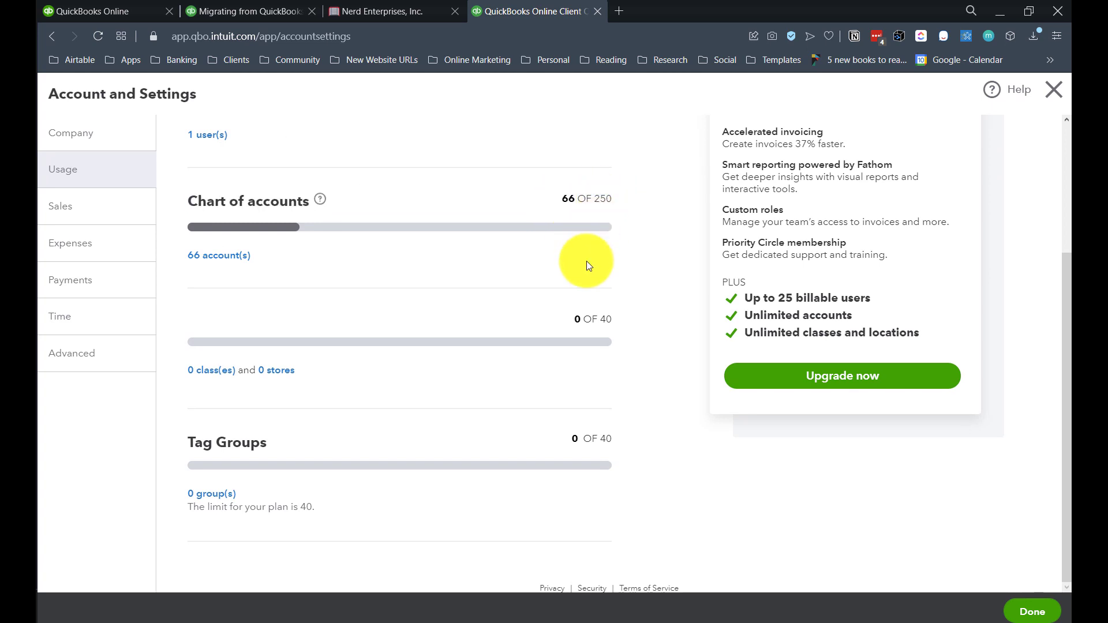
triple_click(612, 320)
left_click(612, 324)
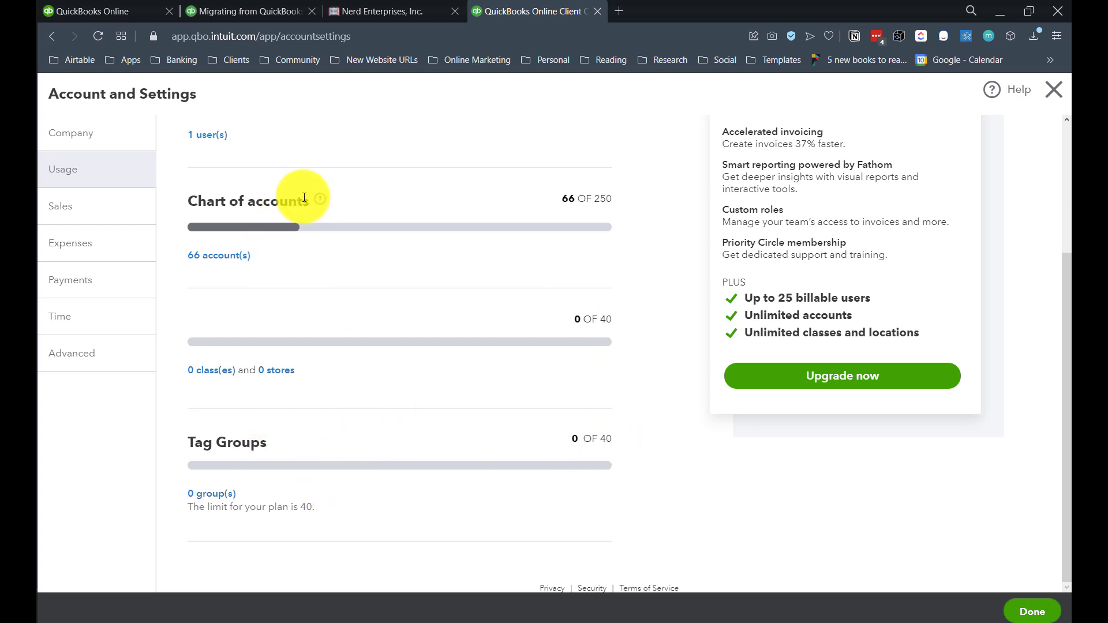
scroll(784, 199, "up", 3)
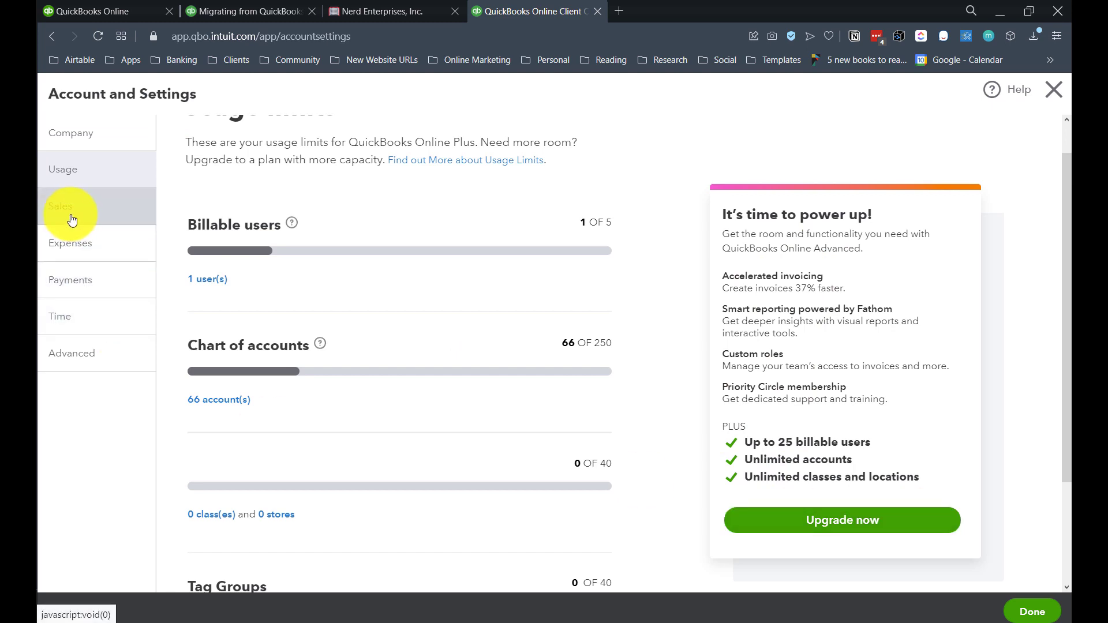
Open the Sales settings and view the editable Sales form content options.
left_click(68, 215)
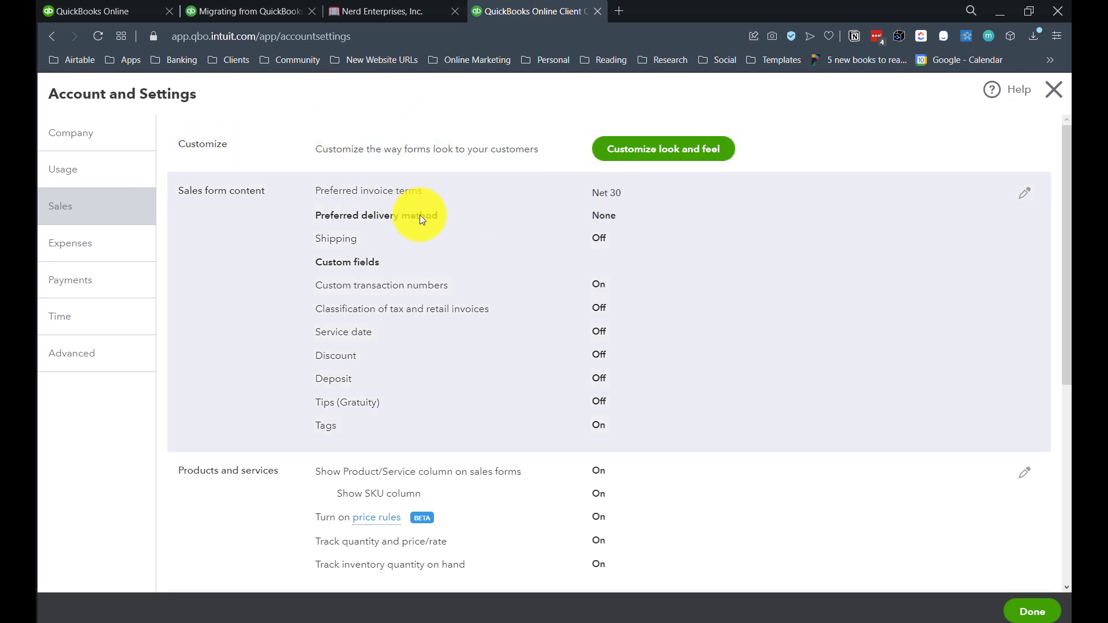
left_click(420, 215)
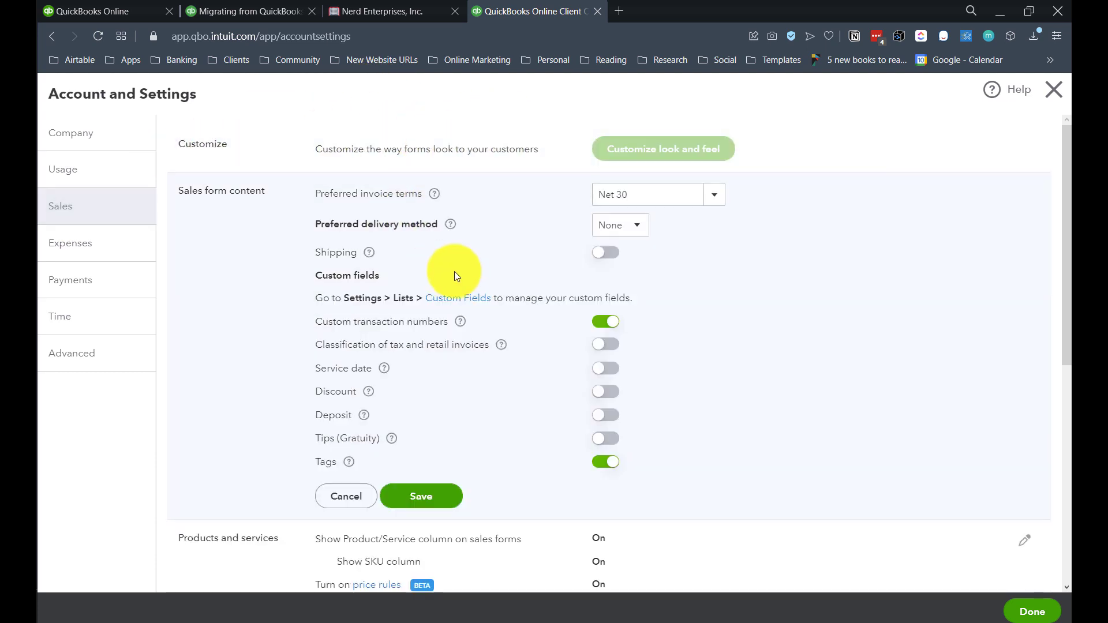
scroll(449, 251, "down", 1)
scroll(449, 251, "up", 1)
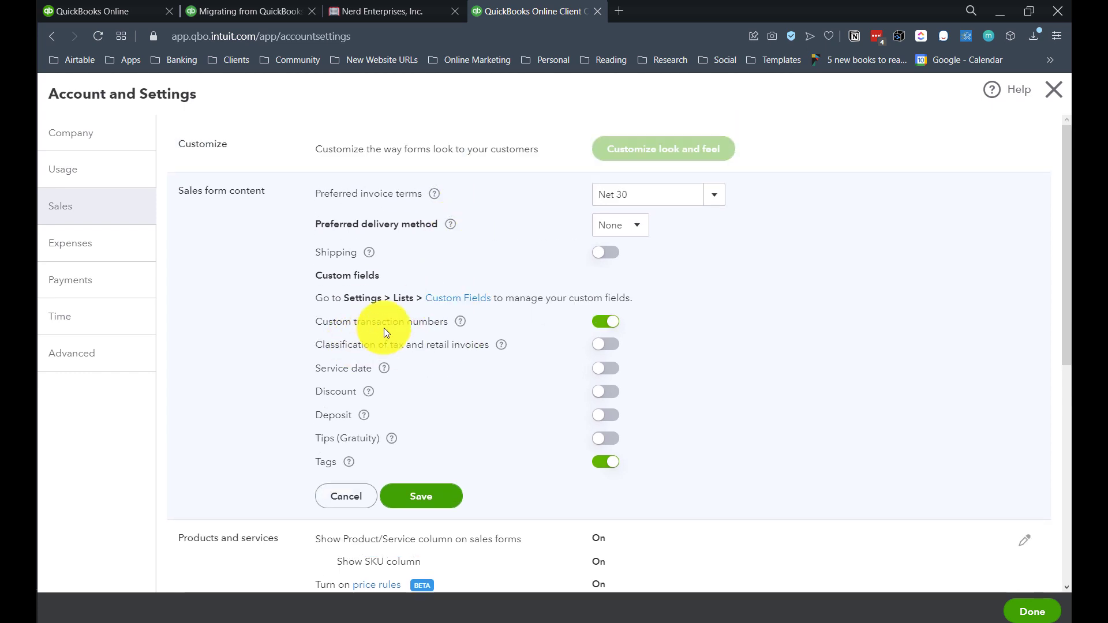
Try turning off custom transaction numbers, and move on to Products and services without saving the change.
left_click(613, 324)
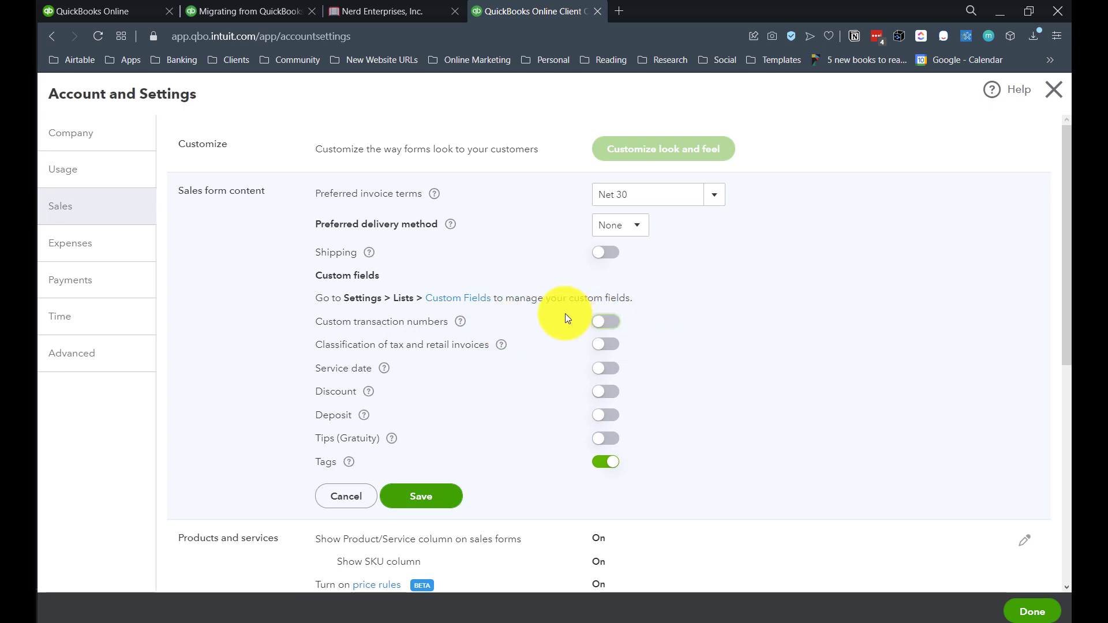
scroll(385, 307, "down", 1)
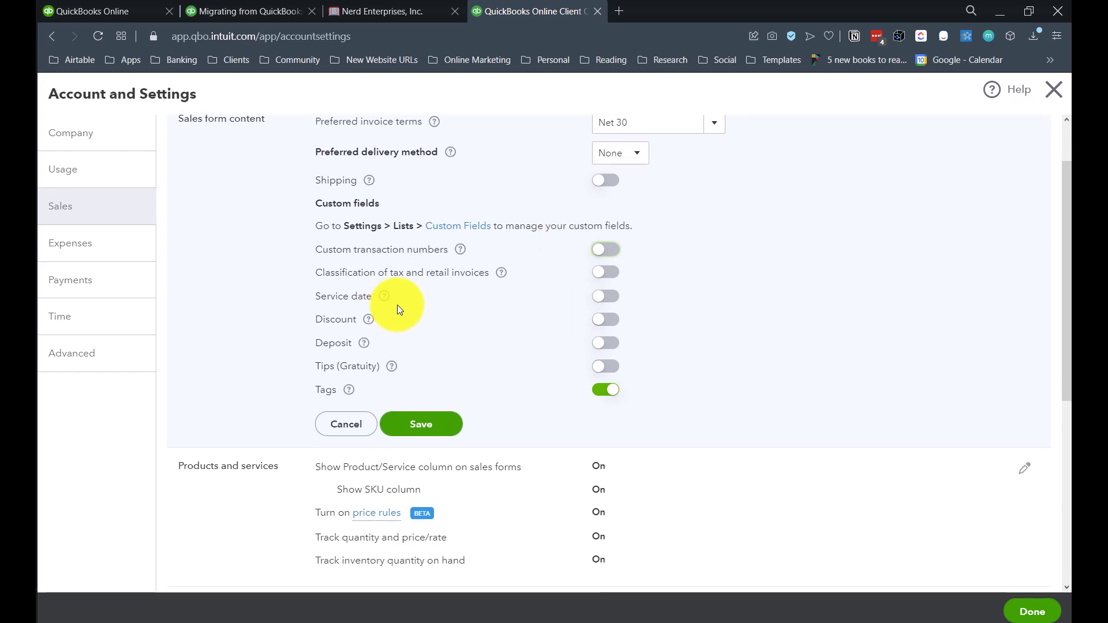
scroll(385, 306, "down", 2)
left_click(247, 321)
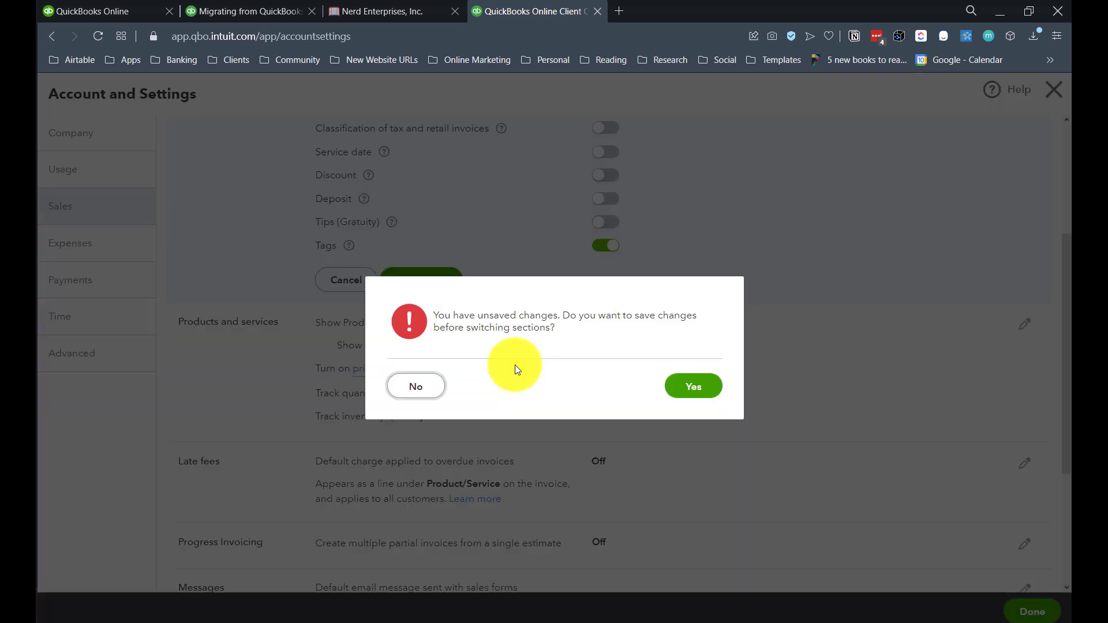
left_click(415, 385)
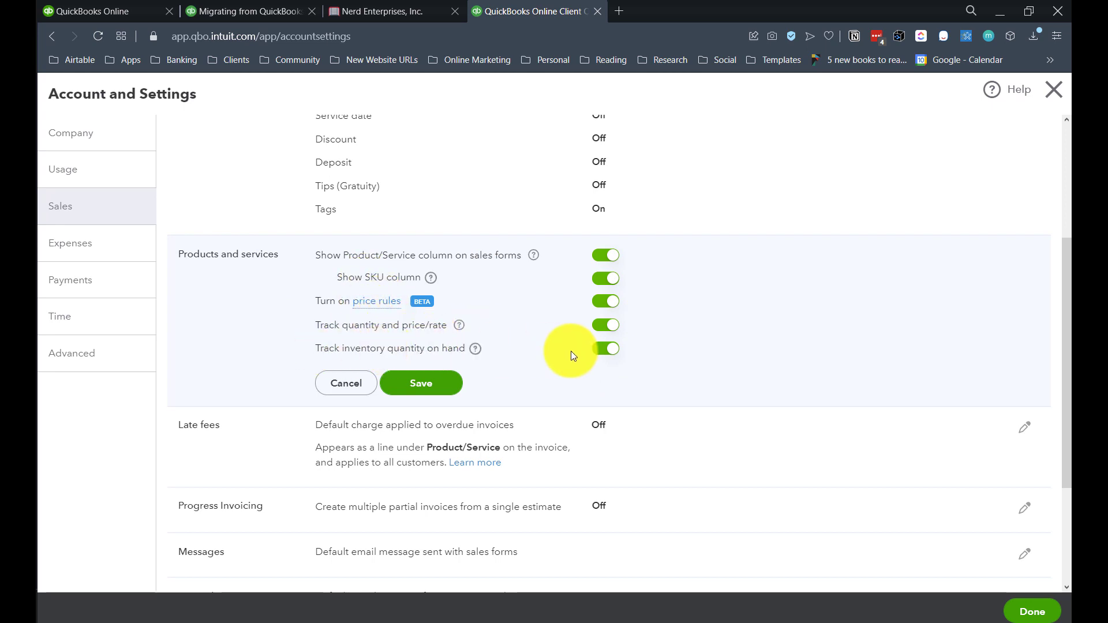
Open the default email messages for sales forms and examine the sales form choices and the invoice email message.
scroll(525, 278, "down", 3)
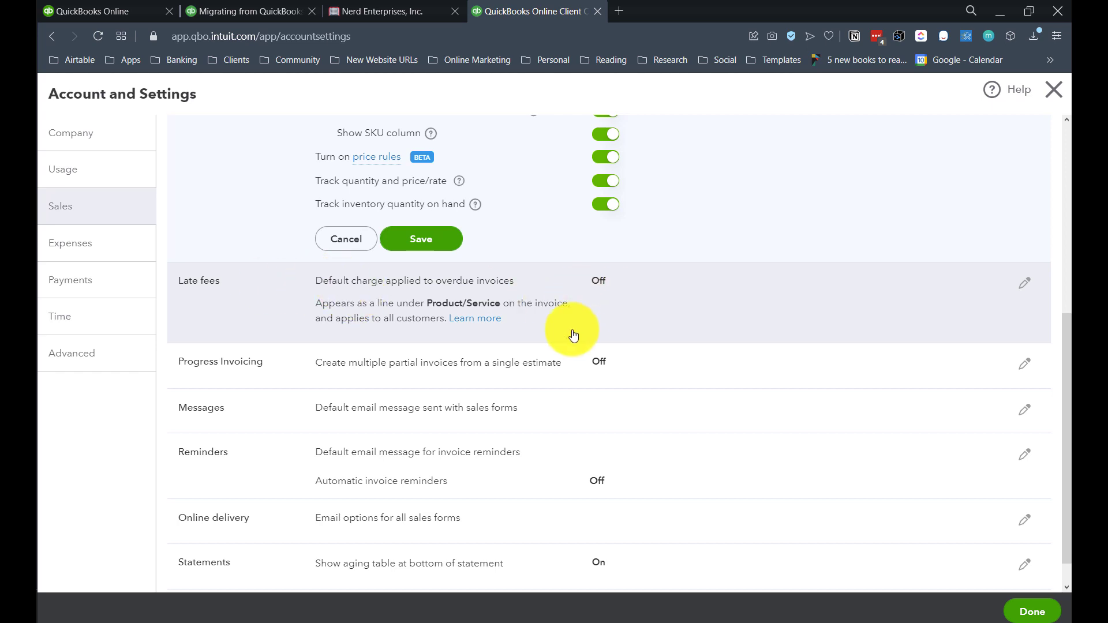
scroll(569, 323, "down", 1)
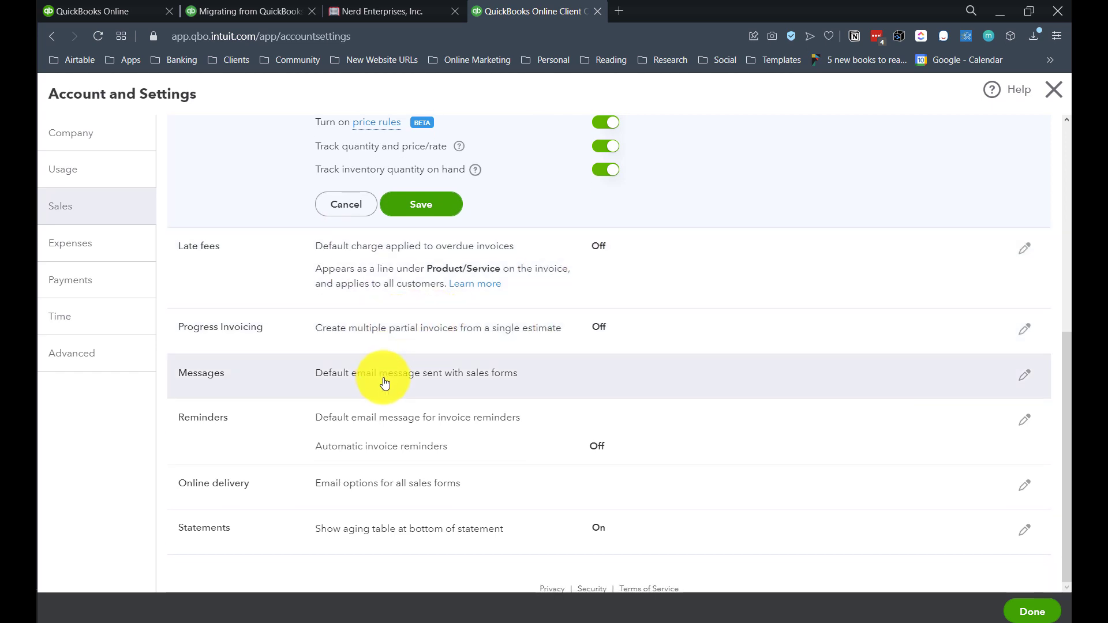
left_click(382, 376)
scroll(374, 371, "down", 2)
left_click(364, 278)
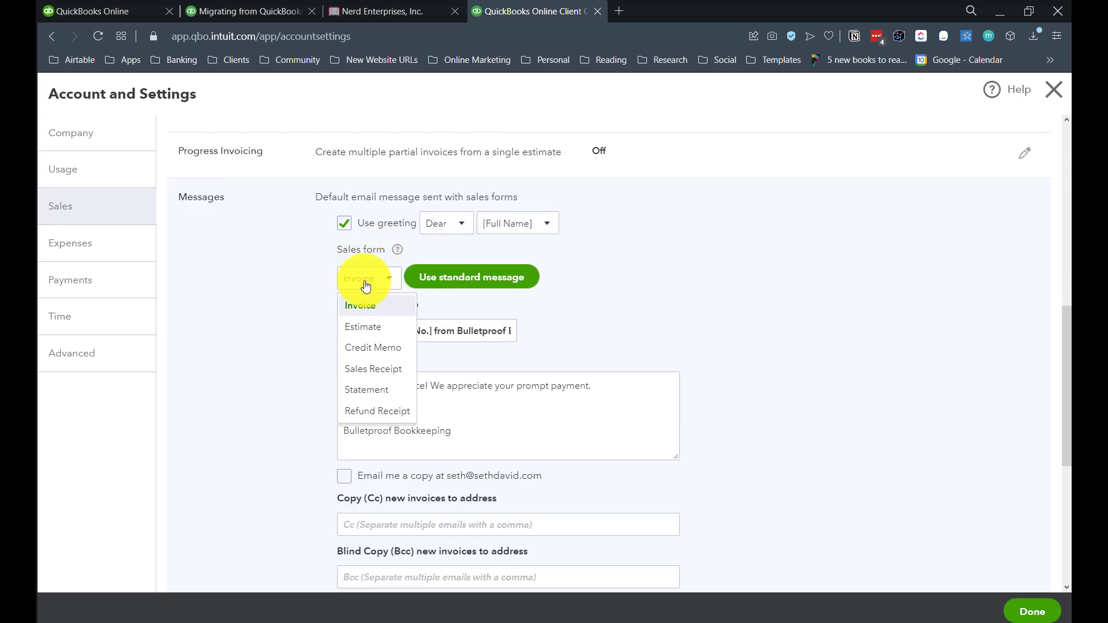
left_click(383, 284)
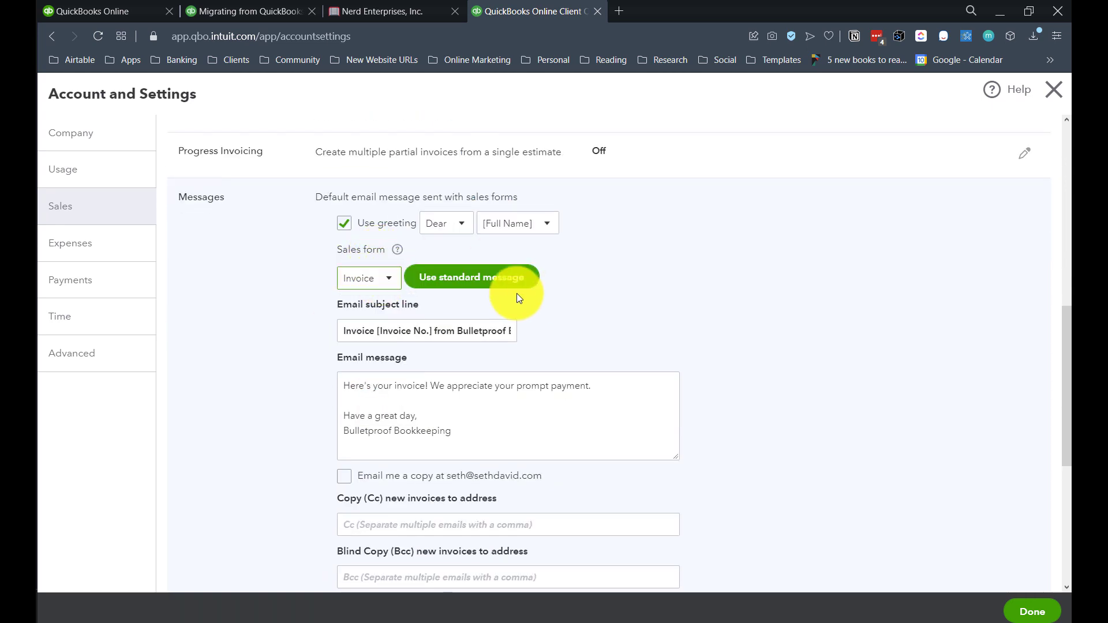
left_click(345, 279)
left_click(345, 280)
left_click(346, 283)
left_click(346, 287)
left_click_drag(438, 448, 436, 344)
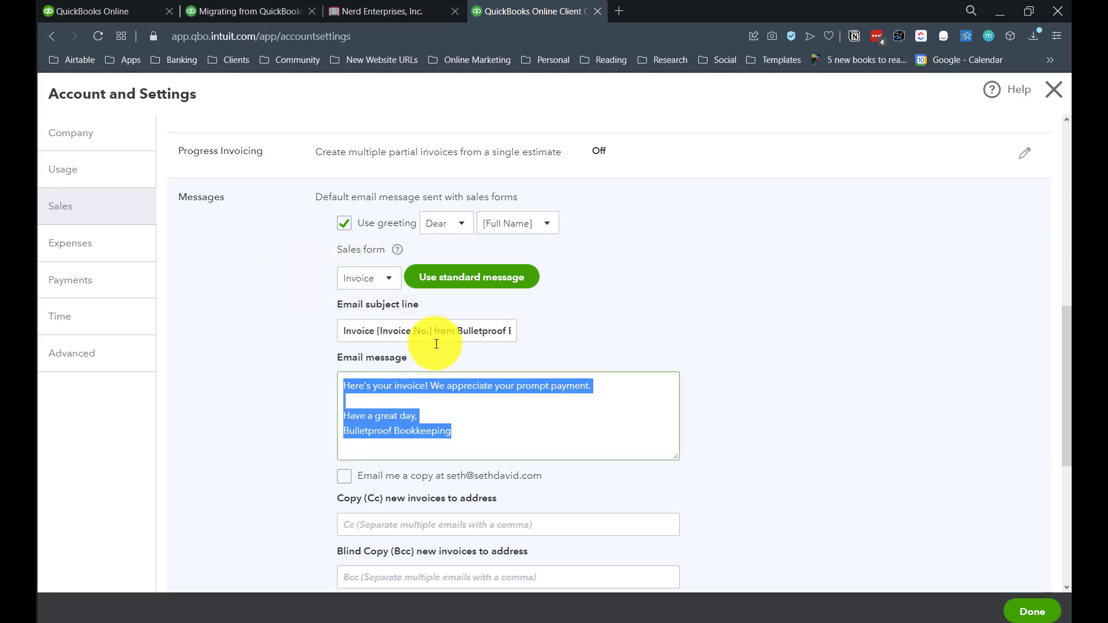
View the Reminders, Online delivery and Statements options in the Sales settings.
scroll(401, 388, "down", 3)
scroll(401, 387, "up", 8)
scroll(396, 396, "down", 12)
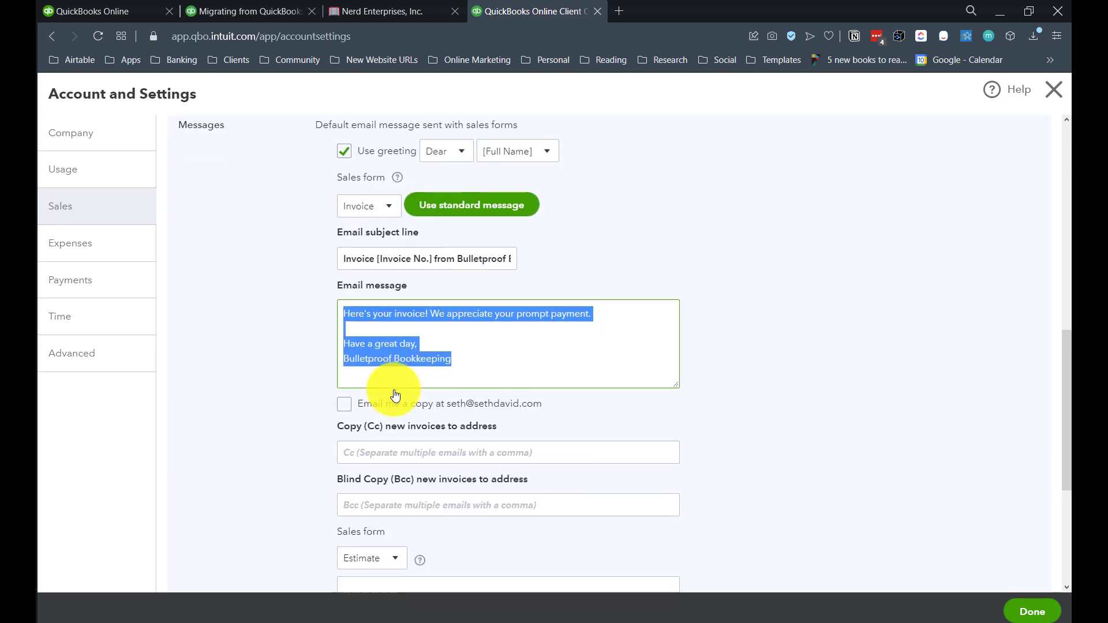
left_click(380, 424)
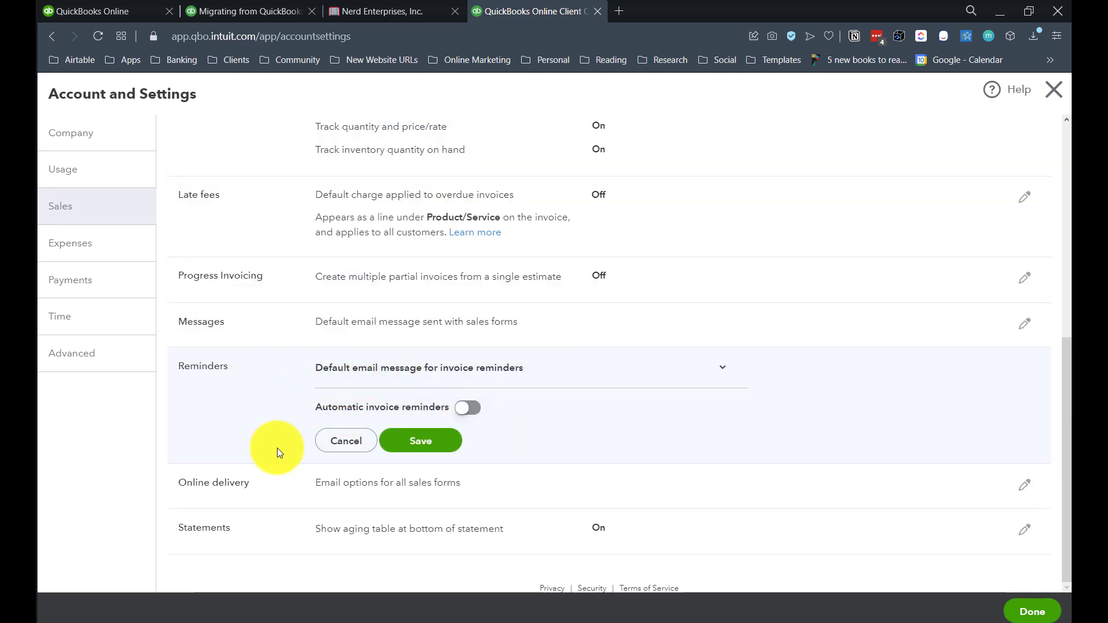
left_click(354, 484)
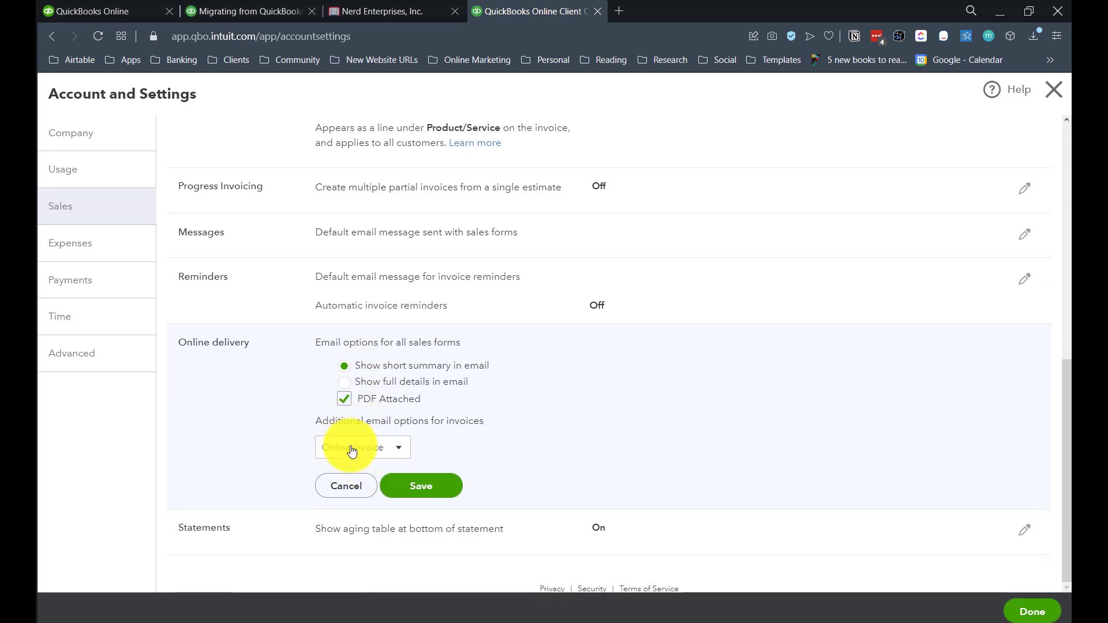
left_click(404, 534)
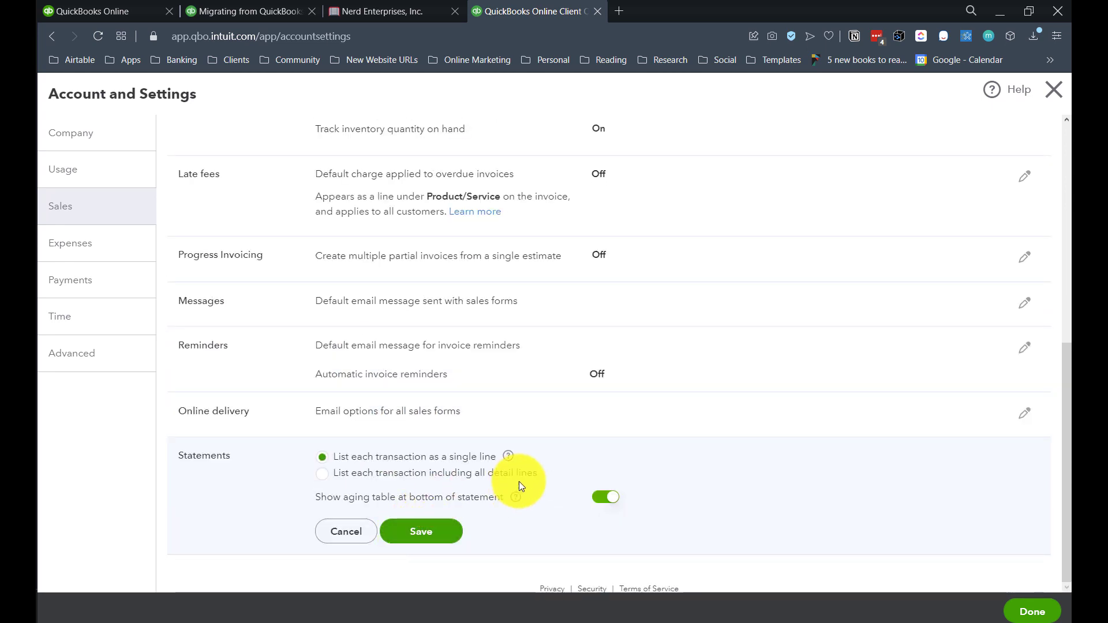
Look through the Expenses, Payments and Advanced pages of Account and settings.
left_click(144, 242)
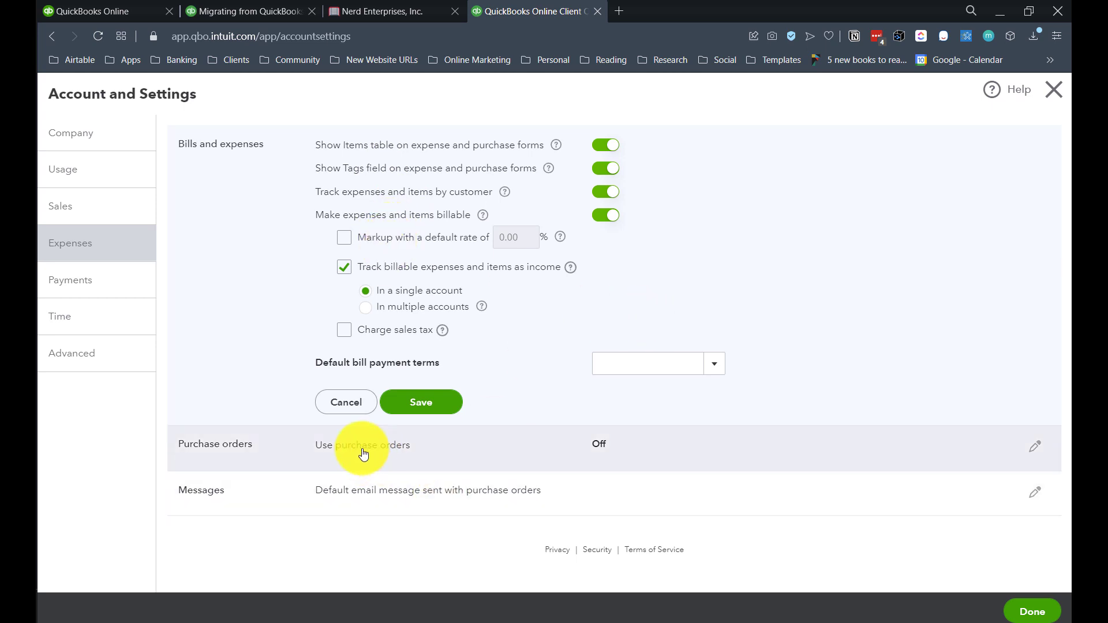
left_click(84, 291)
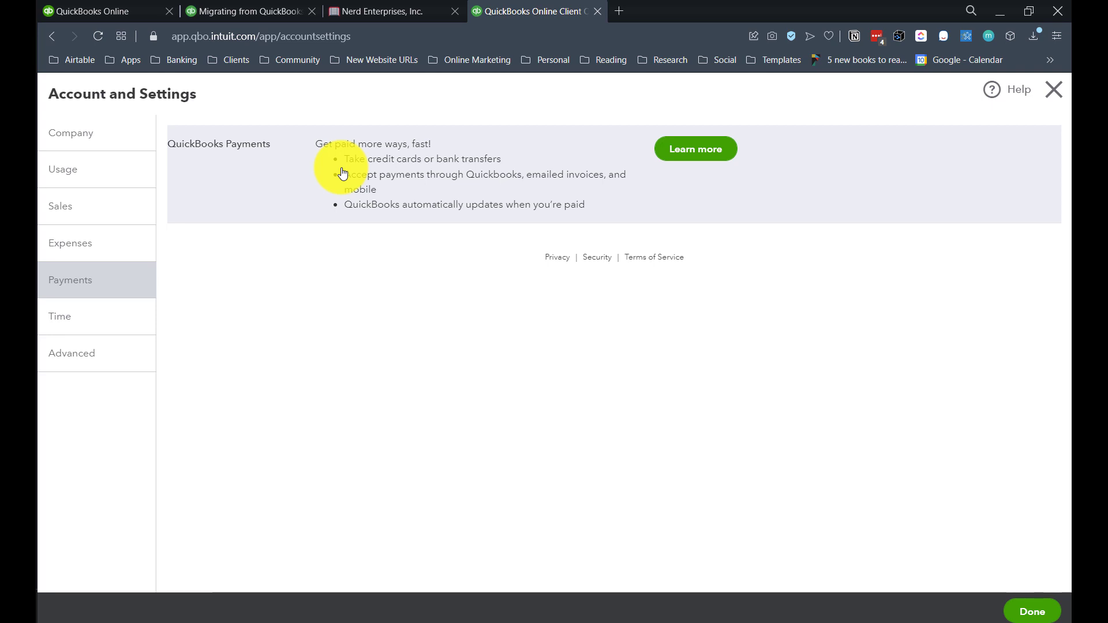
left_click(87, 351)
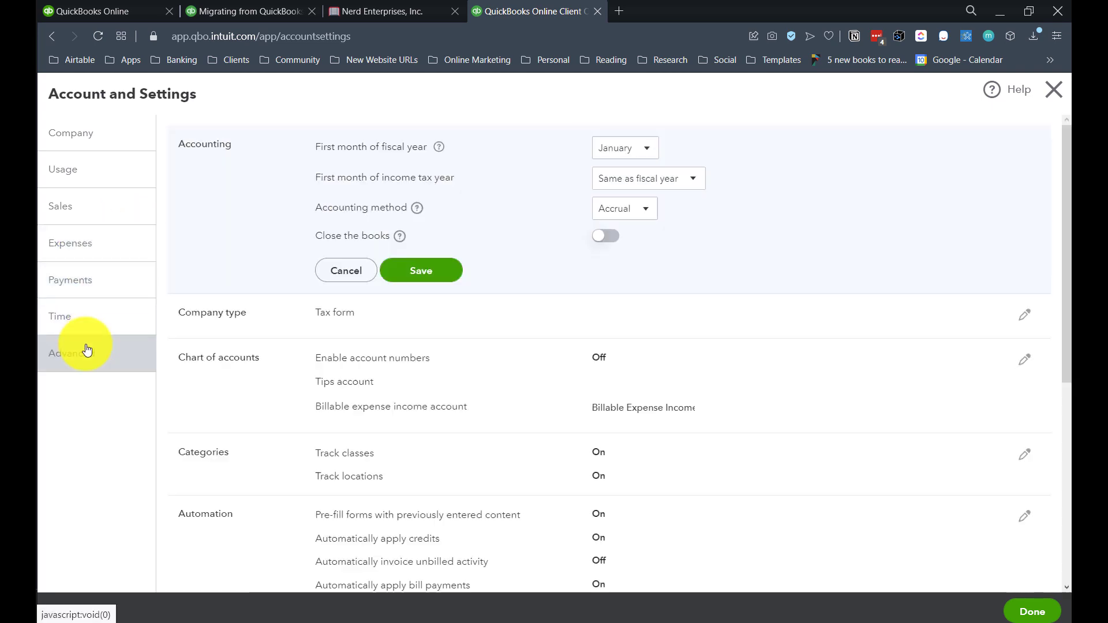
View the Time settings, return to the Advanced settings, and examine the fiscal year and accounting method choices.
left_click(79, 322)
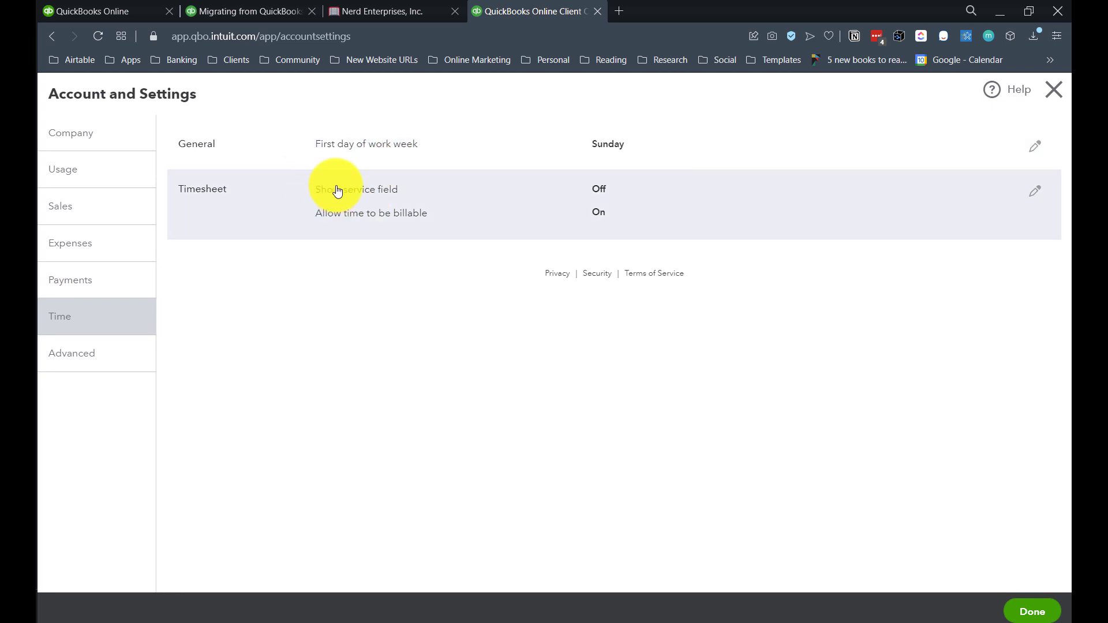
left_click(75, 353)
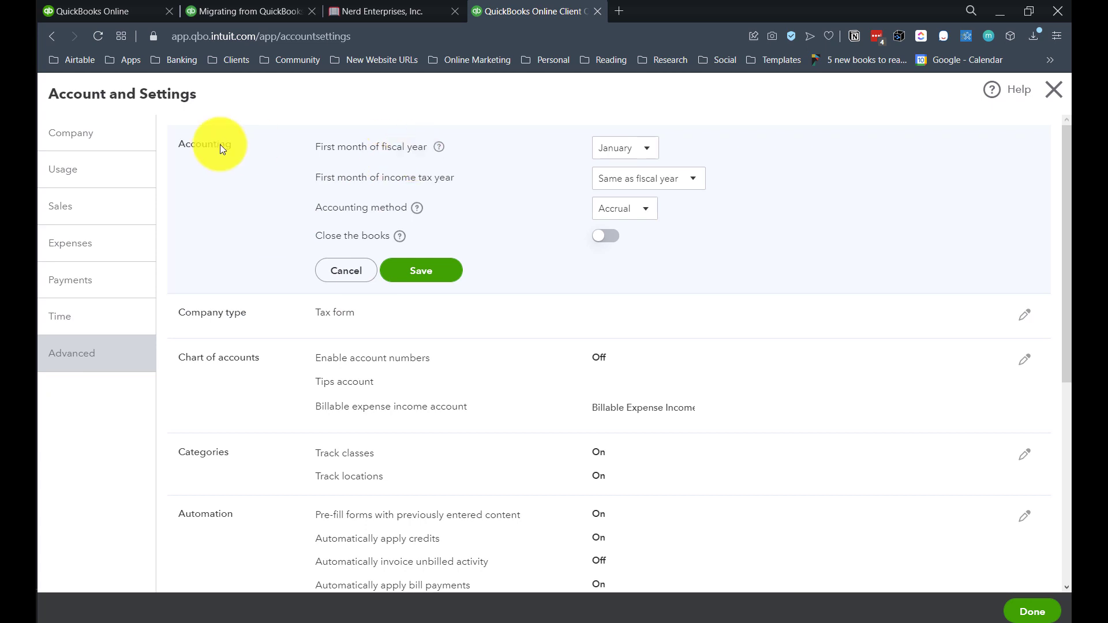
left_click(640, 151)
left_click(647, 154)
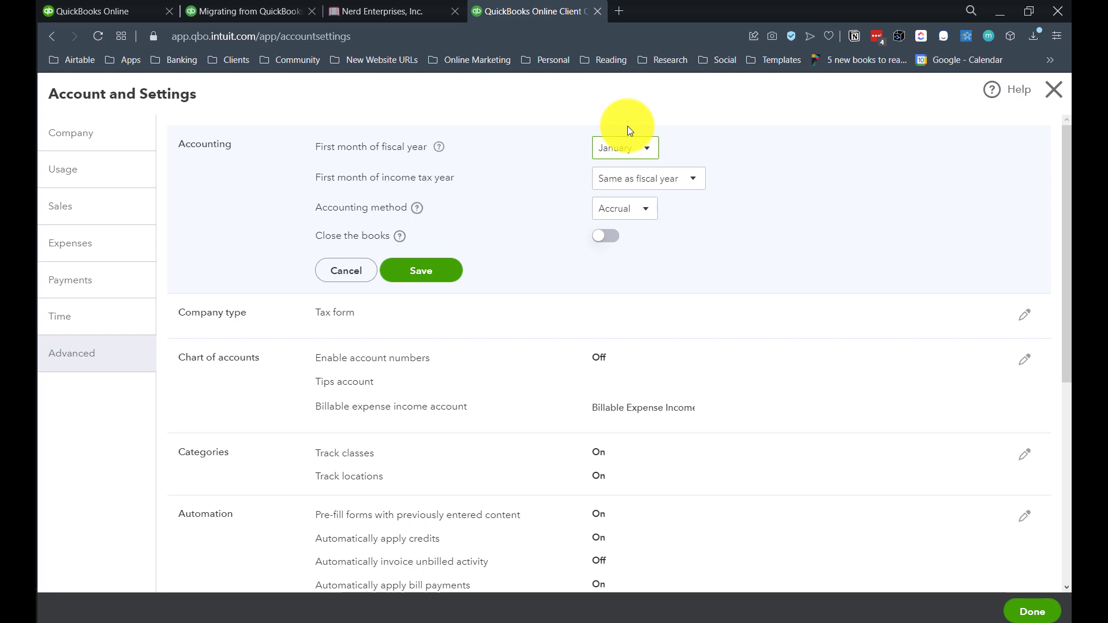
left_click(648, 214)
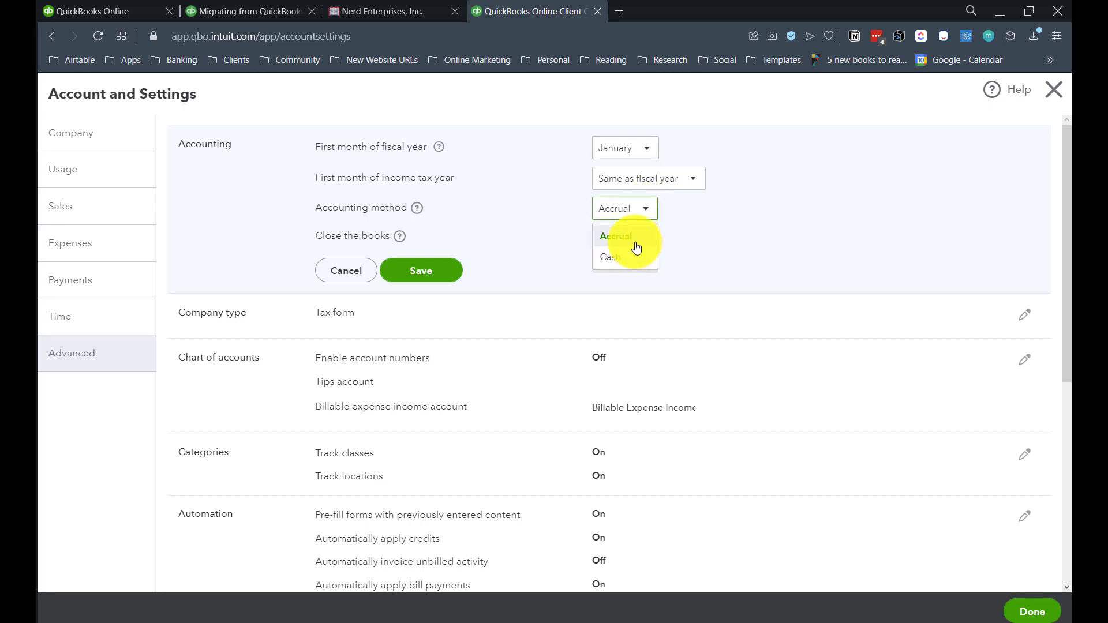
left_click(634, 229)
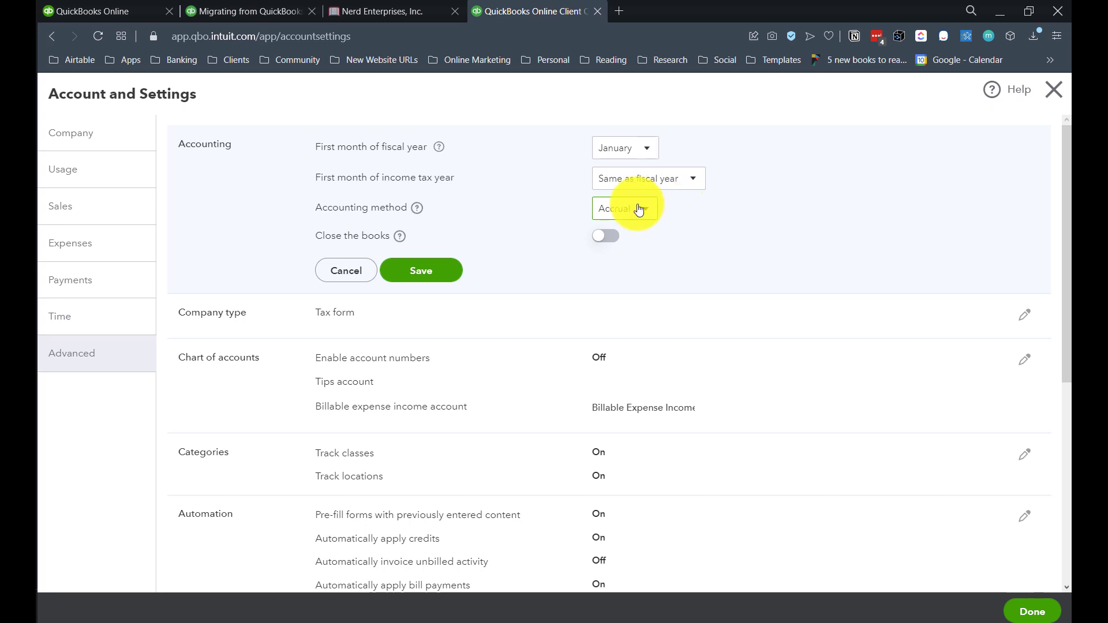
Open the Company type settings and examine the available tax form options.
scroll(462, 231, "down", 1)
left_click(427, 243)
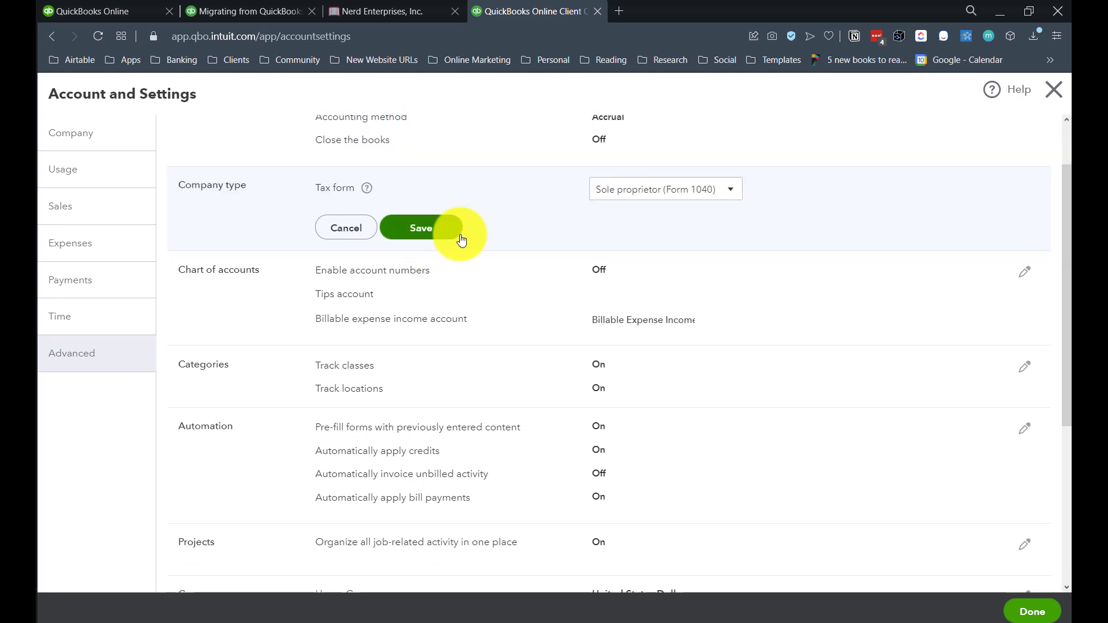
scroll(457, 245, "up", 1)
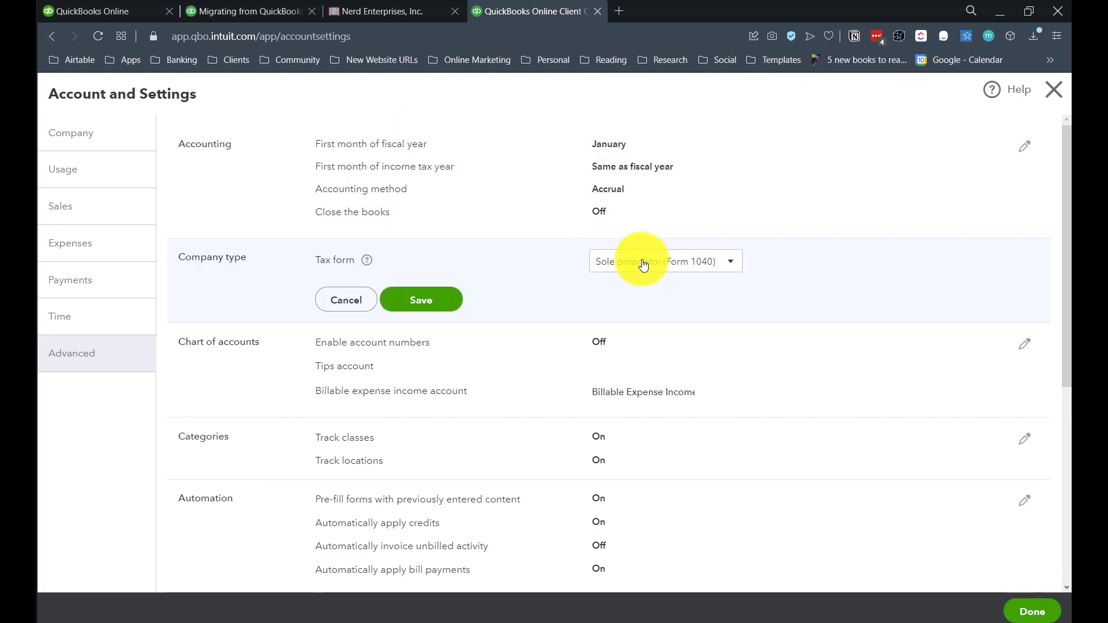
left_click(642, 263)
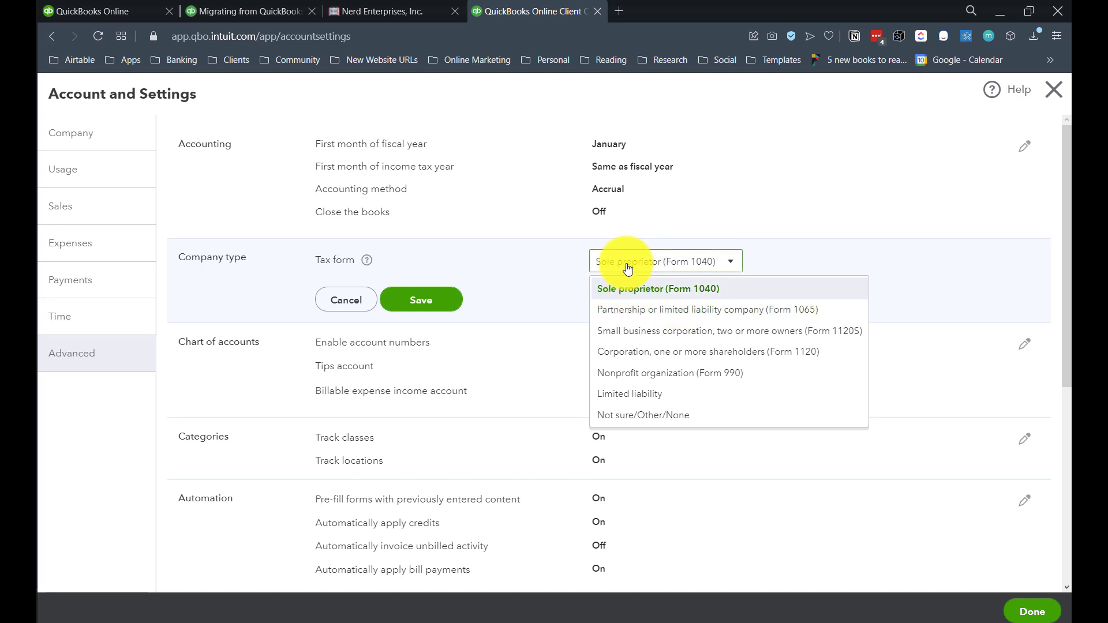
left_click(610, 269)
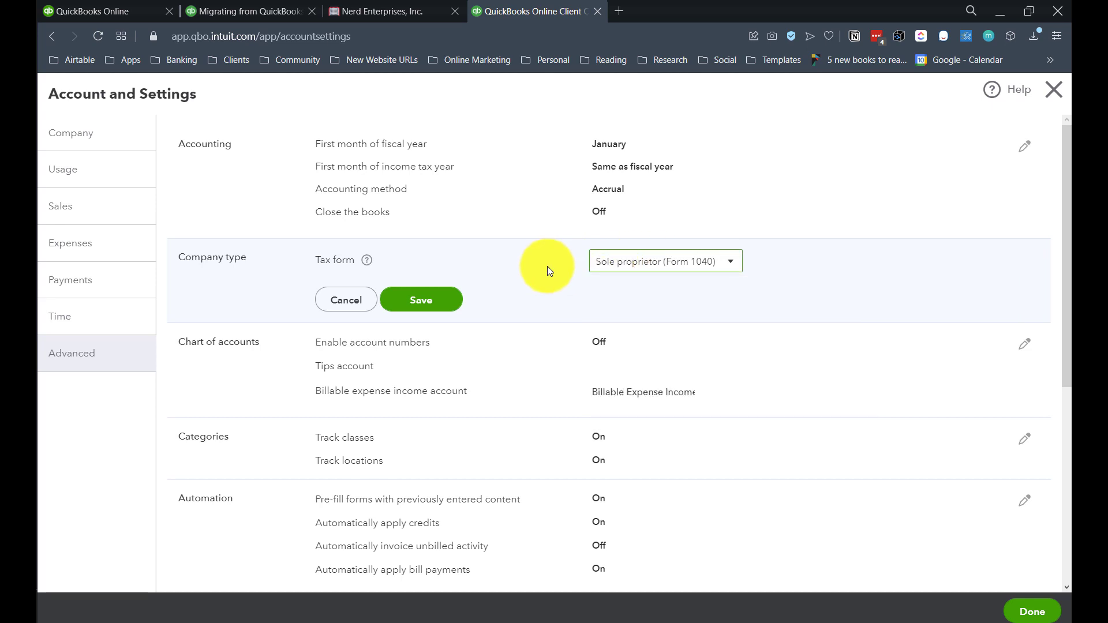
Look through the remaining Advanced settings, from Chart of accounts and Categories to Automation, Currency and Other preferences.
scroll(546, 272, "down", 3)
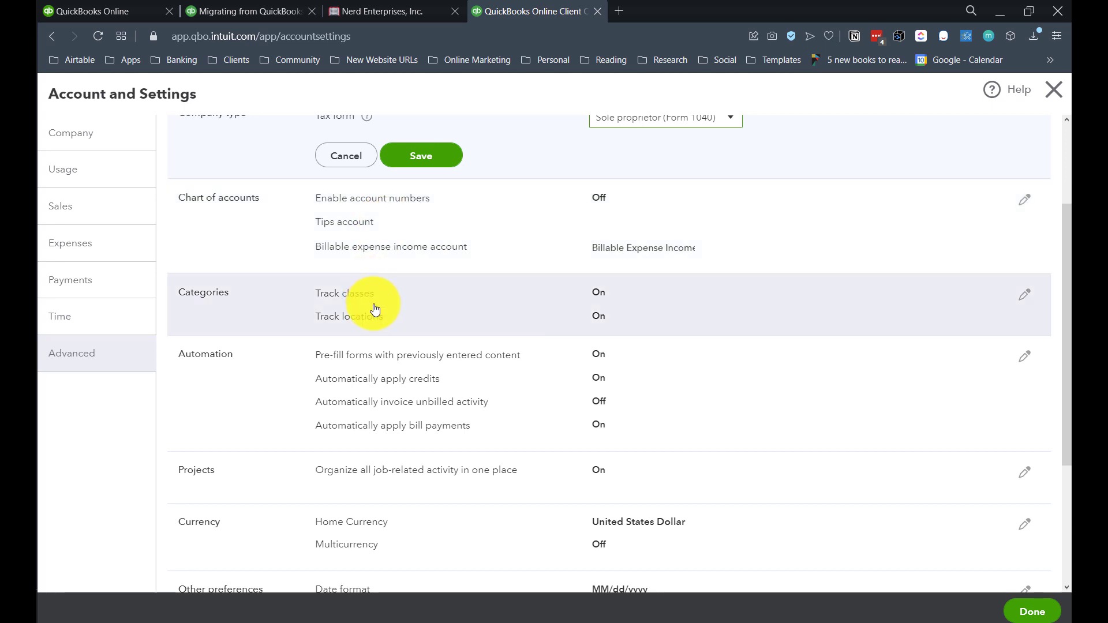
scroll(411, 312, "down", 1)
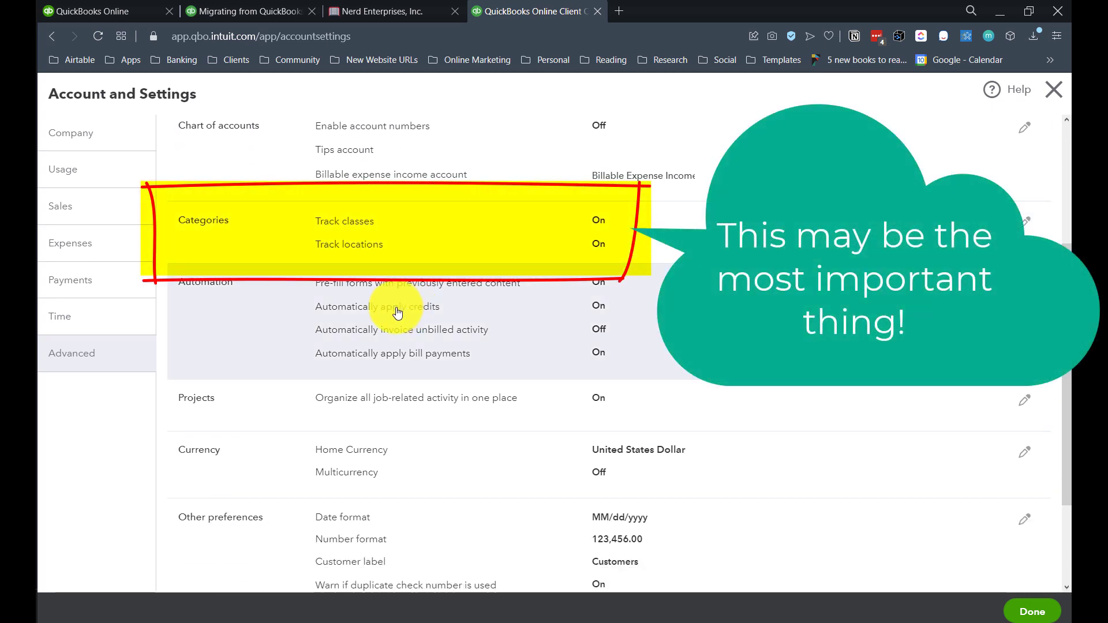
left_click(386, 310)
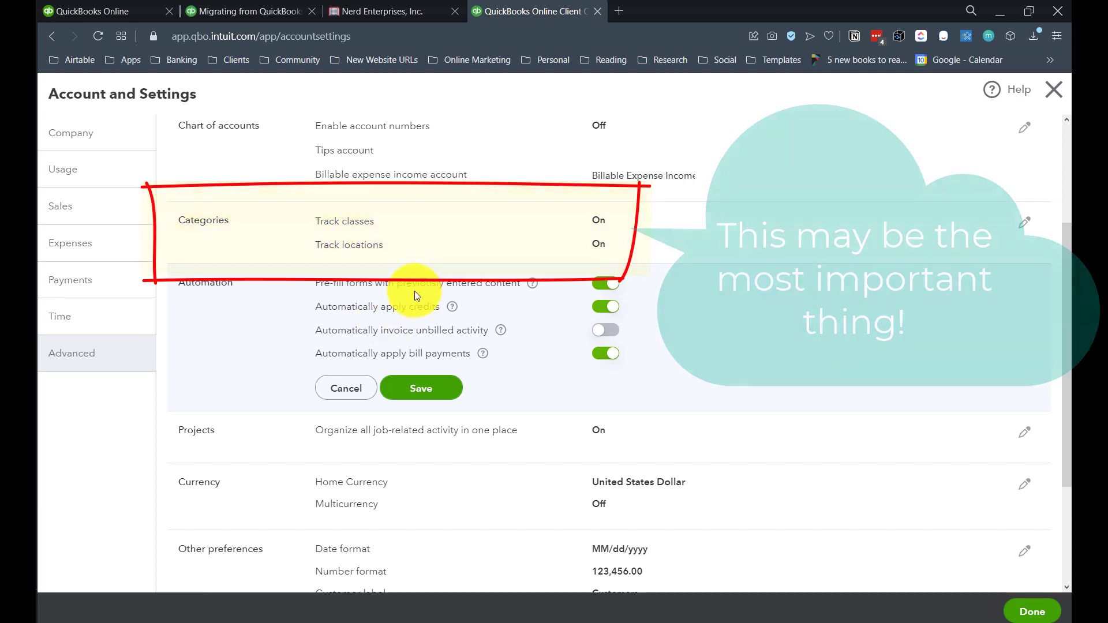
scroll(416, 291, "down", 1)
scroll(416, 294, "down", 2)
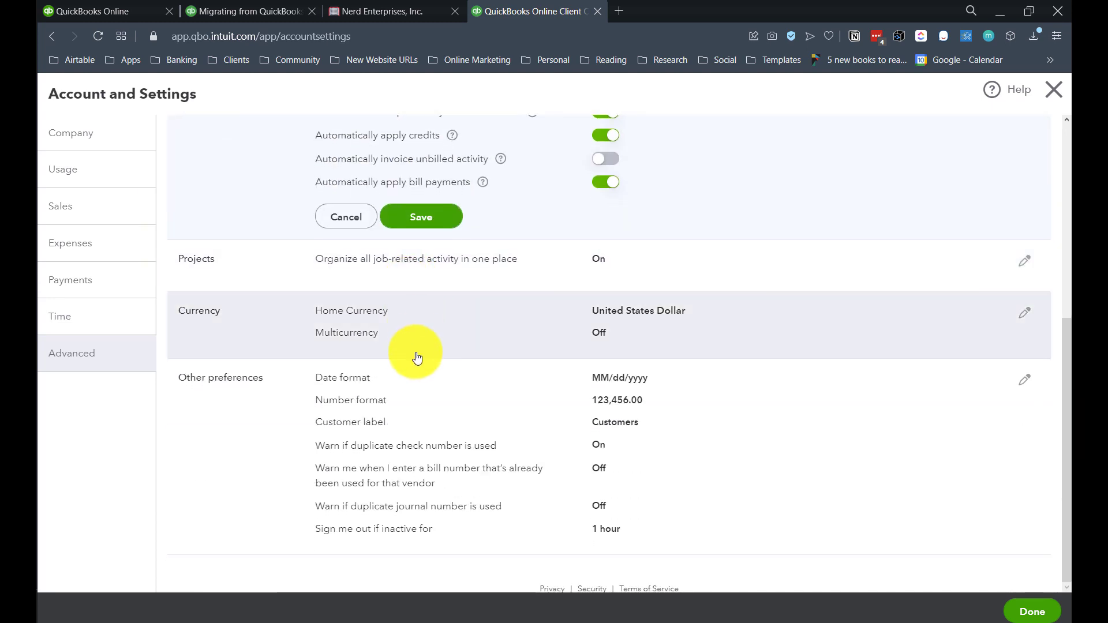
scroll(431, 408, "up", 5)
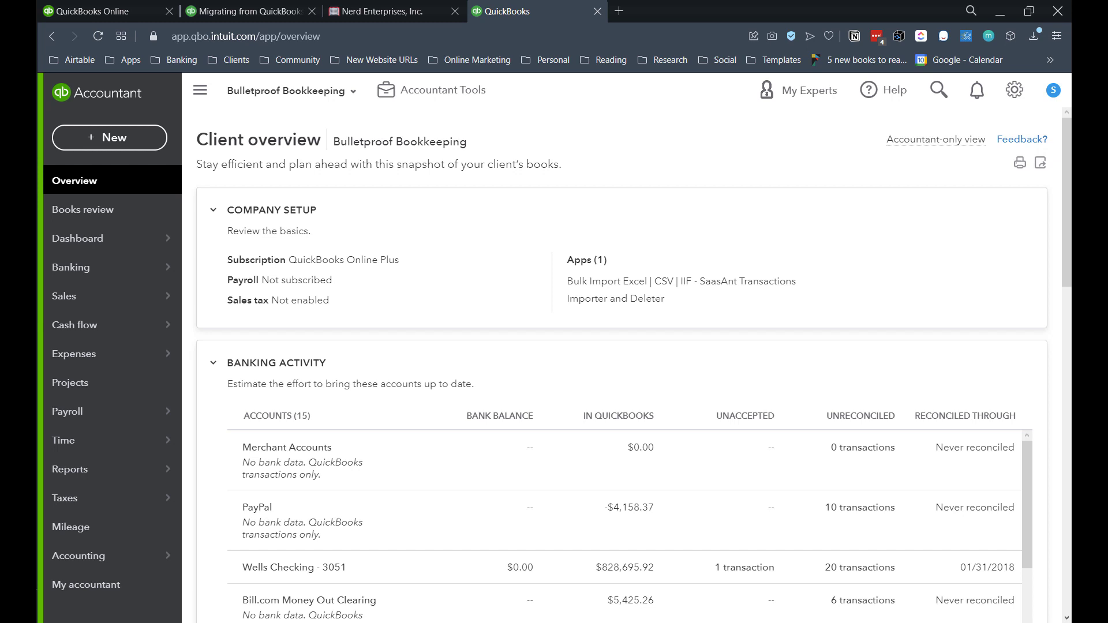
Open the Banking page and look through the Access Property Management transactions waiting for review.
left_click(65, 278)
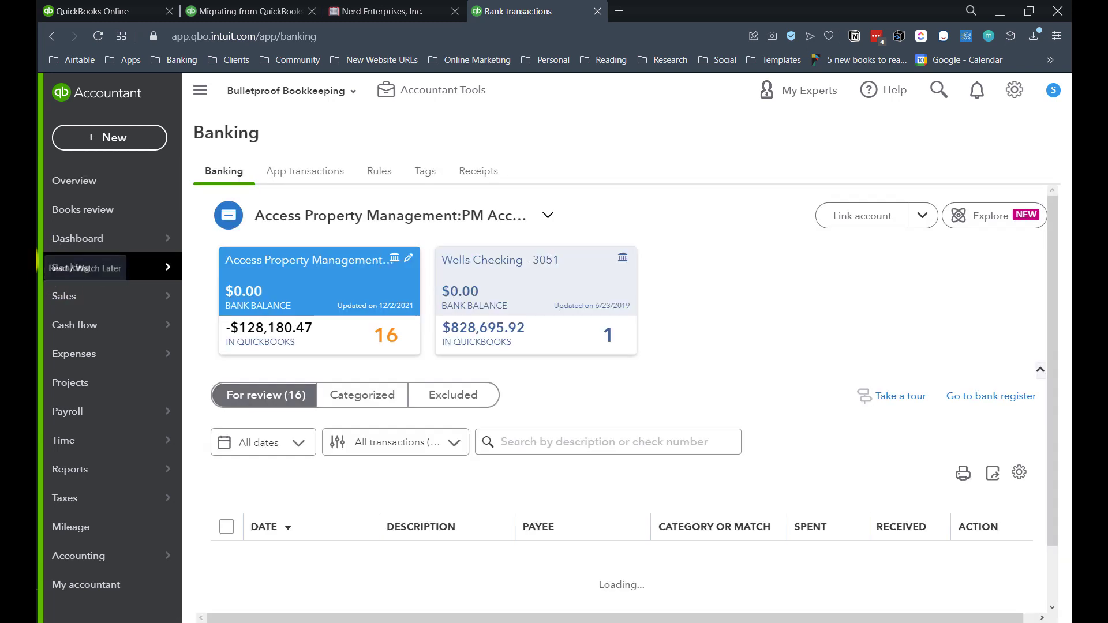
scroll(331, 251, "down", 3)
scroll(297, 247, "up", 3)
scroll(732, 279, "down", 5)
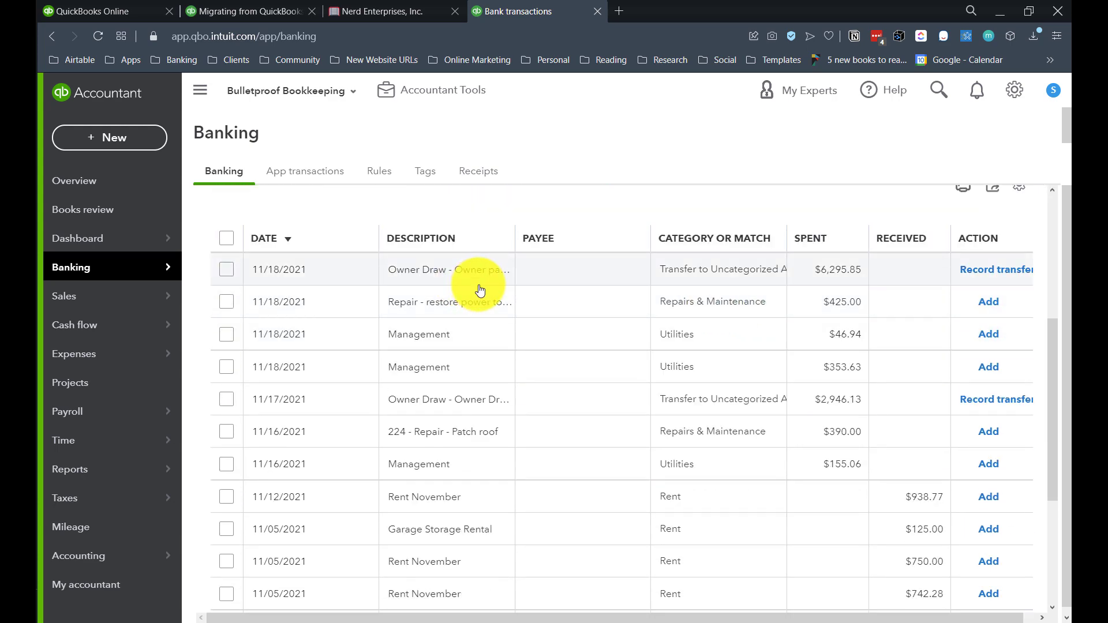
scroll(479, 311, "up", 4)
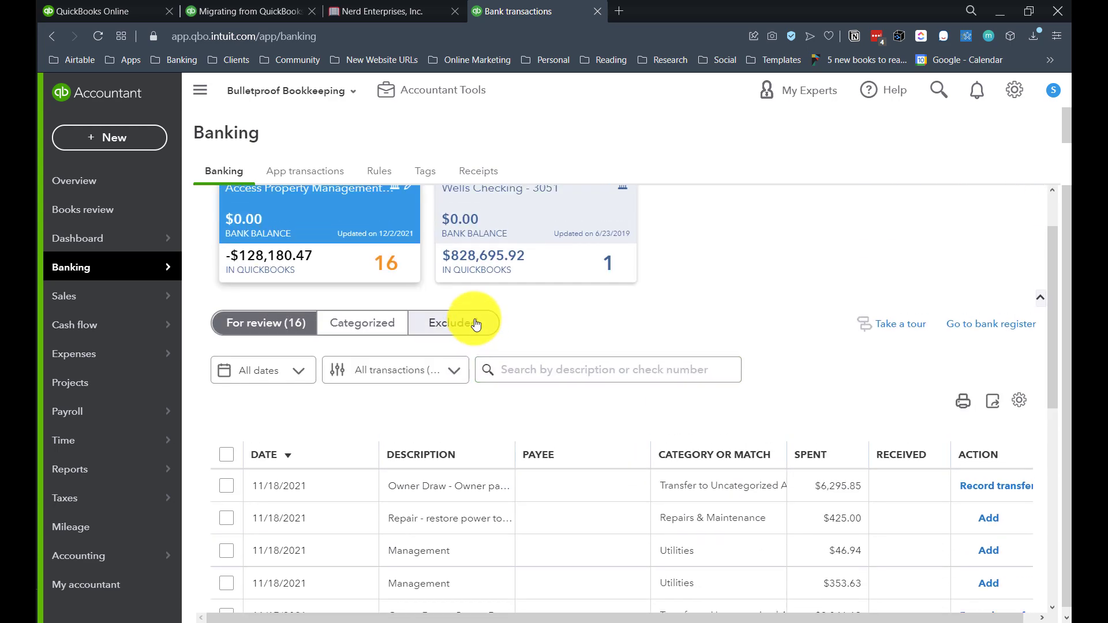
scroll(356, 259, "up", 2)
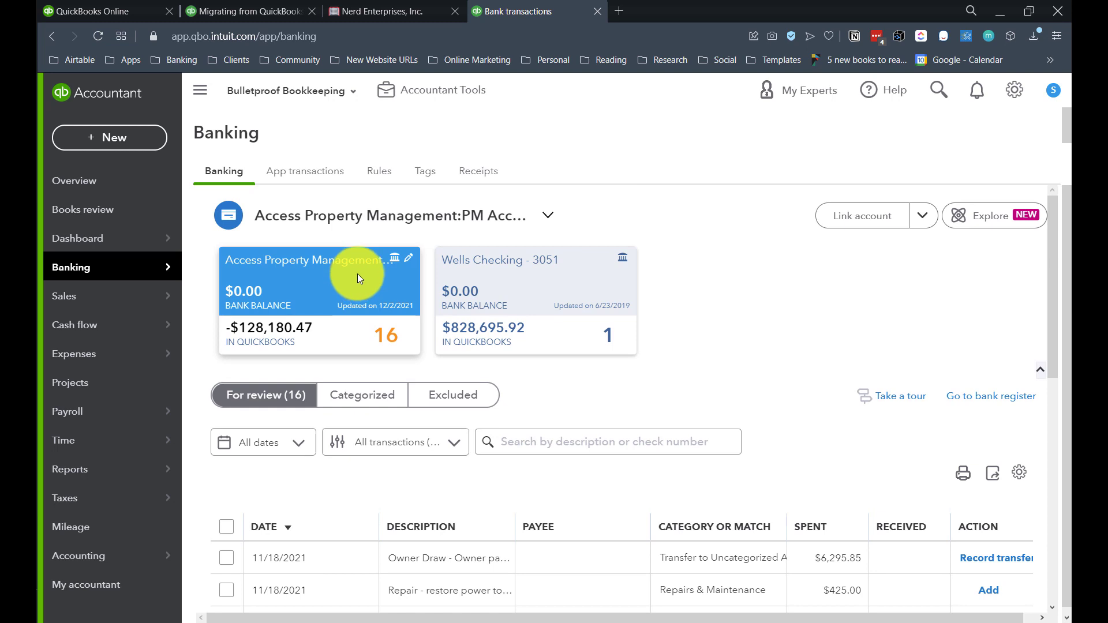
scroll(362, 280, "down", 4)
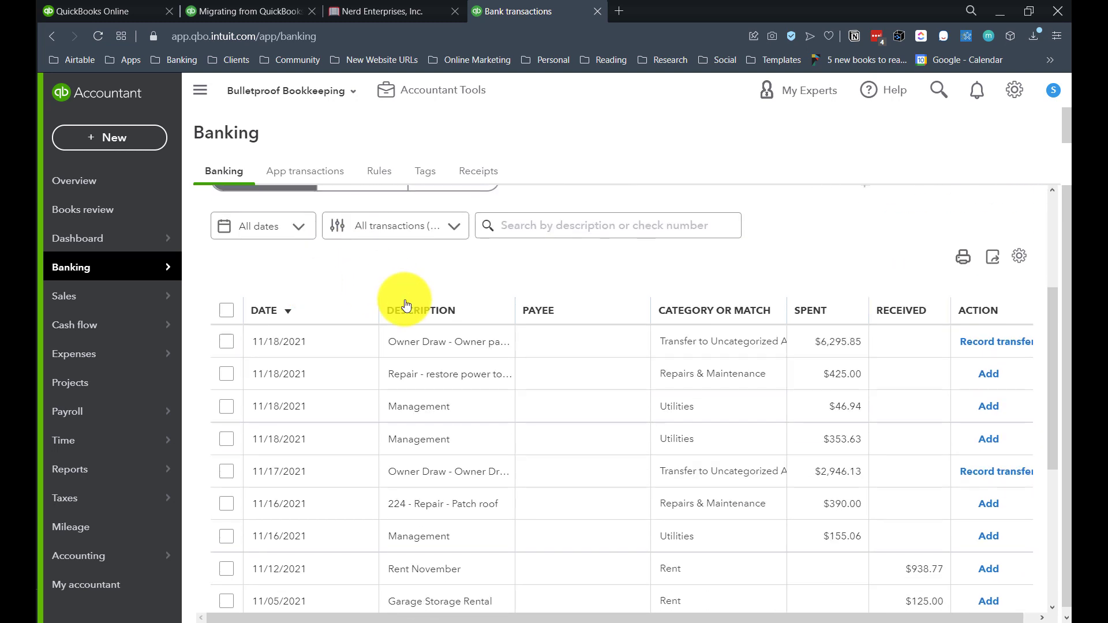
scroll(398, 308, "down", 1)
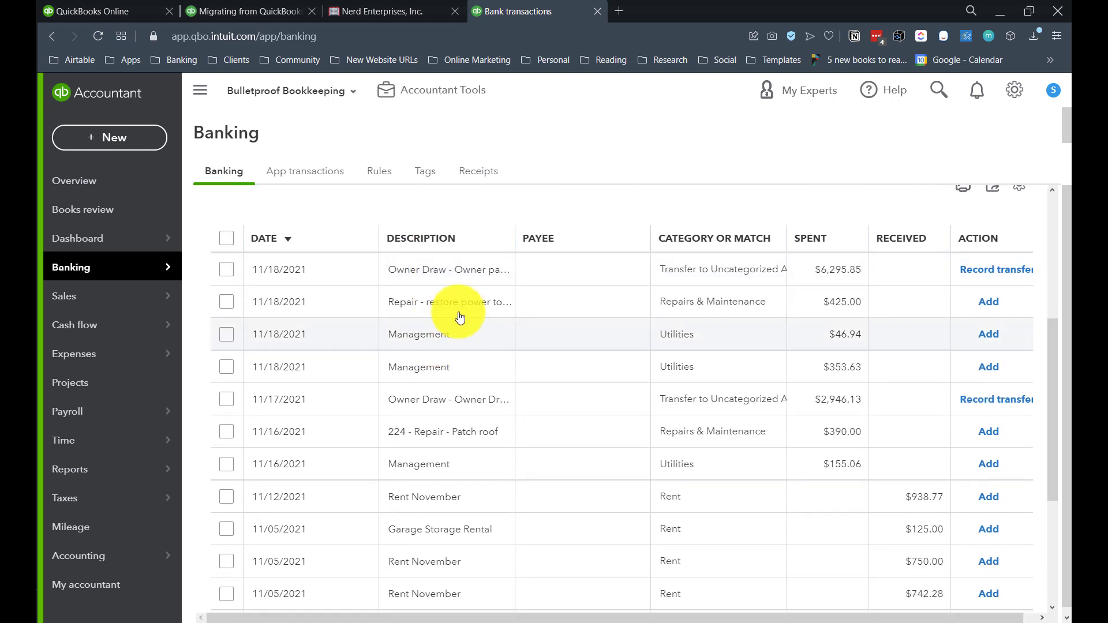
Expand the 11/18/2021 Owner Draw transaction, switch its treatment to Categorize, and check its bank detail.
left_click(419, 276)
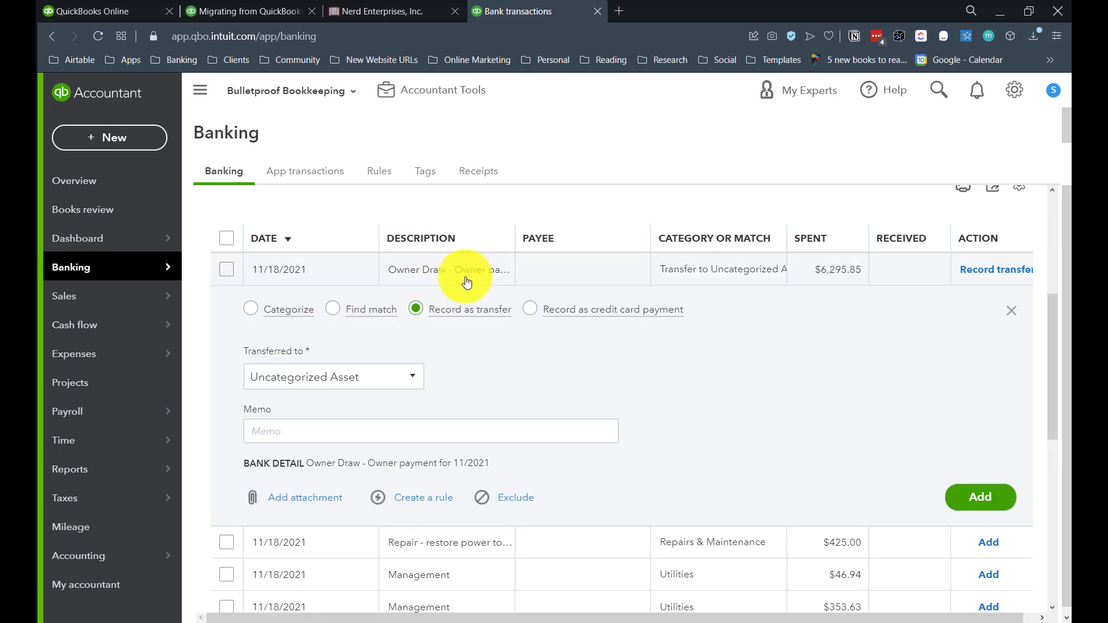
left_click(251, 307)
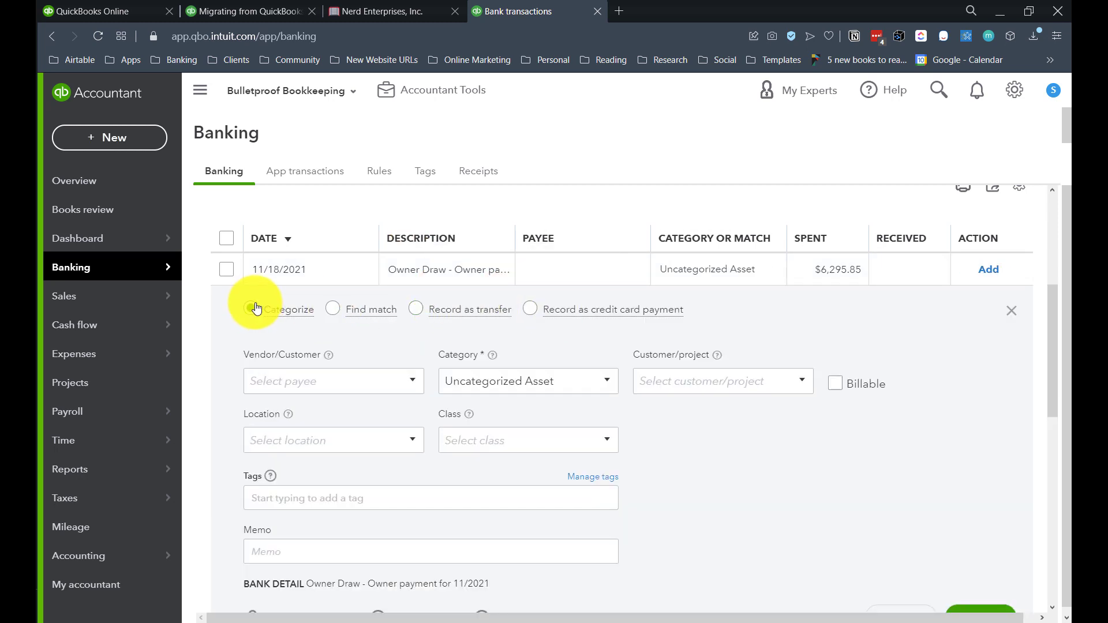
scroll(279, 328, "down", 2)
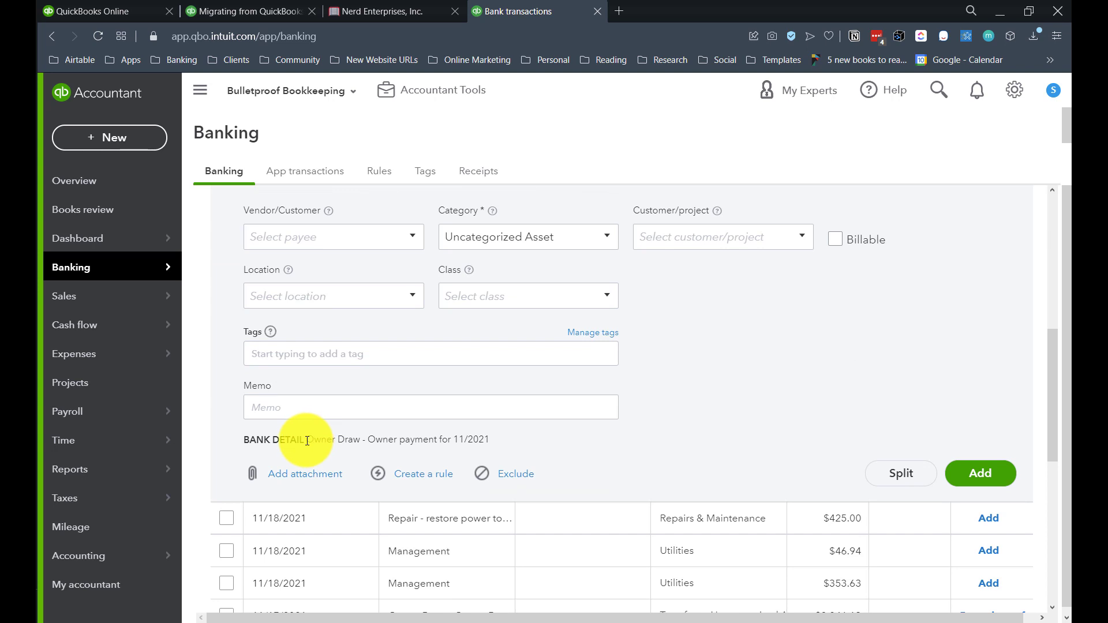
double_click(319, 440)
left_click(316, 239)
type("Distr")
key("BackSpace")
key("BackSpace")
key("BackSpace")
key("BackSpace")
key("BackSpace")
Set the Owner Draw transaction's category to Distributions Shareholder 1.
key("Tab")
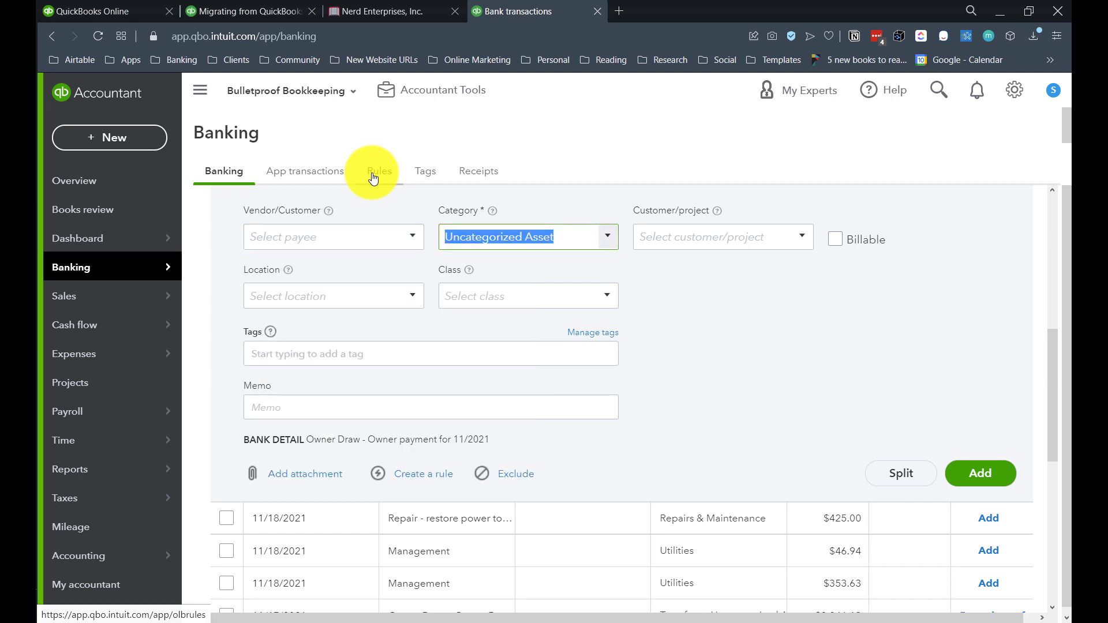
type("Distr")
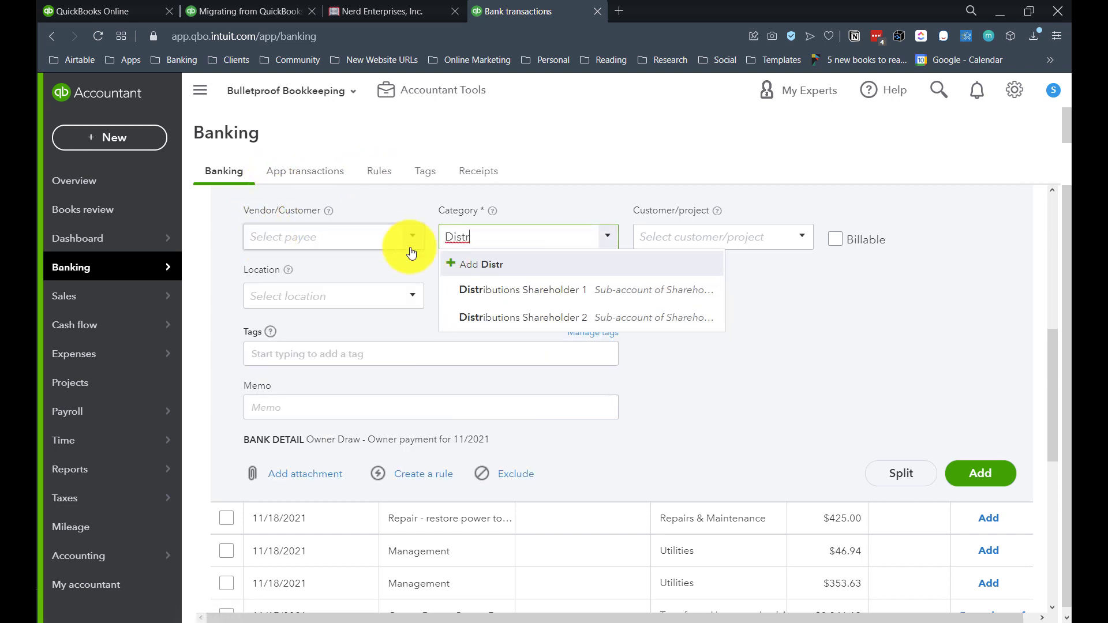
left_click(529, 291)
key("Tab")
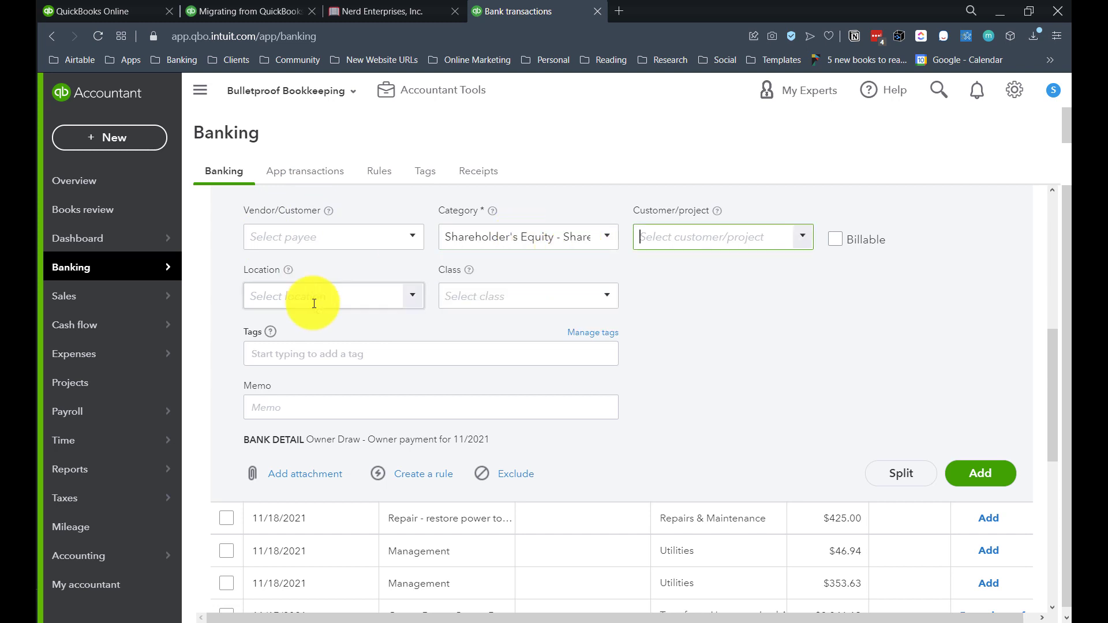
Review the categorized transaction's form, and open the bank rules list to examine its conditions and settings.
scroll(377, 351, "down", 1)
scroll(866, 399, "up", 4)
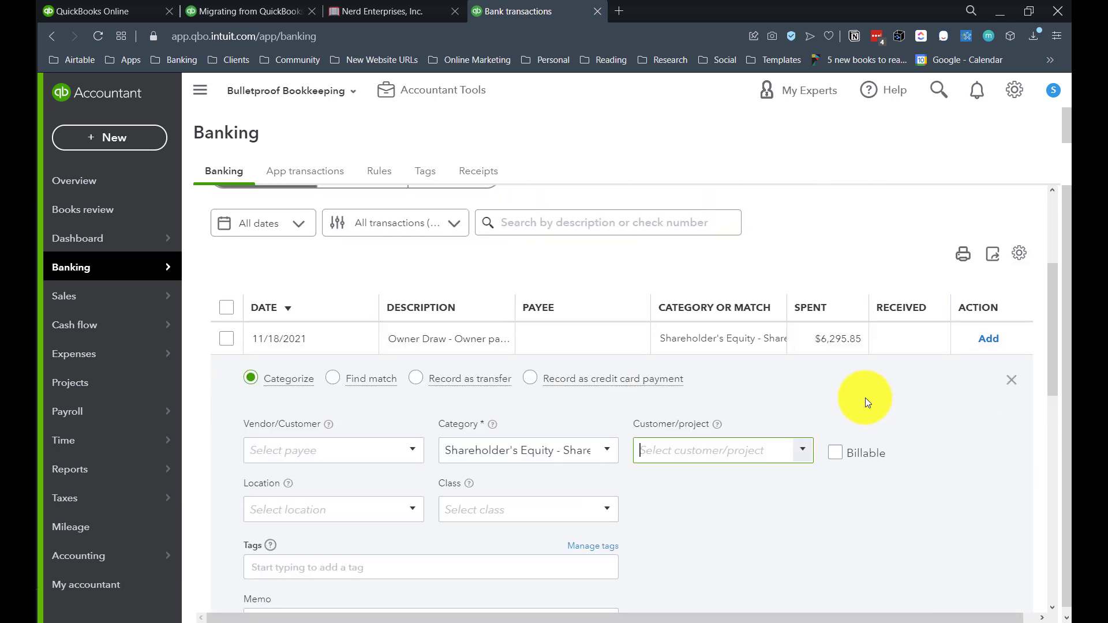
scroll(864, 397, "down", 2)
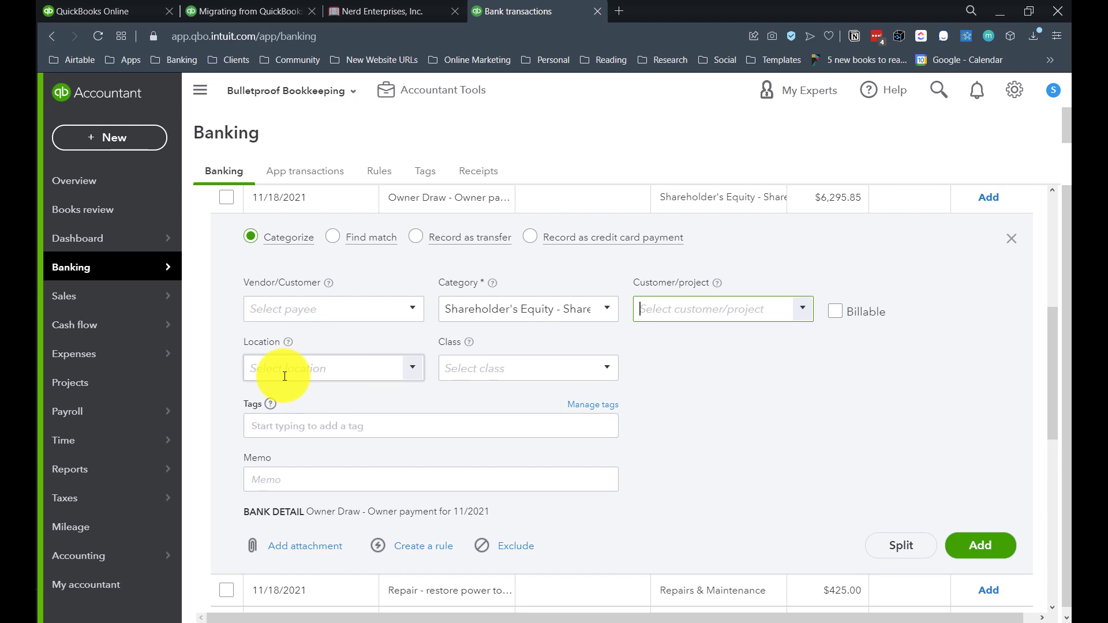
scroll(295, 387, "down", 3)
scroll(294, 347, "up", 8)
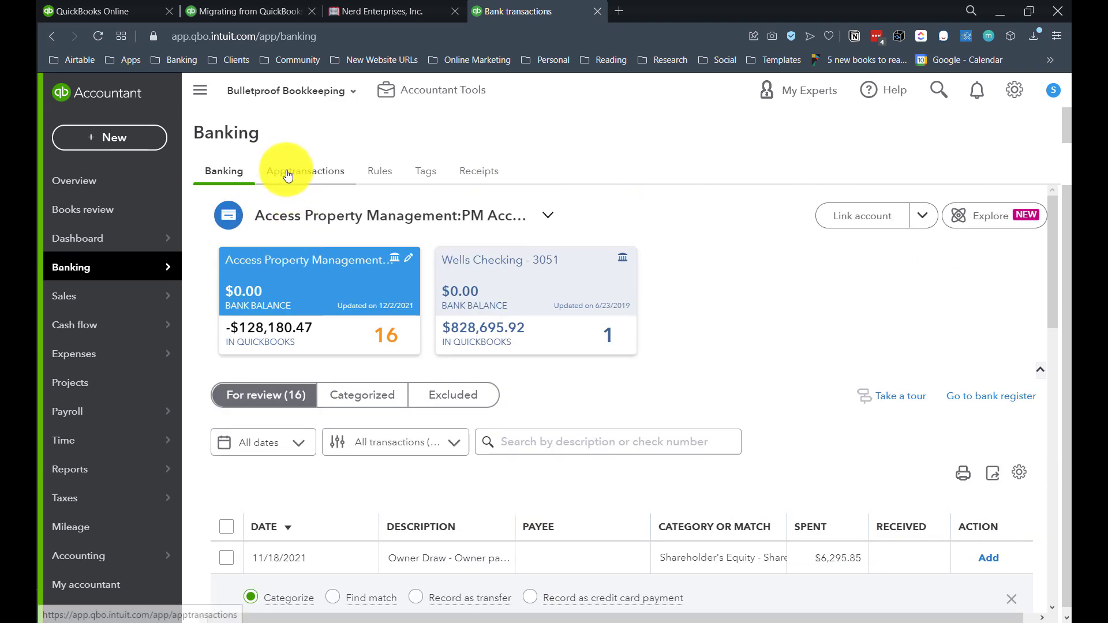
left_click(378, 174)
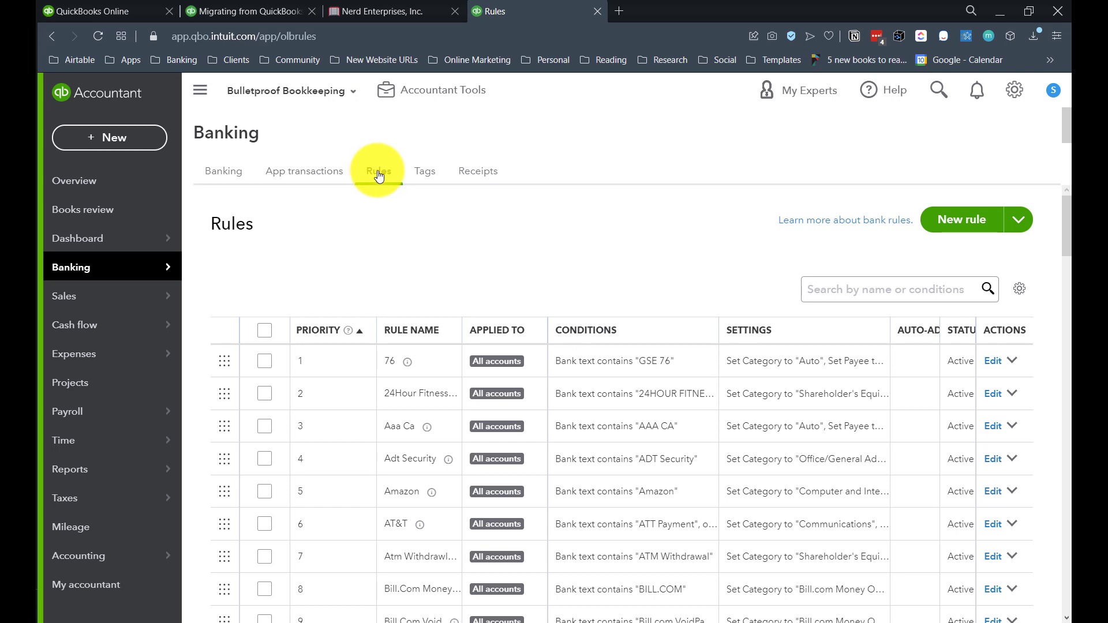
scroll(646, 384, "down", 3)
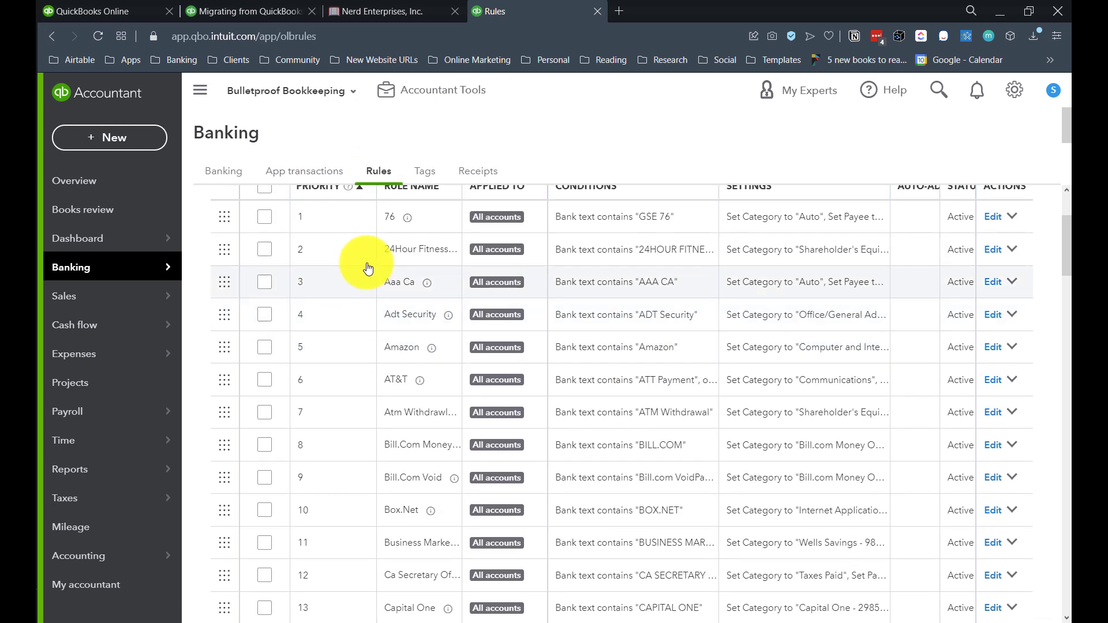
scroll(398, 294, "up", 1)
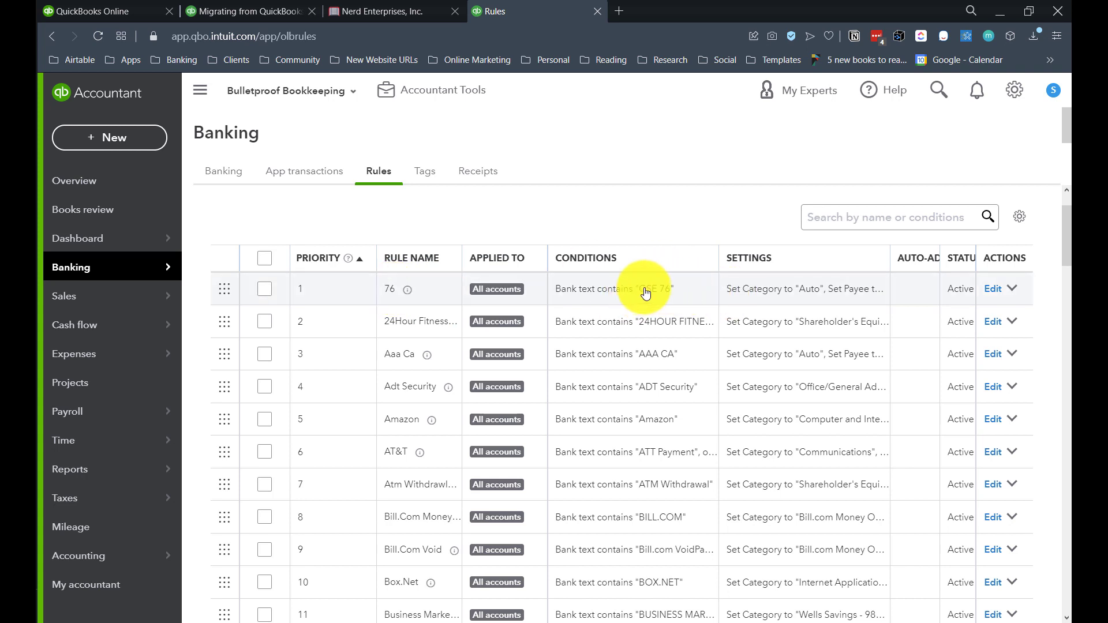
Open the bank rule named 76, review its bank text condition and assigned category, and close it.
left_click(993, 290)
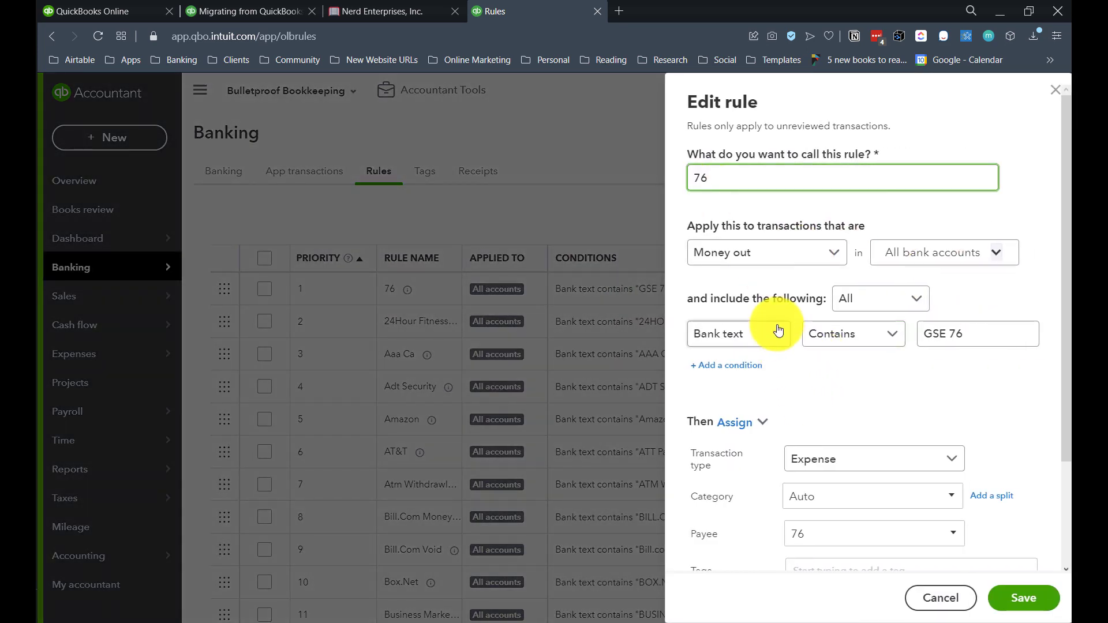
scroll(778, 330, "down", 3)
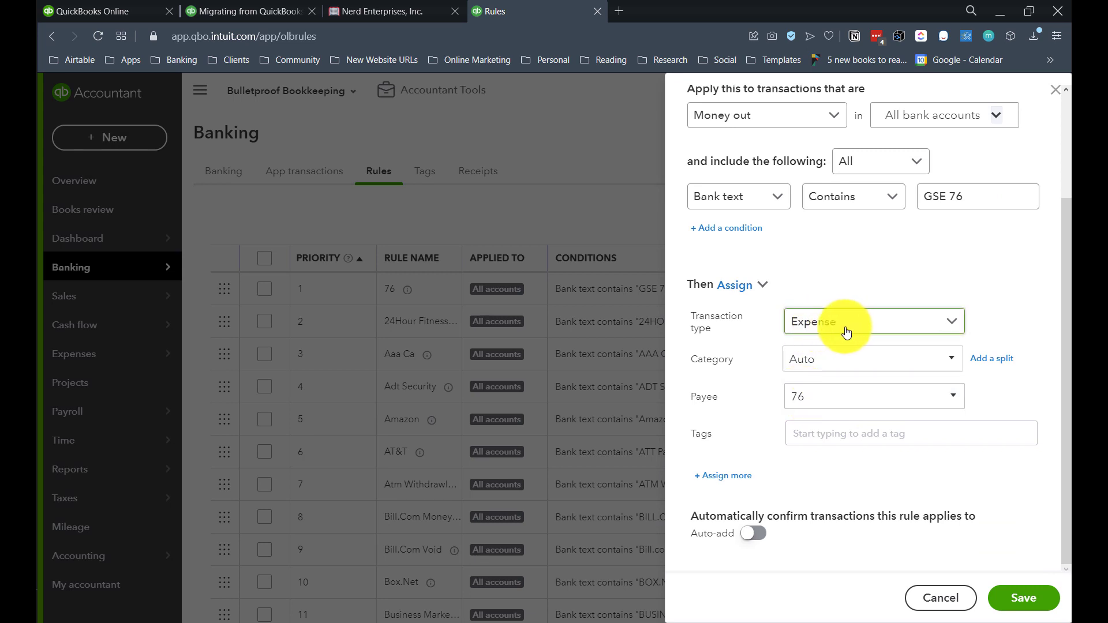
left_click_drag(820, 359, 771, 355)
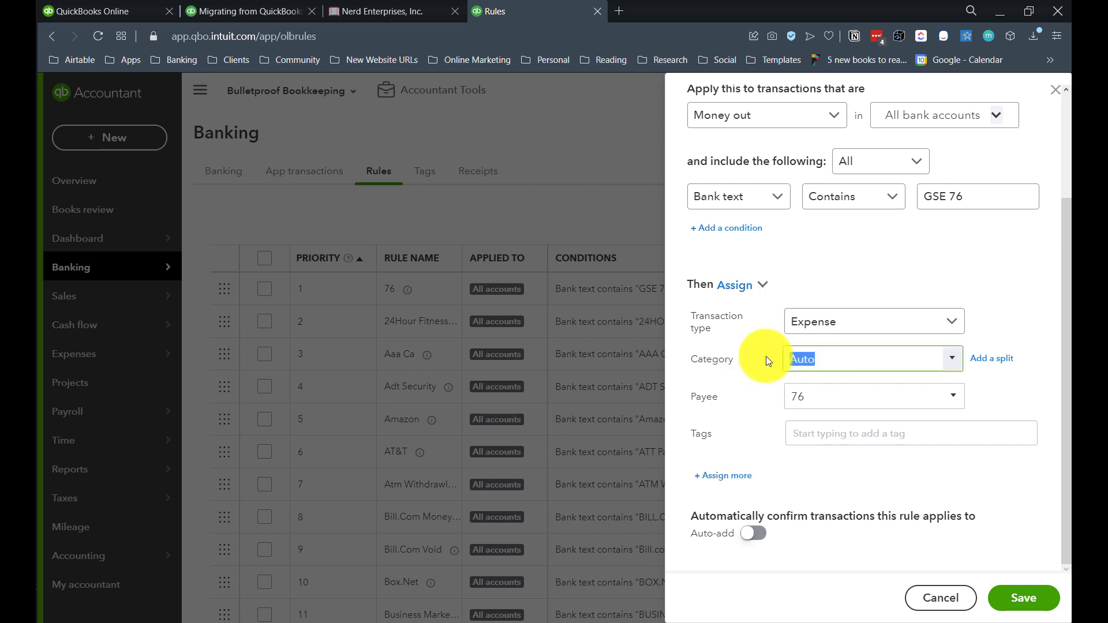
left_click(1054, 91)
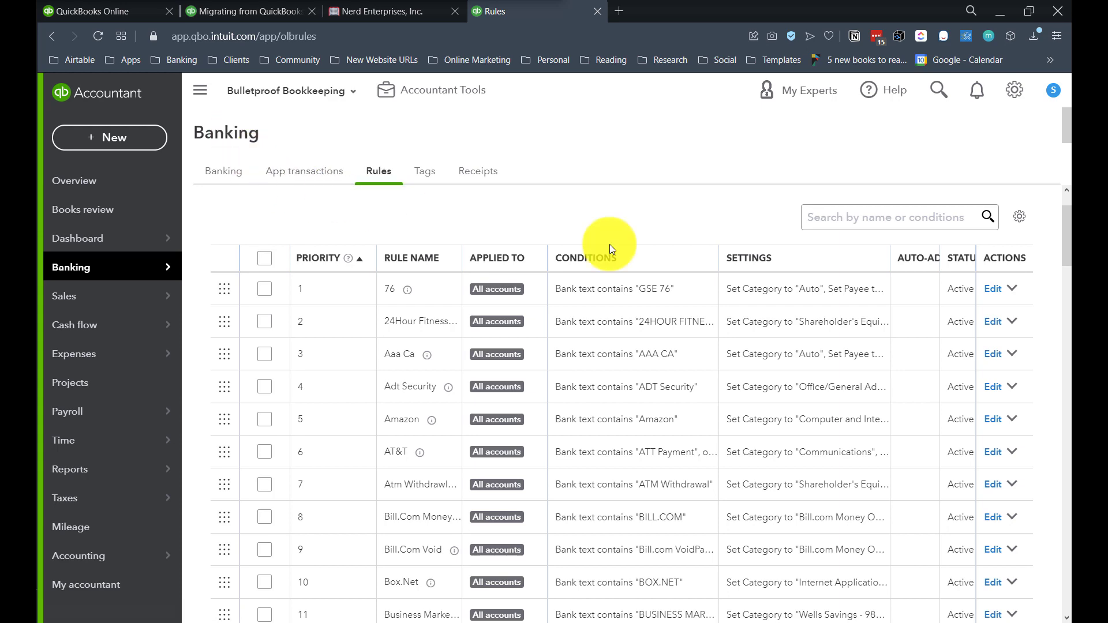
Reopen rule 76 to check its option for automatically confirming matching transactions, and close it without changes.
left_click(990, 289)
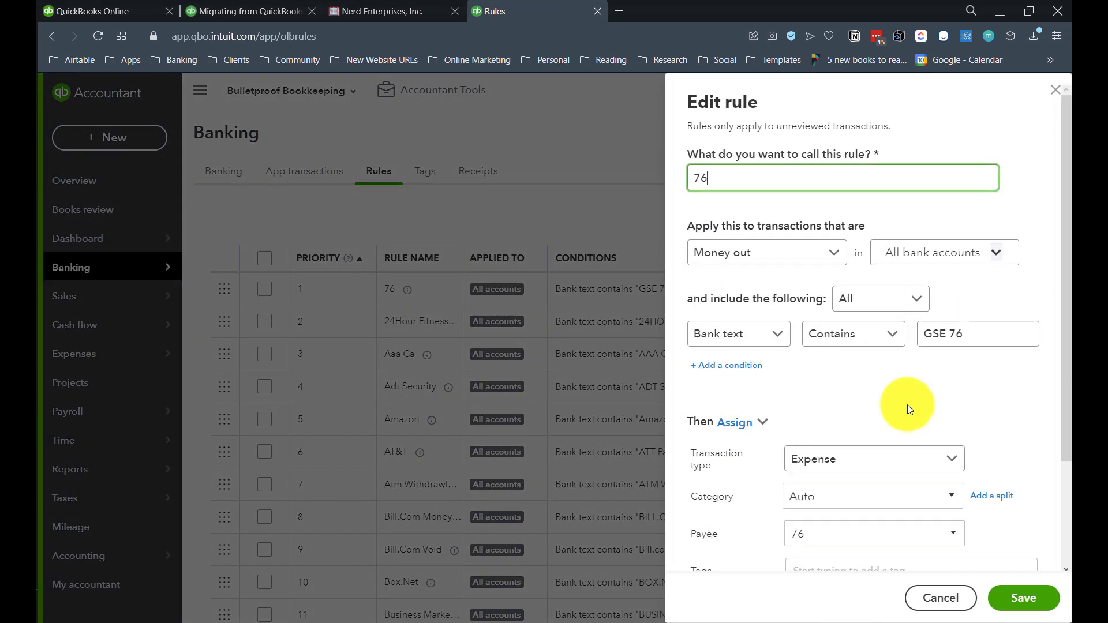
scroll(901, 399, "down", 2)
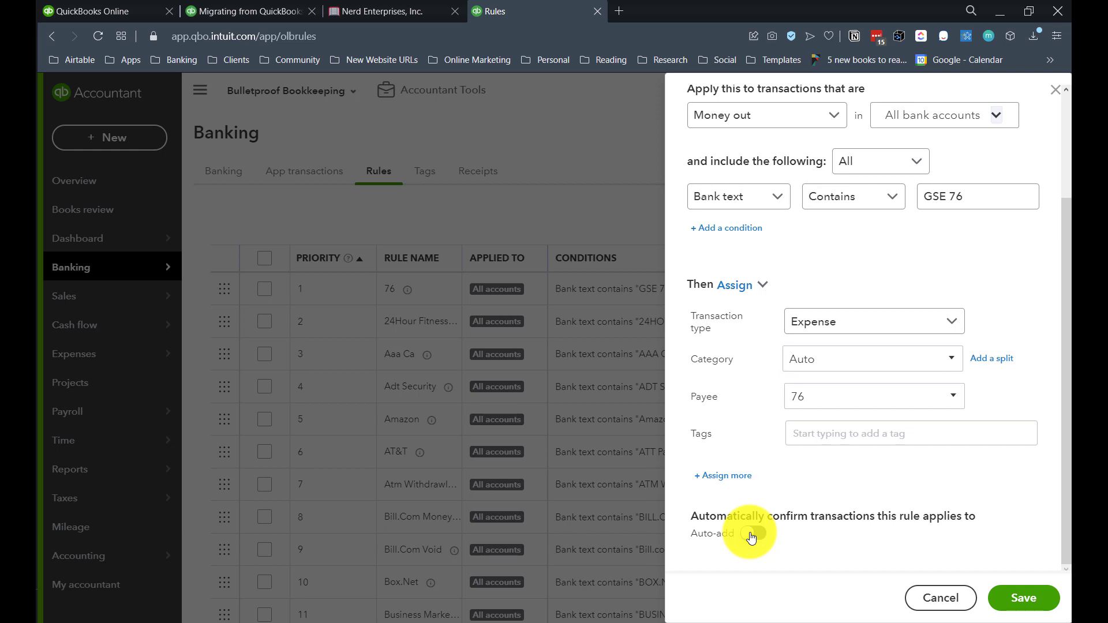
left_click(1056, 91)
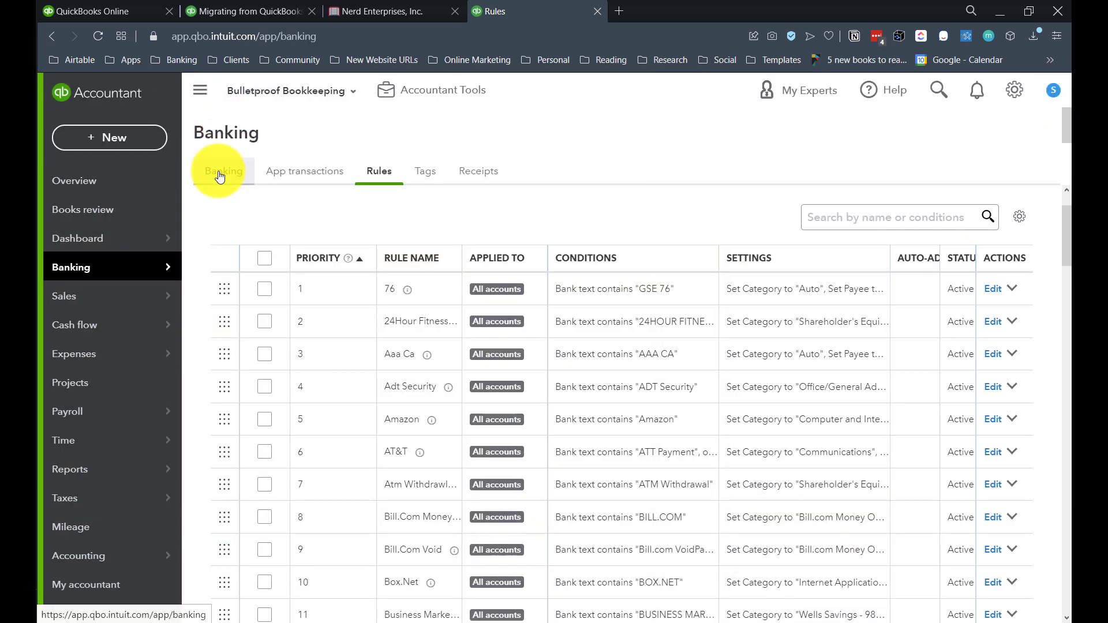
Return to the bank transactions awaiting review and open the bank register of the Access Property Management account.
left_click(219, 175)
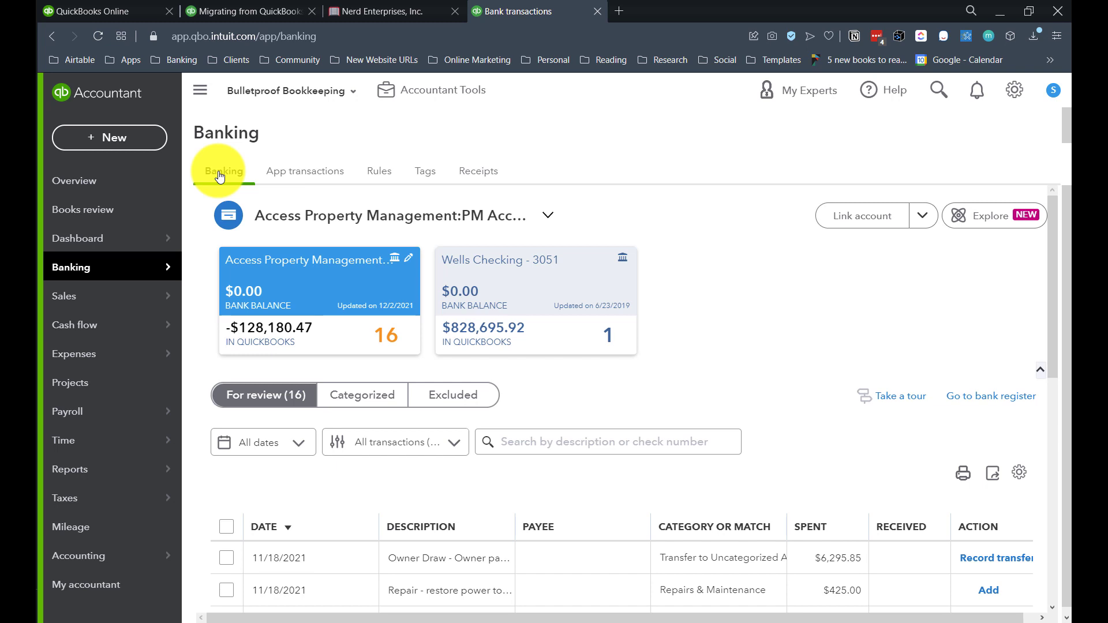
scroll(361, 257, "down", 4)
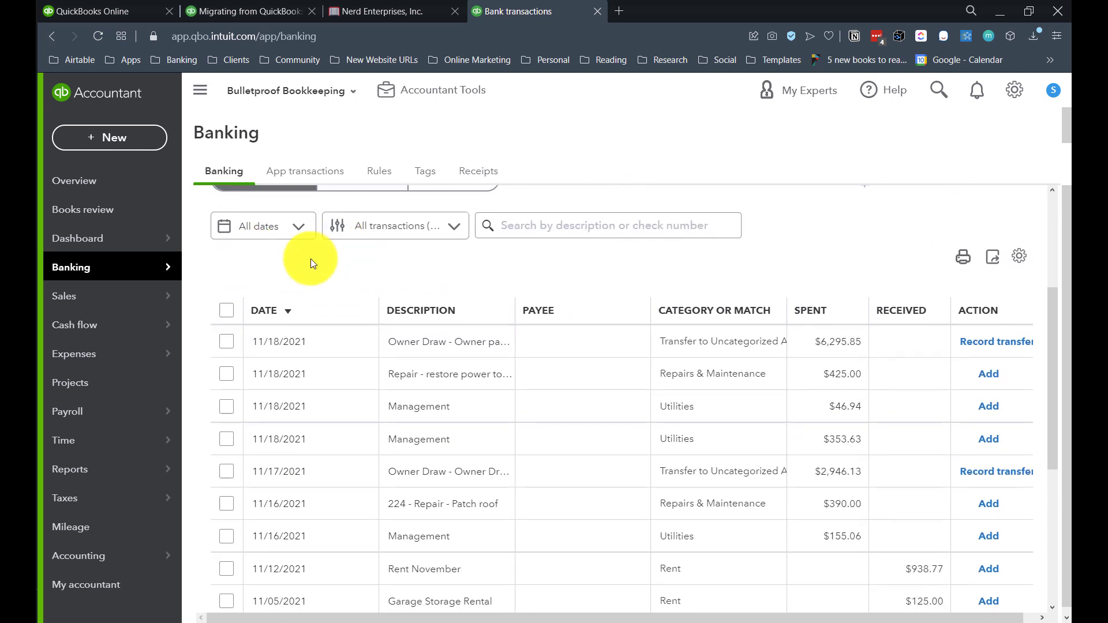
scroll(277, 254, "up", 4)
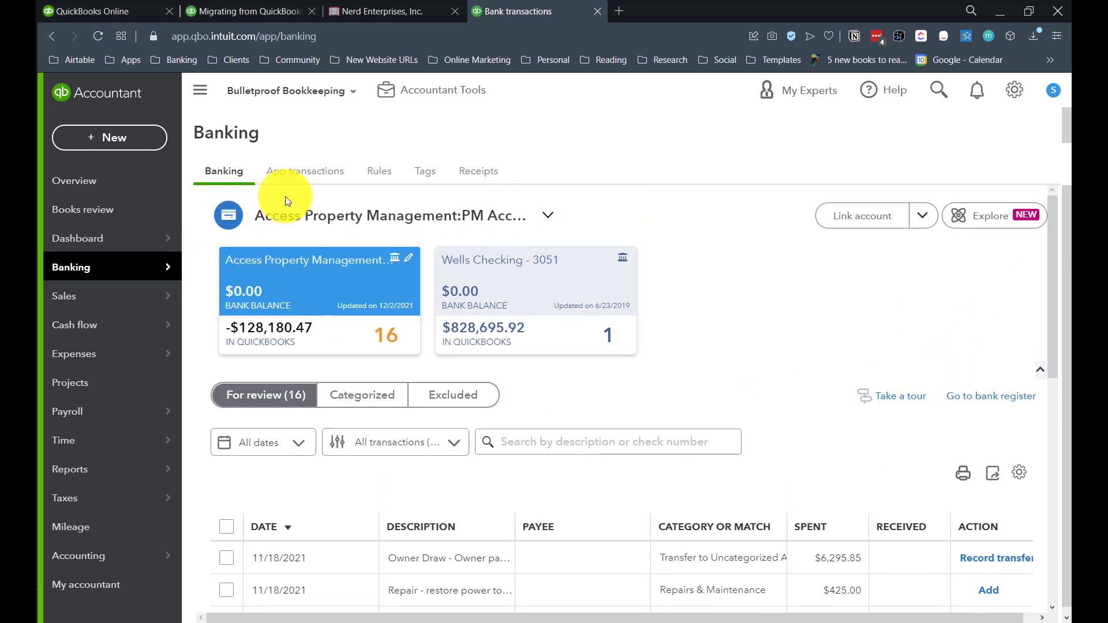
left_click(975, 398)
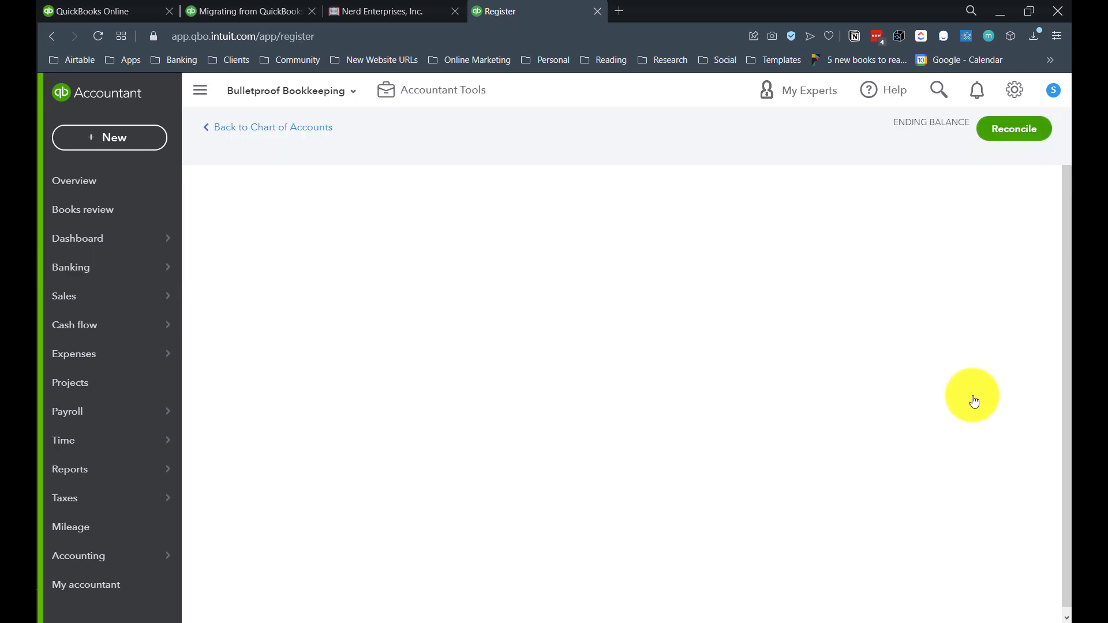
left_click(370, 263)
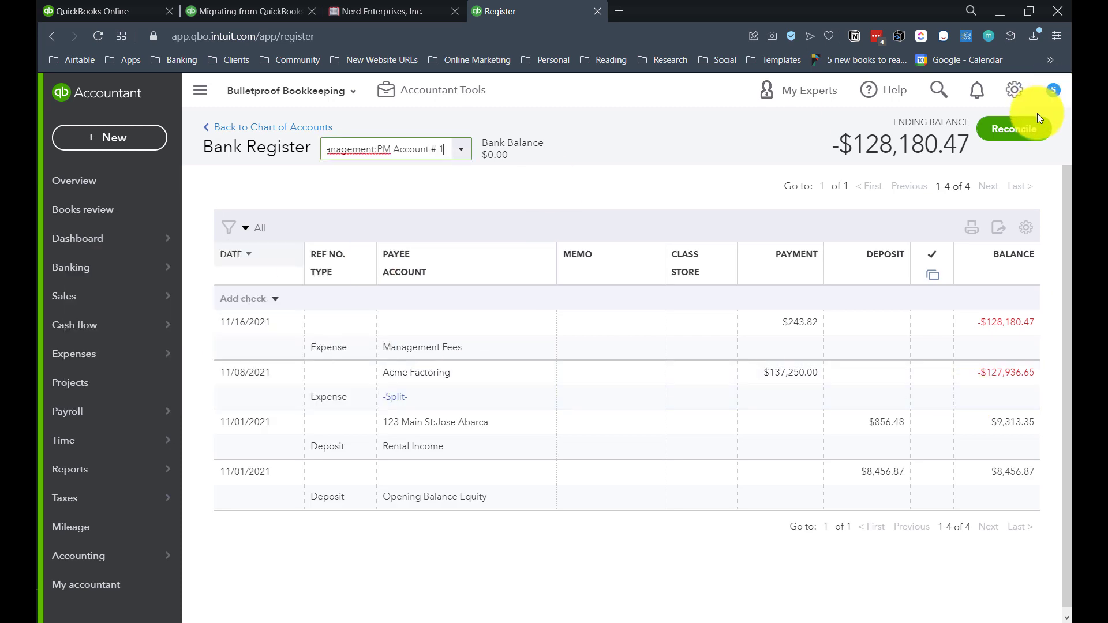
Open the reconciliation of PM Account # 1, examine the statement's balances and ending date, and close the statement details unchanged.
left_click(1026, 131)
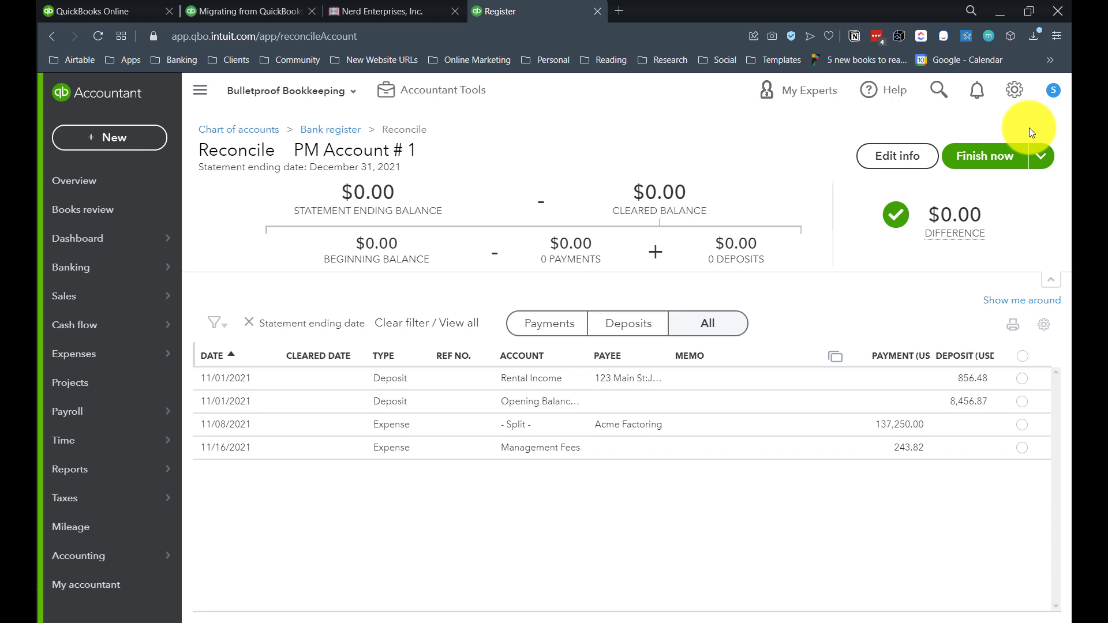
left_click(902, 165)
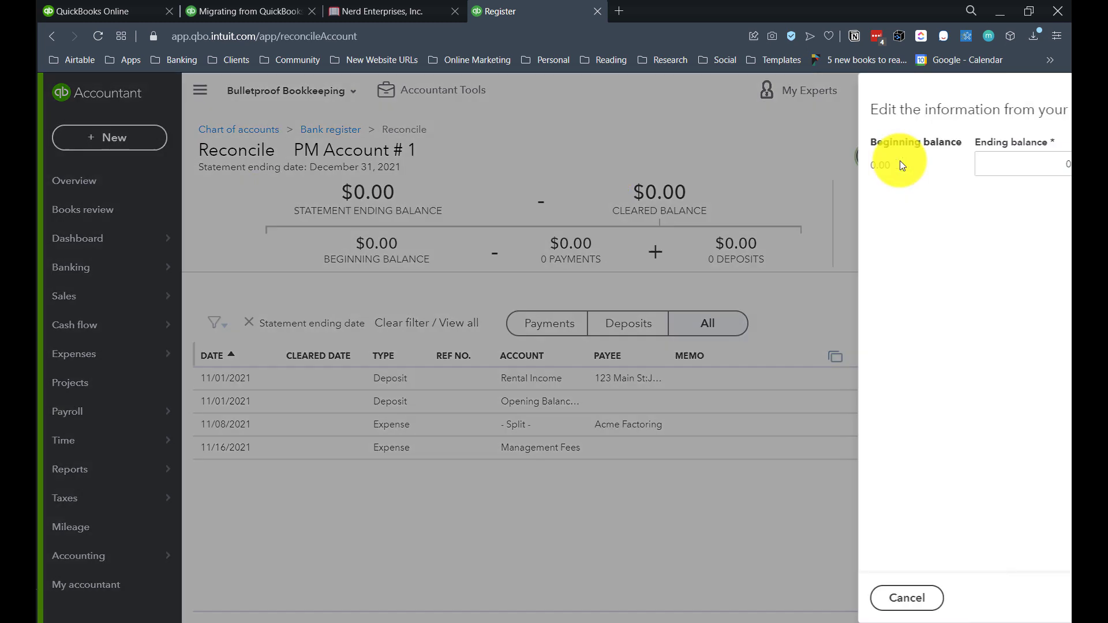
left_click_drag(878, 164, 973, 161)
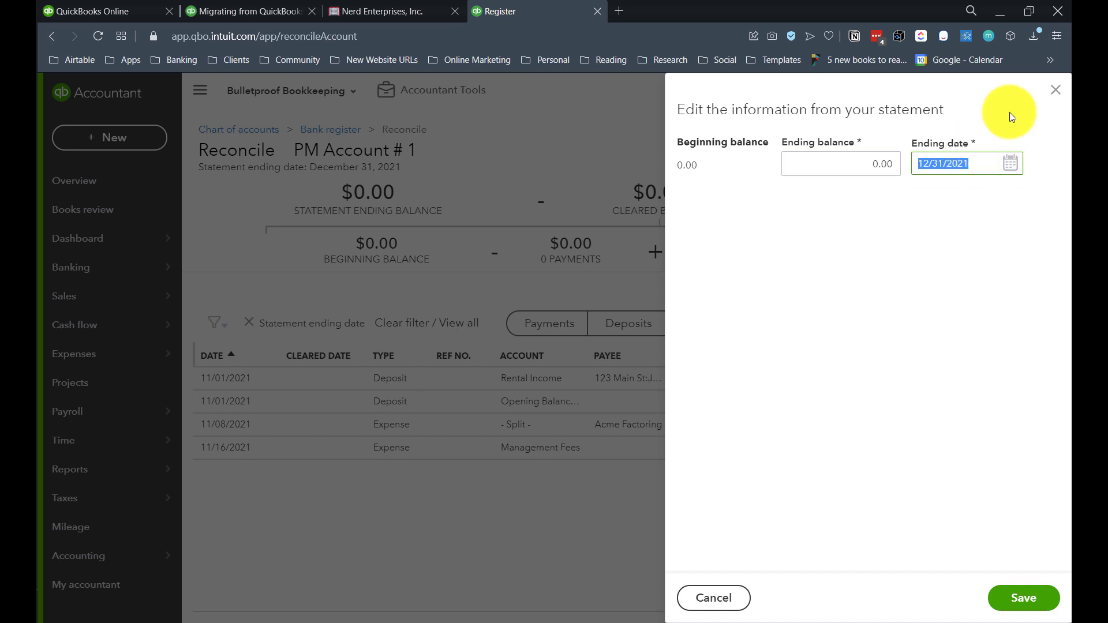
left_click(1056, 90)
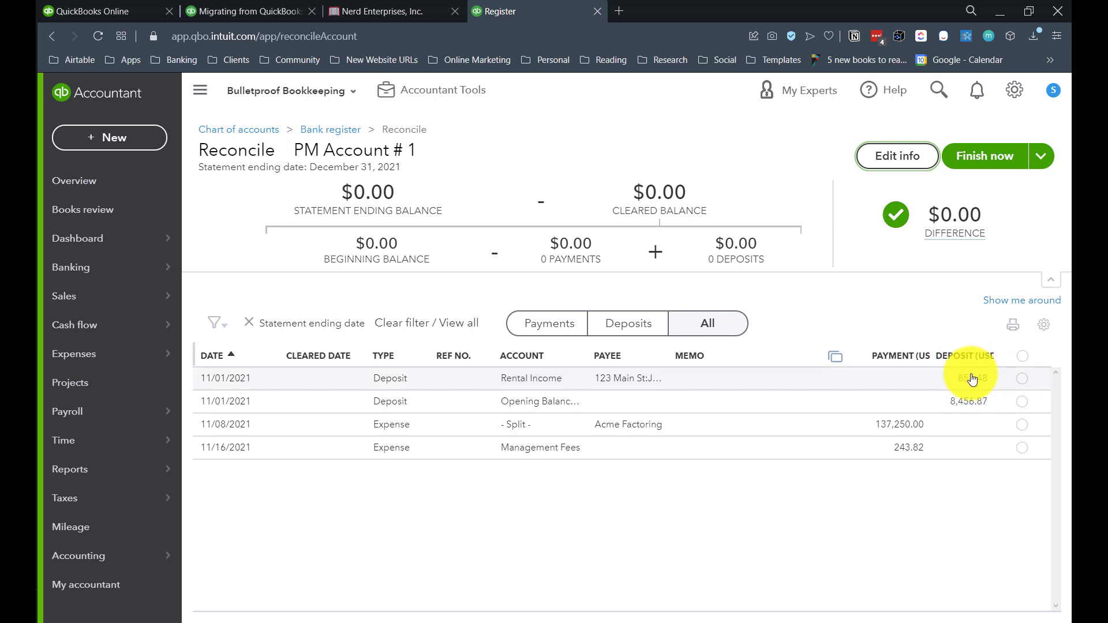
Mark the two 11/01/2021 deposits as cleared, unmark them, and leave the reconciliation without finishing it.
left_click(1022, 379)
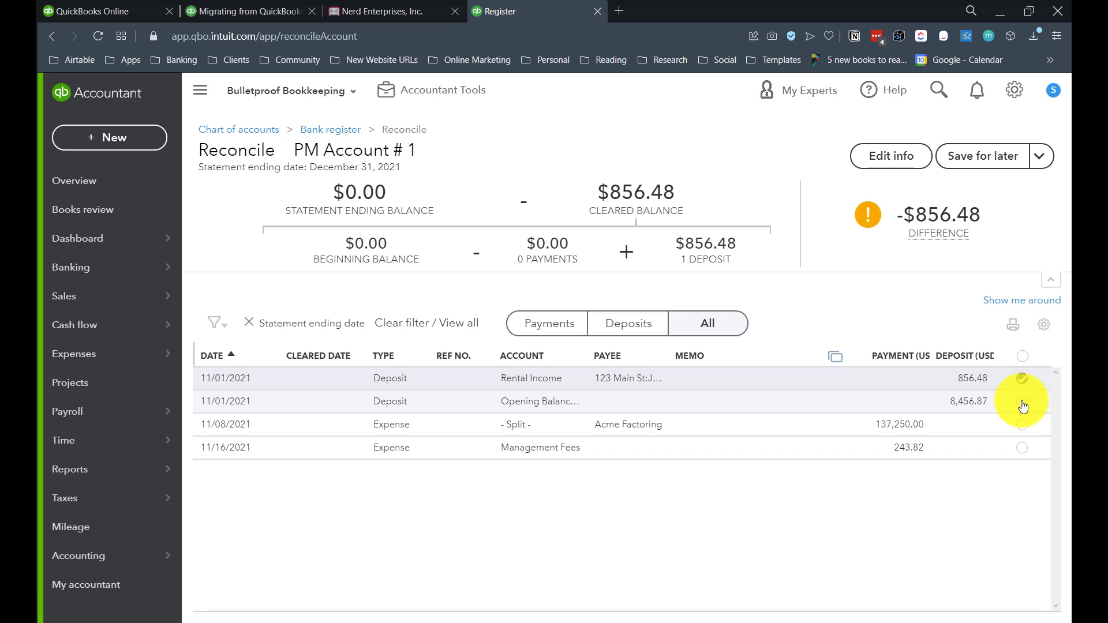
left_click(1022, 402)
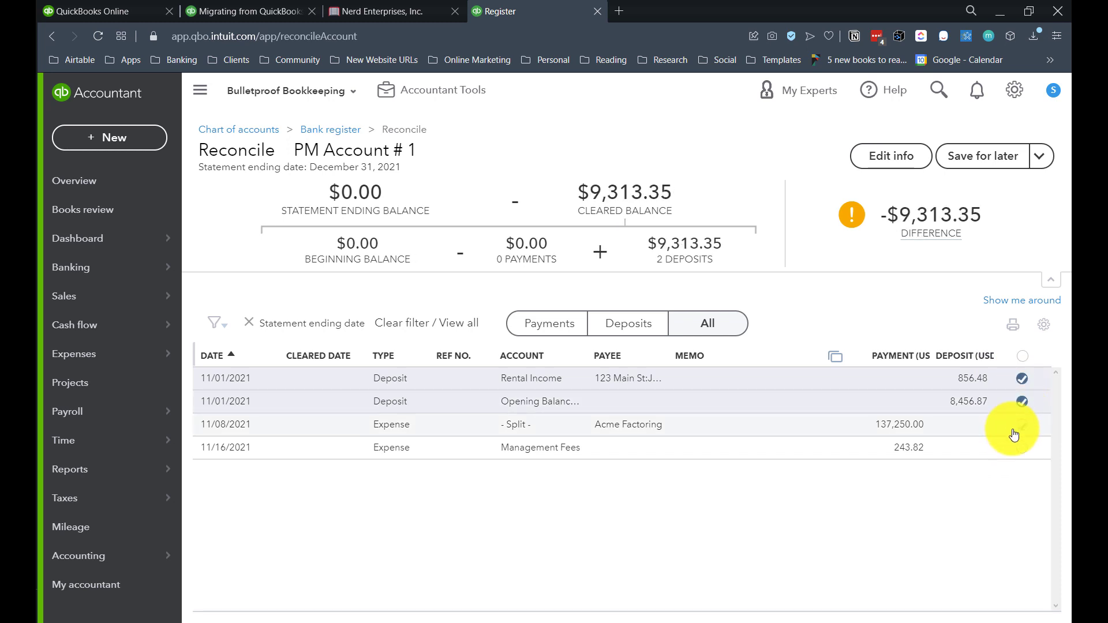
left_click(1023, 403)
left_click(1022, 379)
mouse_move(952, 233)
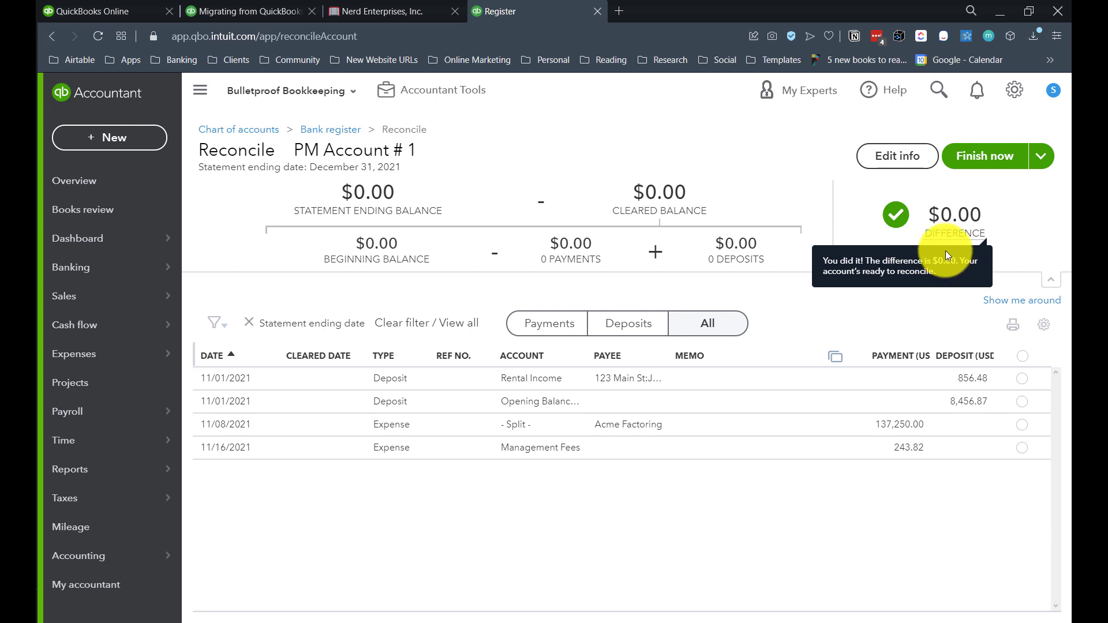
left_click(1043, 158)
left_click(967, 213)
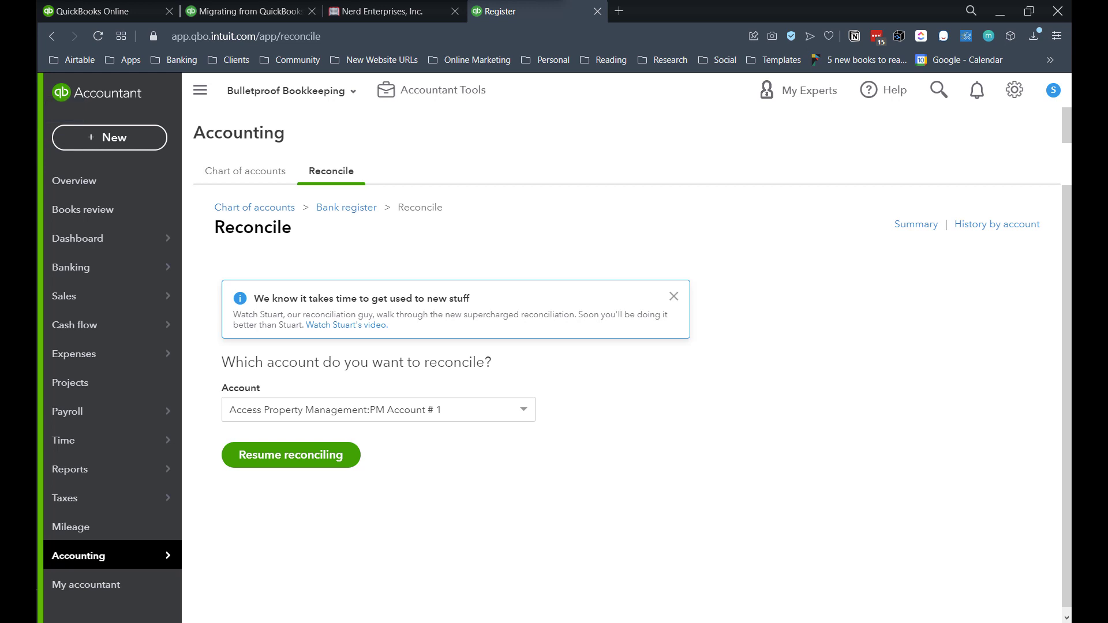
Open the Products and Services list and look through its service, bundle, non-inventory and inventory items.
mouse_move(75, 299)
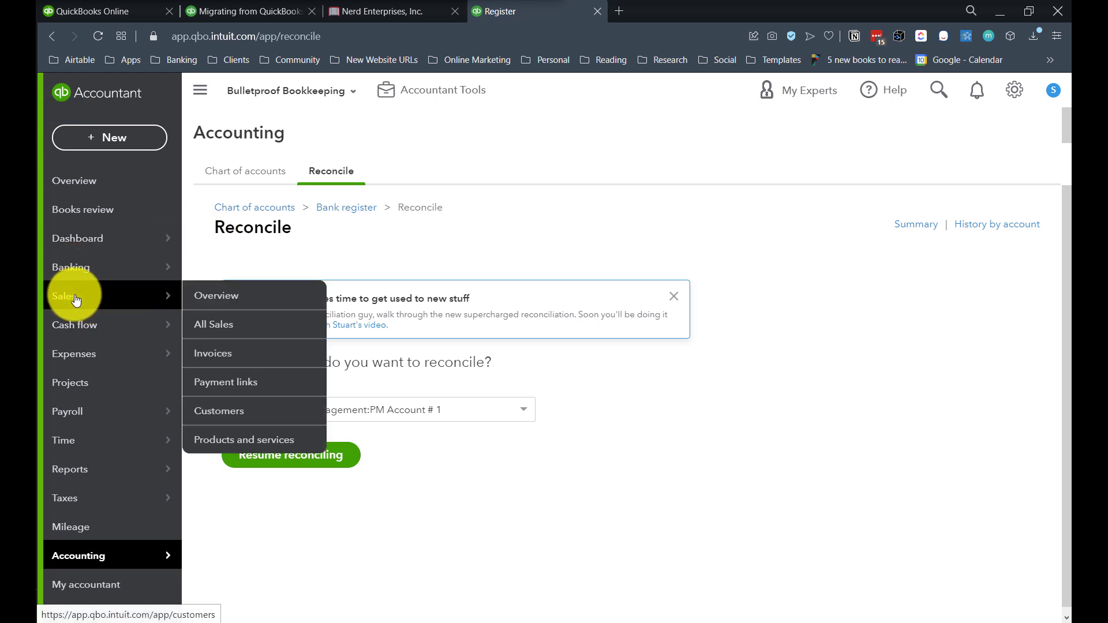
left_click(202, 443)
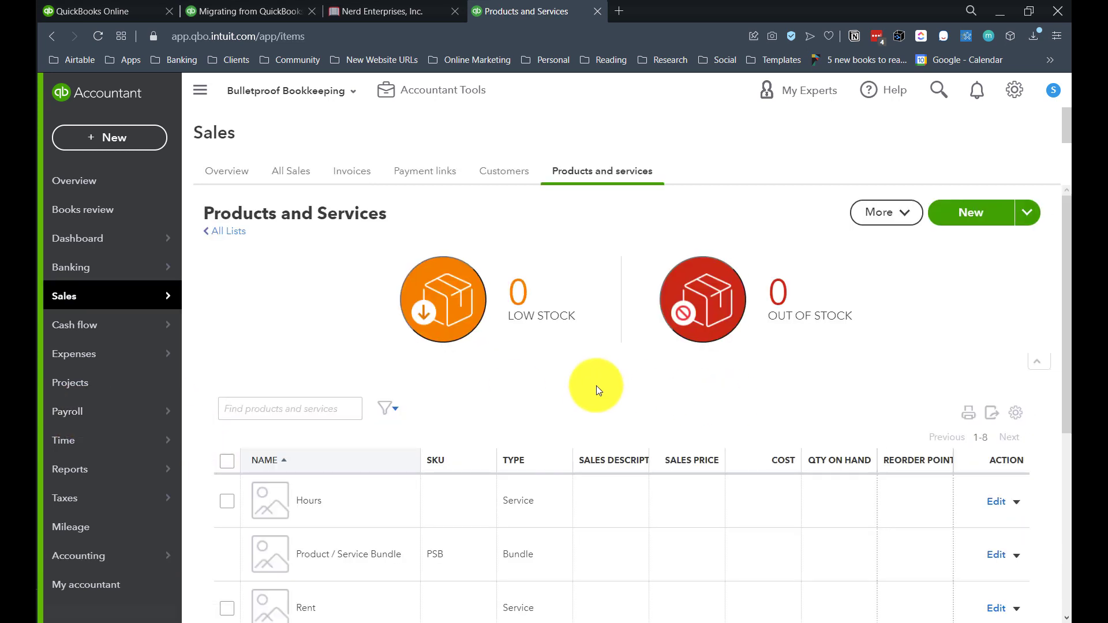
scroll(578, 390, "down", 2)
scroll(556, 390, "down", 2)
scroll(556, 390, "up", 4)
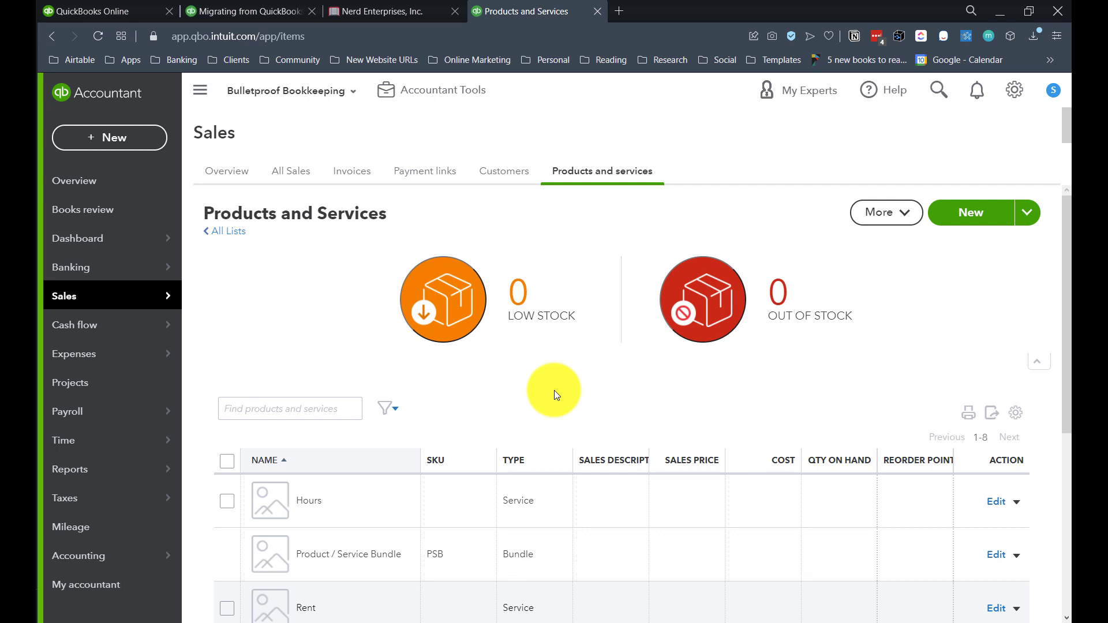
scroll(501, 399, "down", 4)
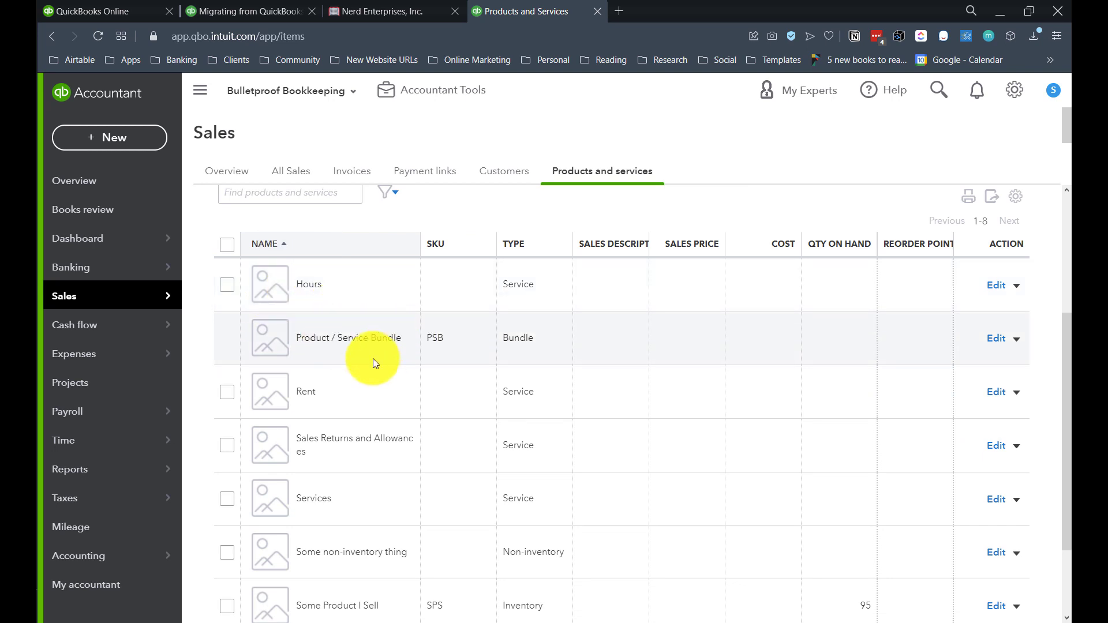
scroll(373, 359, "down", 1)
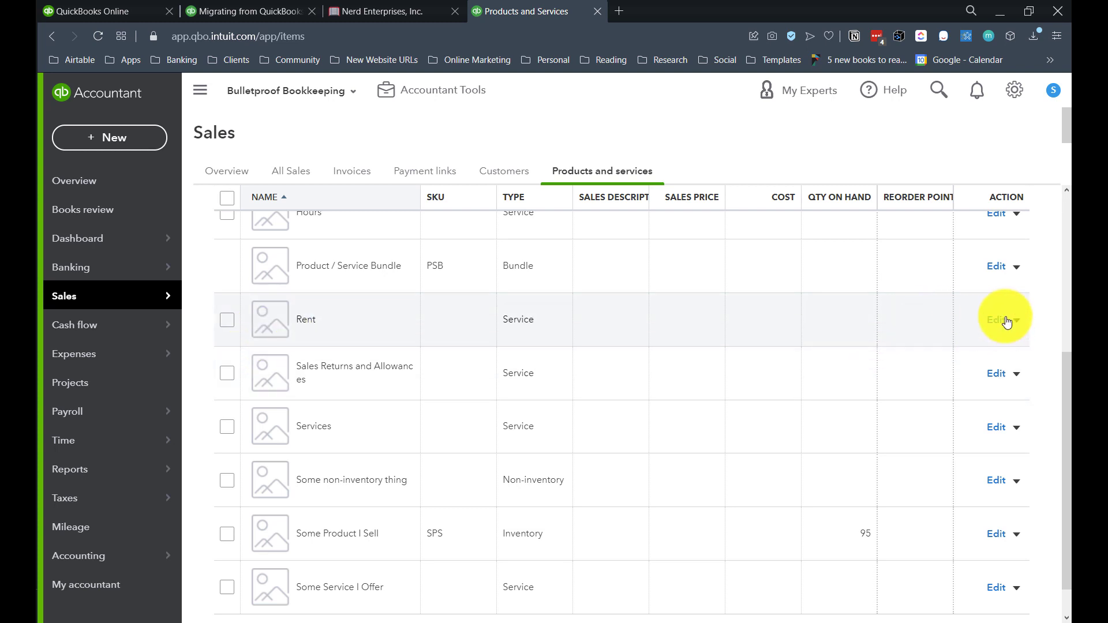
Open the Rent service item, review its class, sales price, income account and purchasing information, and close it unchanged.
left_click(995, 324)
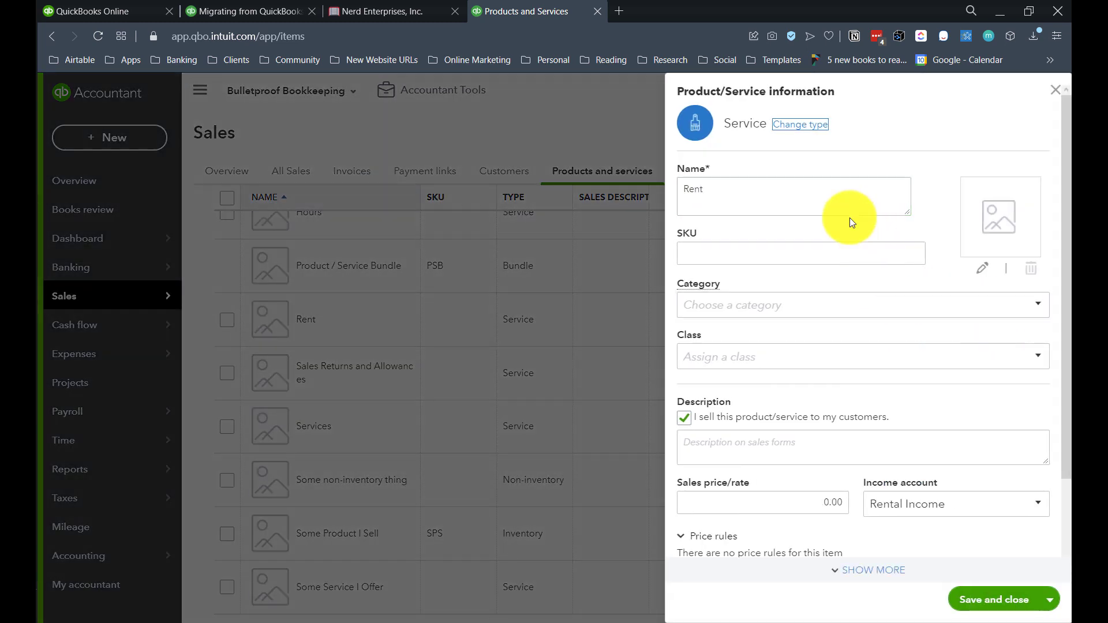
left_click(947, 504)
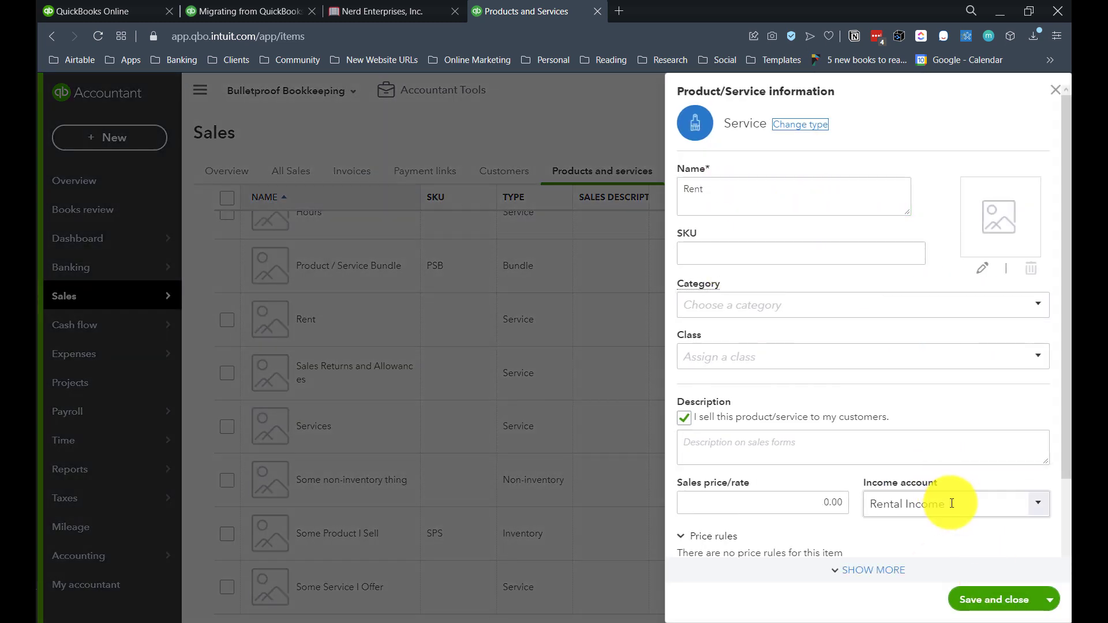
scroll(870, 445, "down", 2)
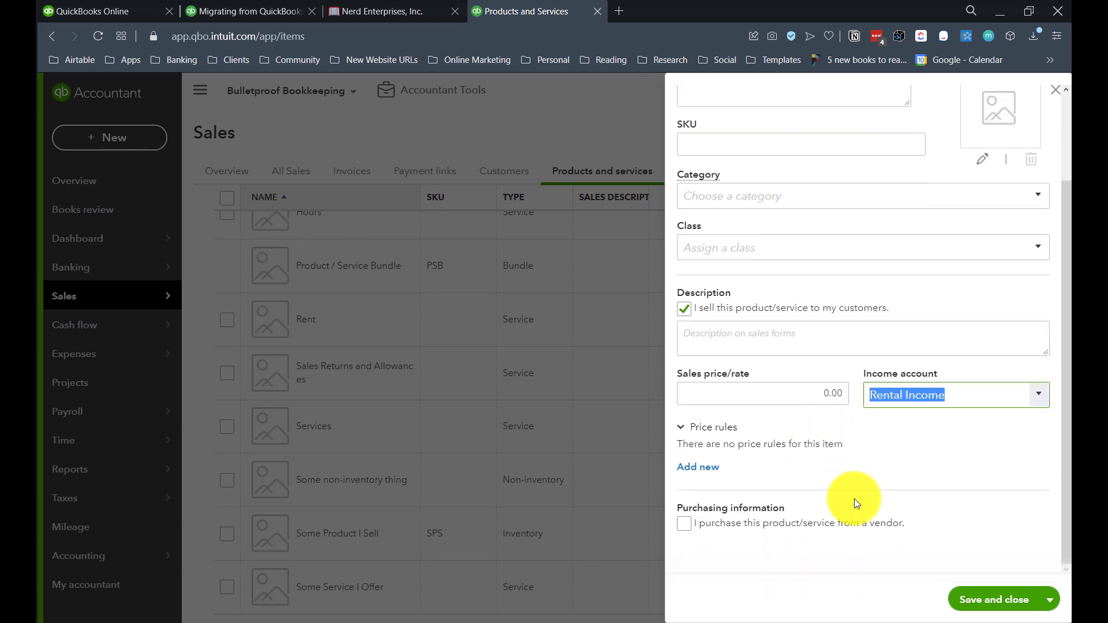
scroll(895, 471, "up", 2)
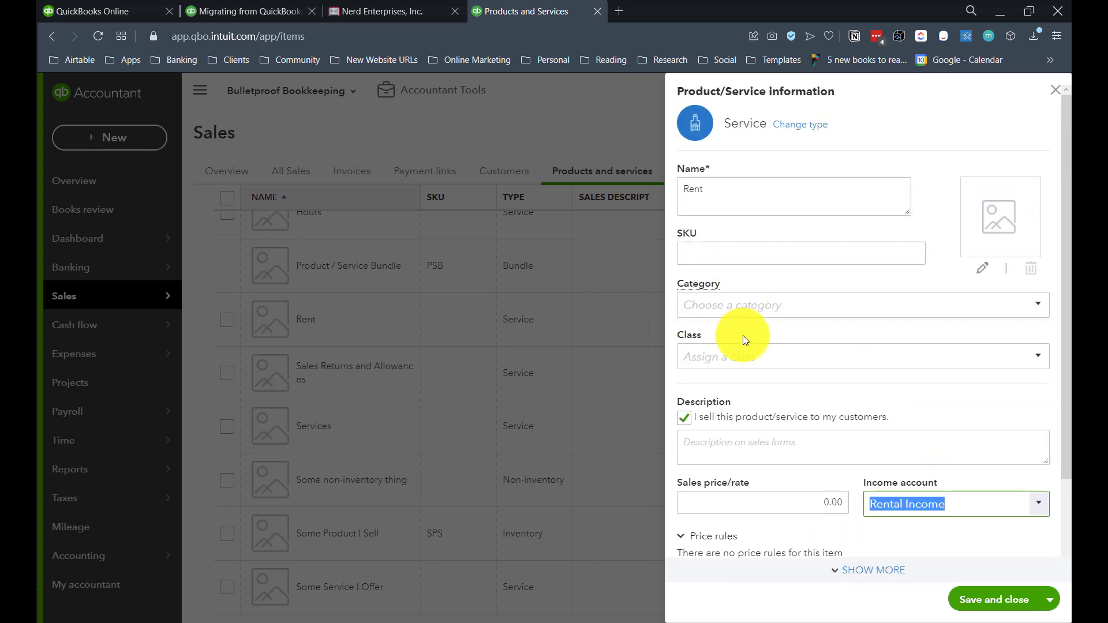
scroll(743, 339, "down", 2)
left_click(777, 248)
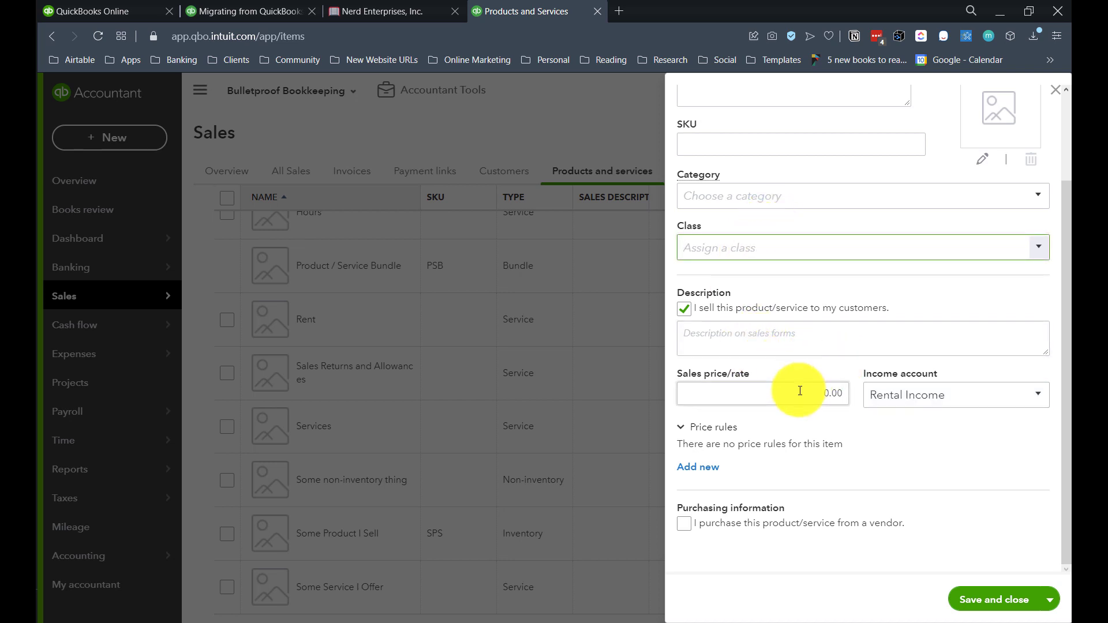
left_click(775, 383)
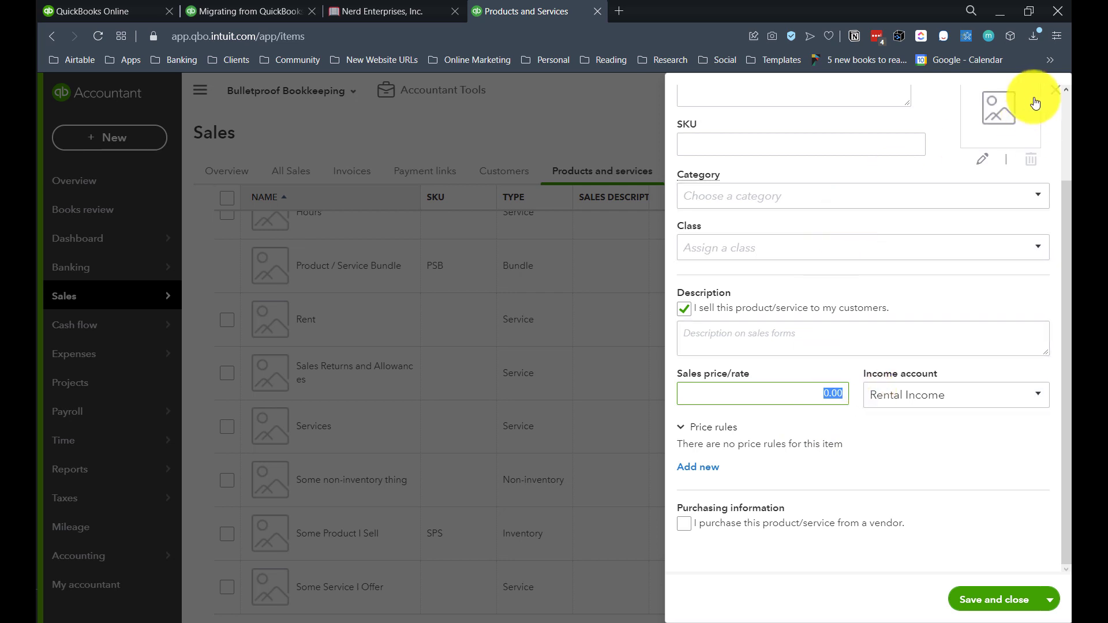
left_click(1057, 97)
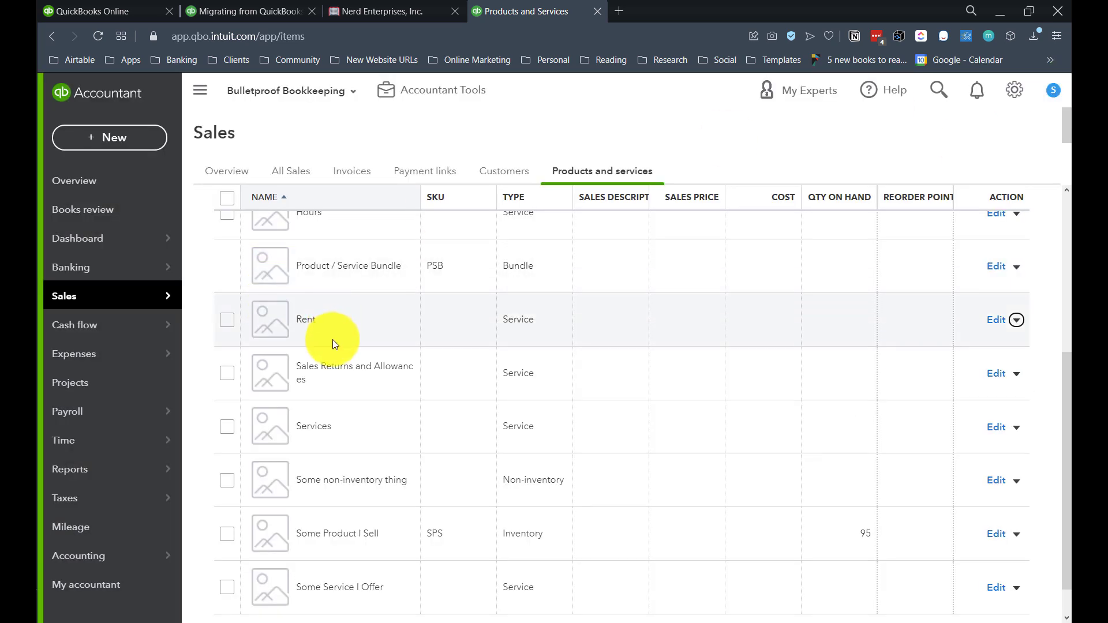
Review the rest of the product and service list, and start a new blank customer invoice.
scroll(343, 339, "down", 1)
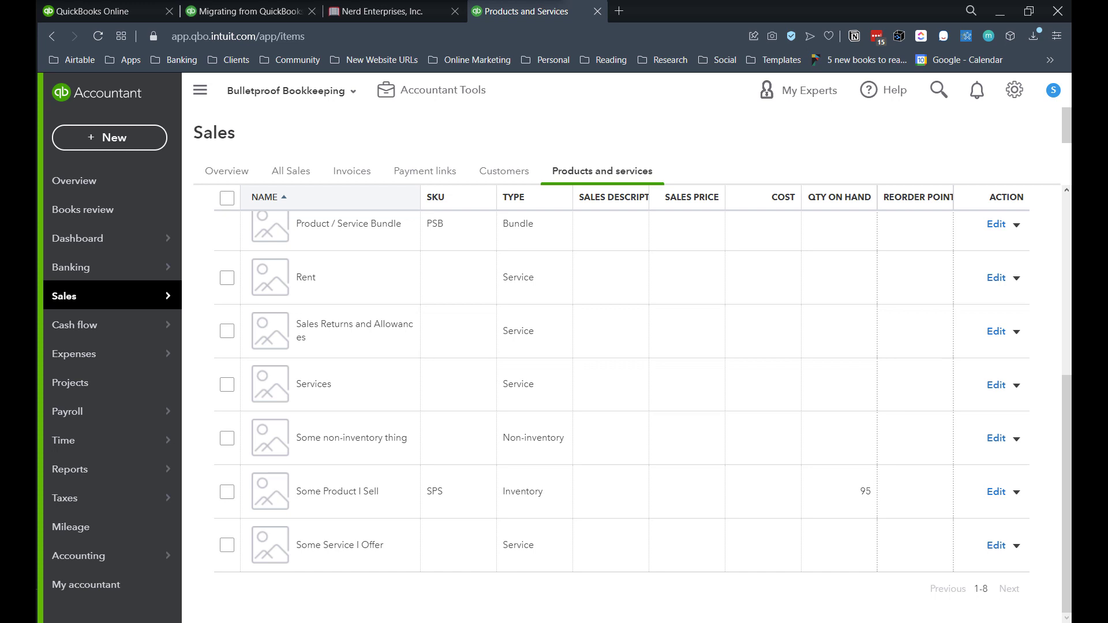
left_click(116, 142)
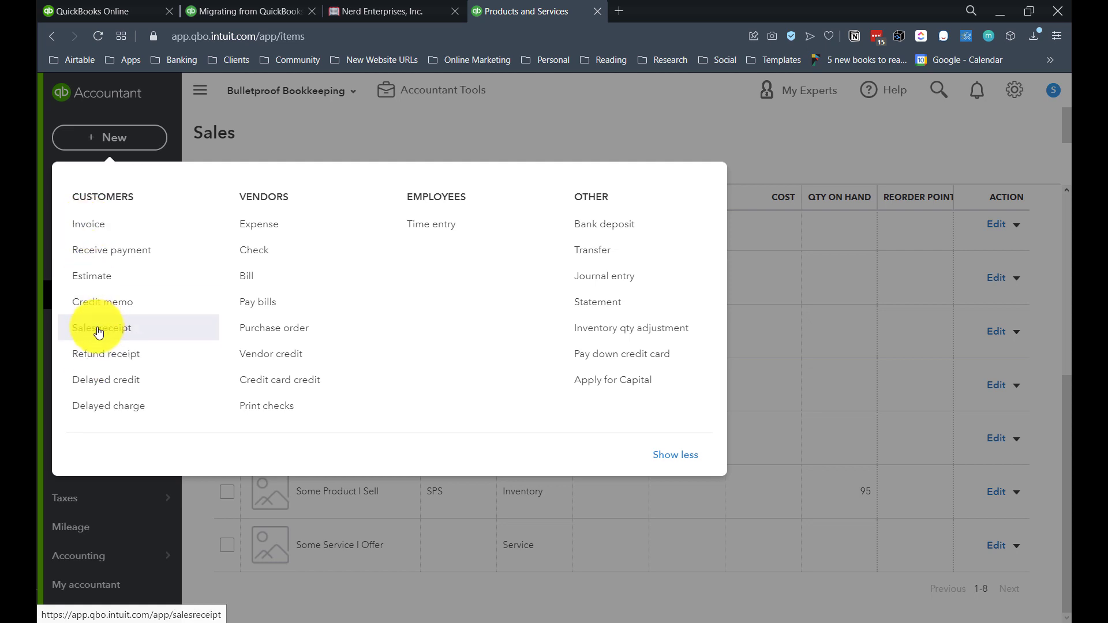
left_click(98, 224)
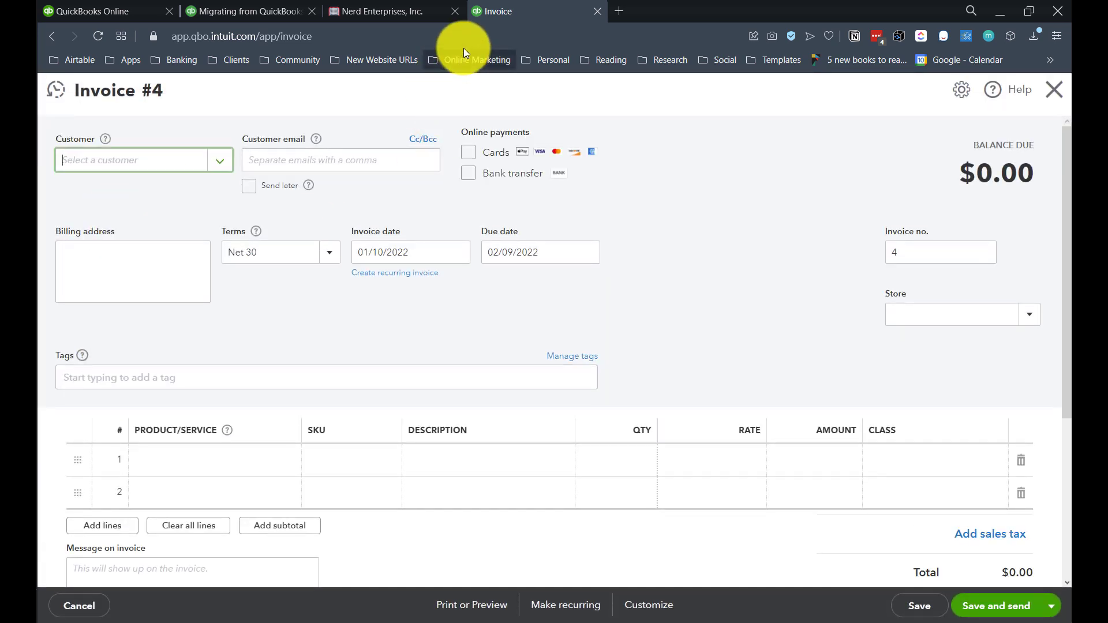
Duplicate the invoice's browser tab and start a new blank customer sales receipt in the copy.
right_click(499, 7)
left_click(541, 110)
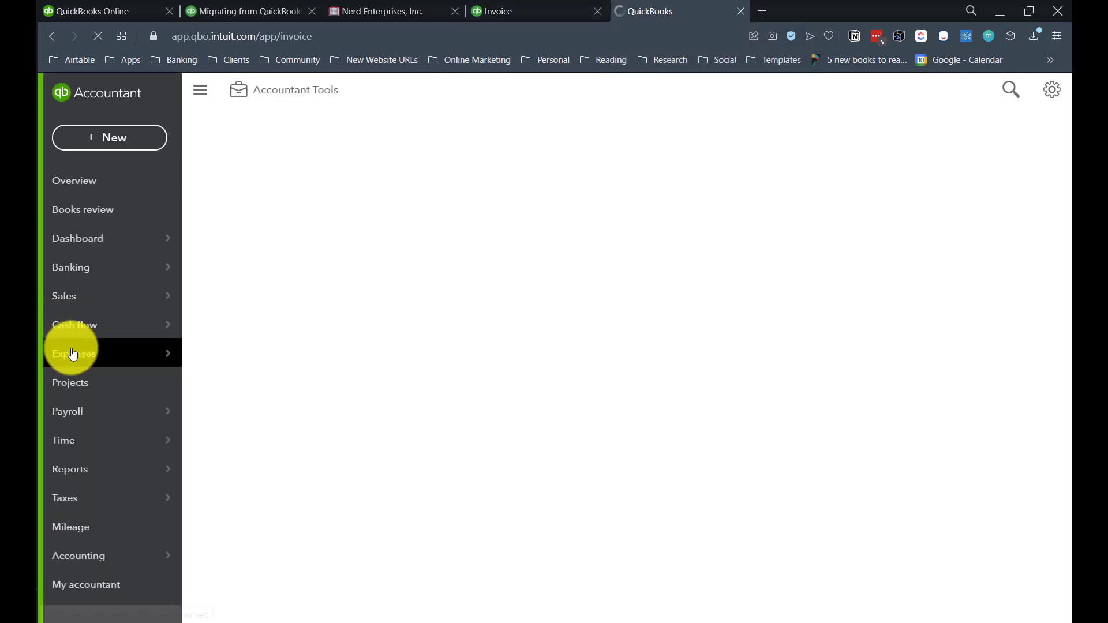
left_click(103, 138)
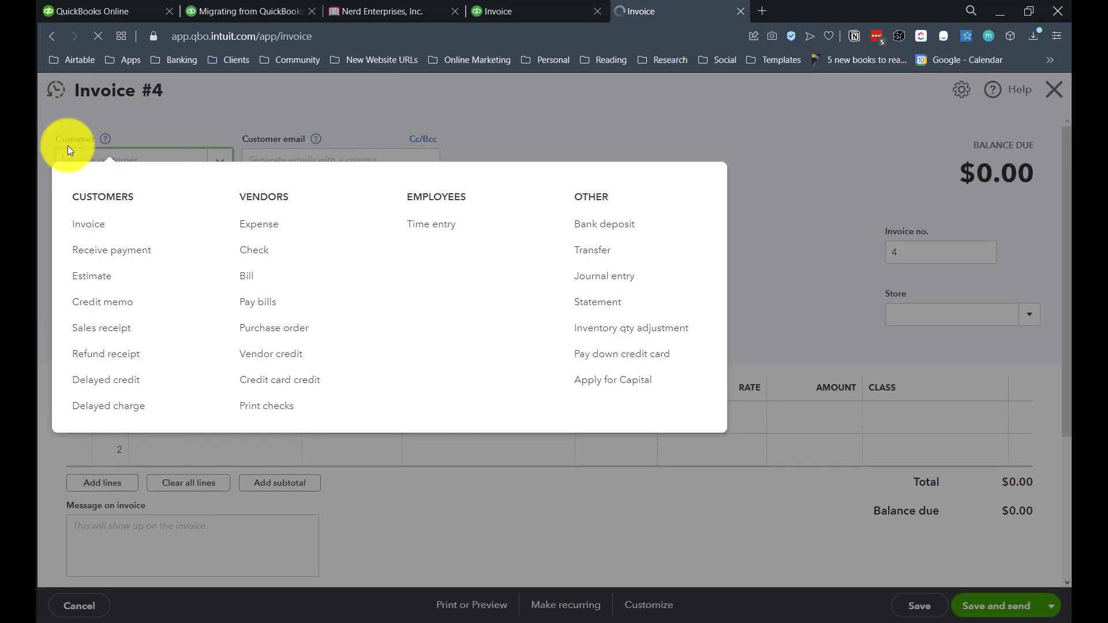
left_click(1053, 90)
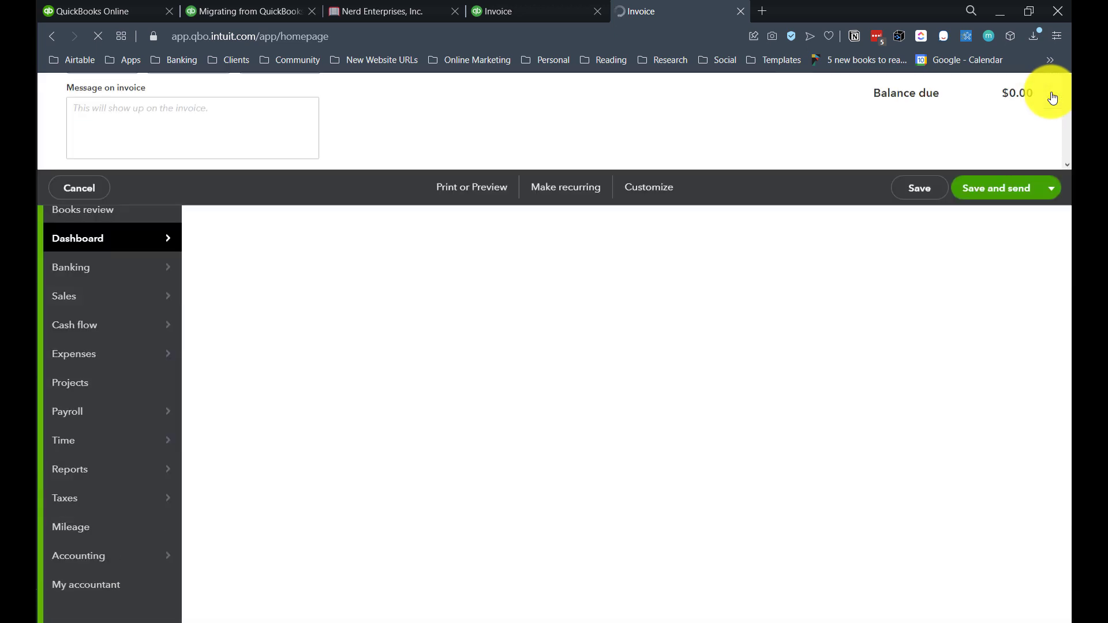
left_click(118, 142)
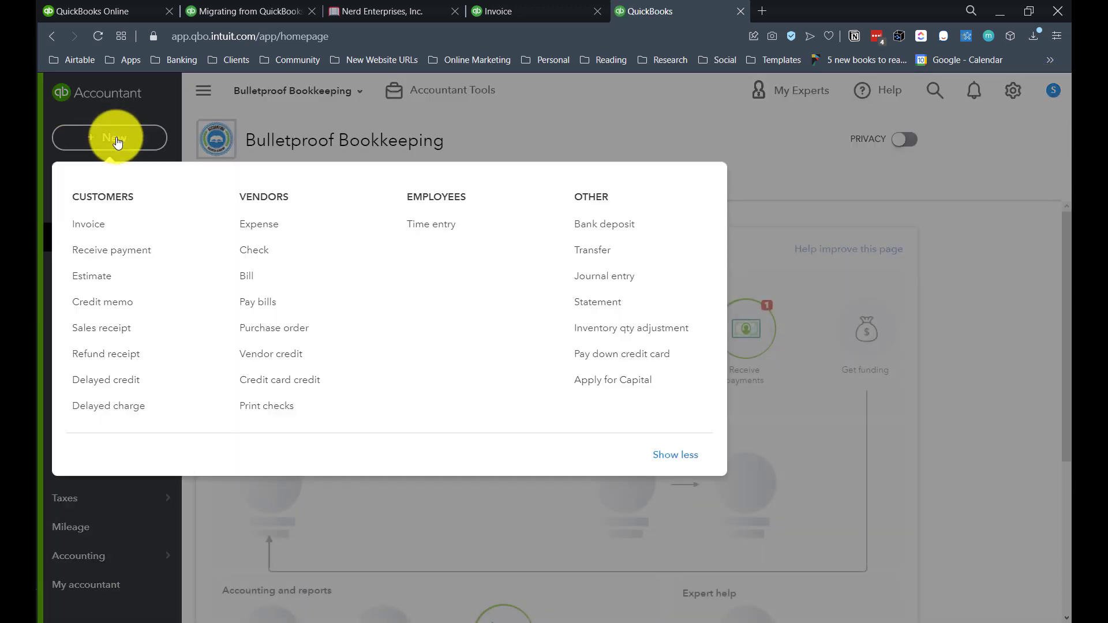
left_click(100, 328)
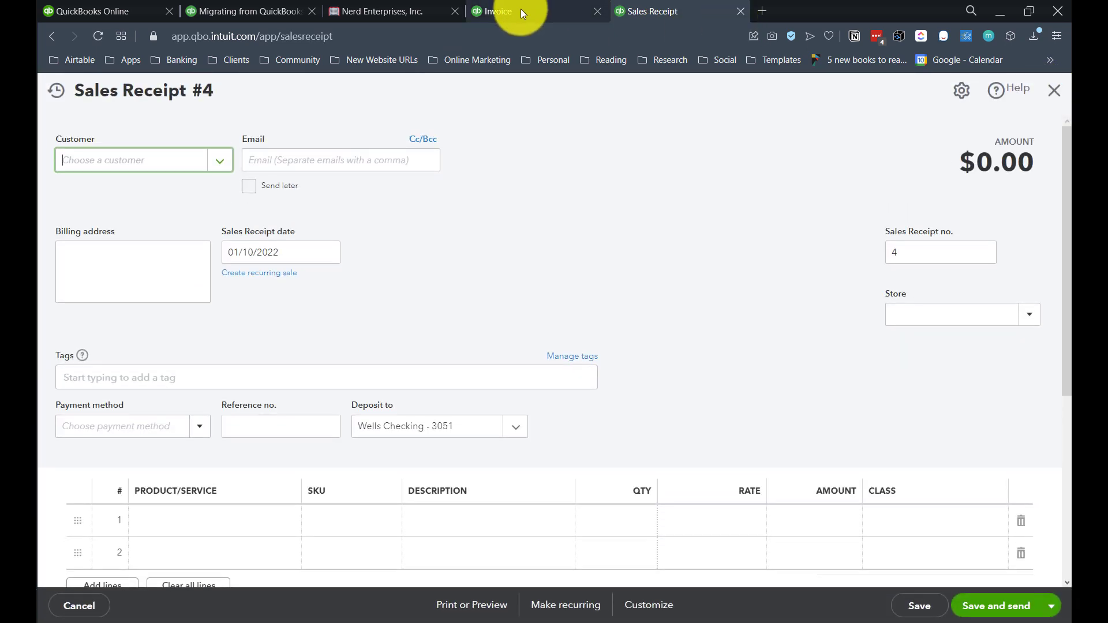
Compare the customer and email fields of the blank invoice with those of the sales receipt.
left_click(520, 9)
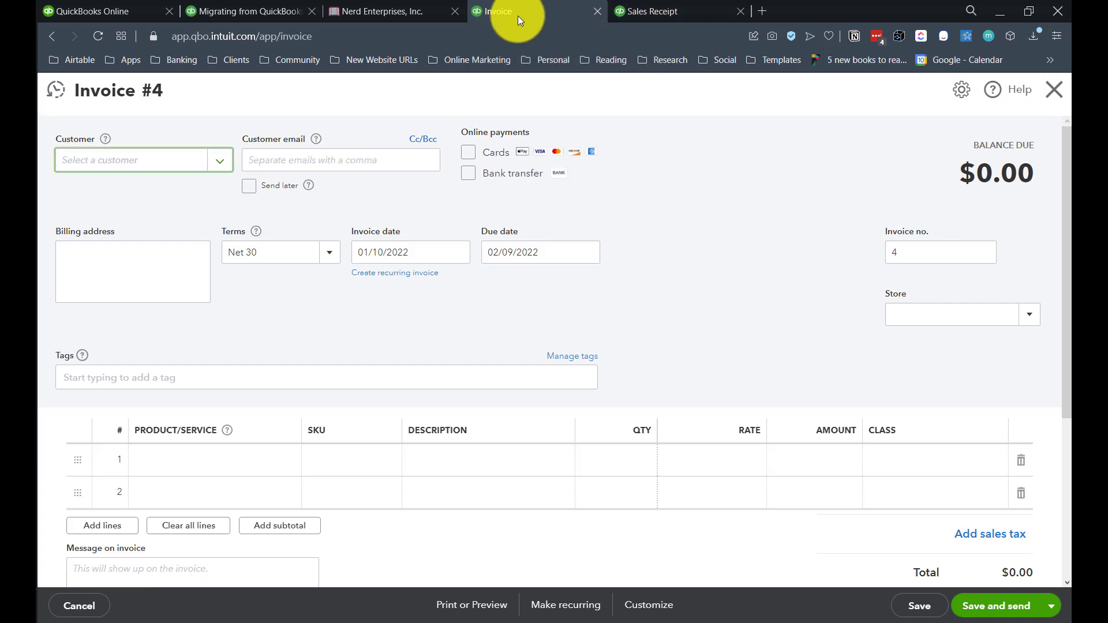
left_click(620, 12)
left_click(222, 161)
left_click(549, 12)
left_click(287, 164)
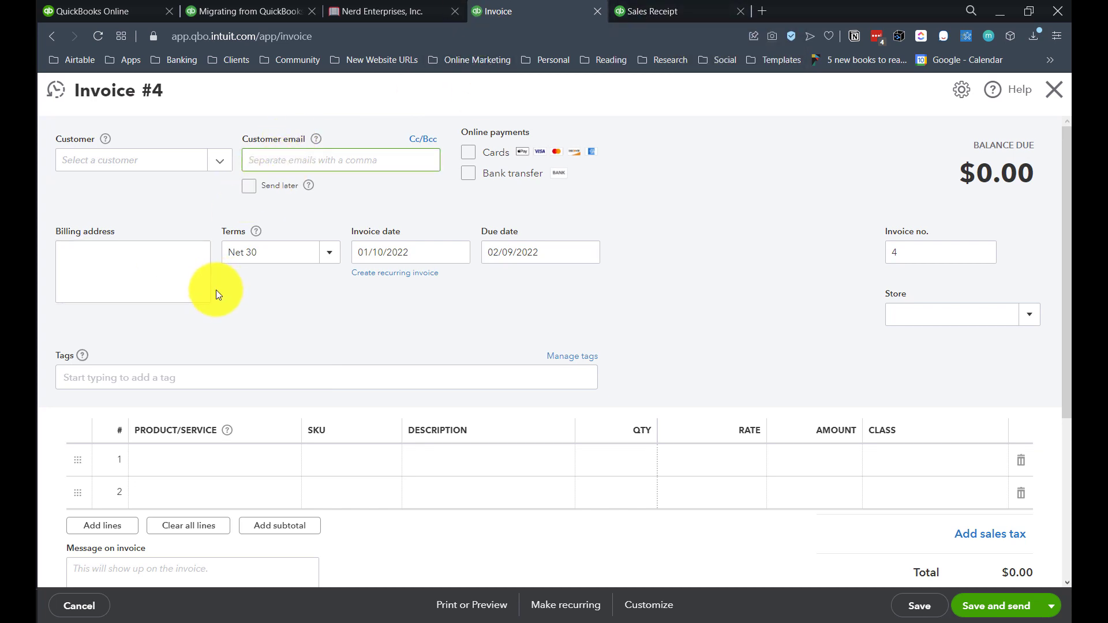
Add the Rent service as the first product line of the invoice.
scroll(213, 347, "down", 3)
left_click(283, 309)
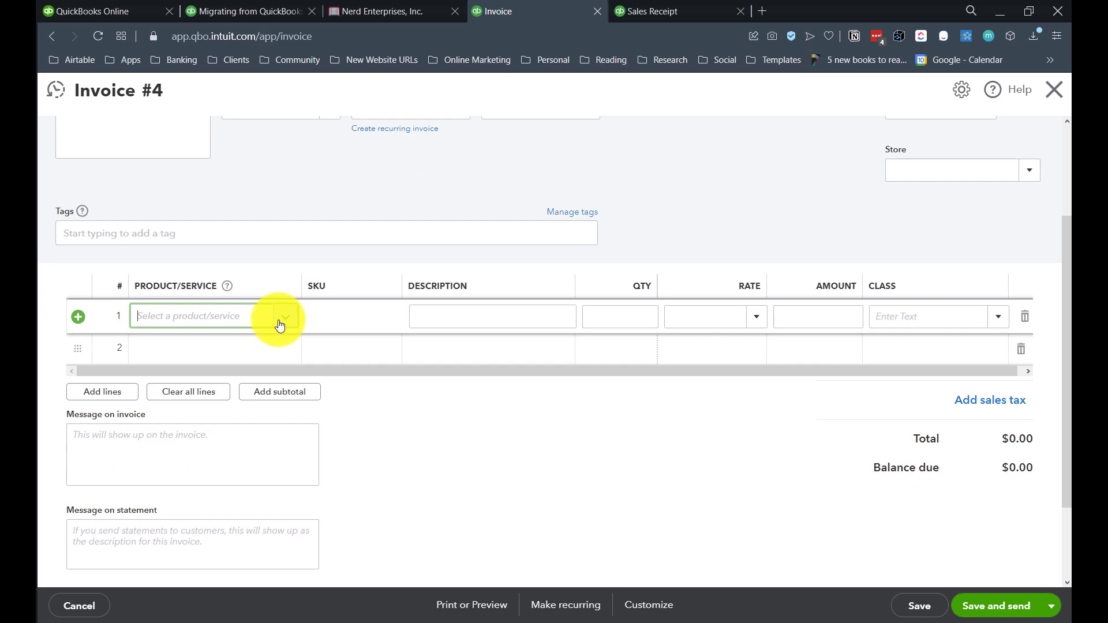
left_click(282, 318)
left_click(193, 457)
left_click(475, 317)
scroll(484, 353, "up", 3)
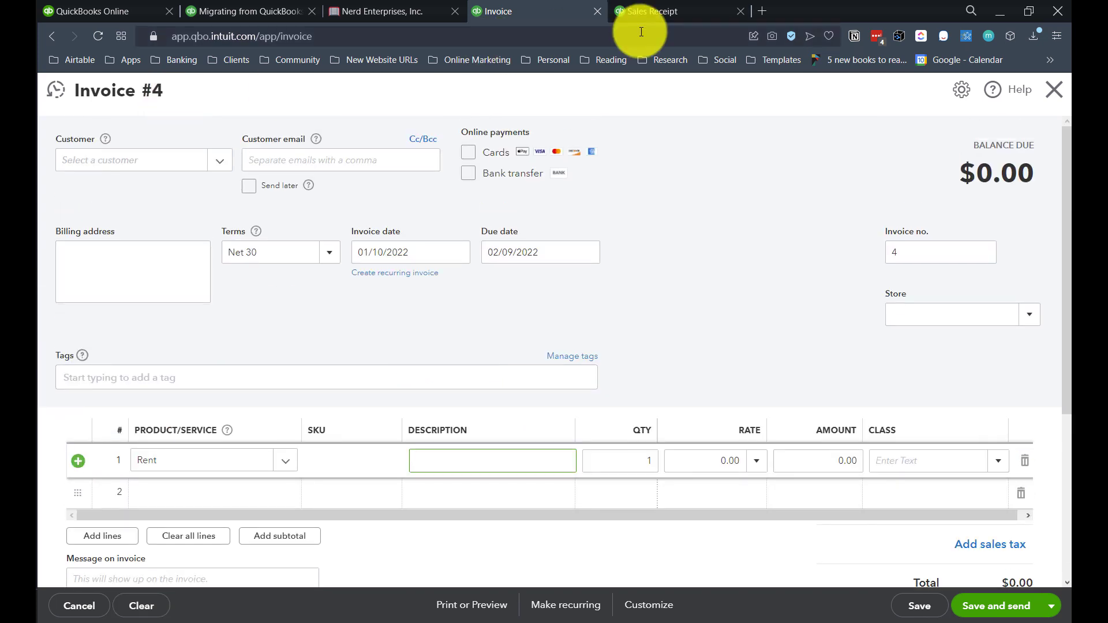
Compare the product lines and layout of the sales receipt with those of the invoice.
left_click(645, 14)
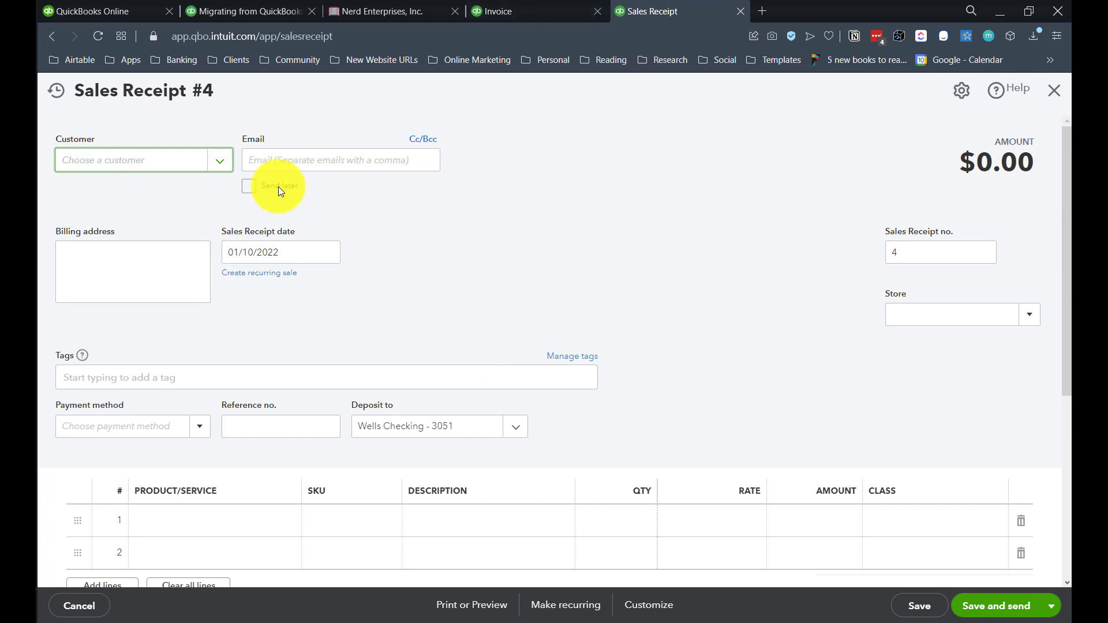
scroll(247, 326, "down", 3)
left_click(229, 376)
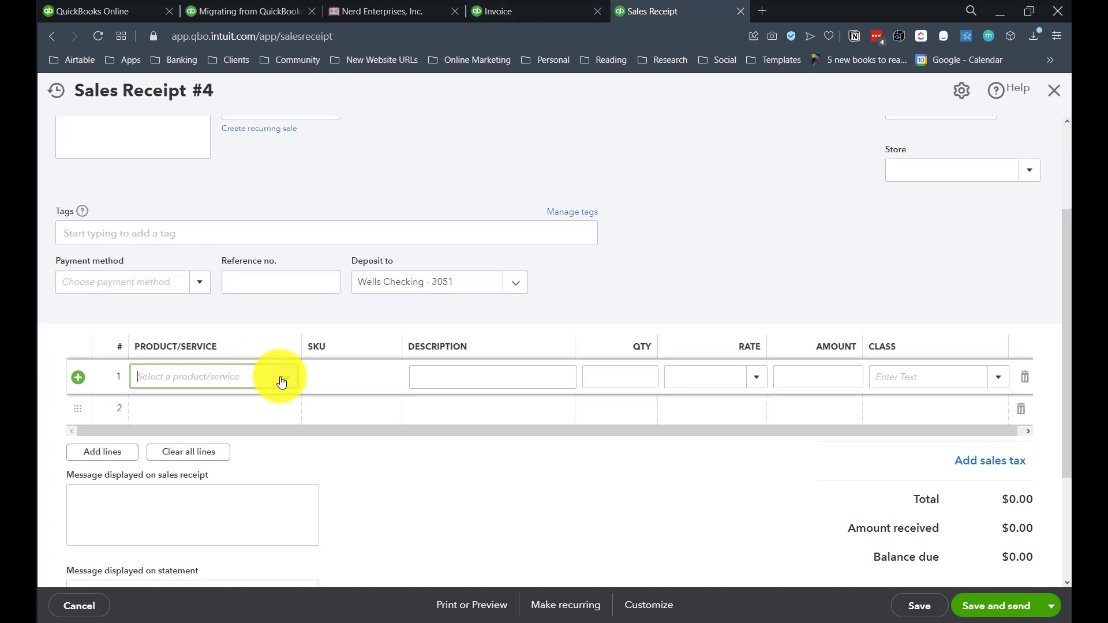
left_click(528, 18)
scroll(508, 314, "down", 3)
scroll(500, 320, "up", 3)
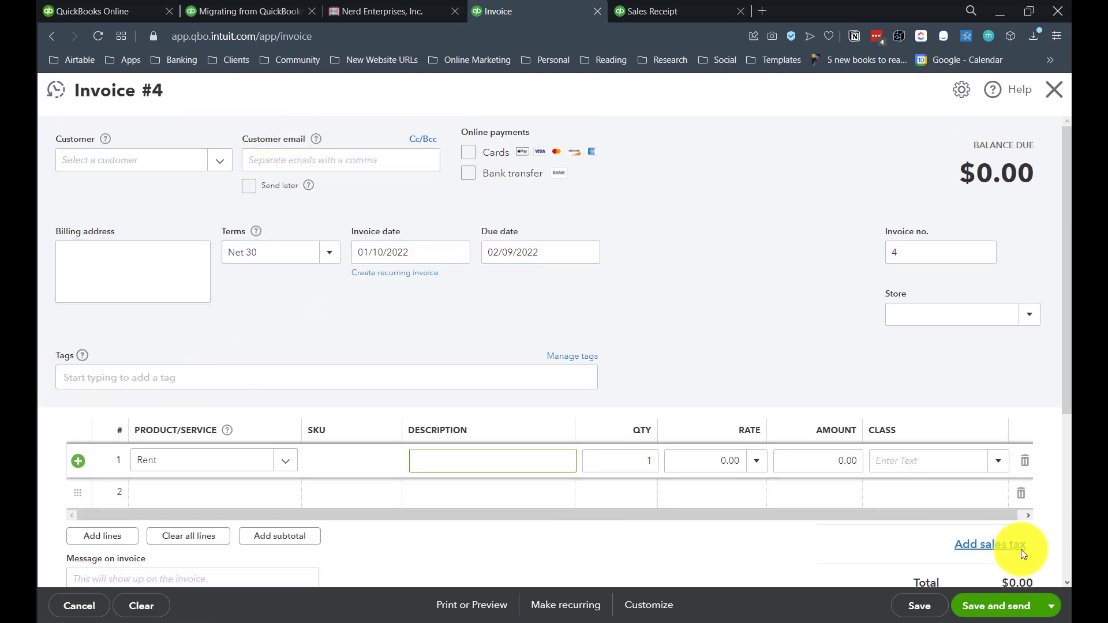
Set the Rent line's amount to 2500 and mark the invoice to be sent later.
left_click(824, 460)
type("2500")
key("Tab")
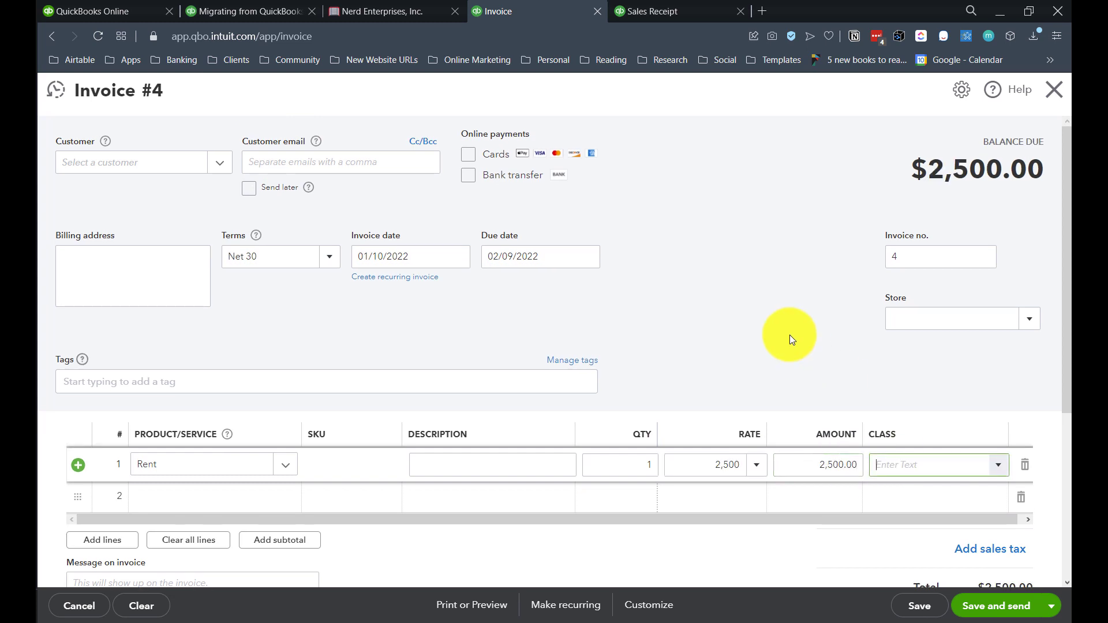
left_click(326, 159)
left_click(248, 188)
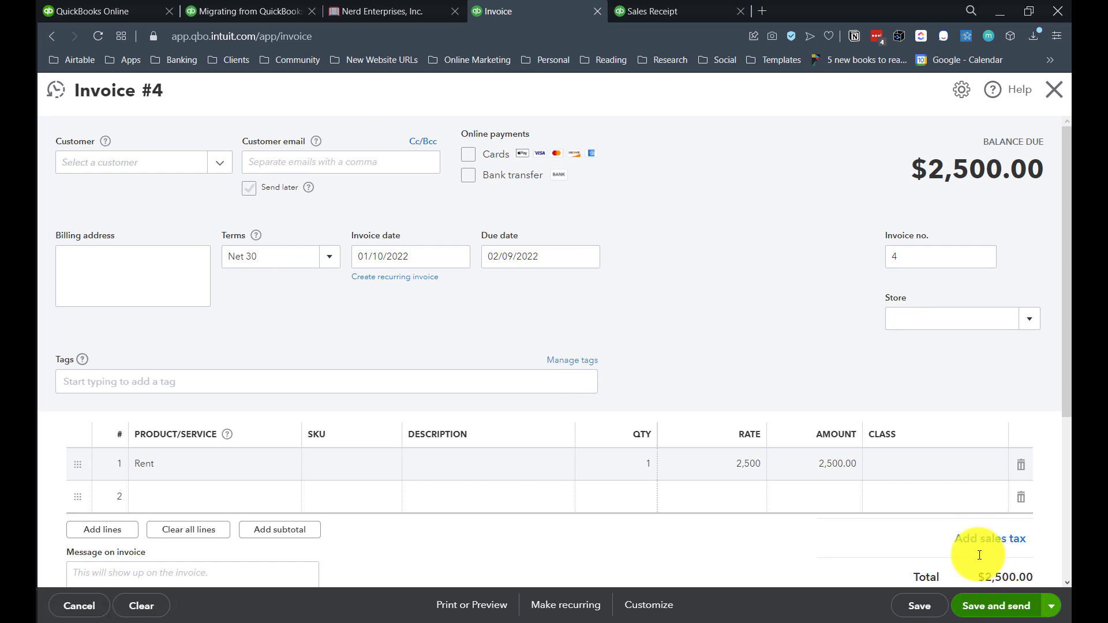
Go back to the sales receipt and examine its date, payment, deposit and total fields.
left_click(645, 14)
left_click(691, 194)
scroll(693, 199, "up", 3)
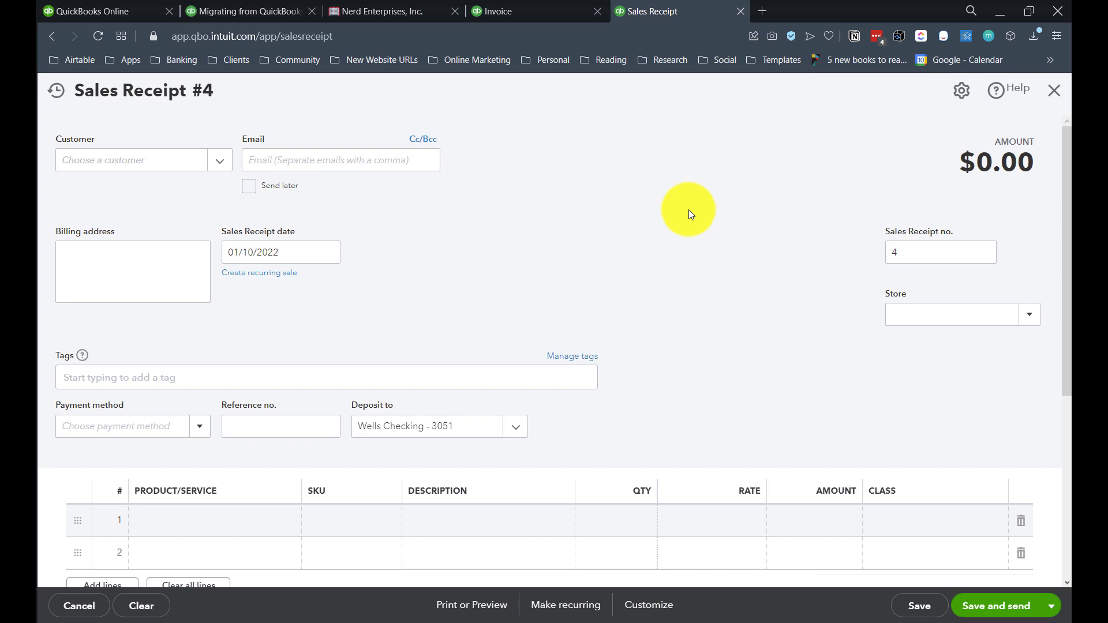
scroll(688, 210, "down", 4)
scroll(688, 210, "up", 4)
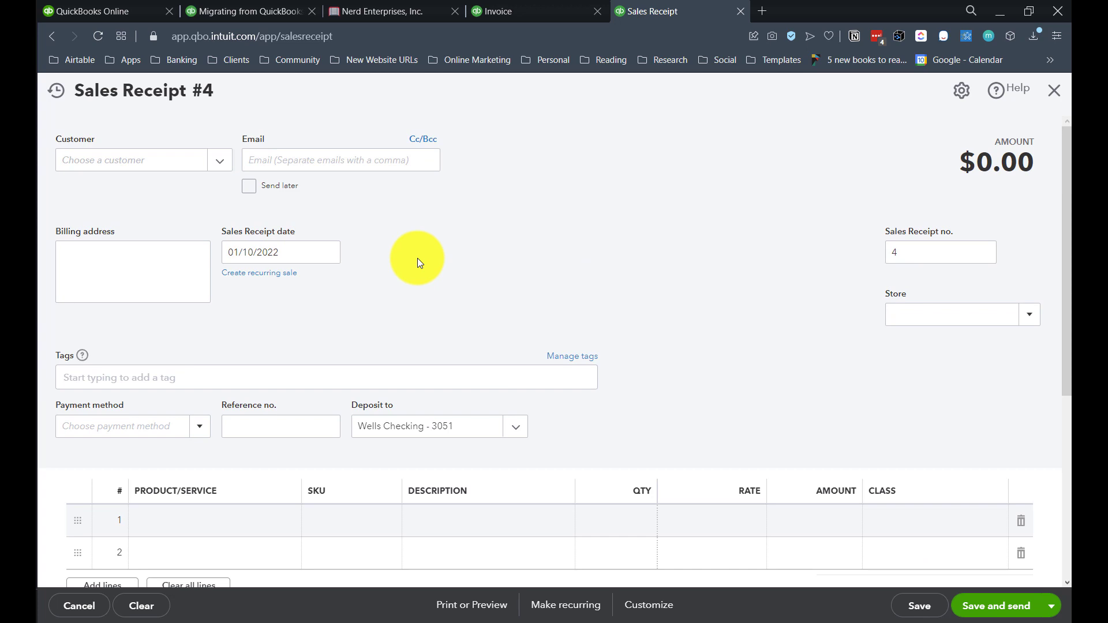
scroll(346, 248, "down", 2)
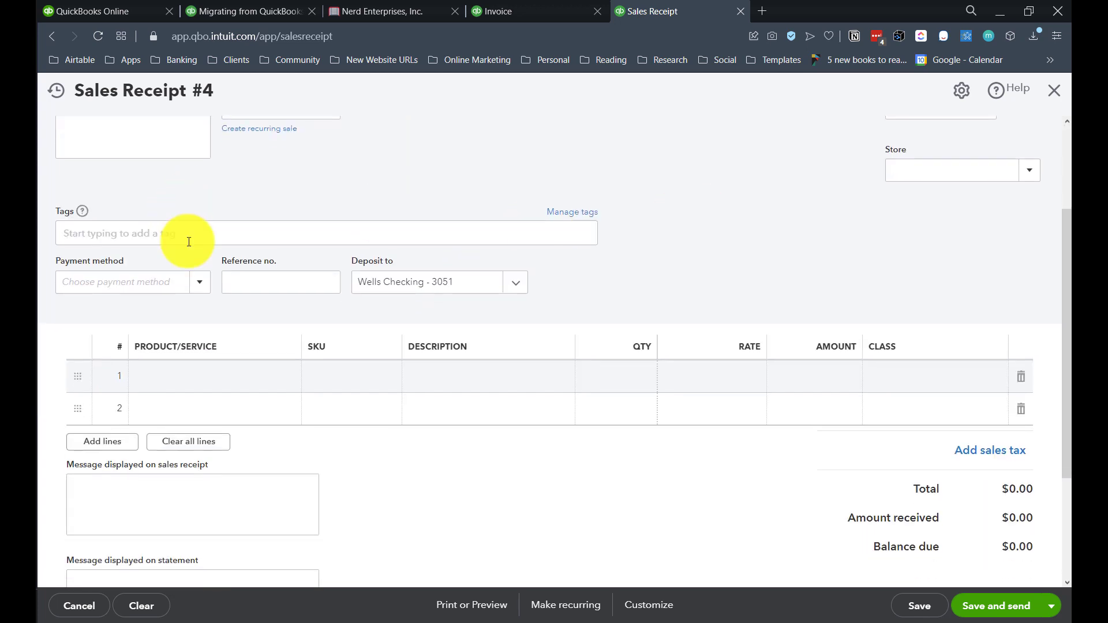
Try Check and Credit Card as the sales receipt's payment method.
left_click(198, 281)
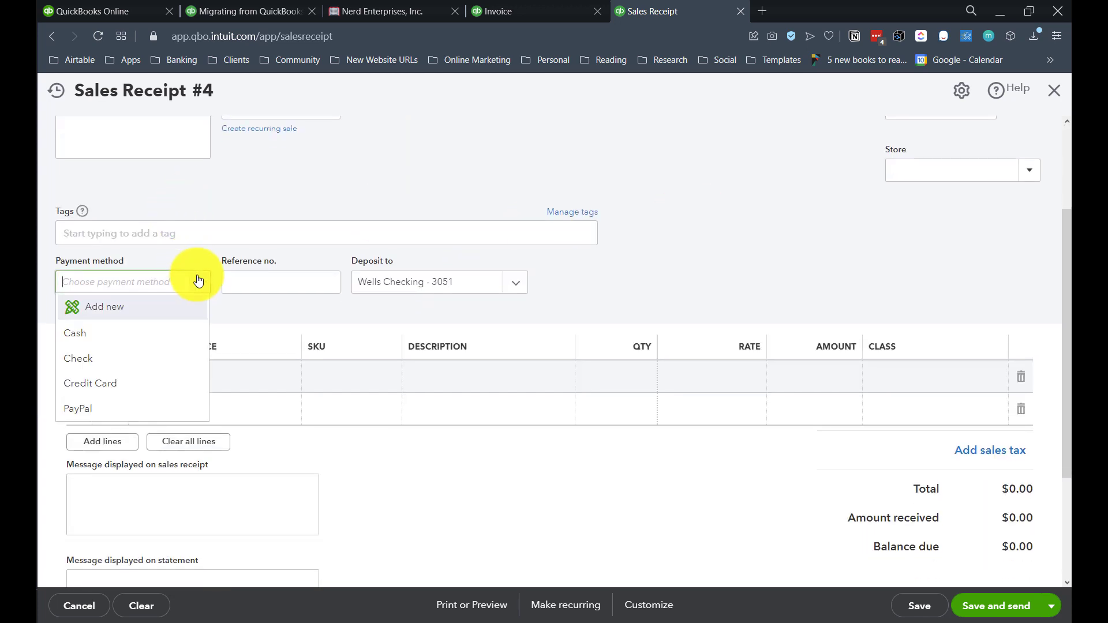
left_click(76, 365)
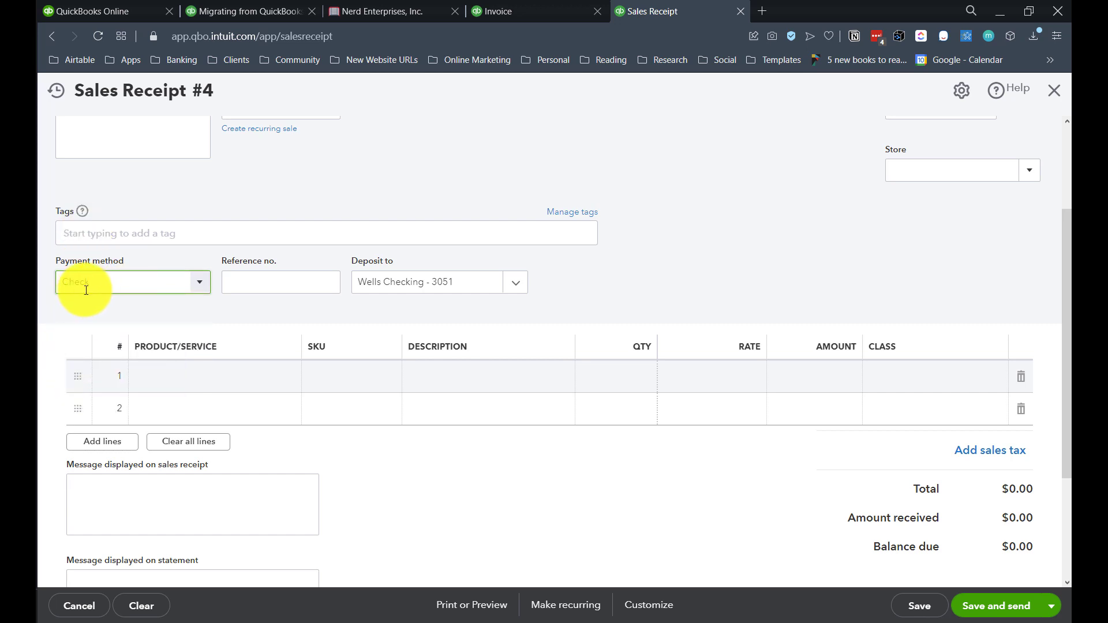
left_click(199, 282)
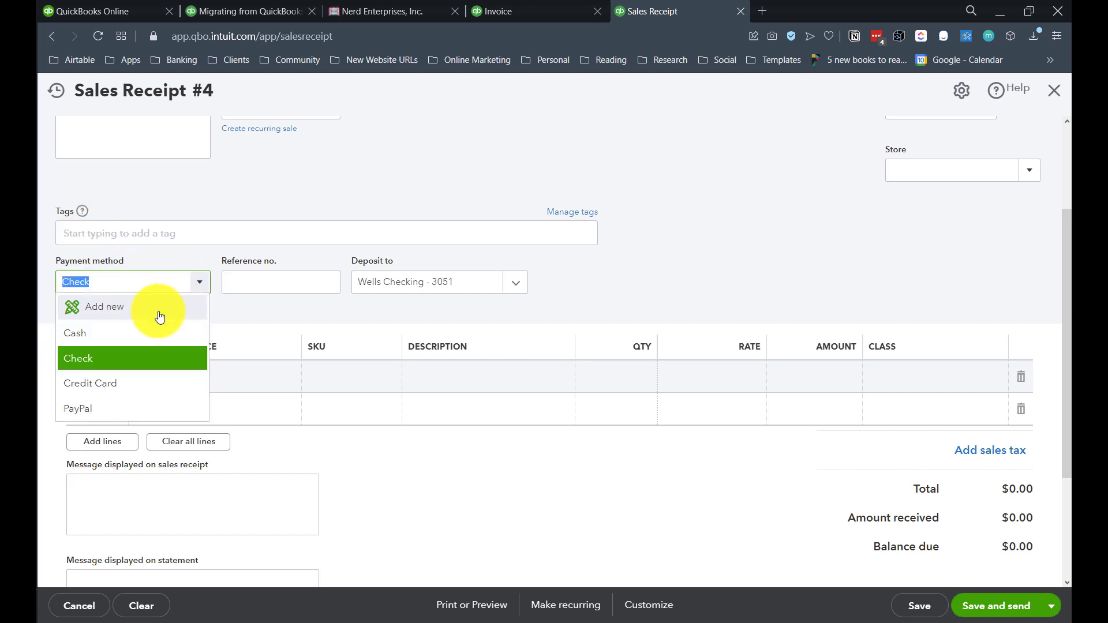
left_click(109, 380)
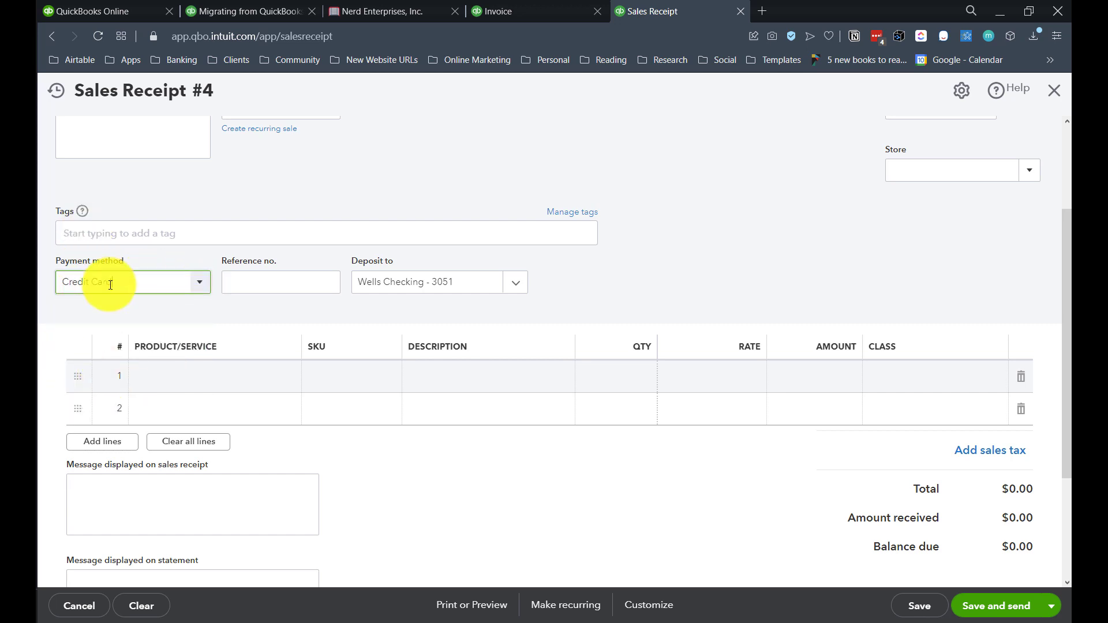
Look through the accounts the sales receipt can be deposited to, keeping the current choice.
left_click(516, 283)
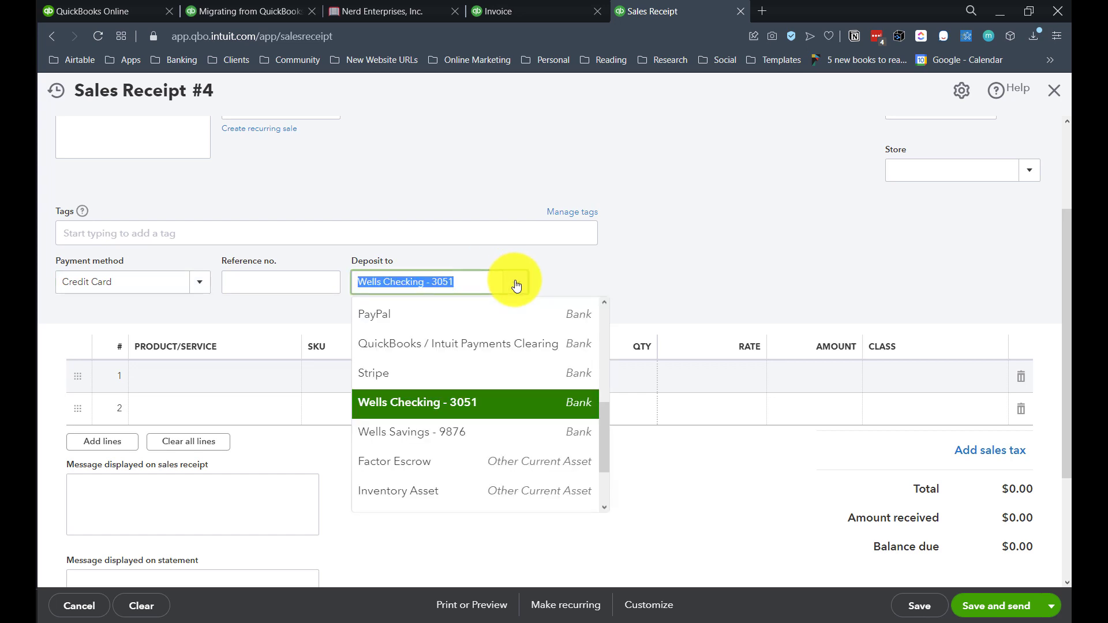
scroll(763, 315, "up", 3)
scroll(718, 256, "down", 3)
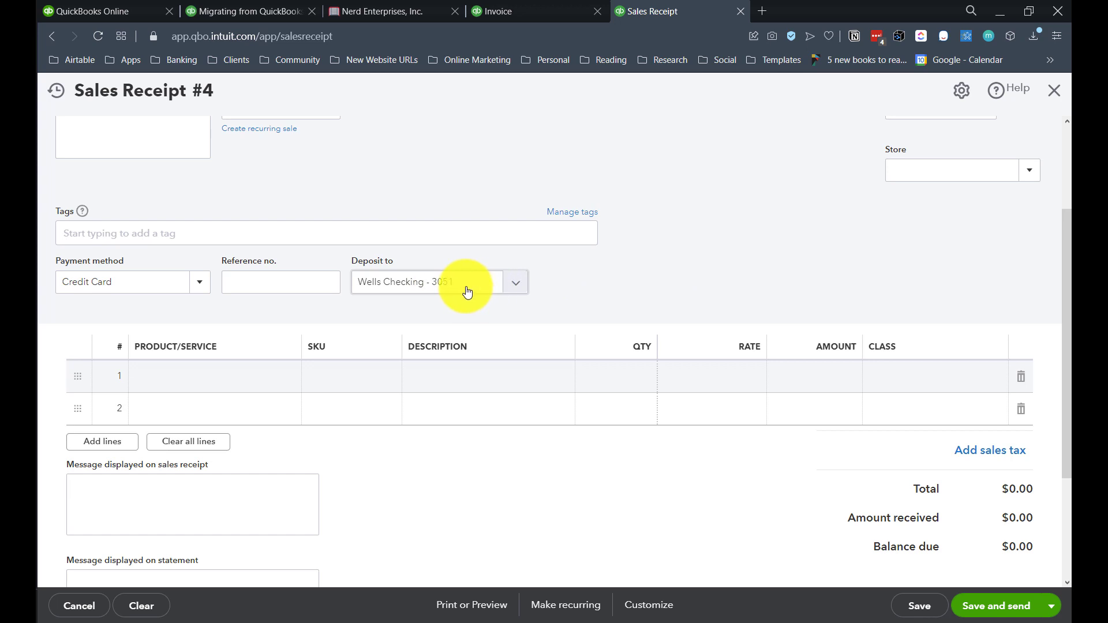
left_click(517, 285)
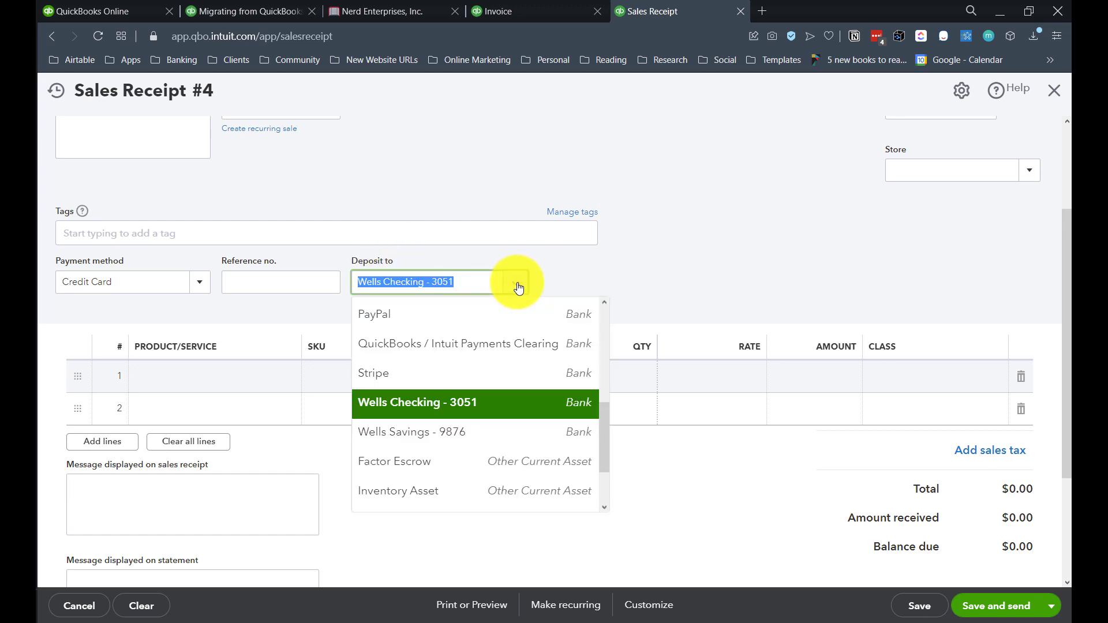
left_click(518, 287)
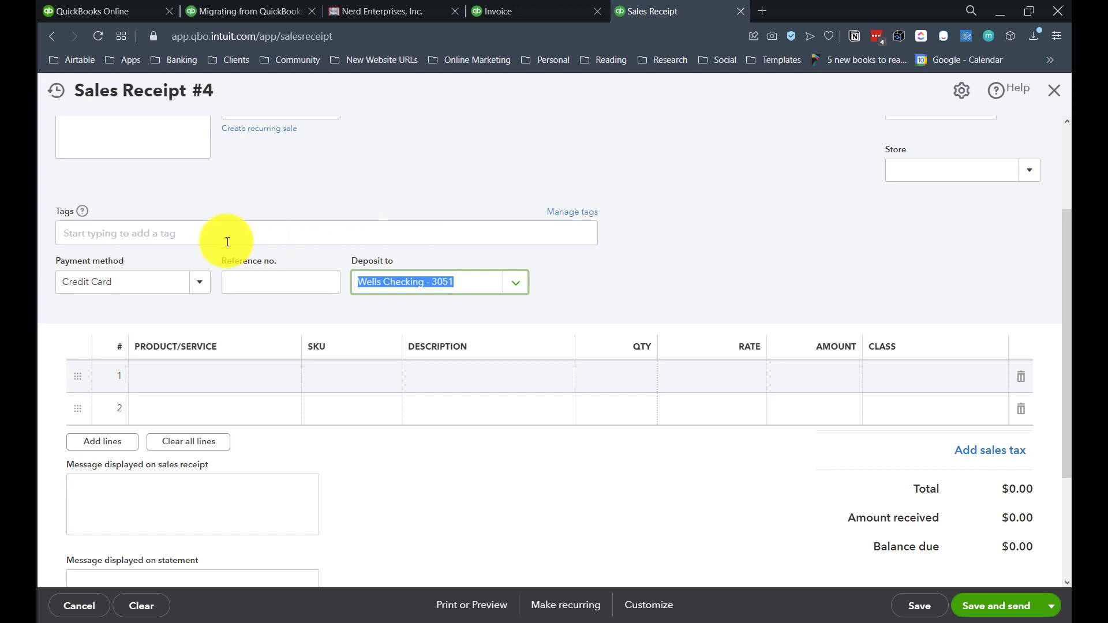
Set the sales receipt's payment method to Check and its deposit account to Undeposited Funds.
left_click(200, 282)
left_click(80, 357)
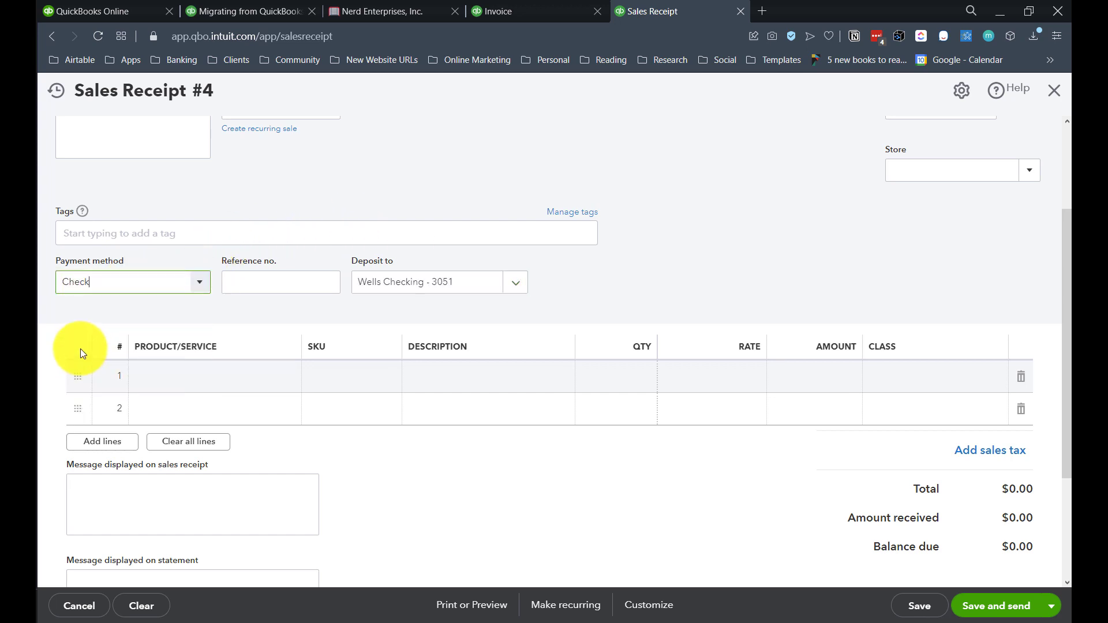
left_click(468, 283)
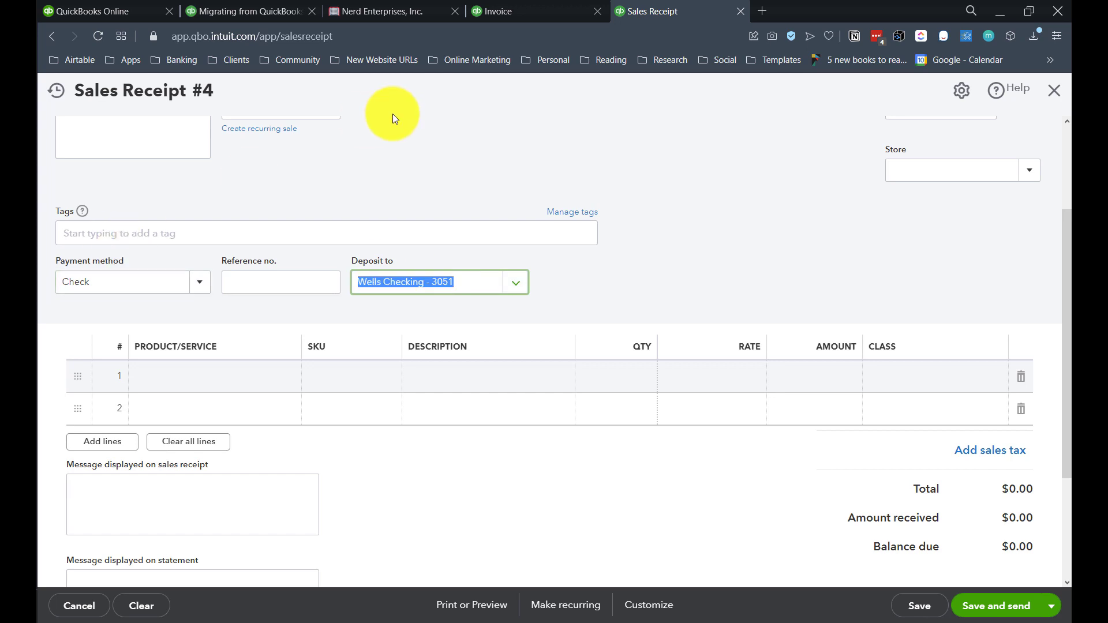
type("unde")
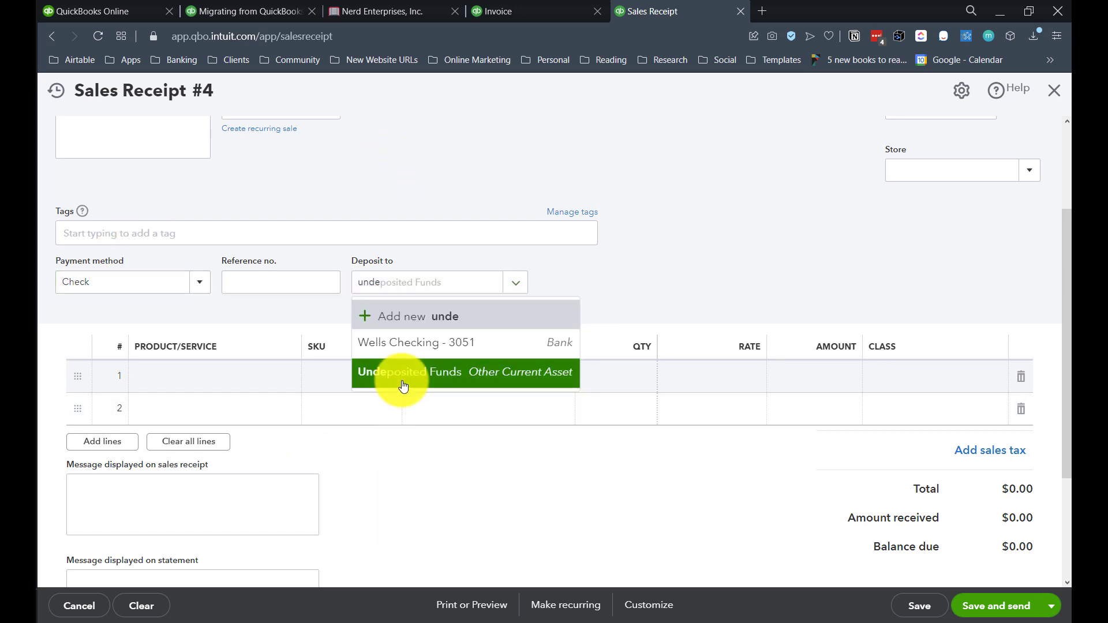
left_click(396, 375)
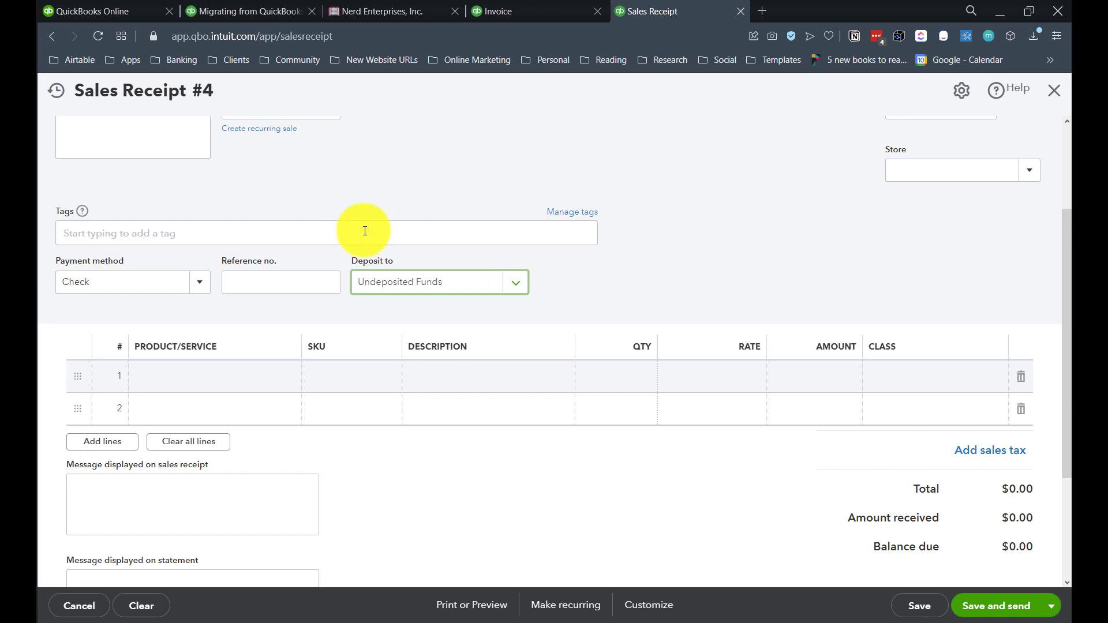
Leave the sales receipt without saving and start a new bank deposit.
left_click(1054, 91)
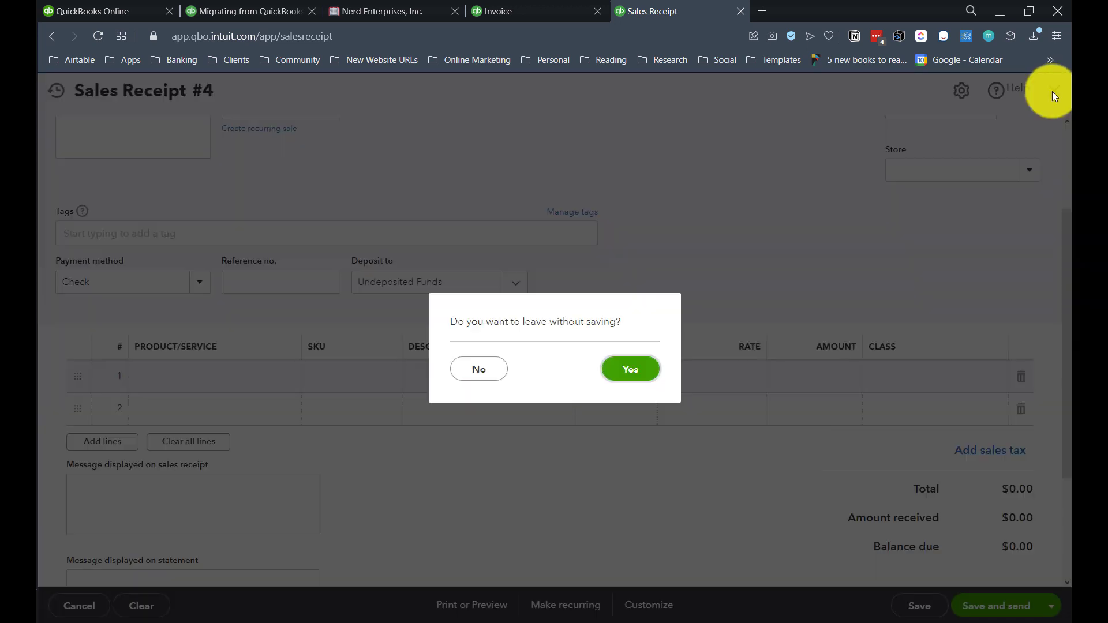
left_click(621, 374)
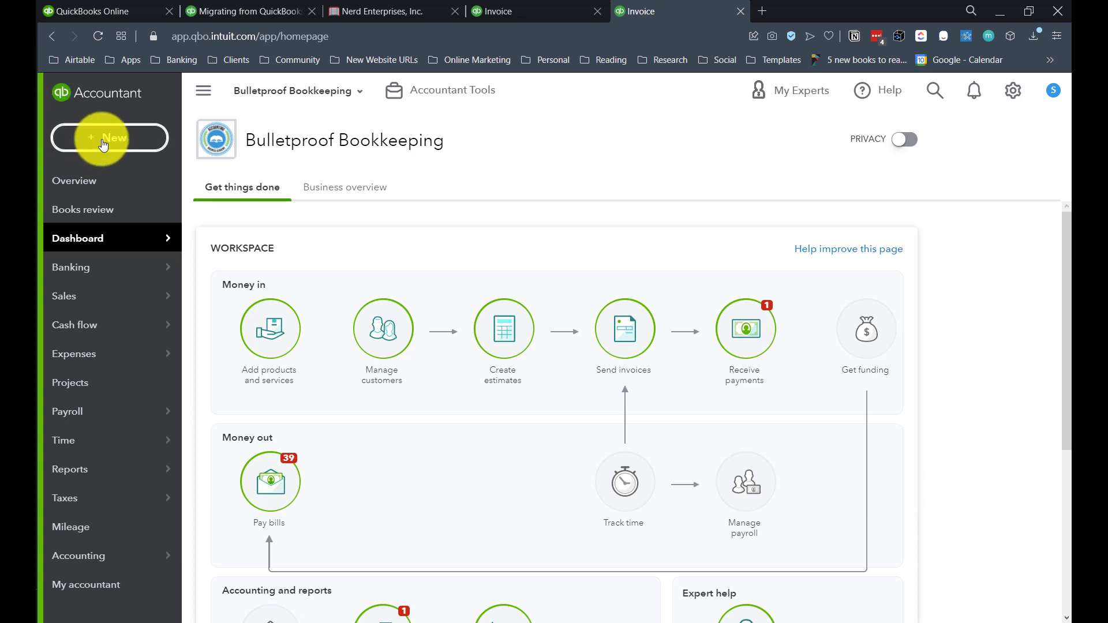
left_click(104, 141)
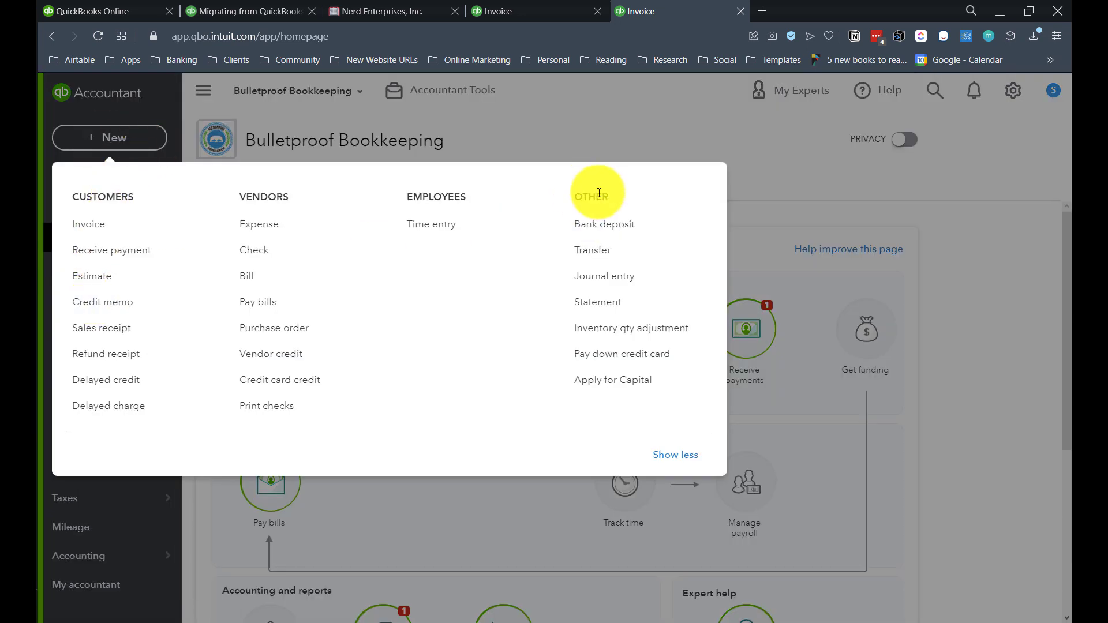
left_click(597, 224)
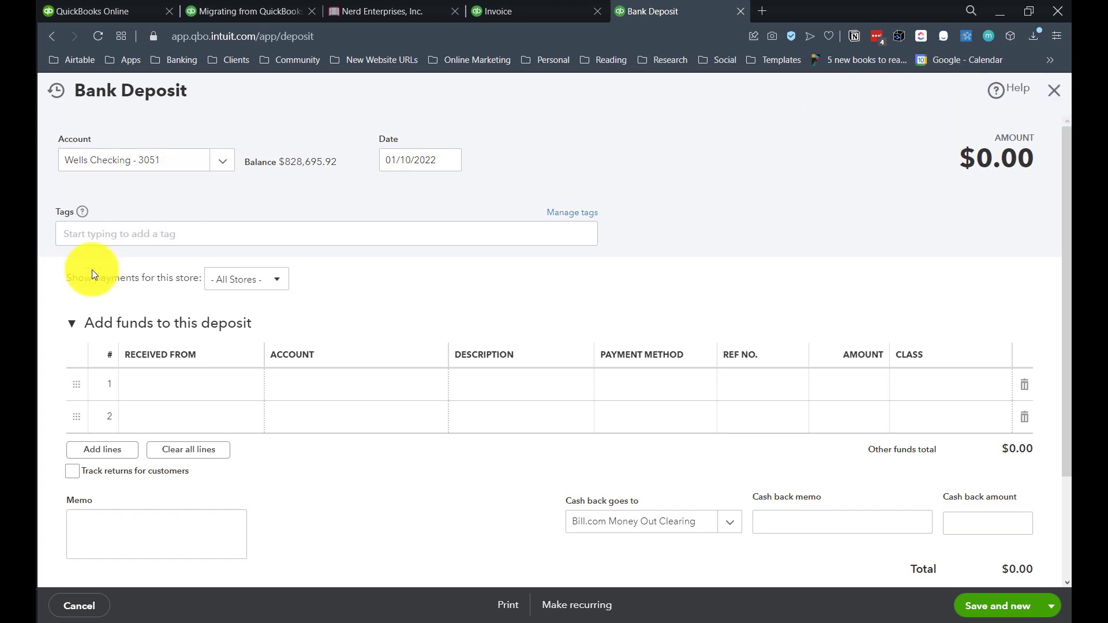
Look at the received-from, account and description fields of the deposit's first funds line, and leave the deposit without saving.
left_click(198, 384)
left_click(376, 391)
left_click(512, 387)
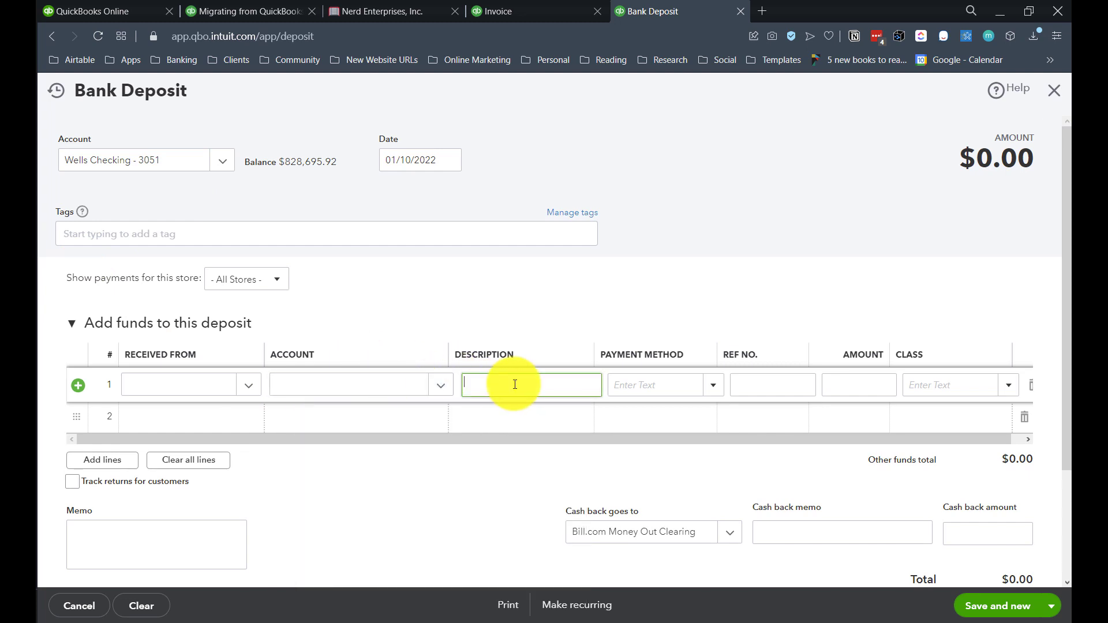
left_click(1054, 90)
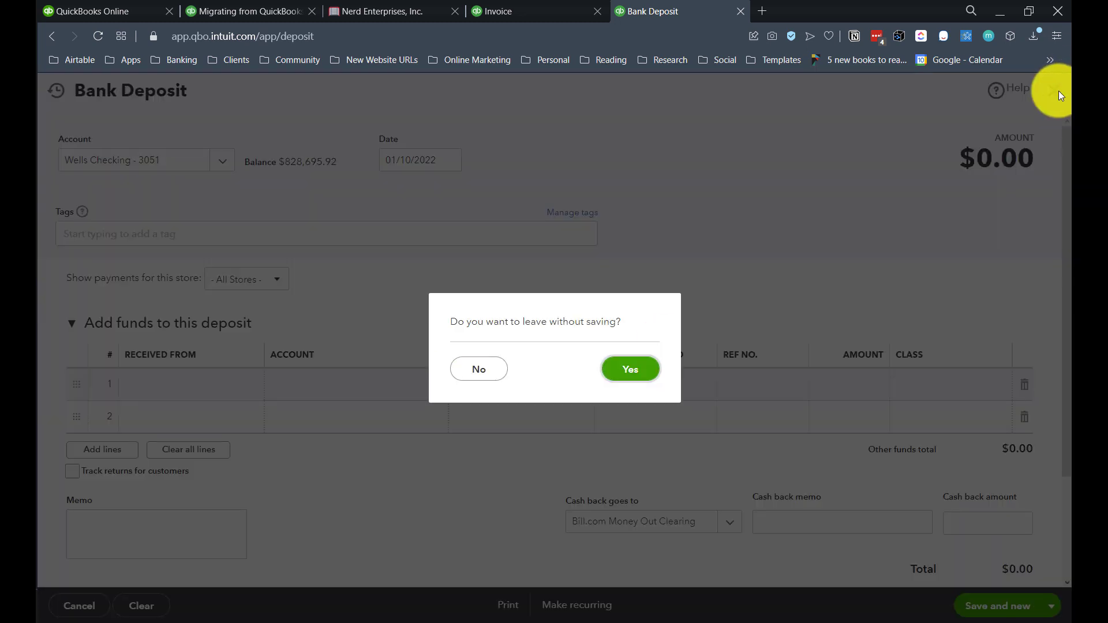
left_click(626, 370)
Go back to the open invoice #4 and leave it without saving.
left_click(552, 9)
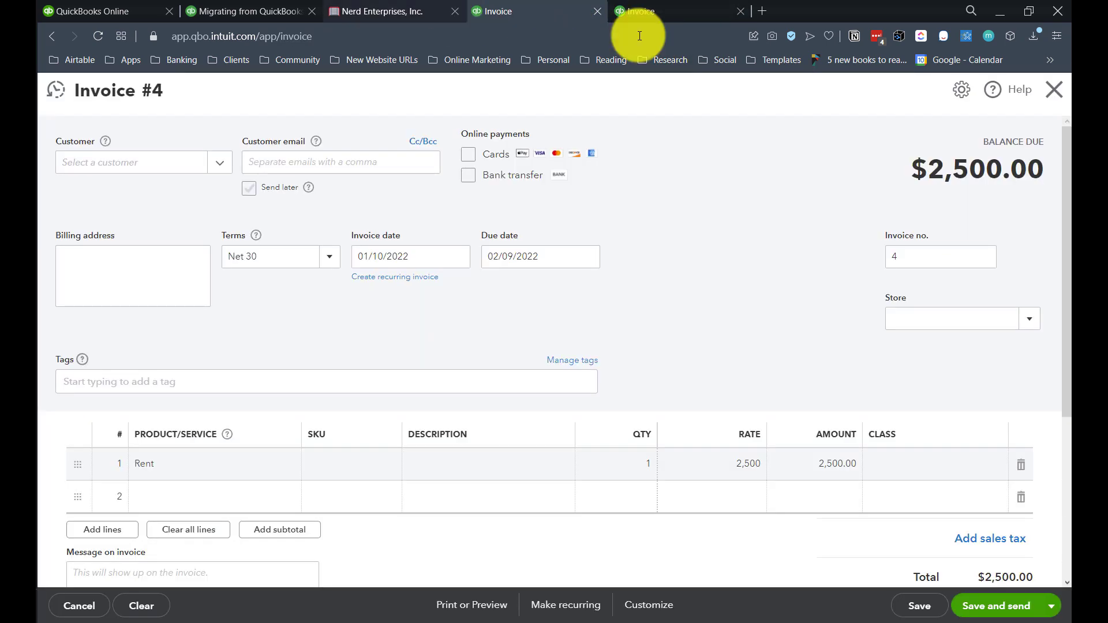
left_click(1054, 91)
left_click(632, 373)
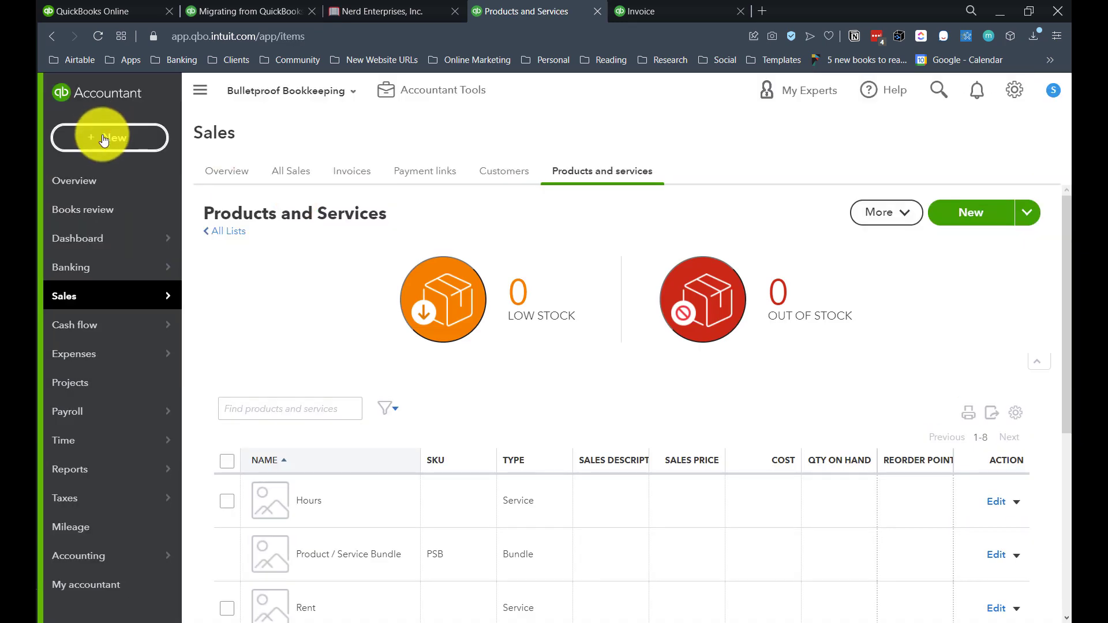
Start a new vendor expense.
left_click(104, 141)
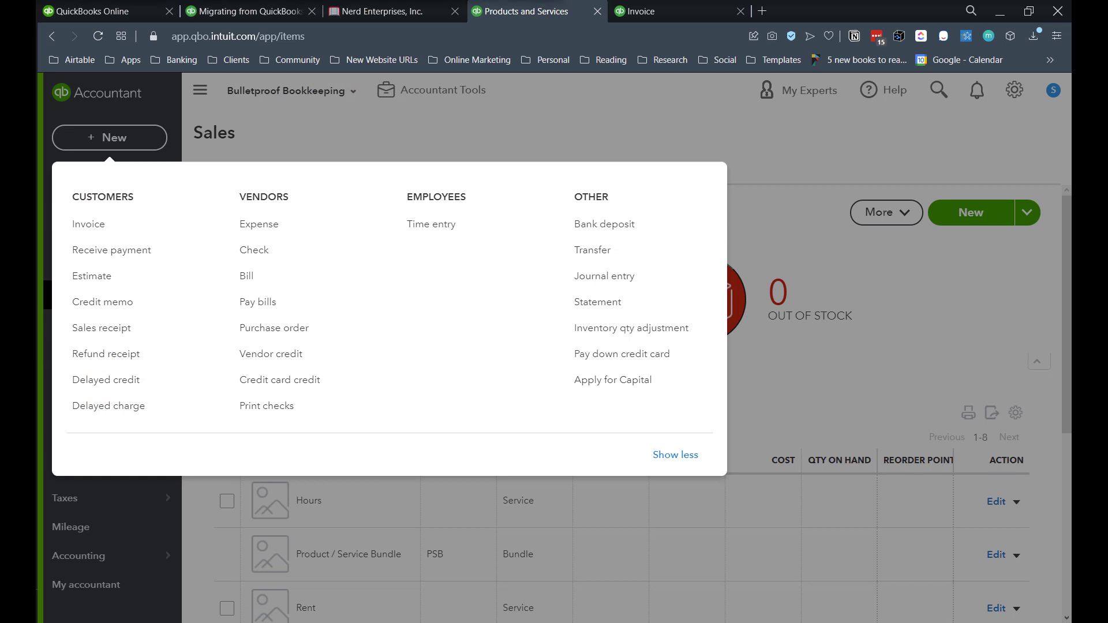
left_click(122, 144)
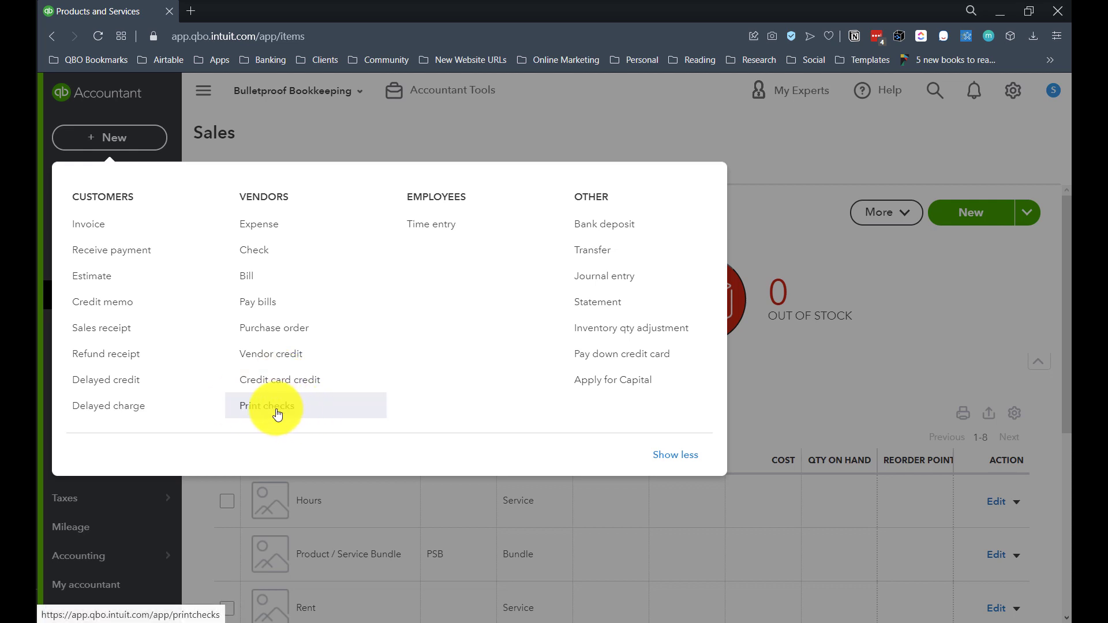
left_click(259, 231)
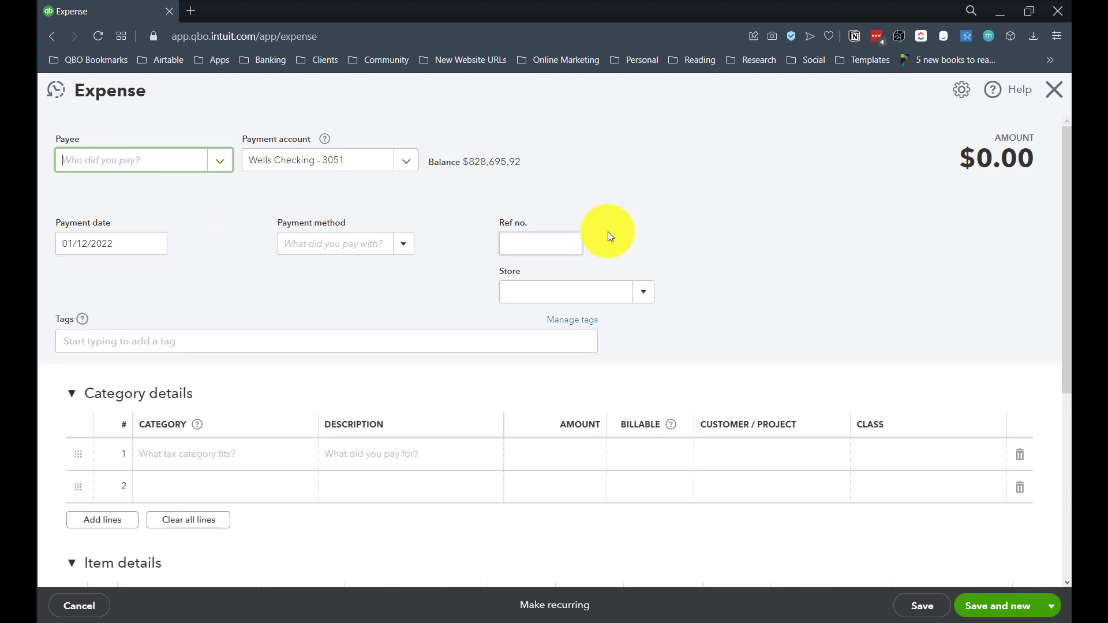
Point out the expense's reference number field and set its payment account to the Capital One credit card.
left_click(546, 242)
left_click_drag(501, 221, 521, 226)
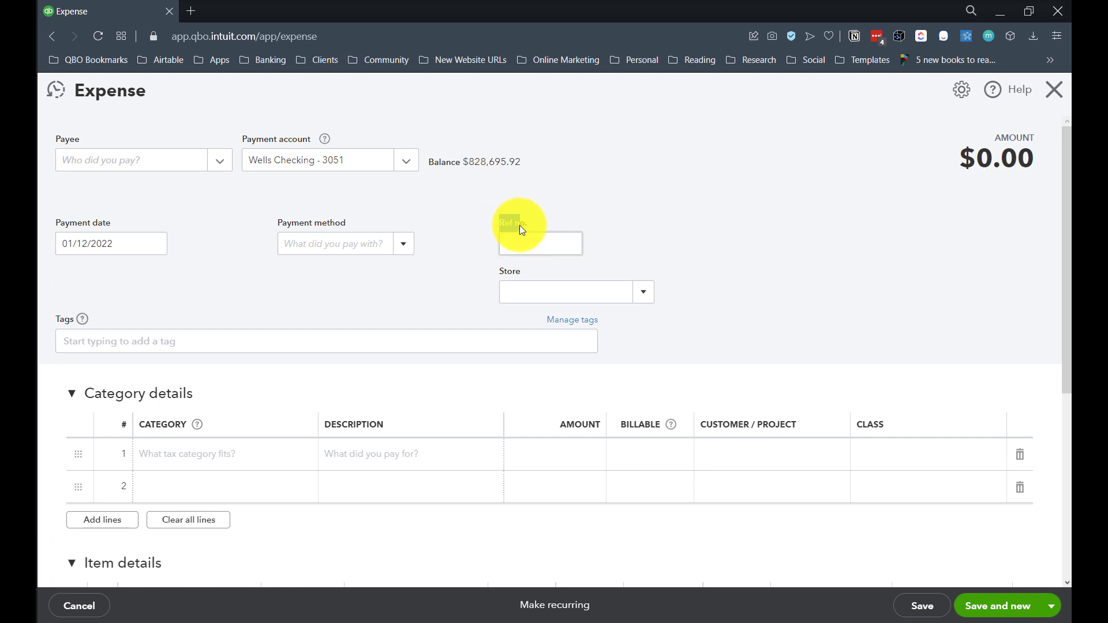
left_click(521, 242)
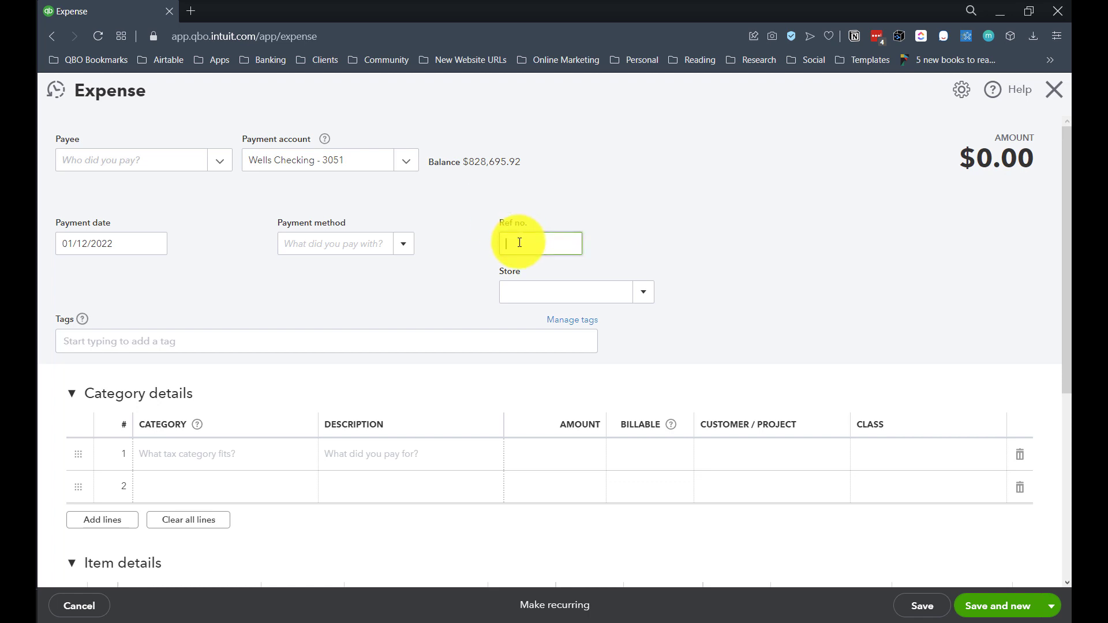
left_click(406, 166)
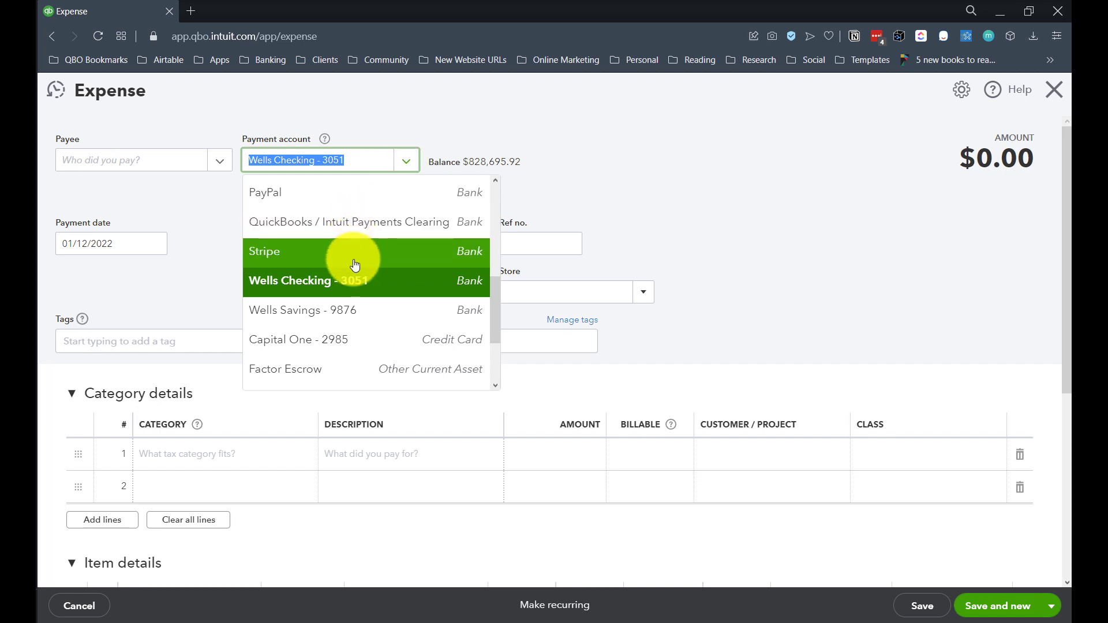
scroll(323, 289, "down", 1)
left_click(299, 265)
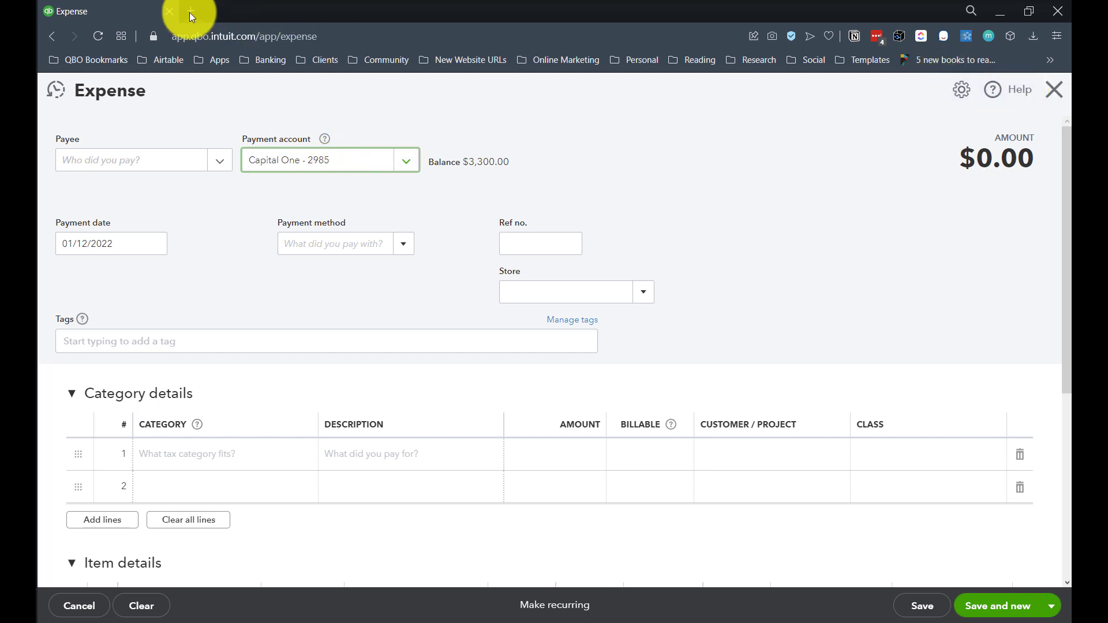
Duplicate the expense's browser tab, close the expense in the copy and start a new check there.
right_click(118, 8)
left_click(165, 106)
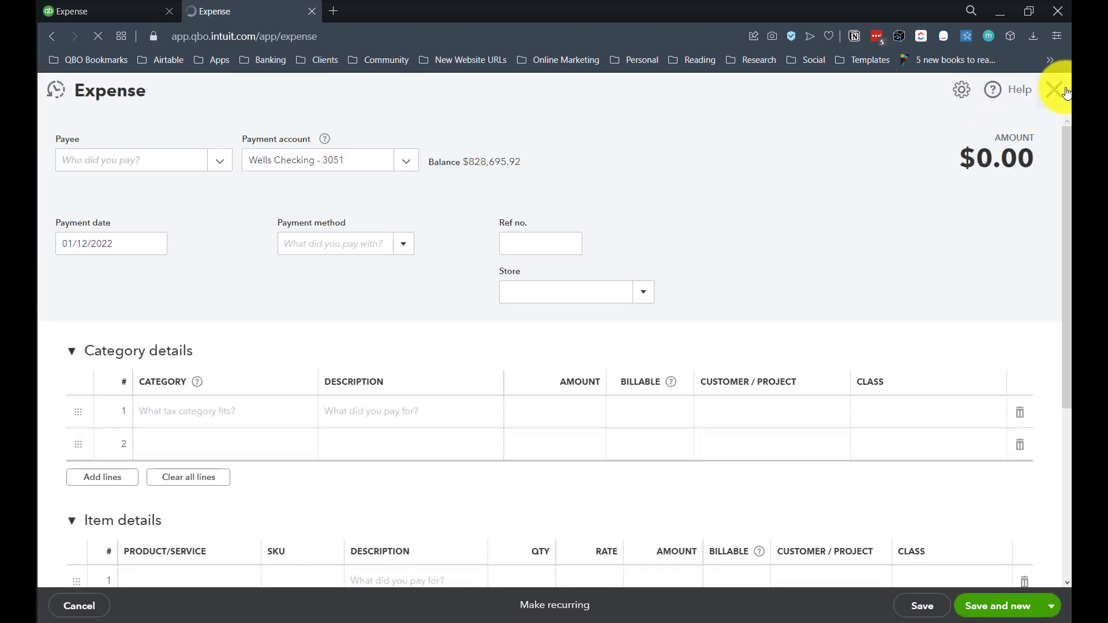
left_click(1061, 94)
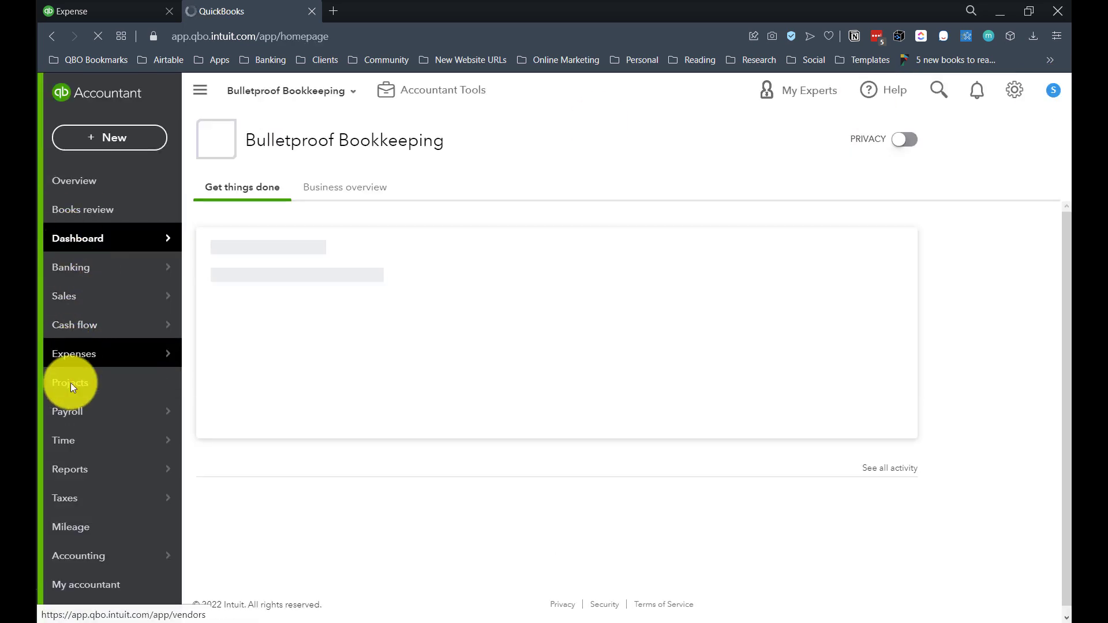
left_click(202, 351)
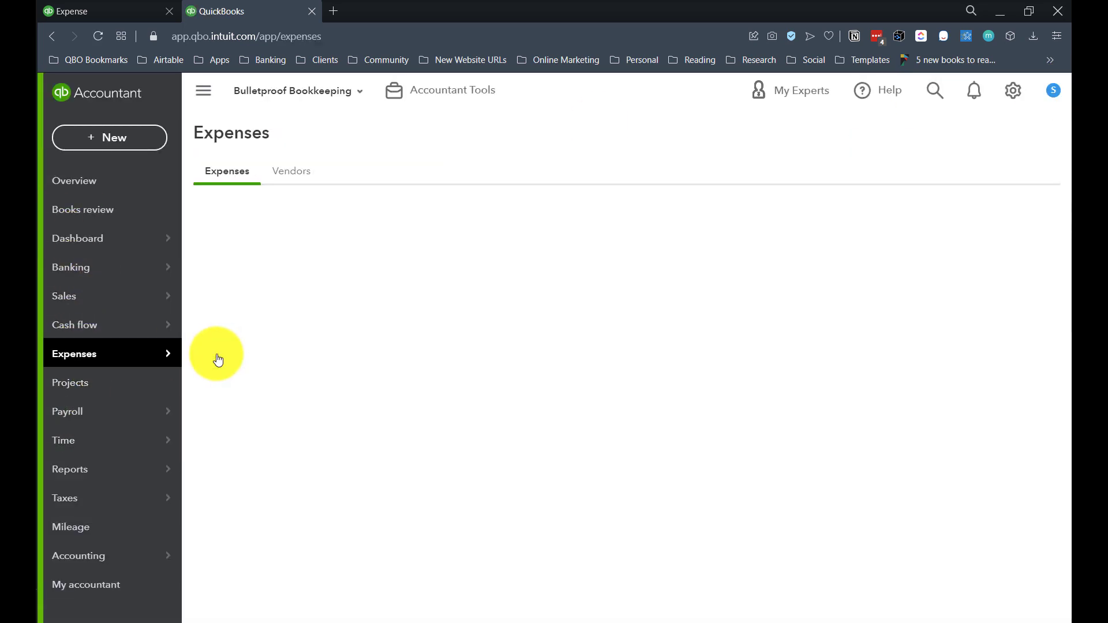
left_click(110, 138)
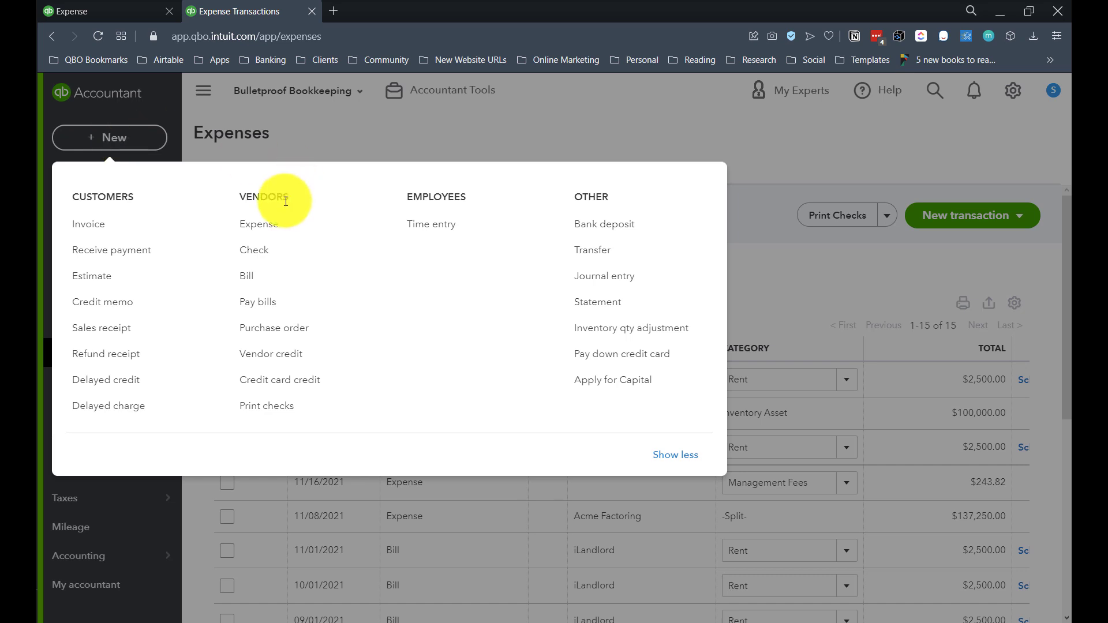
left_click(270, 249)
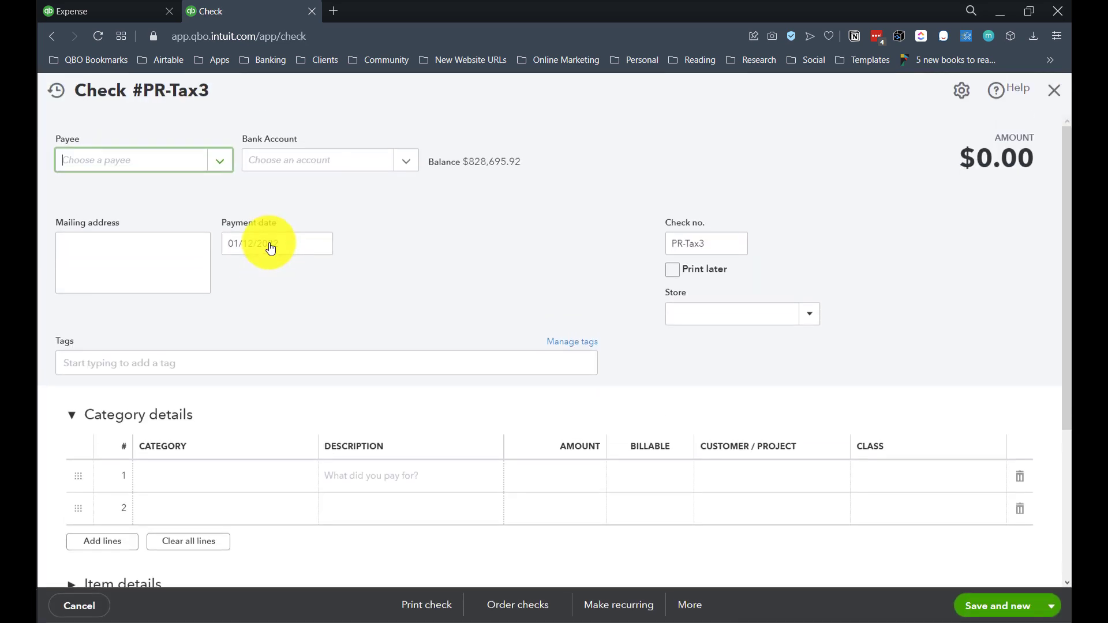
Compare the expense with the check and look through the check's bank account choices, keeping Wells Checking.
left_click(100, 13)
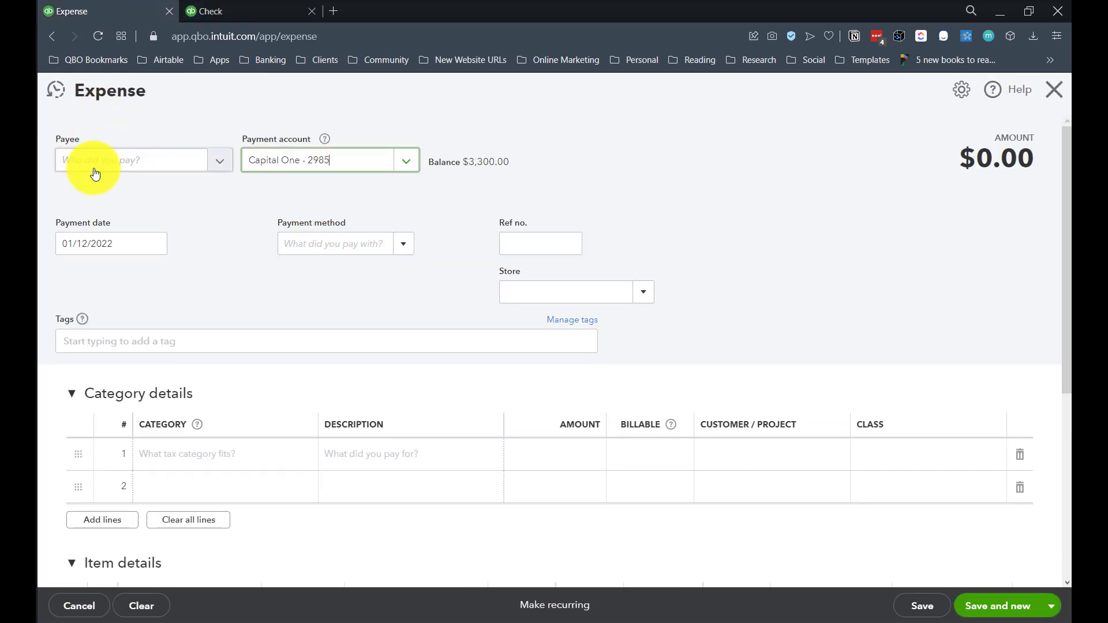
left_click(244, 10)
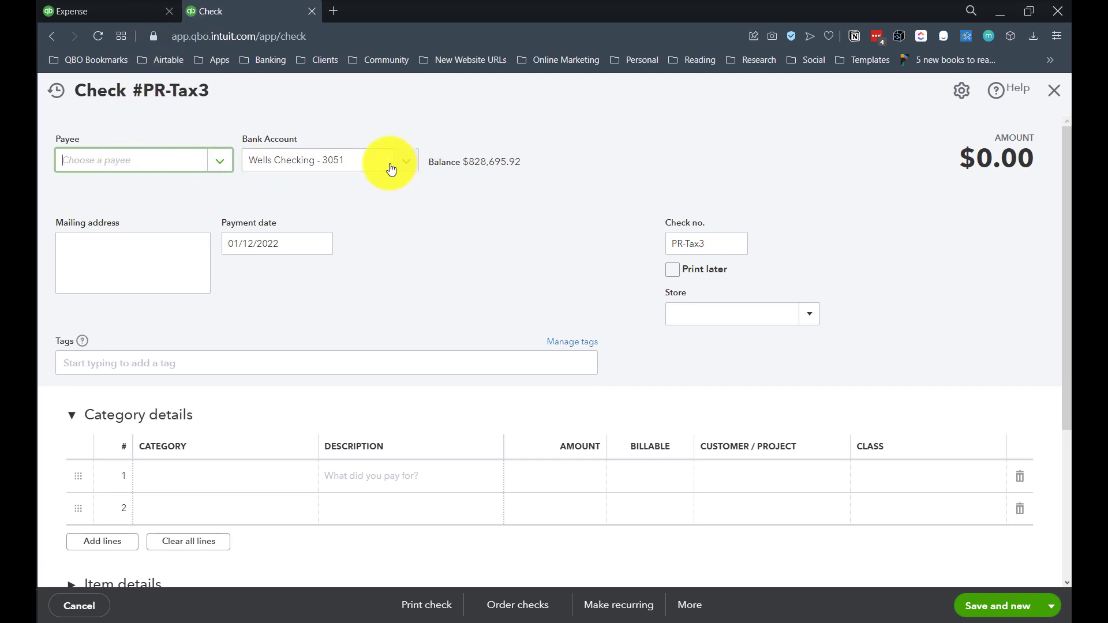
left_click(414, 164)
scroll(388, 240, "up", 5)
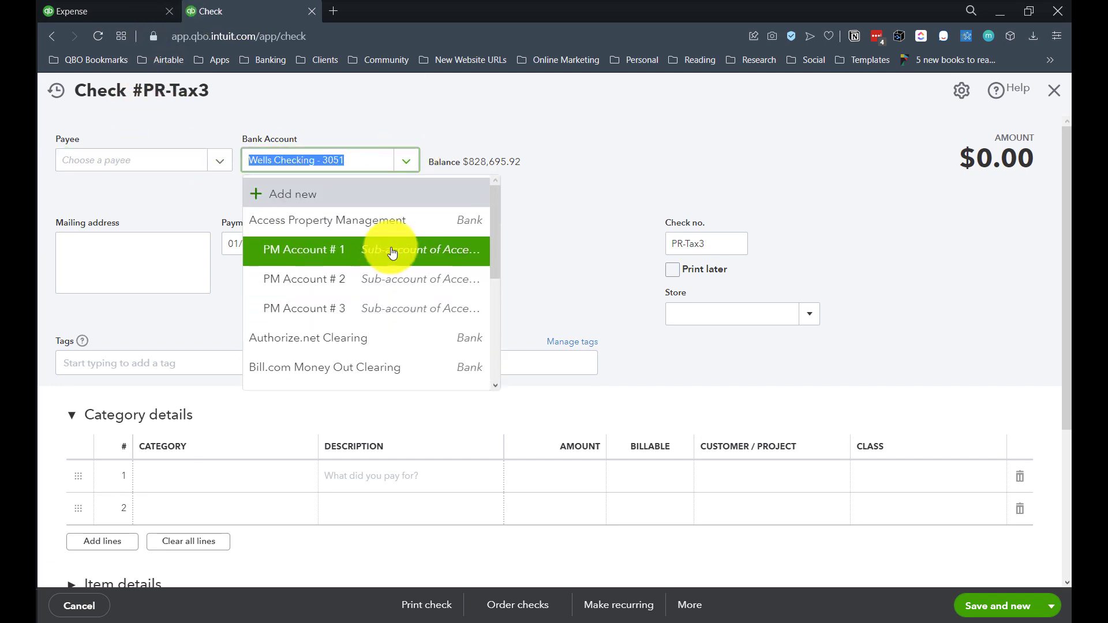
scroll(388, 231, "down", 5)
left_click(354, 166)
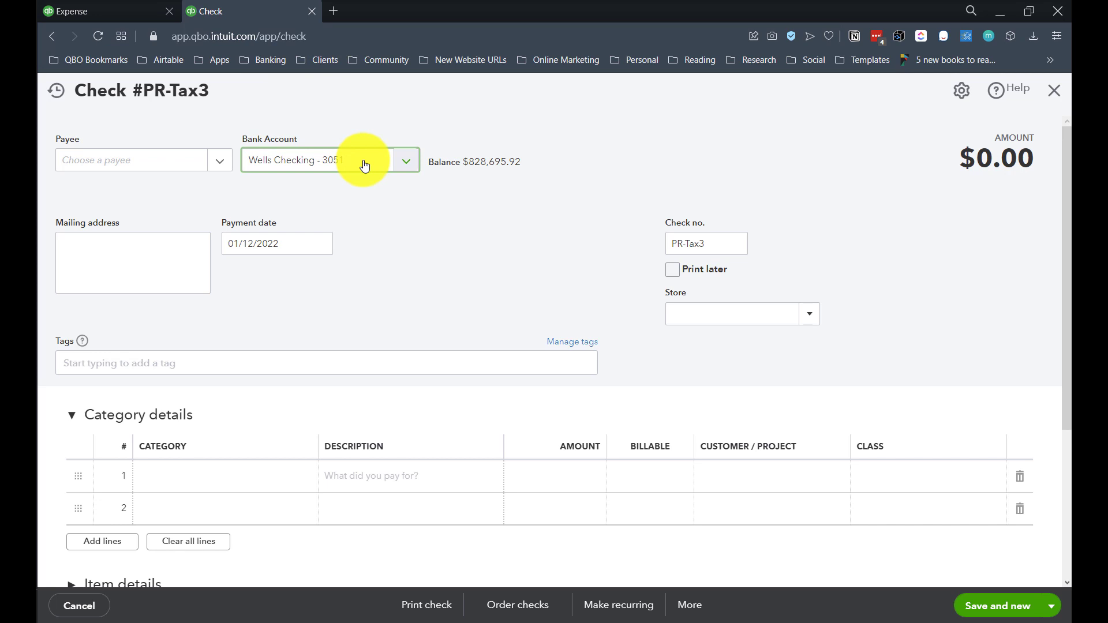
Replace the check number with DEBIT.
left_click(711, 244)
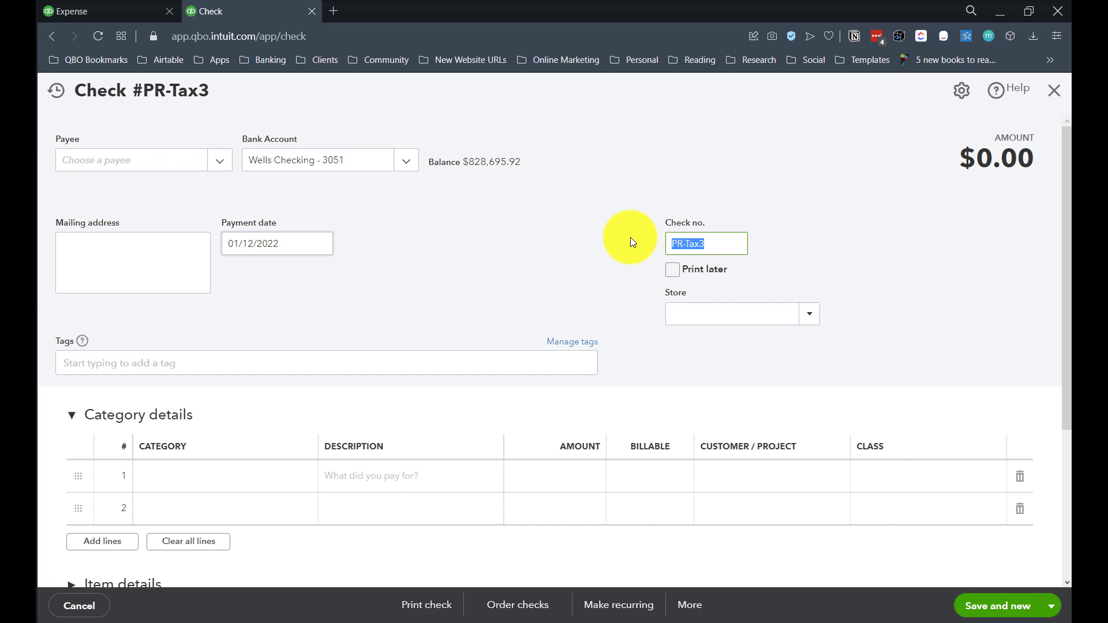
type("DBIT")
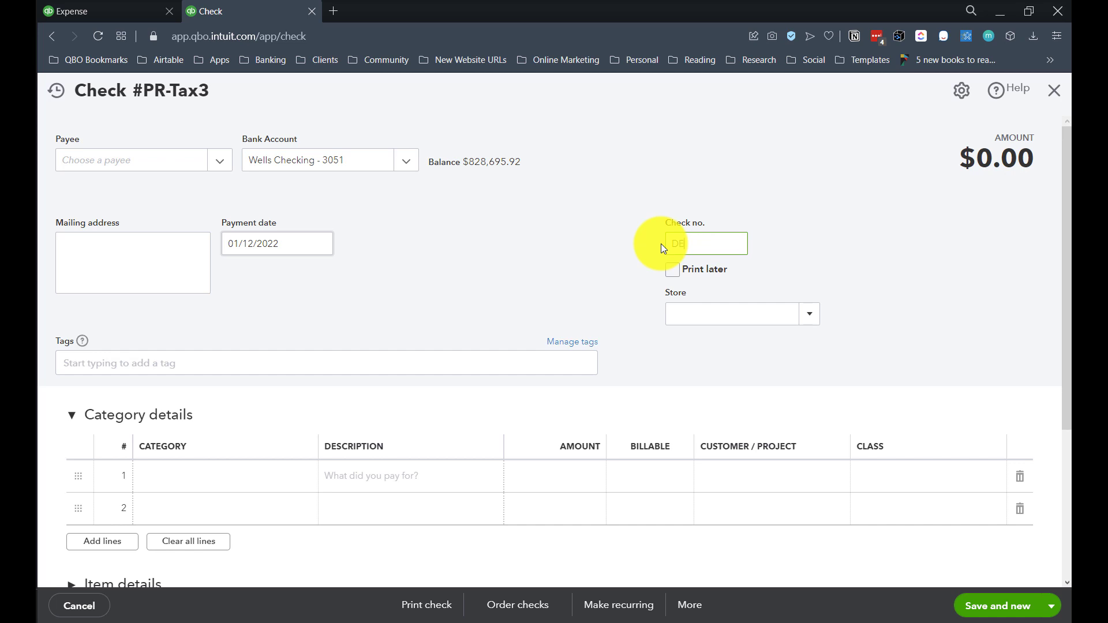
type("BIT")
key("Return")
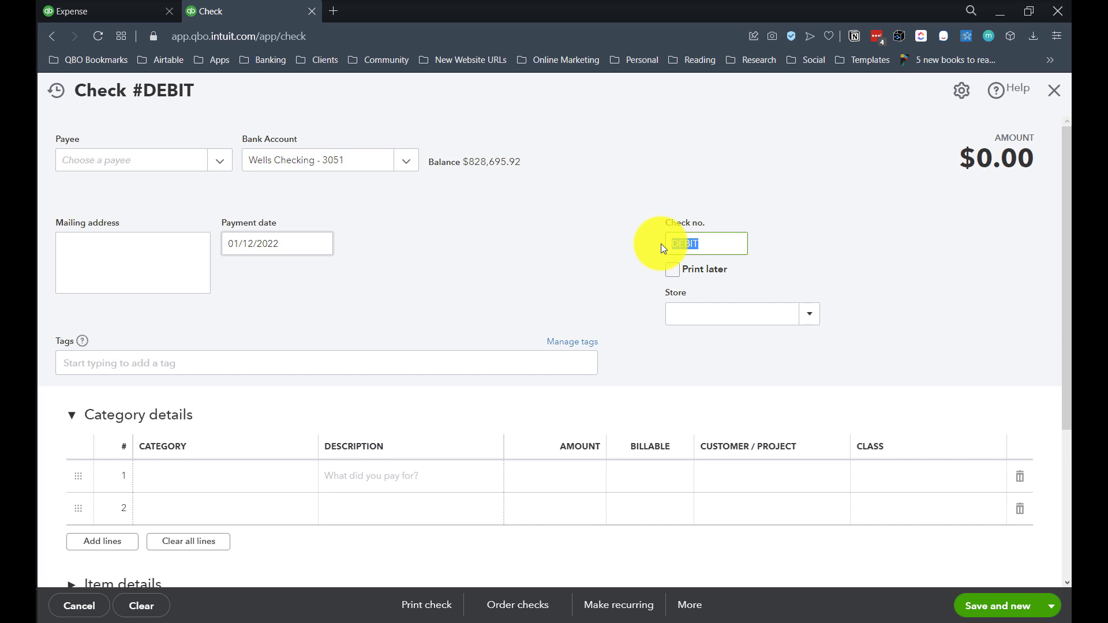
left_click(711, 241)
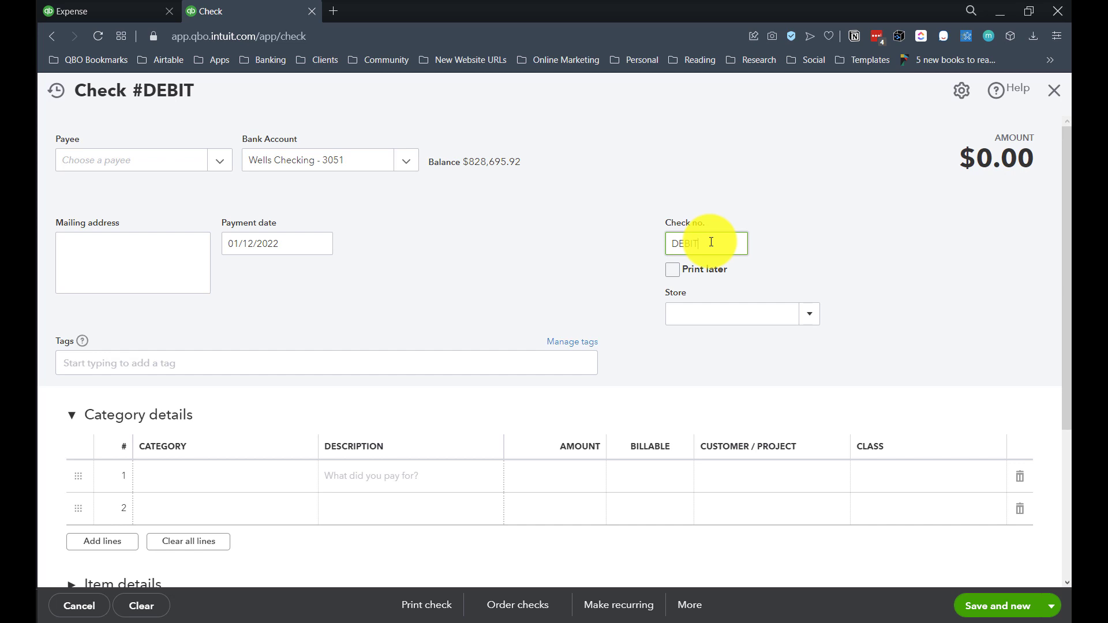
Compare the payment account on the expense with the bank account and check number on the check.
left_click(107, 18)
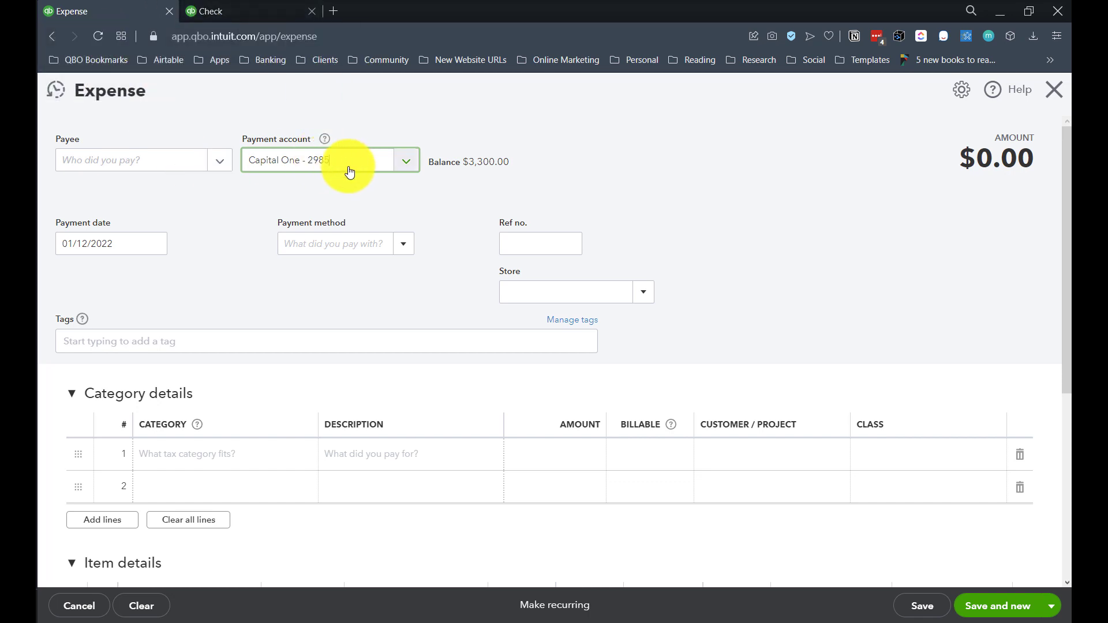
left_click(238, 12)
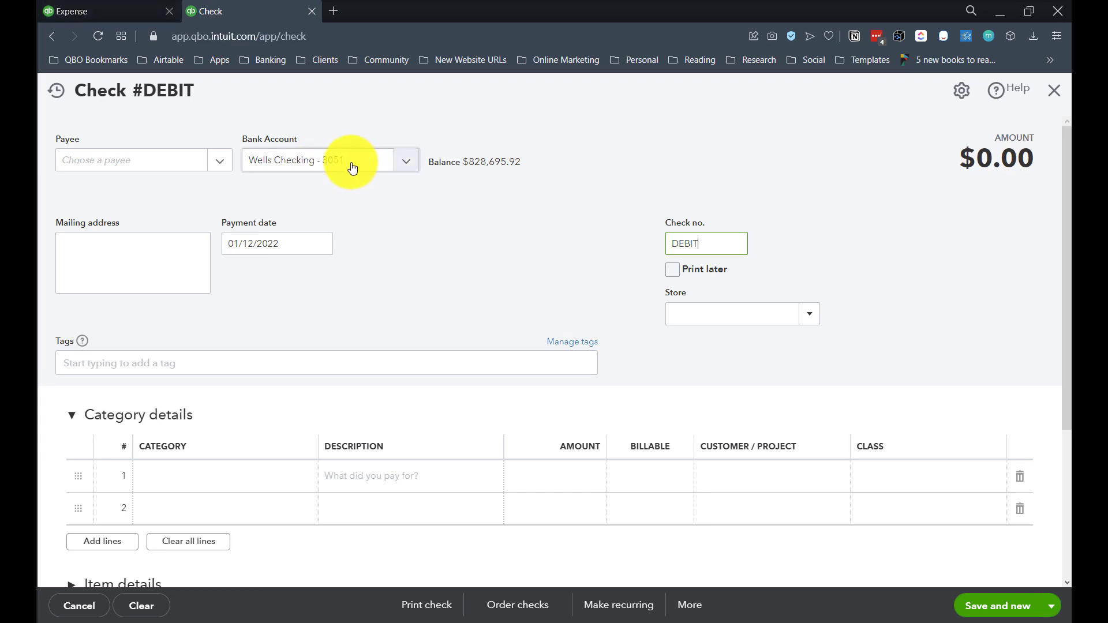
left_click(133, 16)
left_click(219, 11)
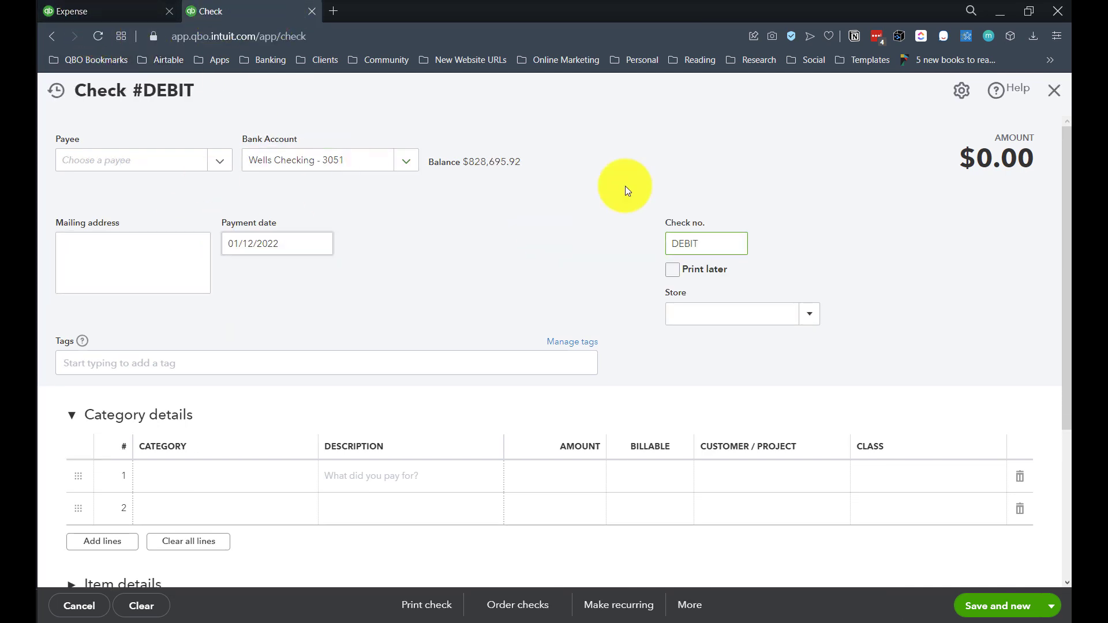
Return to the expense, set its first category line to Rent and go to that line's amount.
left_click(105, 11)
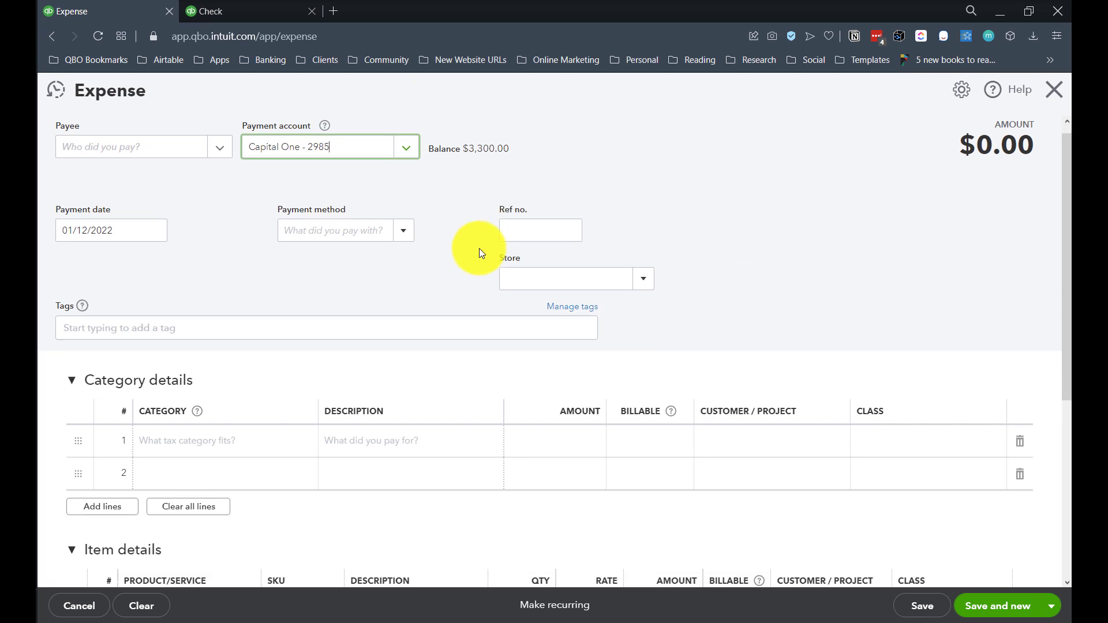
scroll(478, 248, "down", 2)
left_click(202, 312)
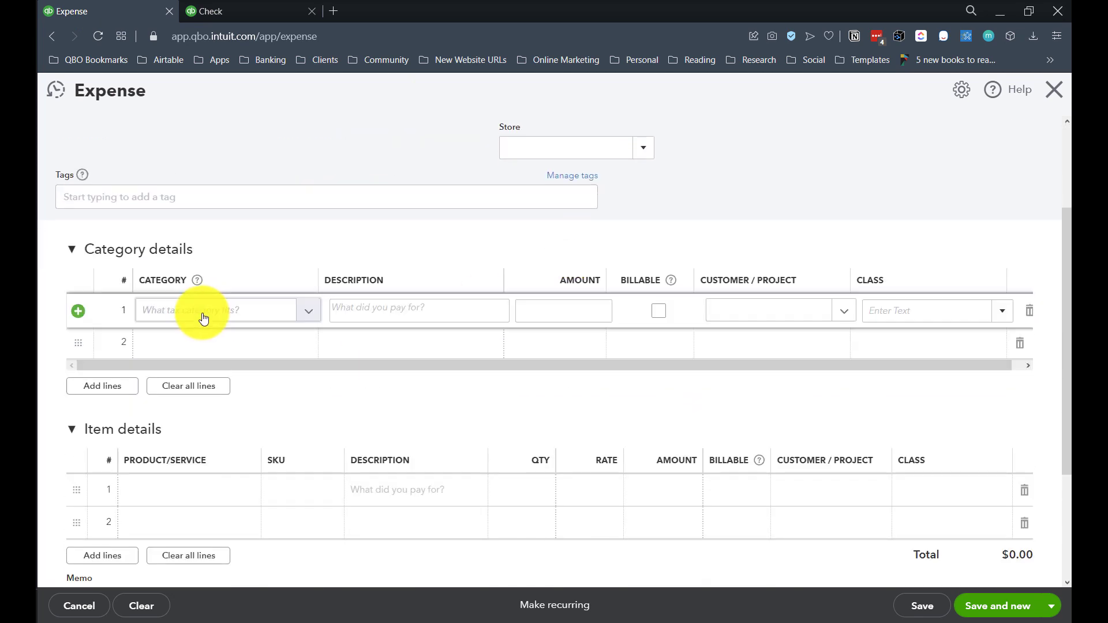
left_click(238, 308)
type("Rent")
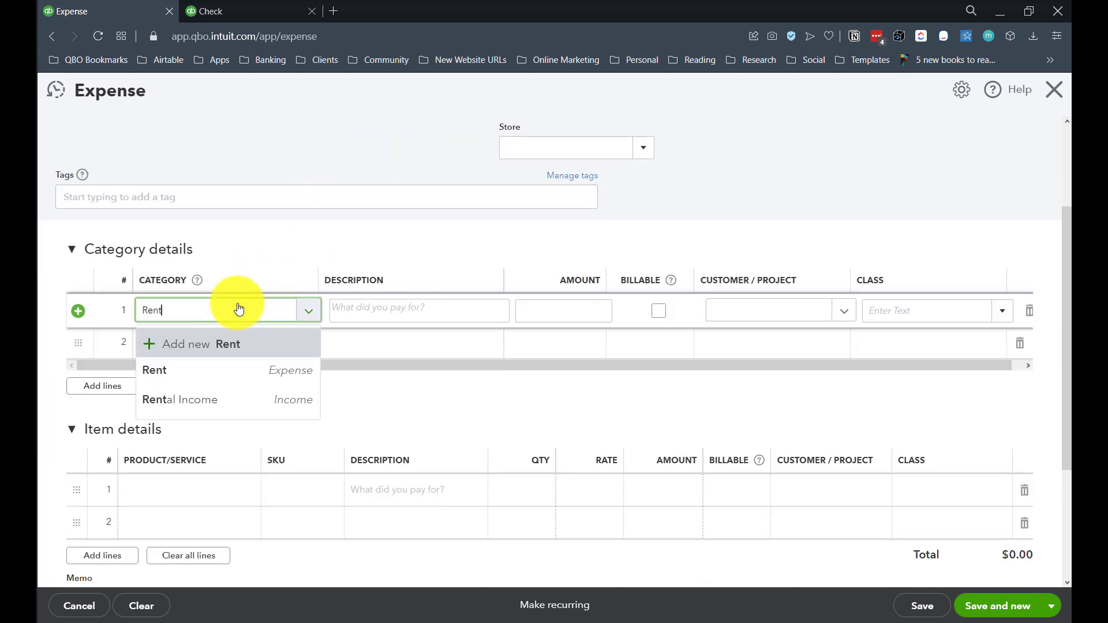
left_click(154, 370)
key("Tab")
left_click(540, 311)
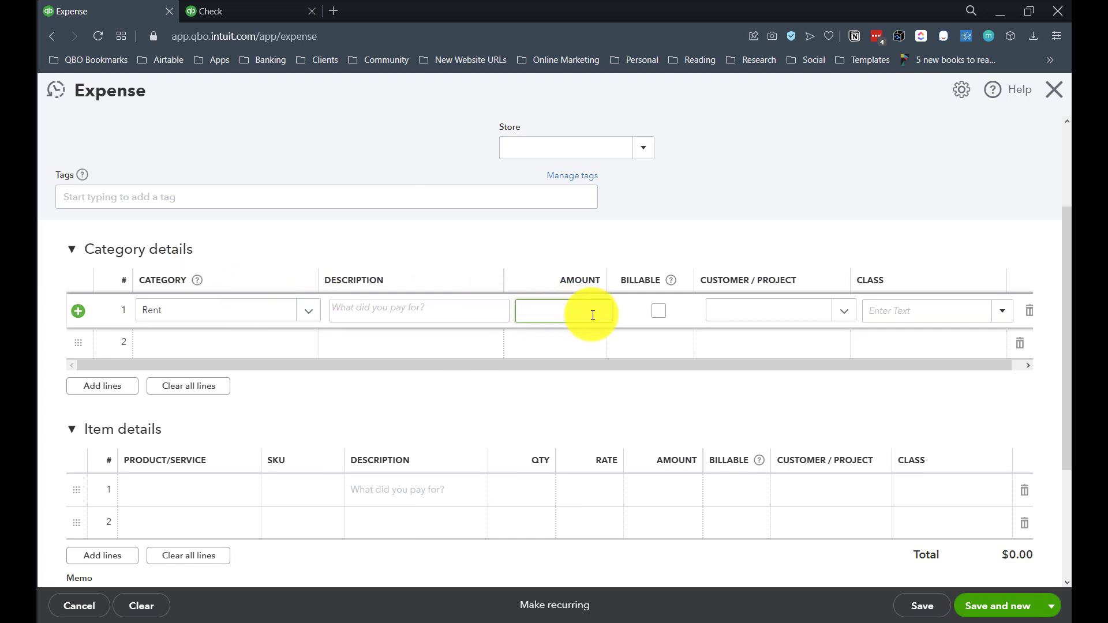
Look at the expense's item details and open the first product/service line, comparing it with the category details.
scroll(593, 324, "down", 3)
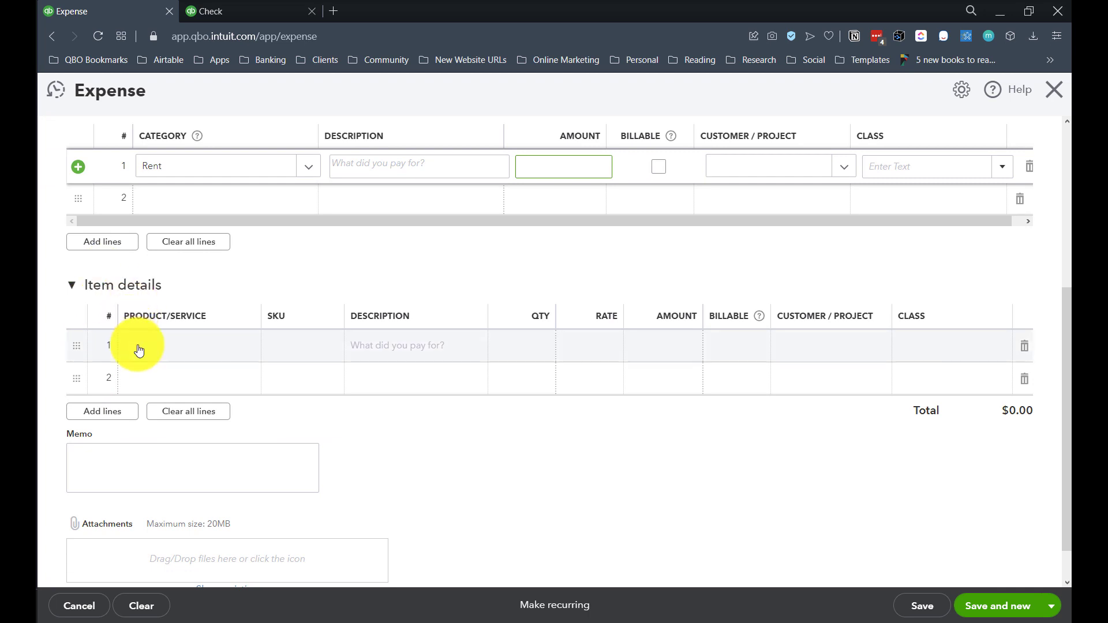
left_click(137, 345)
left_click(164, 339)
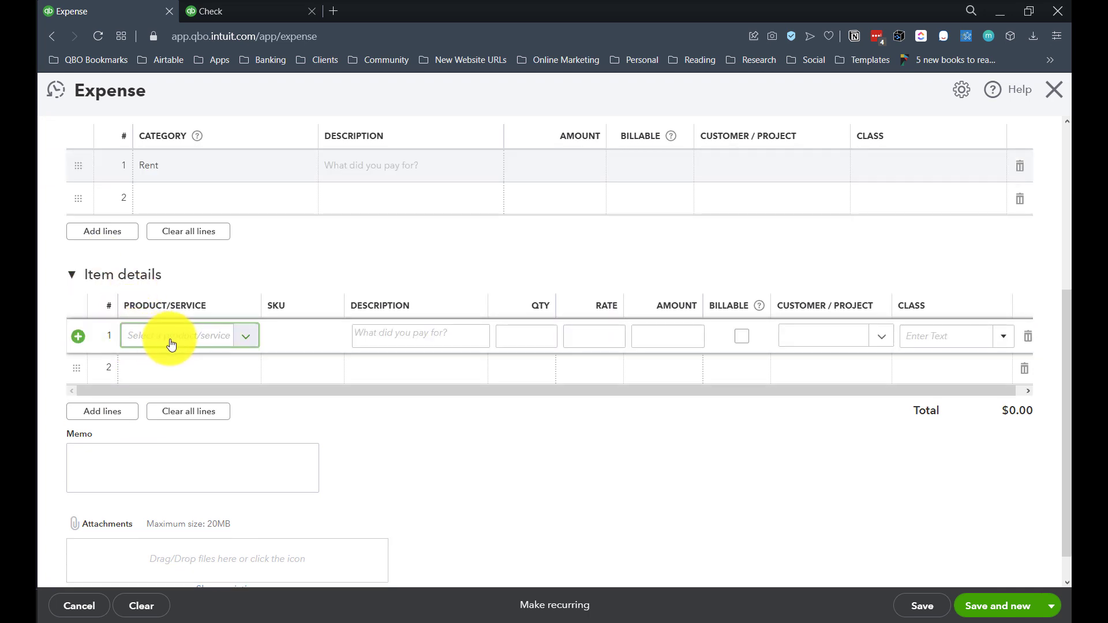
scroll(119, 277, "up", 3)
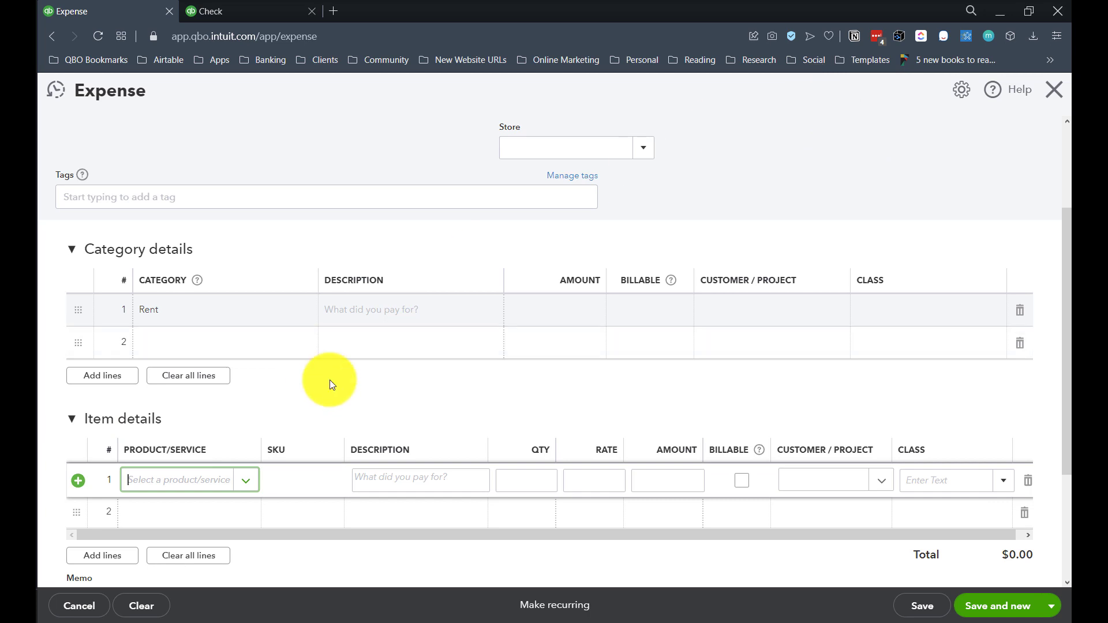
Close both the expense and the check without saving them.
left_click(1054, 91)
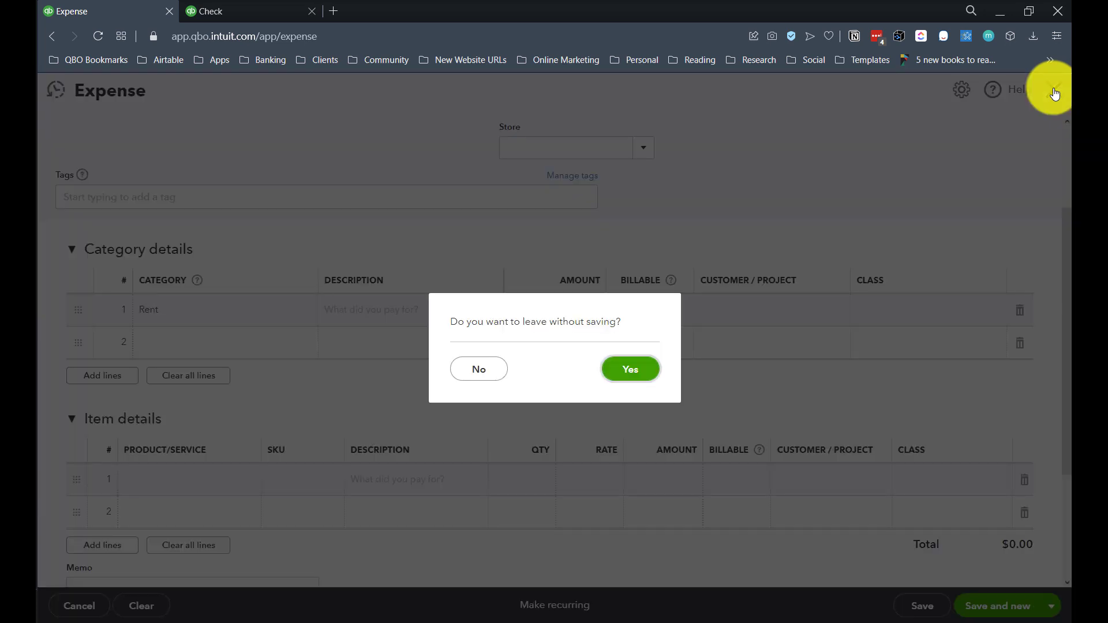
left_click(635, 370)
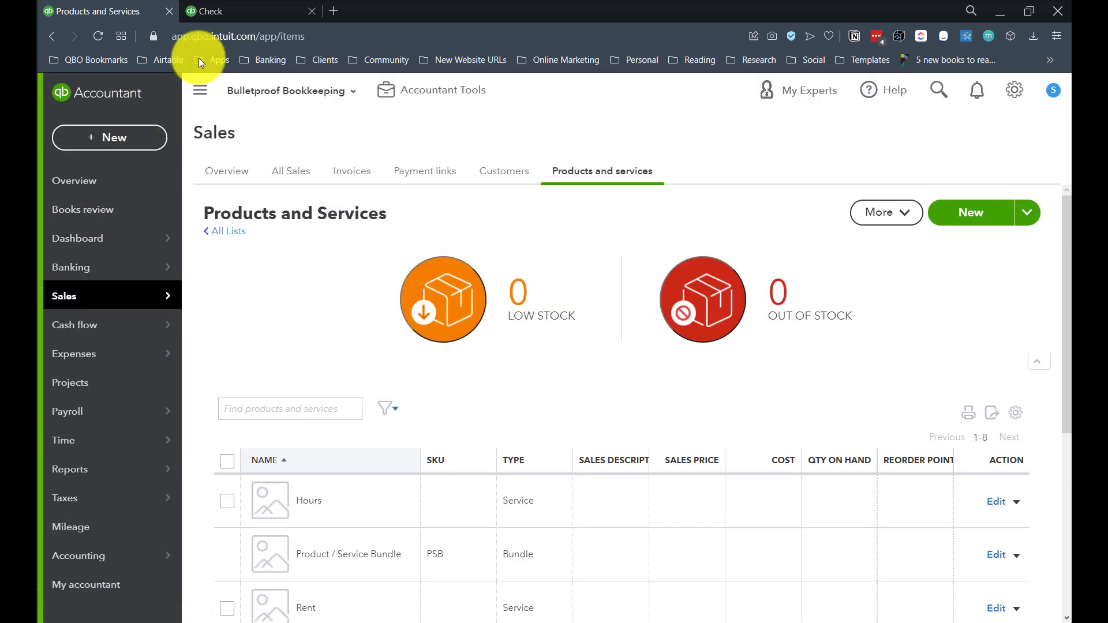
left_click(216, 10)
left_click(1054, 91)
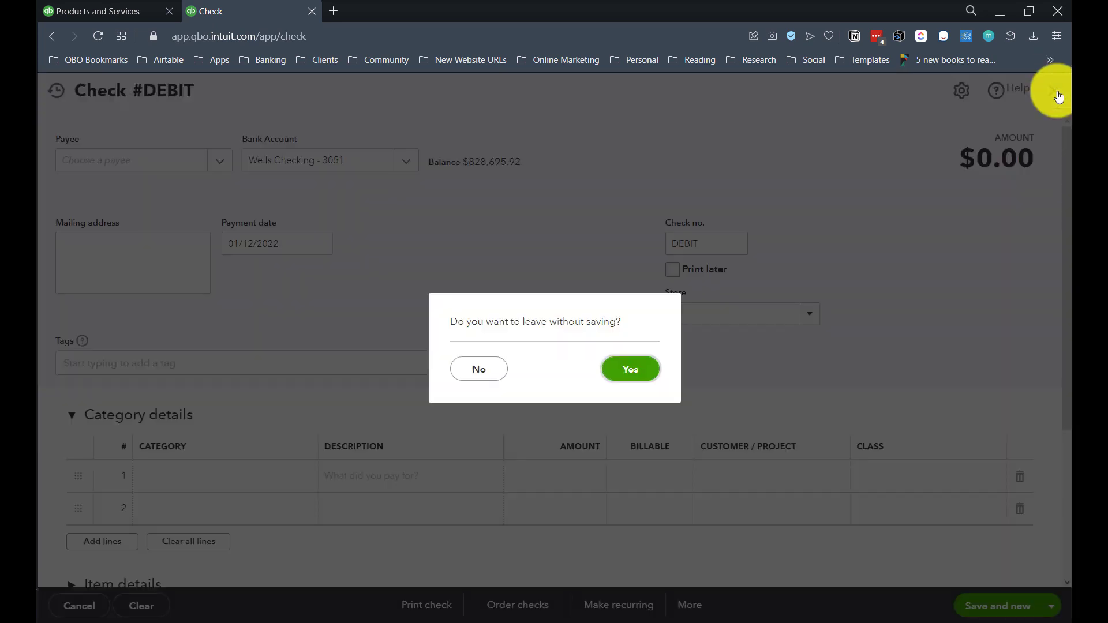
left_click(629, 371)
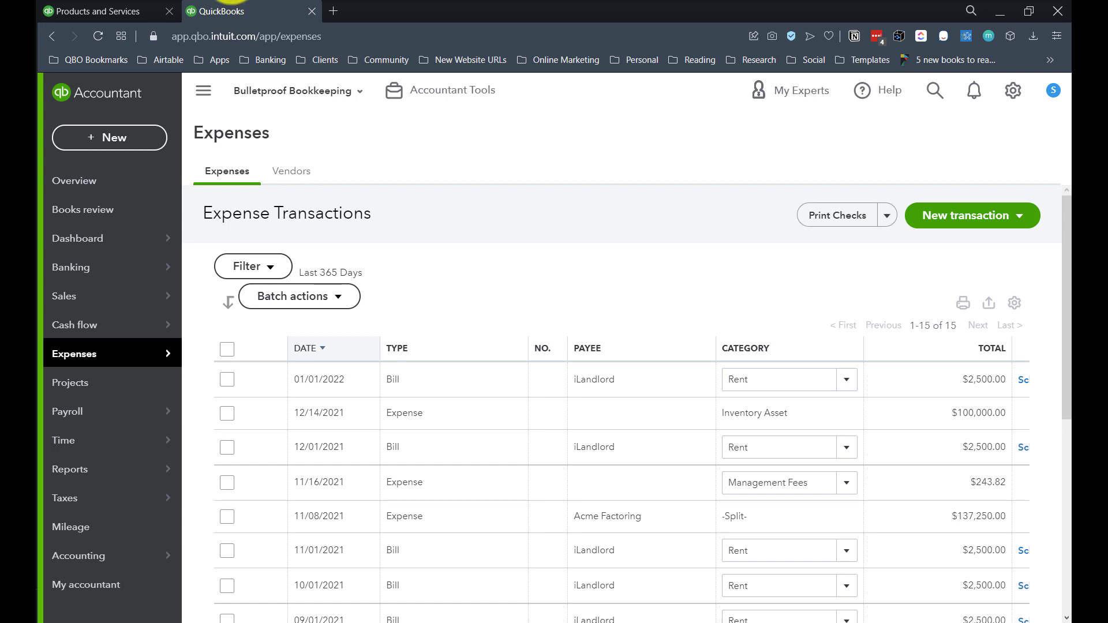
Create a new bill and set its first category line to Rent.
left_click(109, 138)
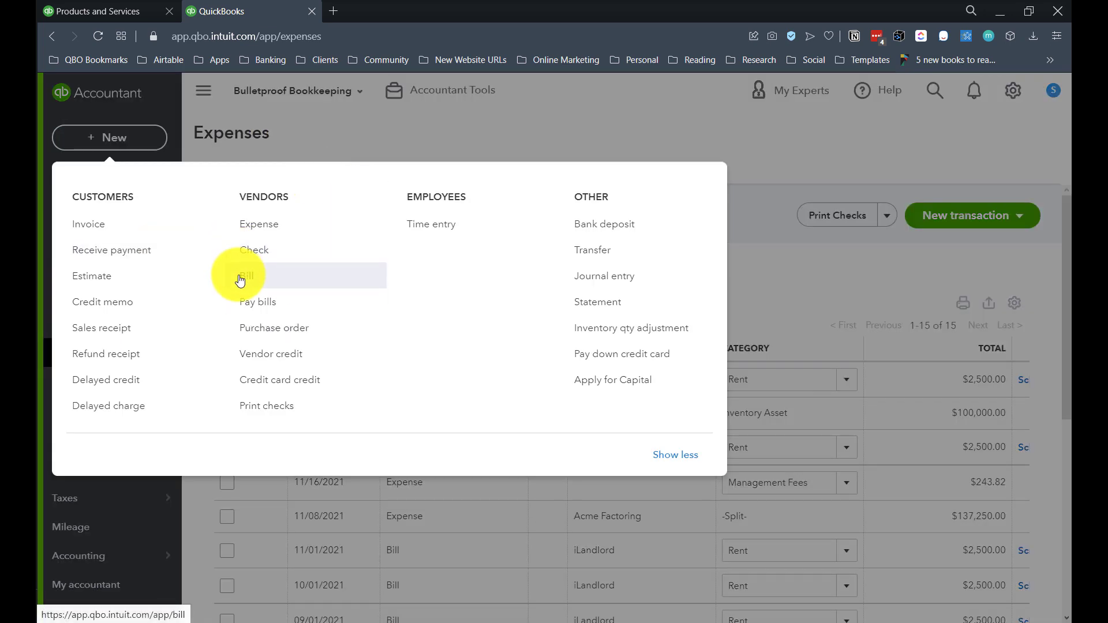
left_click(241, 281)
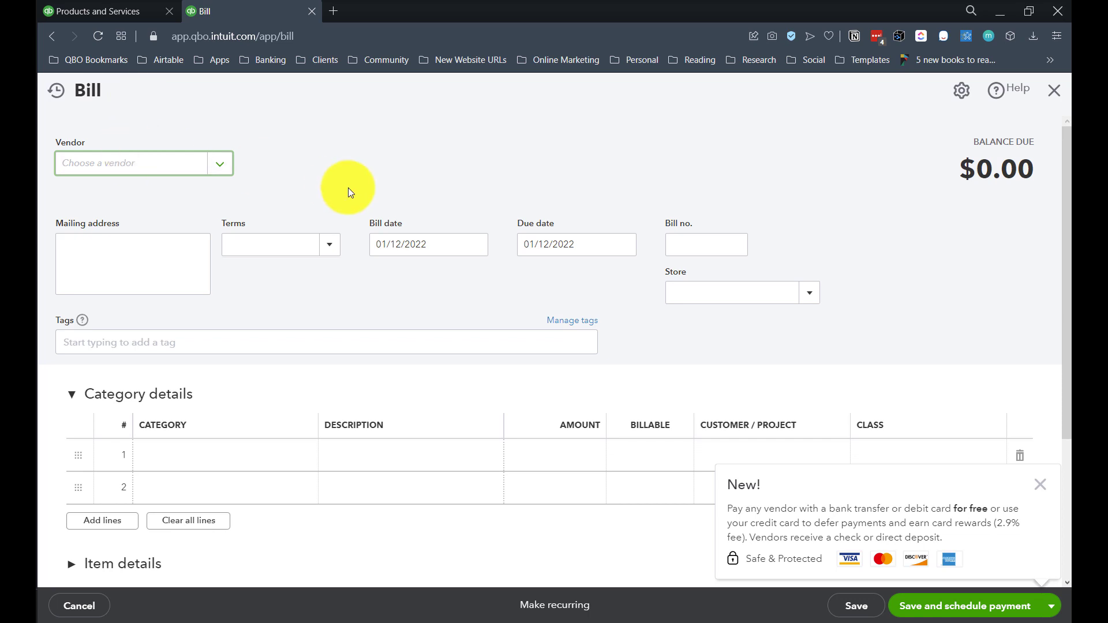
scroll(284, 242, "down", 3)
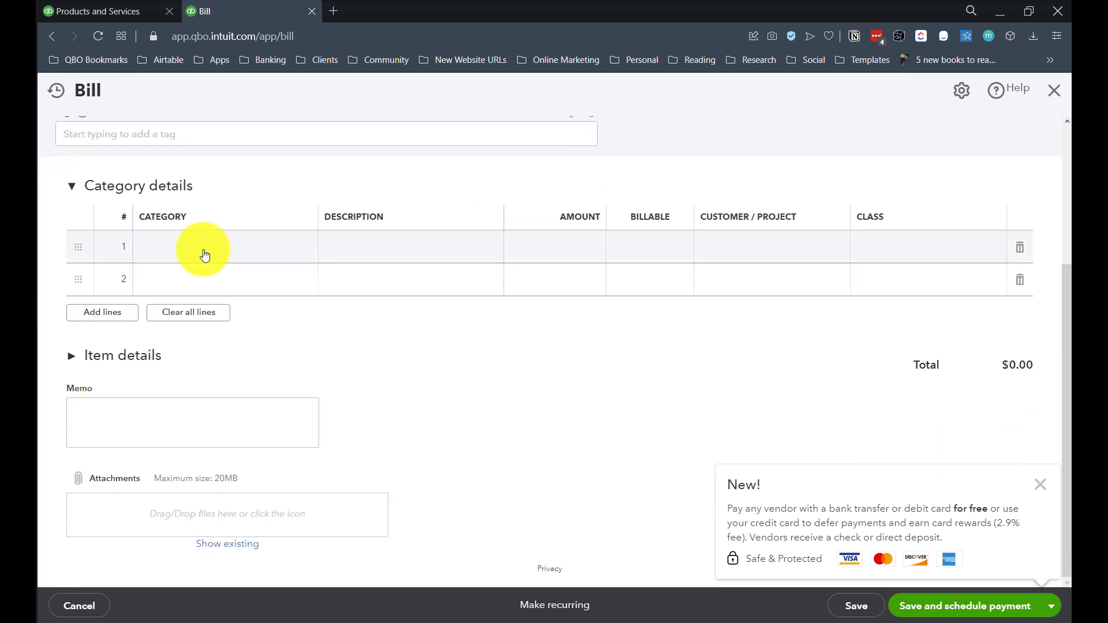
left_click(199, 247)
left_click(199, 247)
type("renb")
key("BackSpace")
type("t")
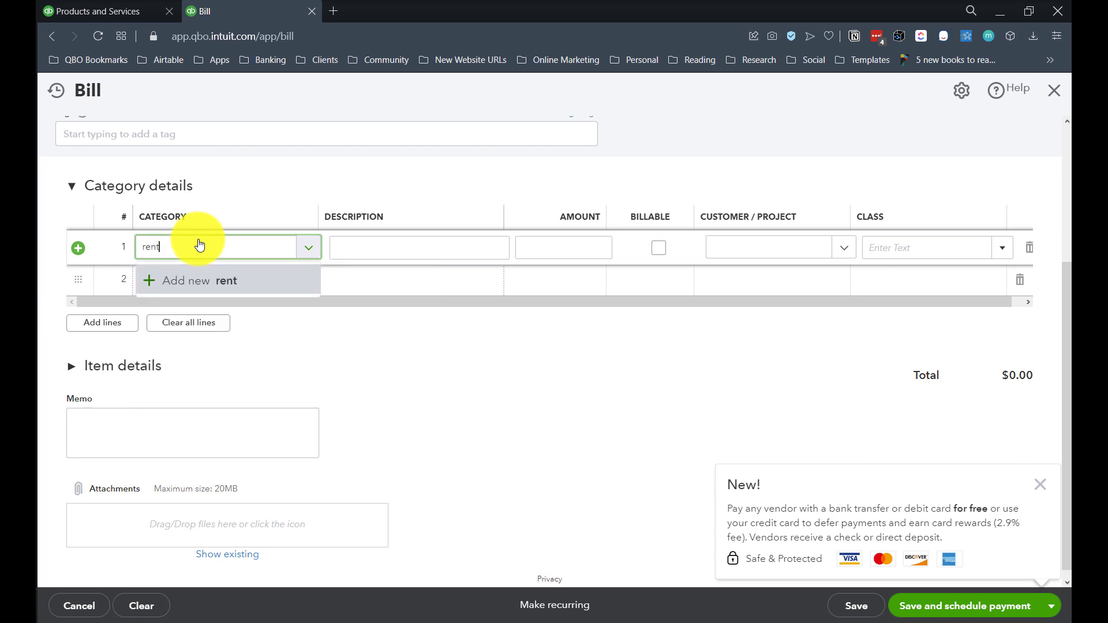
left_click(168, 322)
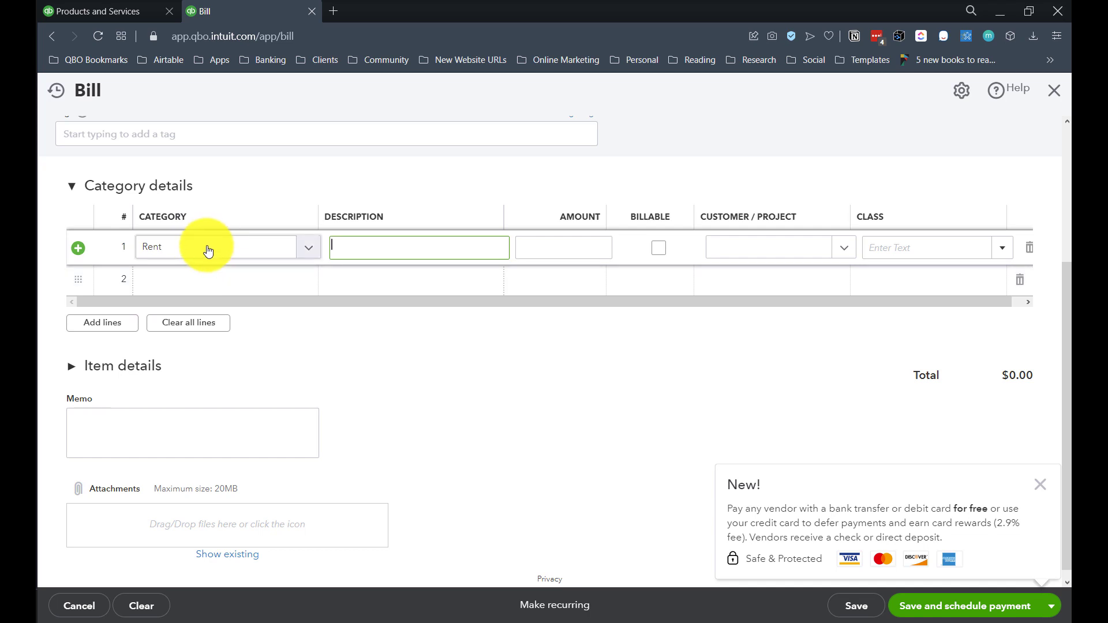
Set the bill date to 01/01/2022 and leave the bill without saving.
scroll(208, 250, "up", 4)
left_click(450, 242)
left_click(478, 244)
left_click(506, 324)
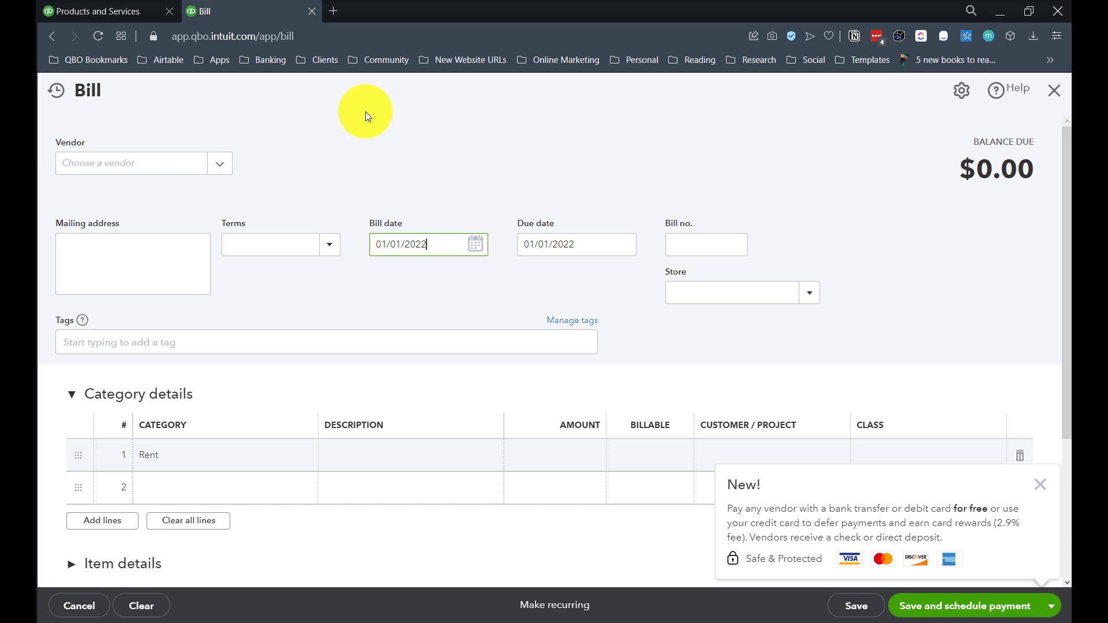
left_click_drag(433, 243, 386, 243)
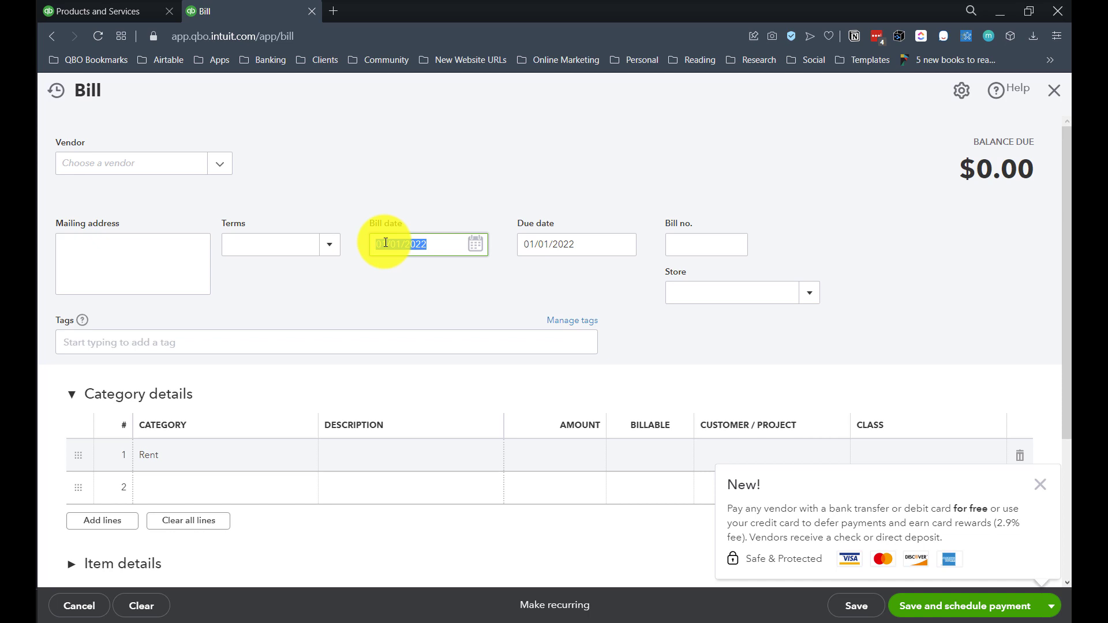
left_click_drag(386, 243, 351, 214)
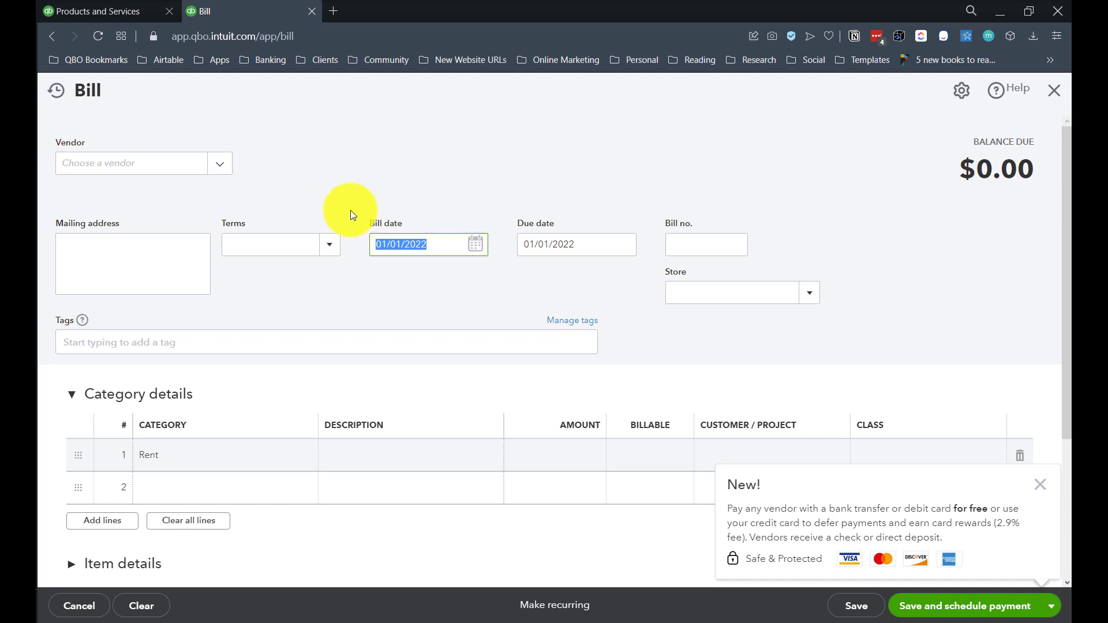
left_click_drag(443, 243, 292, 214)
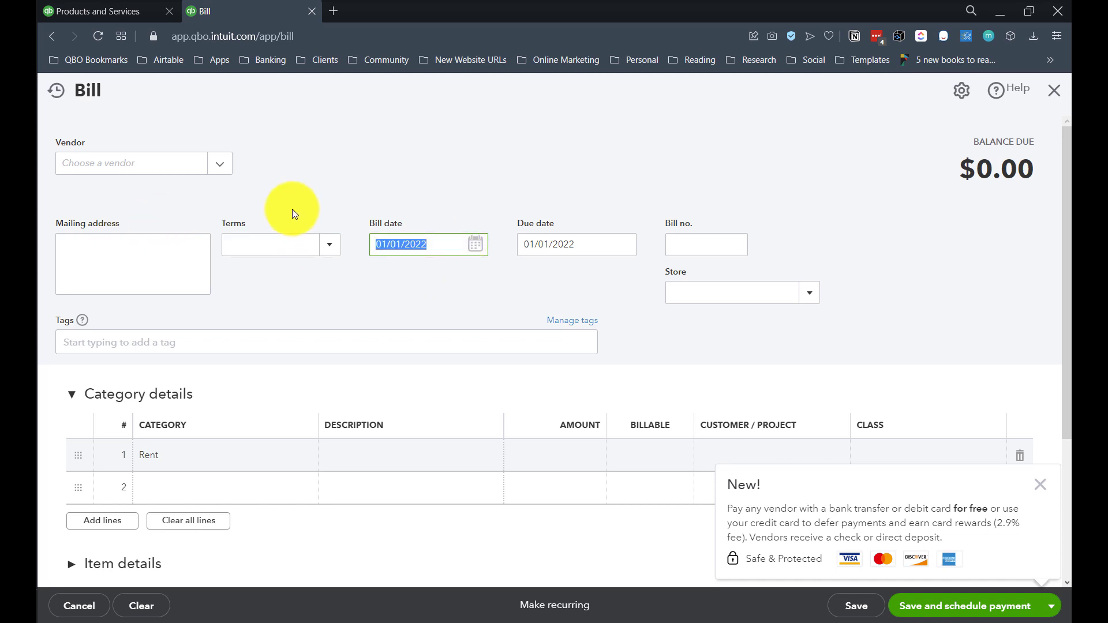
left_click(1055, 92)
left_click(637, 371)
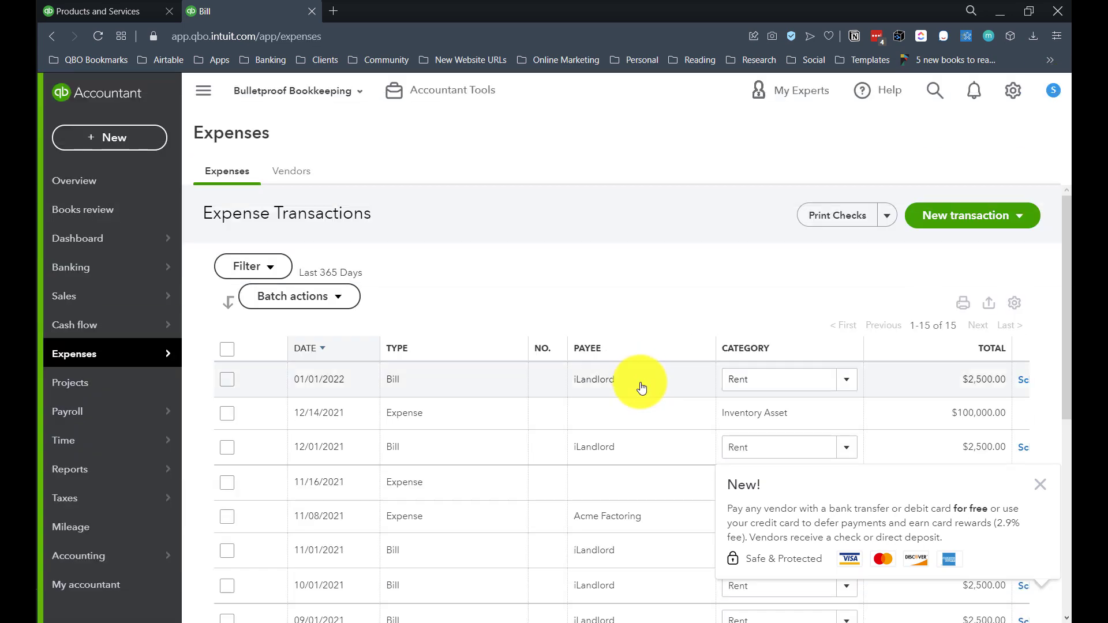
Open the Pay Bills form and mark the iLandlord bill due 02/01/2021 for payment.
left_click(116, 137)
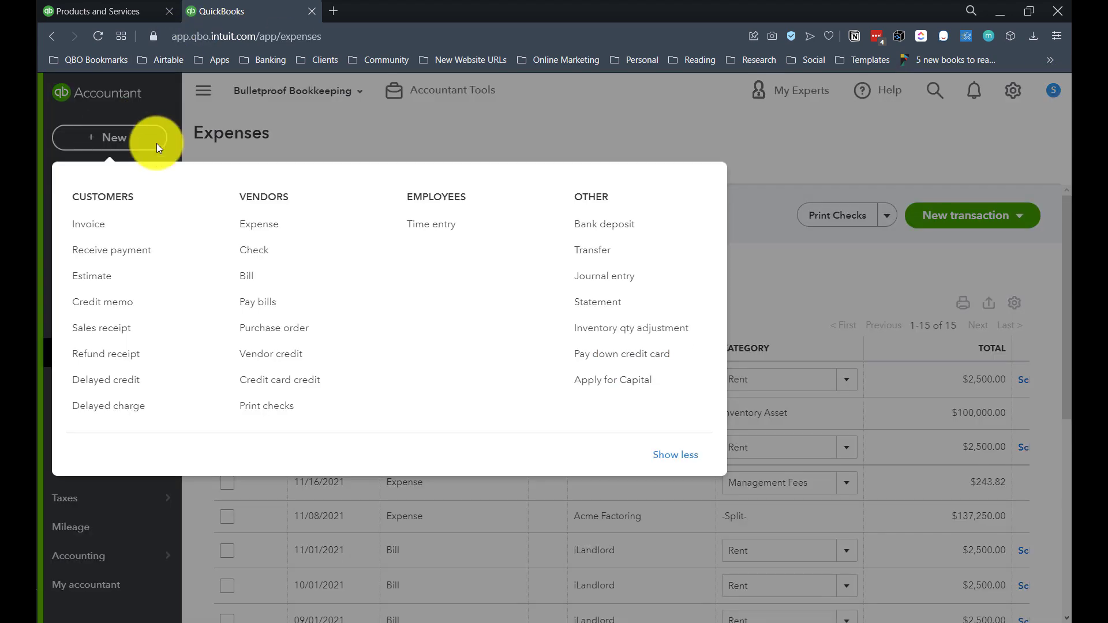
left_click(266, 311)
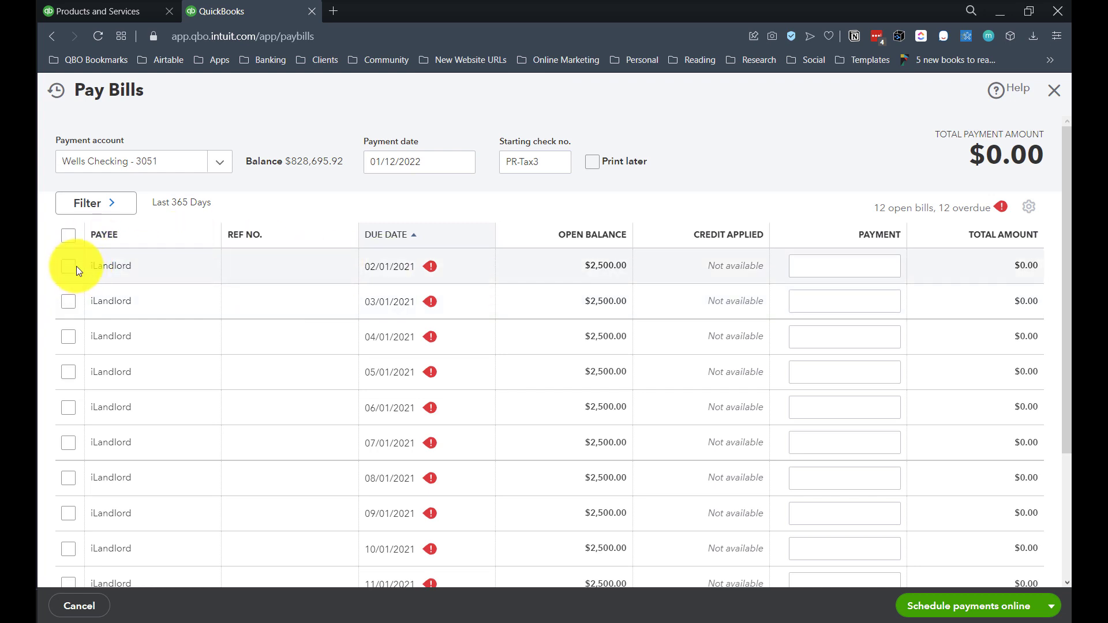
left_click(113, 266)
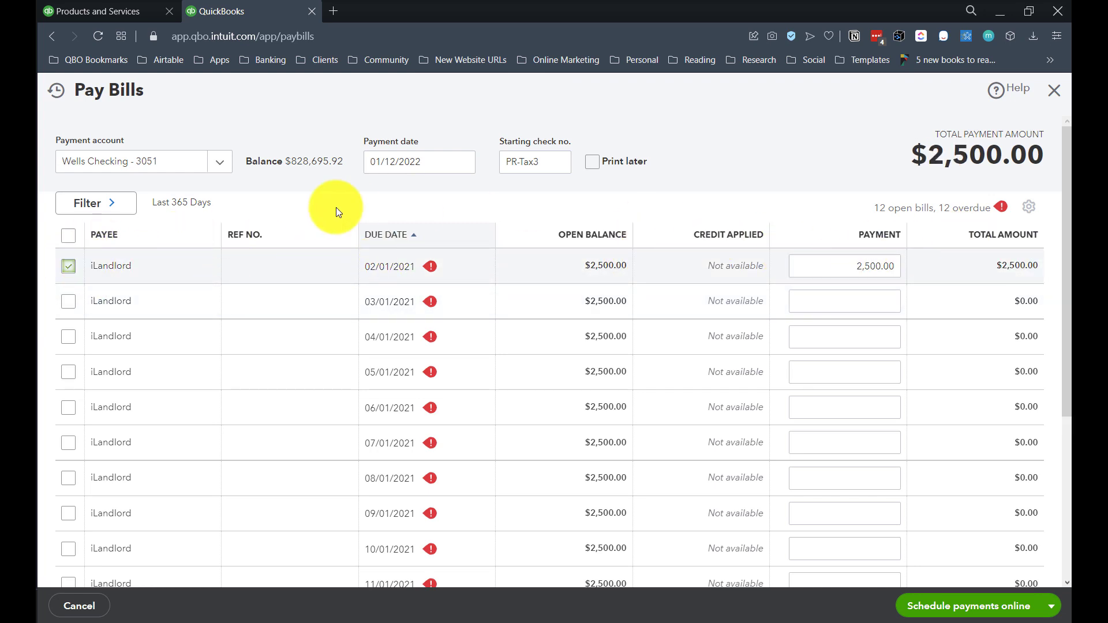
Examine the payment account, the payment totals below the bill list and the starting check number.
left_click(220, 161)
left_click(220, 162)
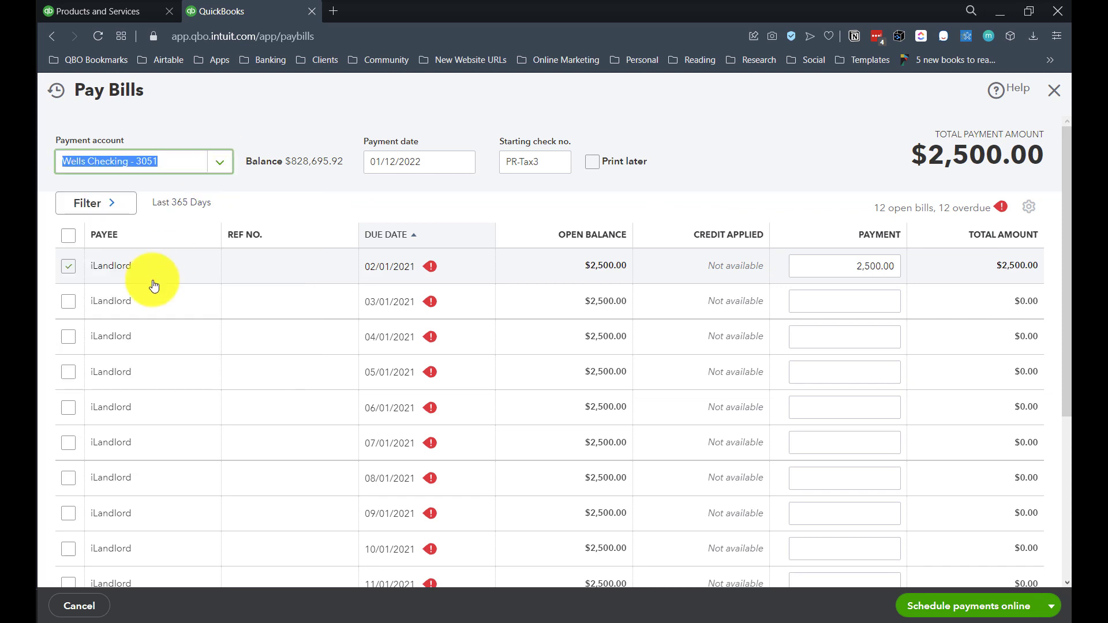
scroll(629, 347, "down", 5)
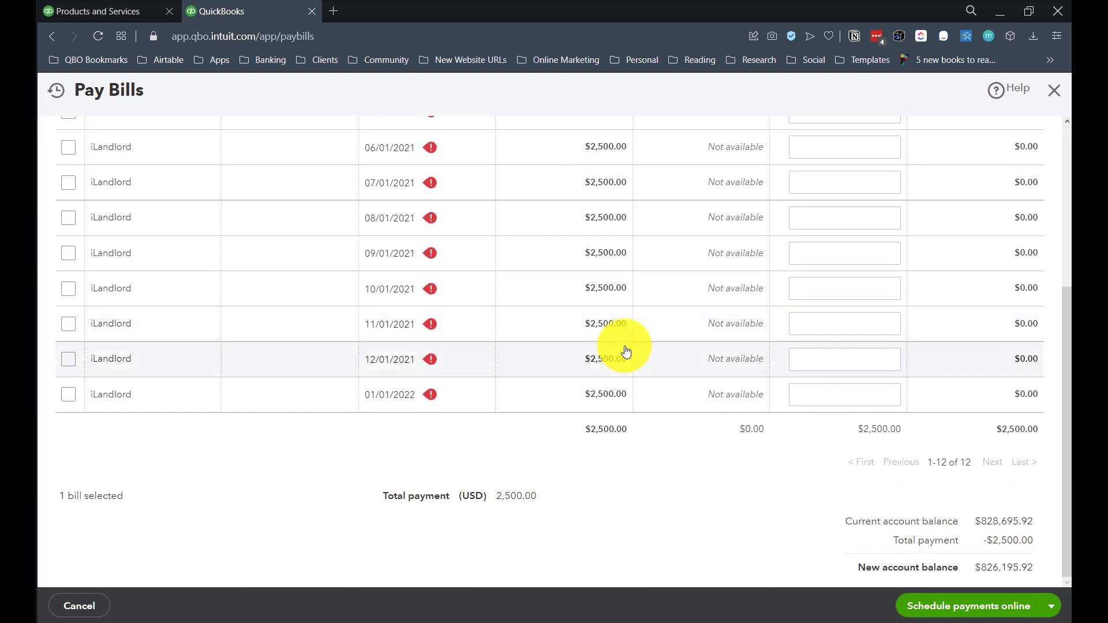
scroll(593, 347, "up", 5)
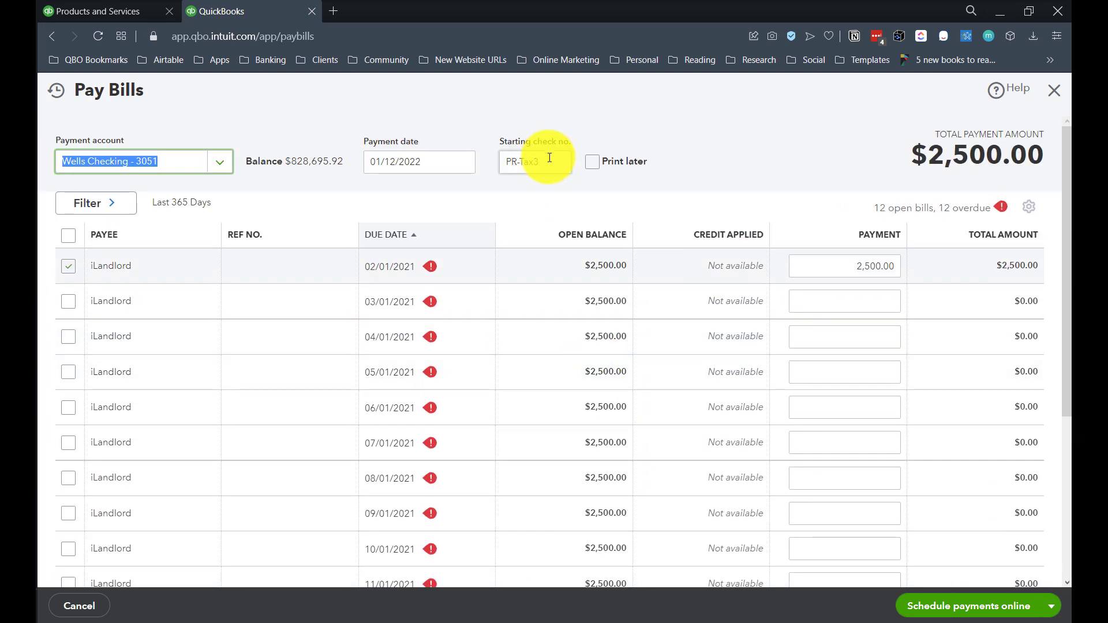
left_click(528, 156)
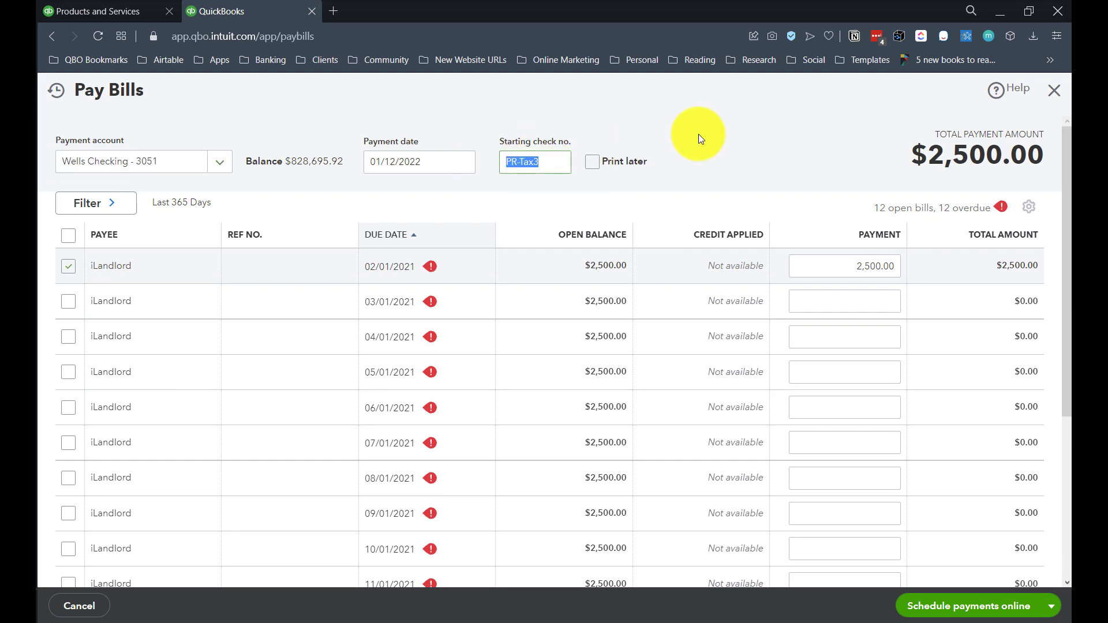
Try the Capital One credit card and BofA as payment accounts to compare the check number options.
left_click(218, 160)
left_click(164, 374)
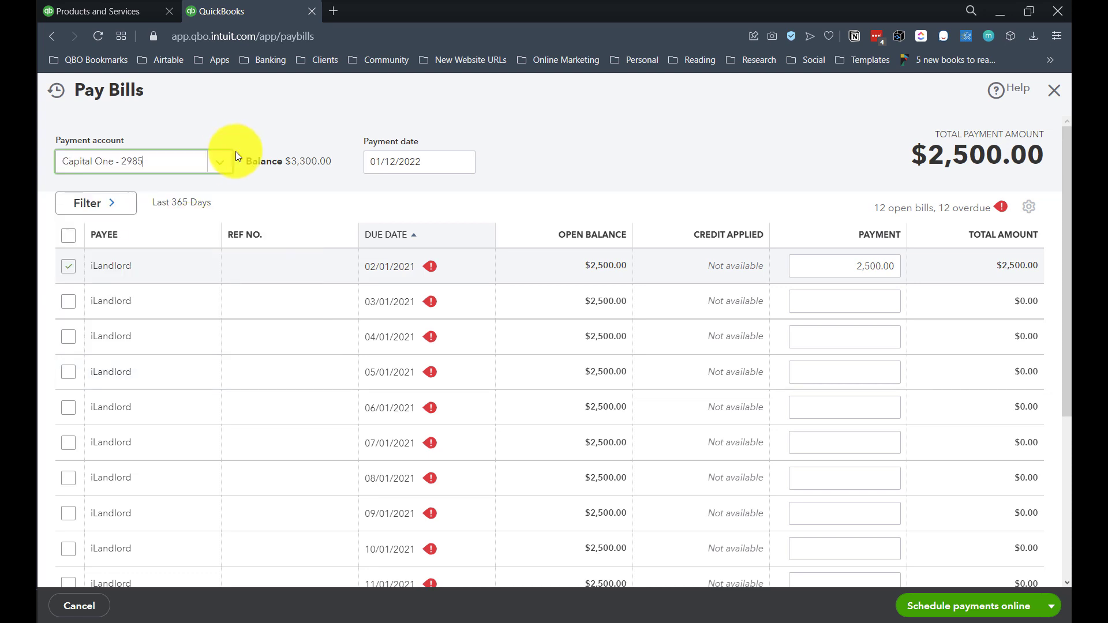
left_click(539, 159)
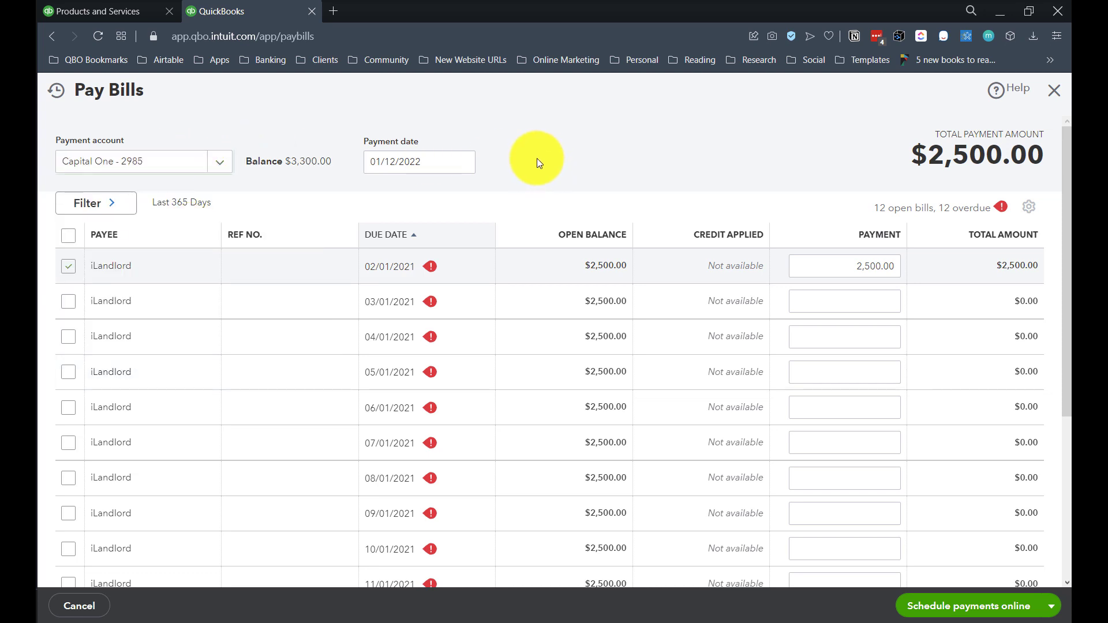
left_click(216, 159)
scroll(208, 277, "up", 5)
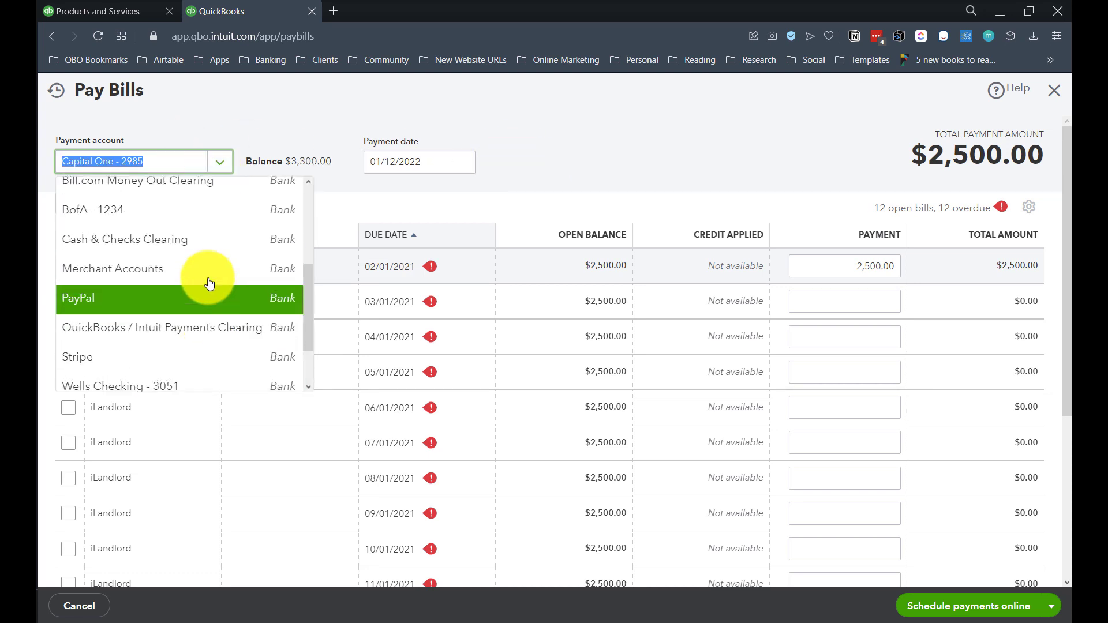
scroll(120, 289, "down", 3)
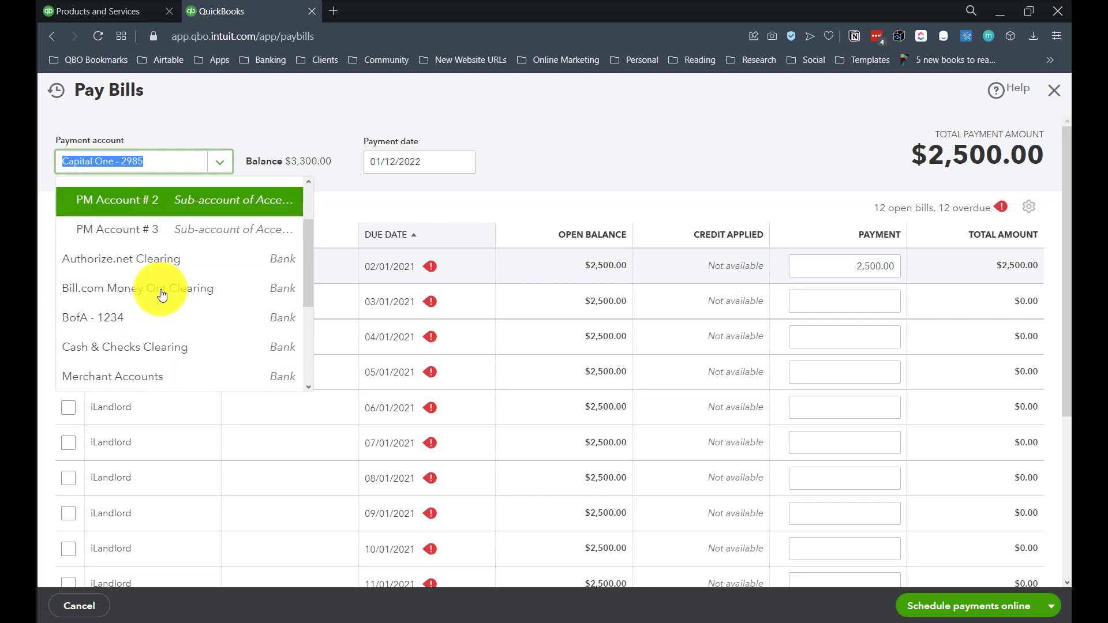
left_click(118, 254)
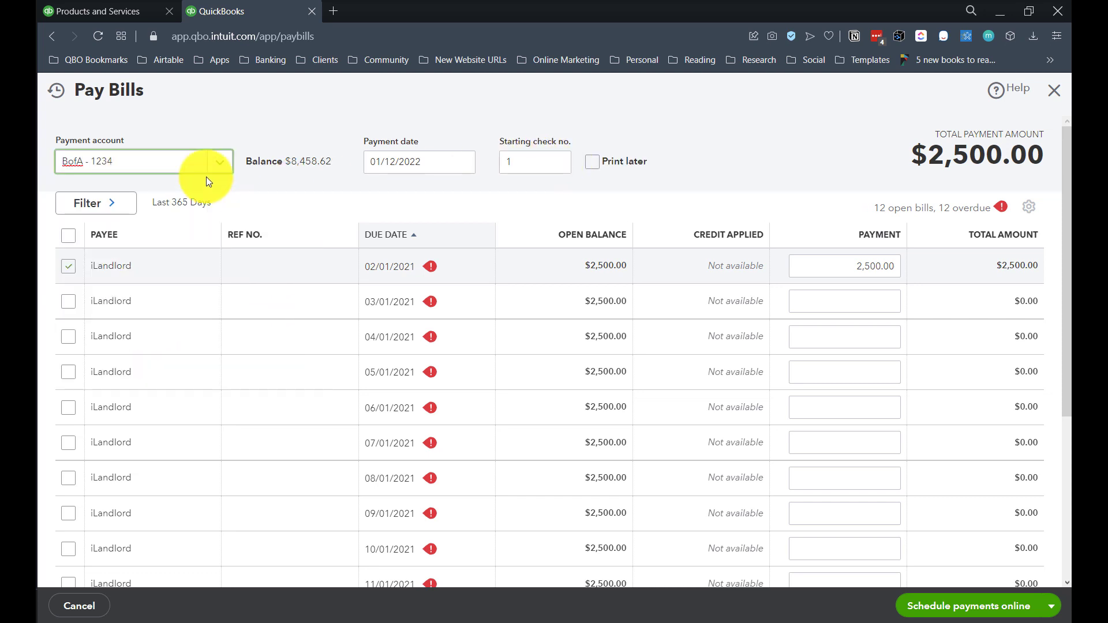
Set the payment account to the Capital One credit card and select the payment date.
left_click(183, 163)
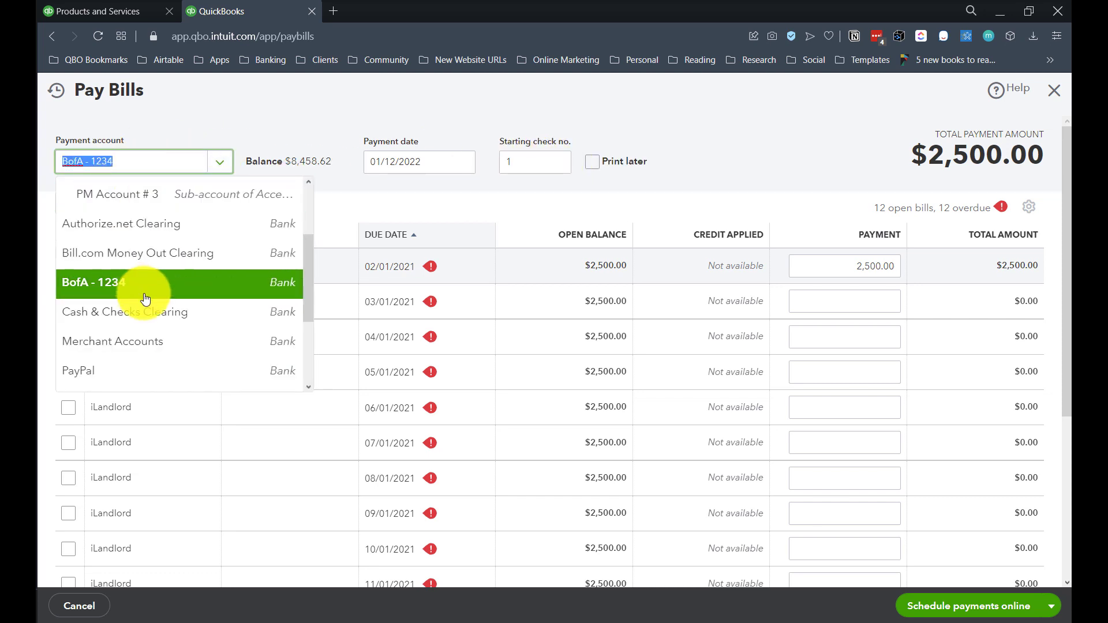
scroll(167, 315, "down", 3)
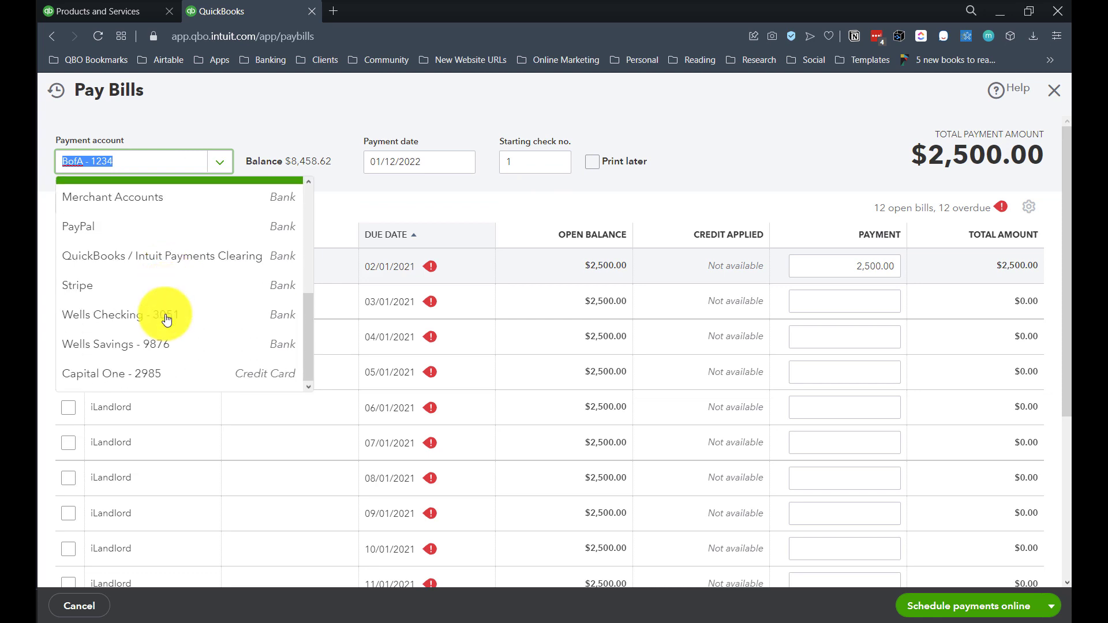
left_click(159, 372)
left_click_drag(426, 165, 371, 163)
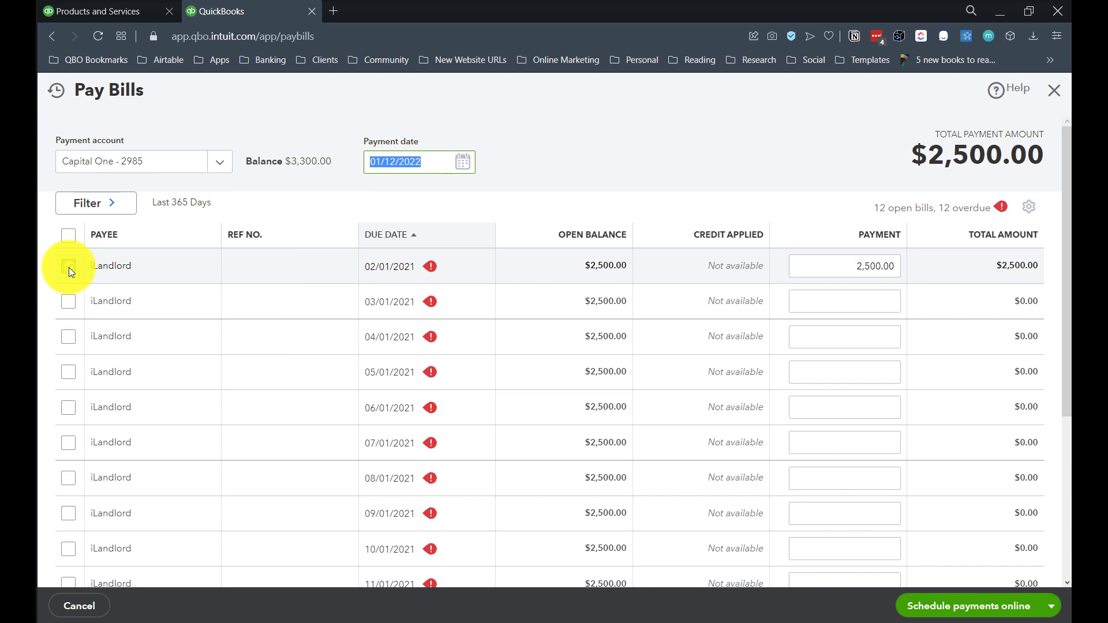
Mark the iLandlord bills due 03/01/2021 and 04/01/2021 for payment too, and highlight the total payment amount.
left_click(67, 301)
left_click(67, 337)
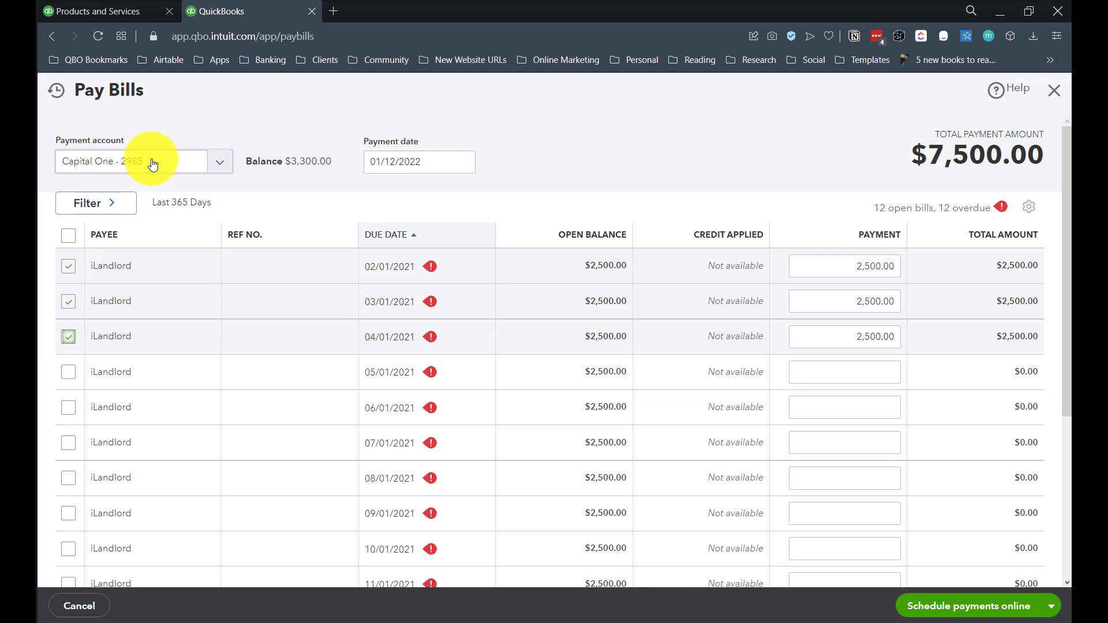
double_click(1002, 154)
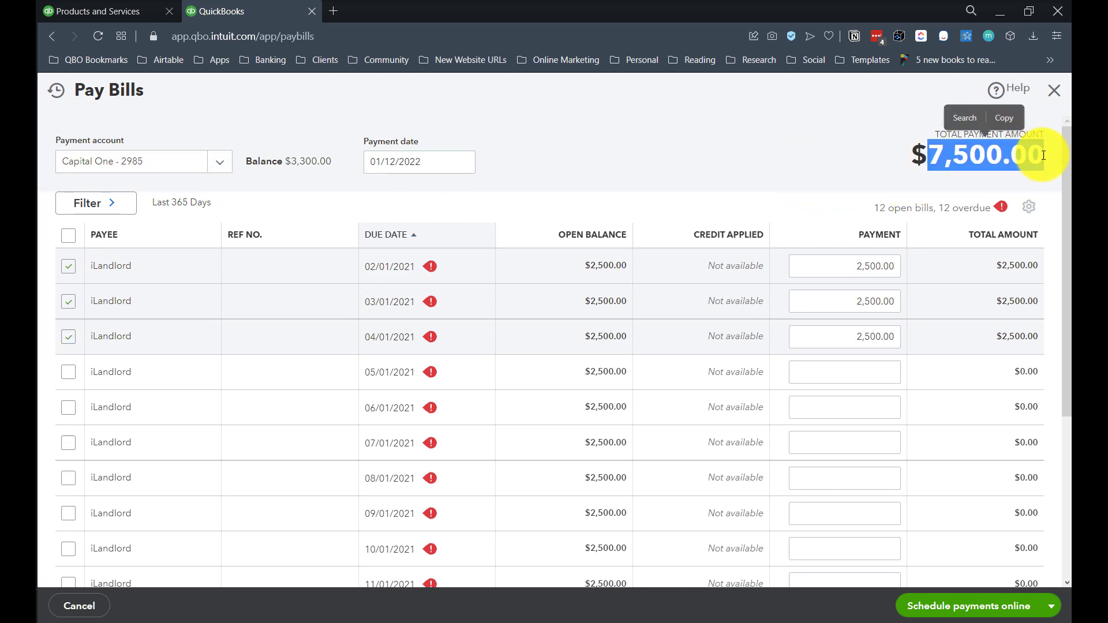
Clear the bills marked for payment, mark only the iLandlord bill due 02/01/2021, and review the saving options for the payment.
left_click(69, 267)
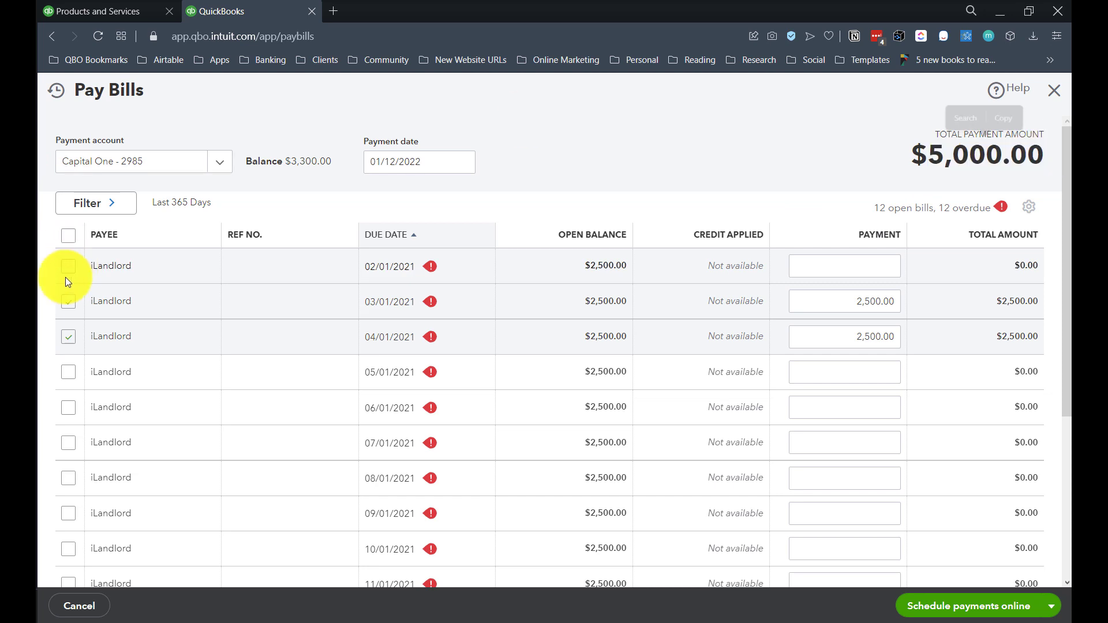
left_click(68, 300)
left_click(69, 335)
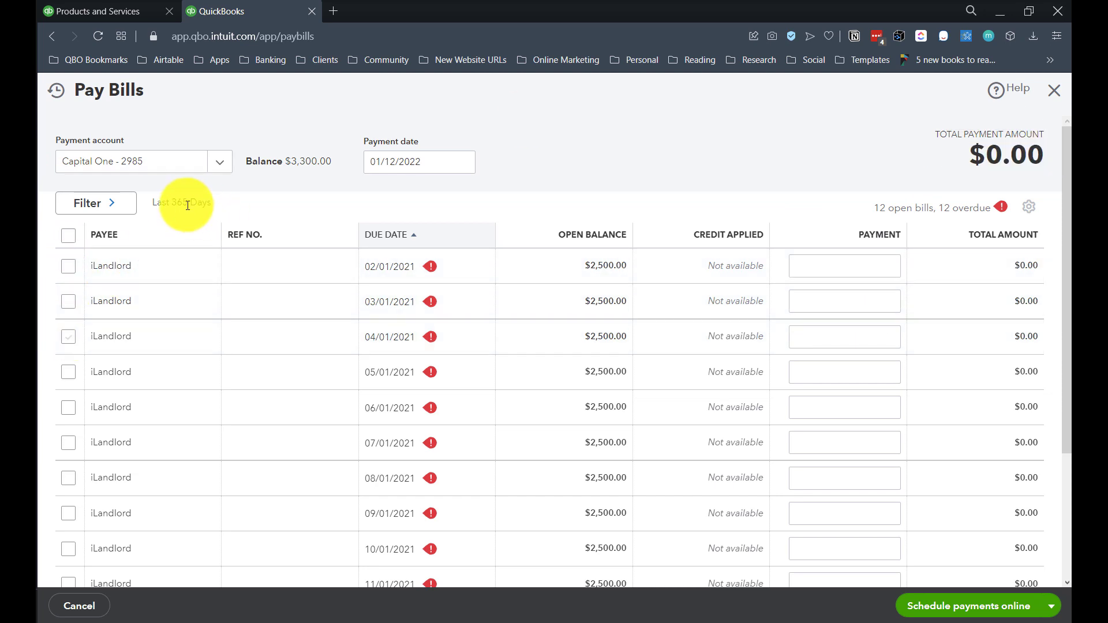
left_click(68, 266)
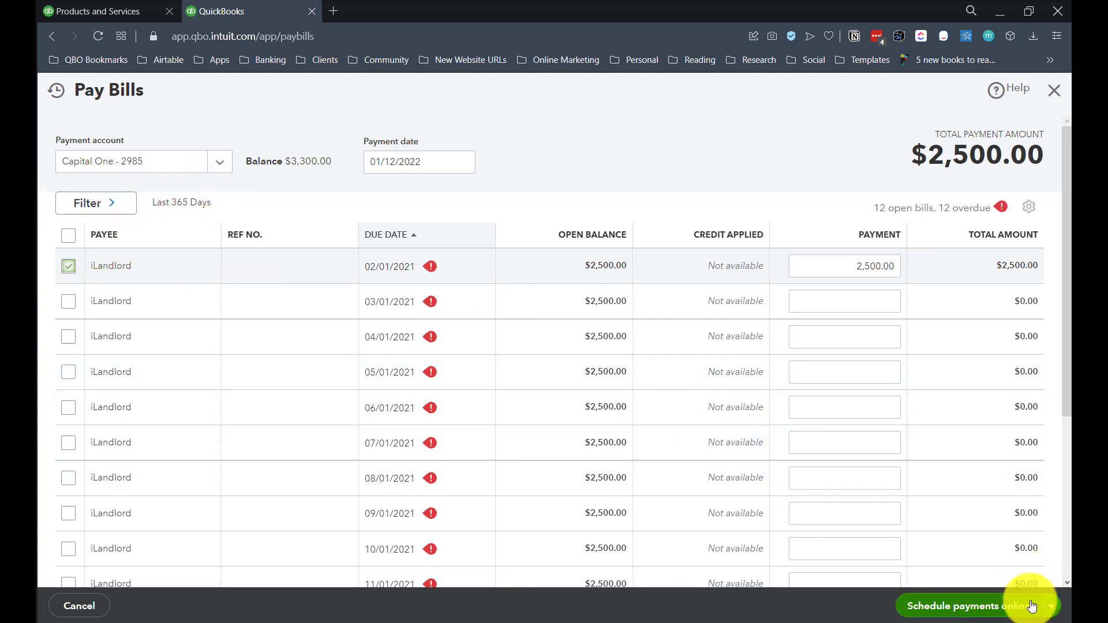
left_click(1051, 605)
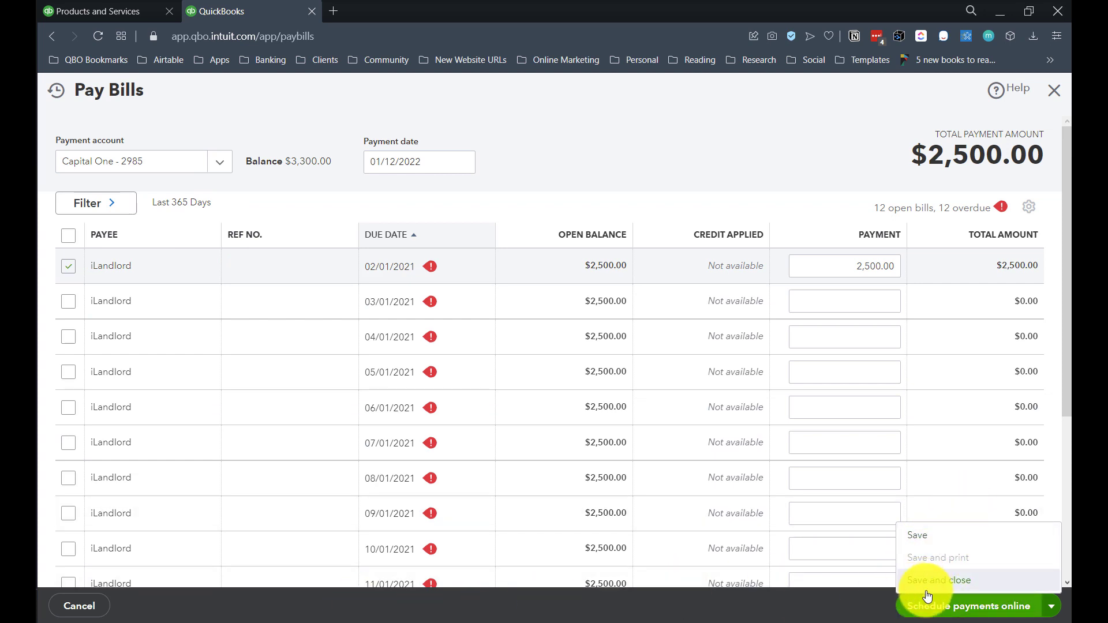
left_click(553, 167)
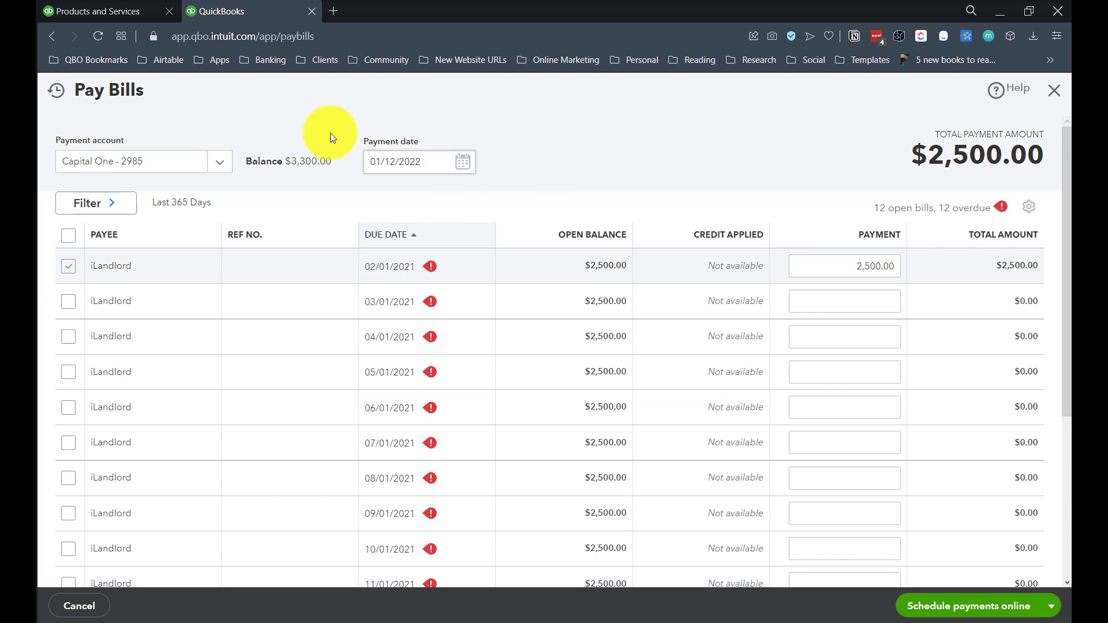
Close the Pay Bills page without saving the payment and return to Products and Services.
left_click(140, 5)
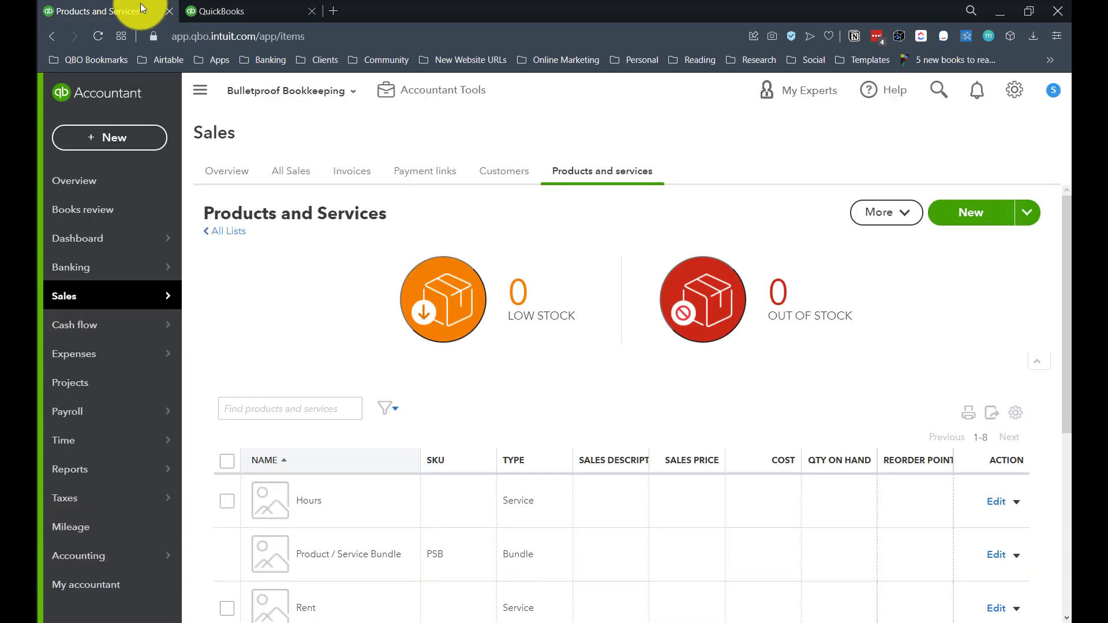
left_click(220, 8)
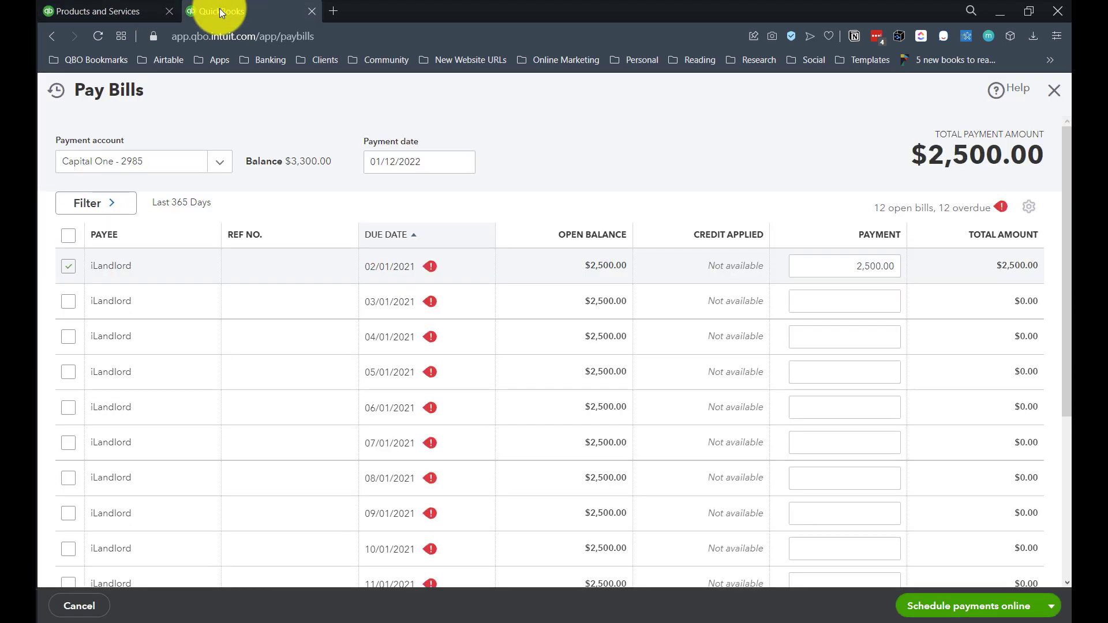
left_click(307, 11)
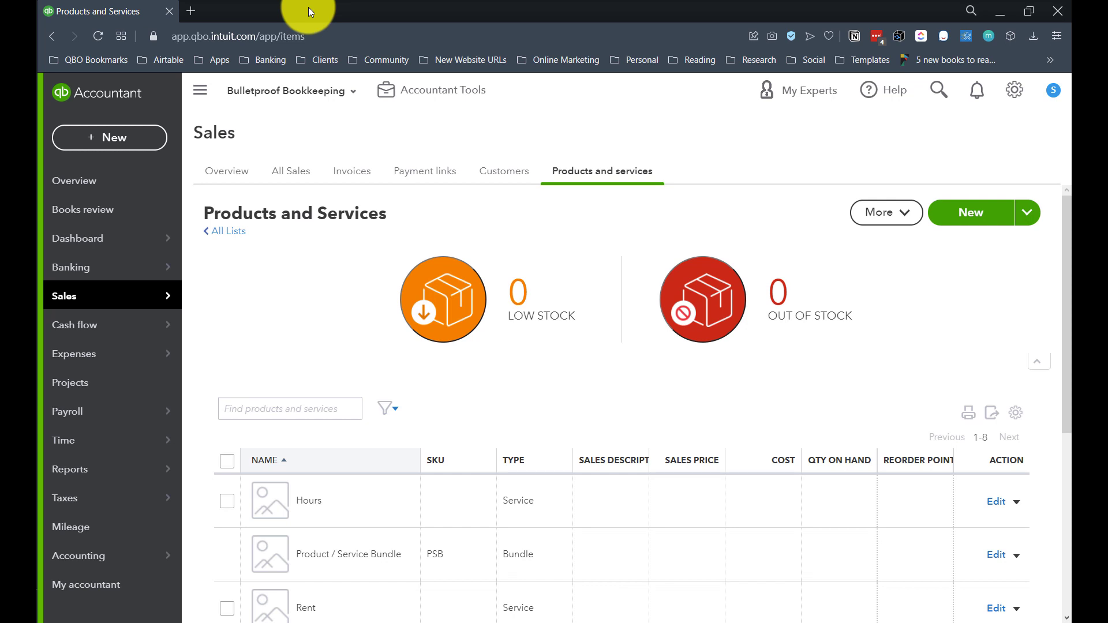
Review the new transaction types available for customers, vendors, employees and other.
left_click(100, 141)
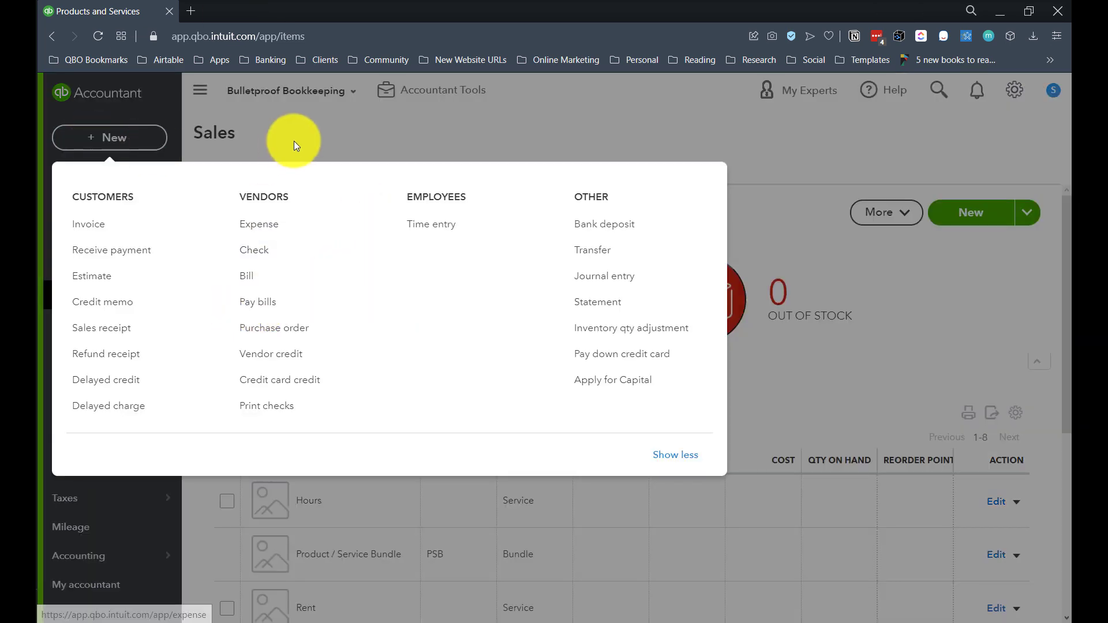
left_click(445, 138)
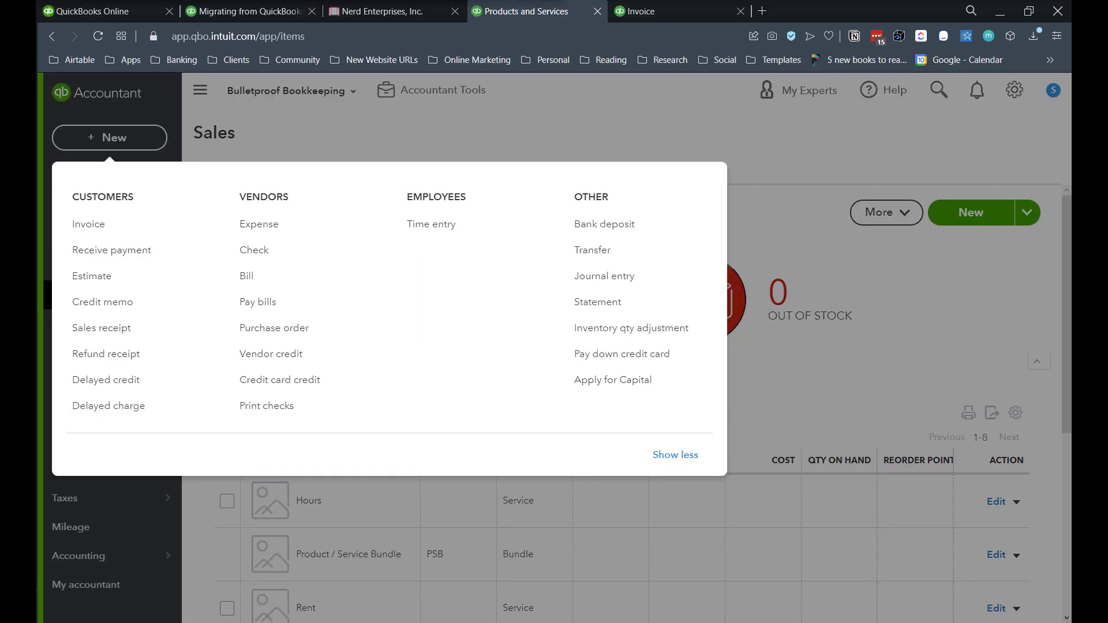
left_click(538, 130)
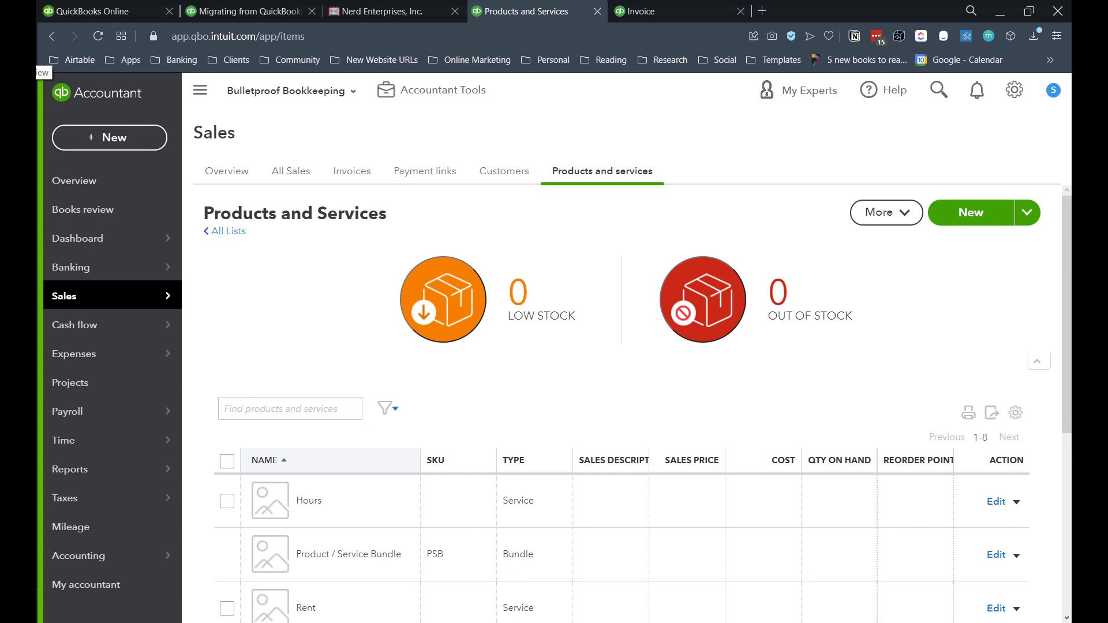
View the Wells Checking transactions for review in Banking and examine the banks offered for linking an account.
mouse_move(75, 270)
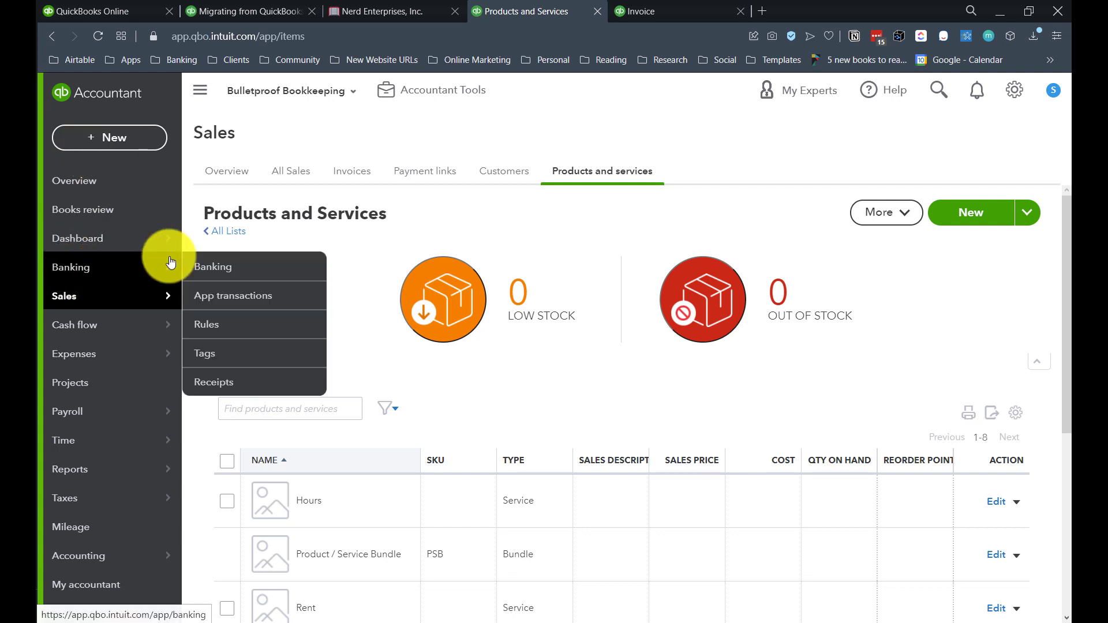
left_click(225, 278)
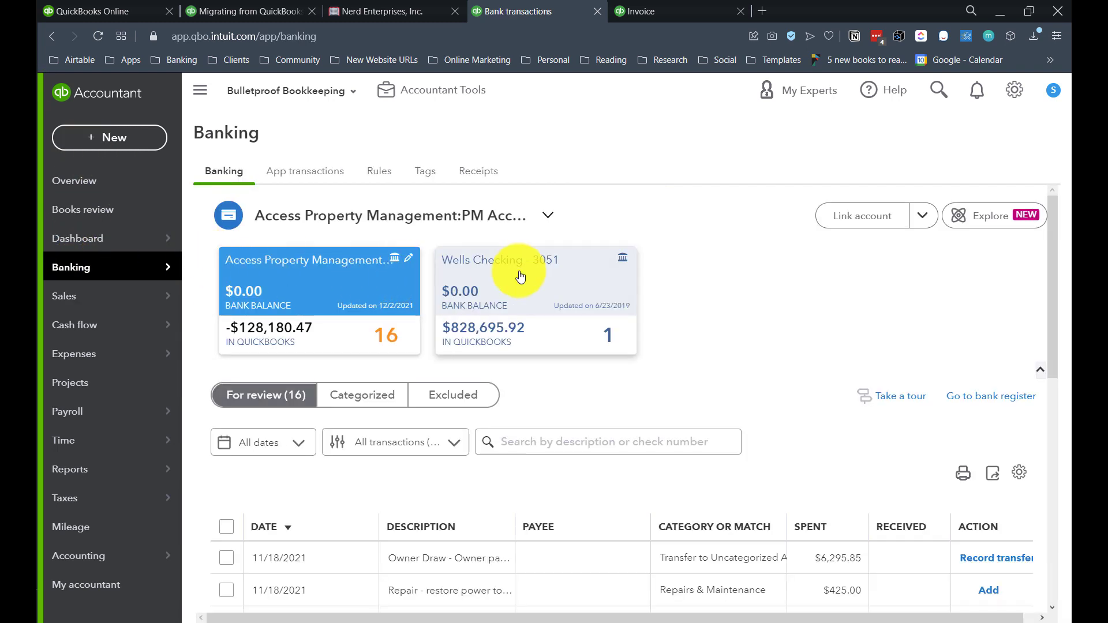
left_click(521, 276)
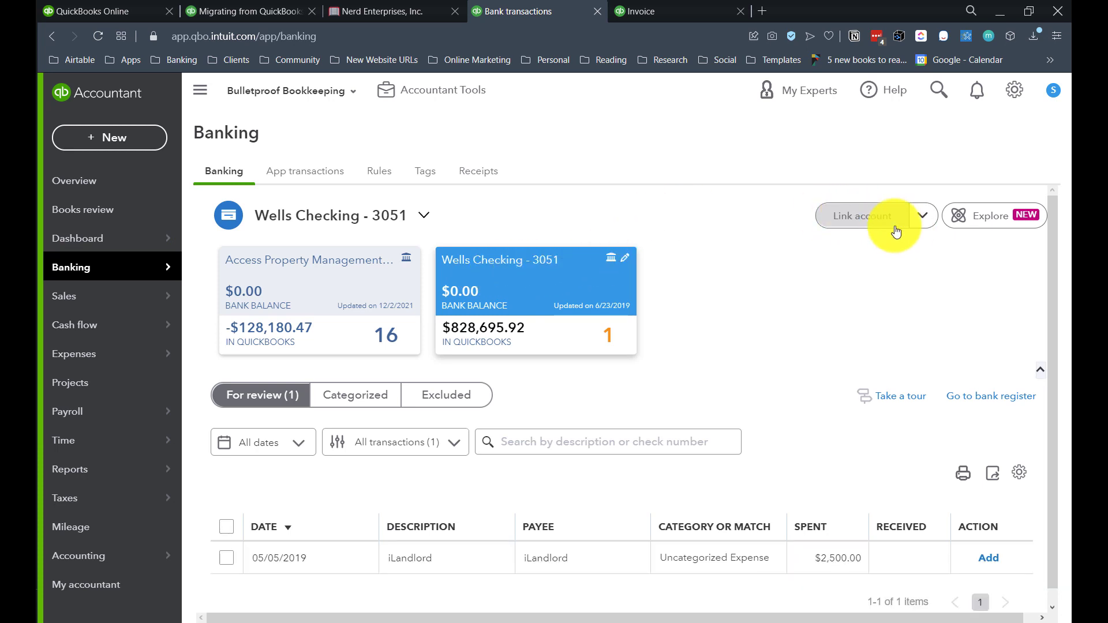
left_click(860, 216)
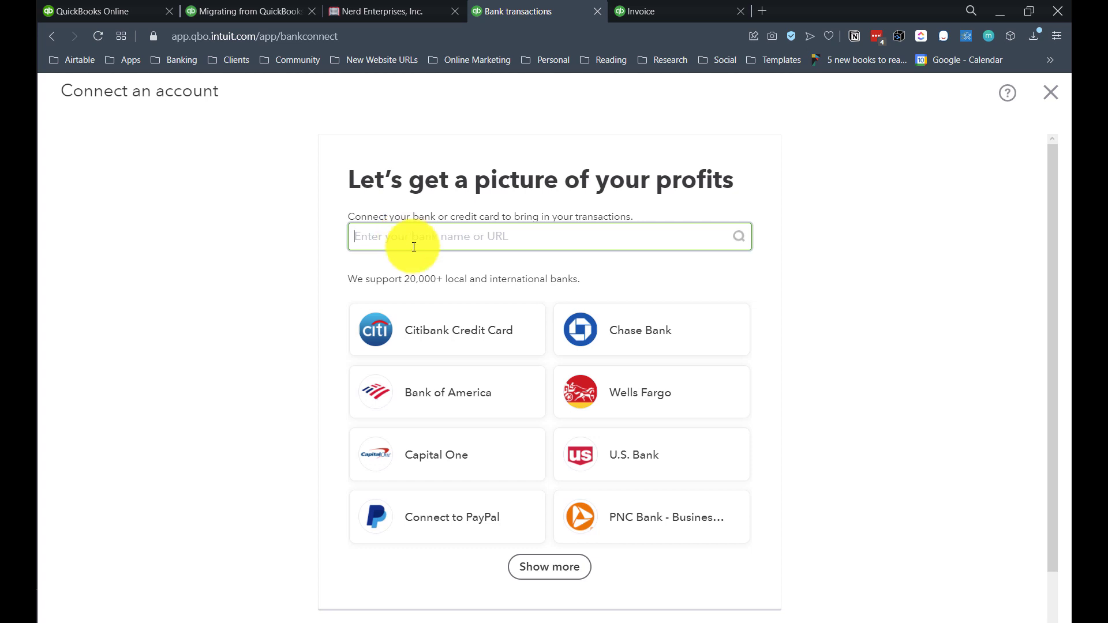
left_click(1051, 93)
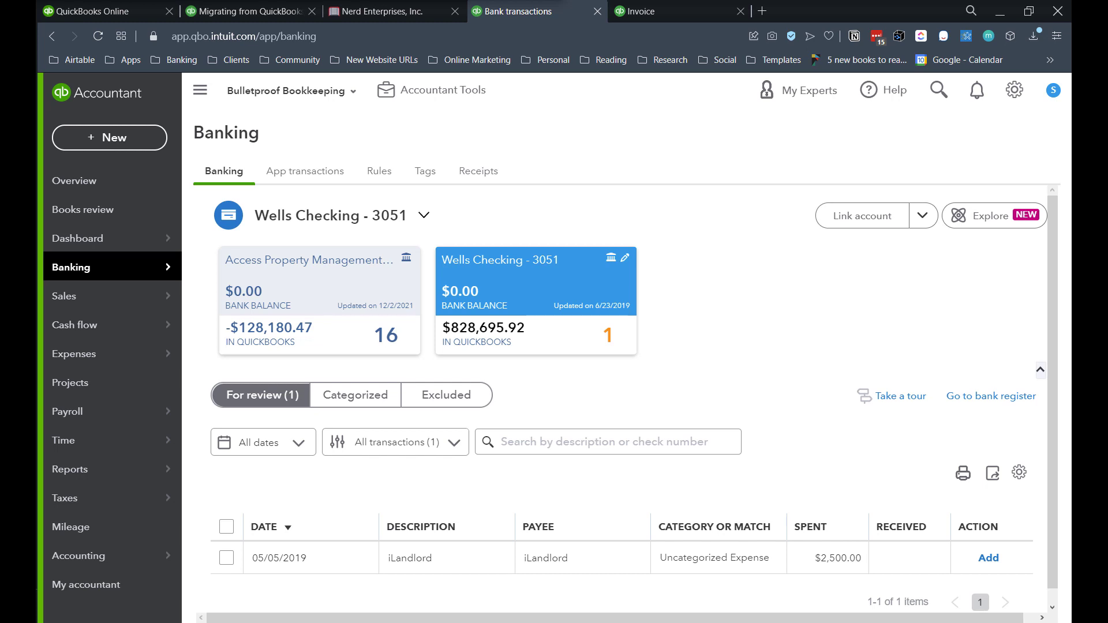
Look through the custom reports and the Favorites and Business overview groups of the standard reports.
left_click(68, 470)
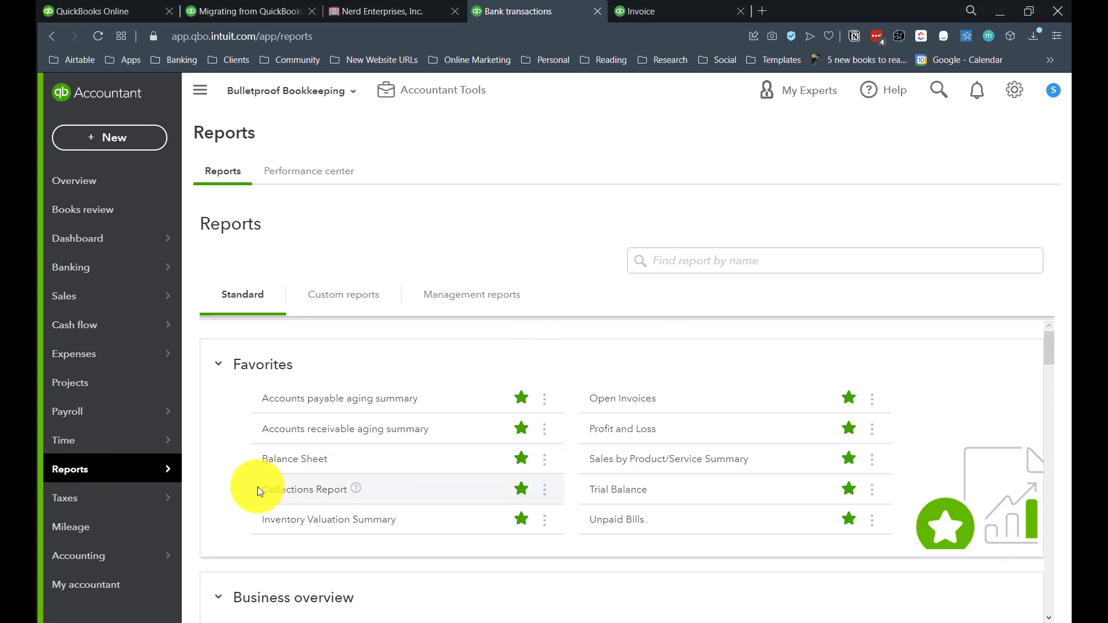
mouse_move(131, 472)
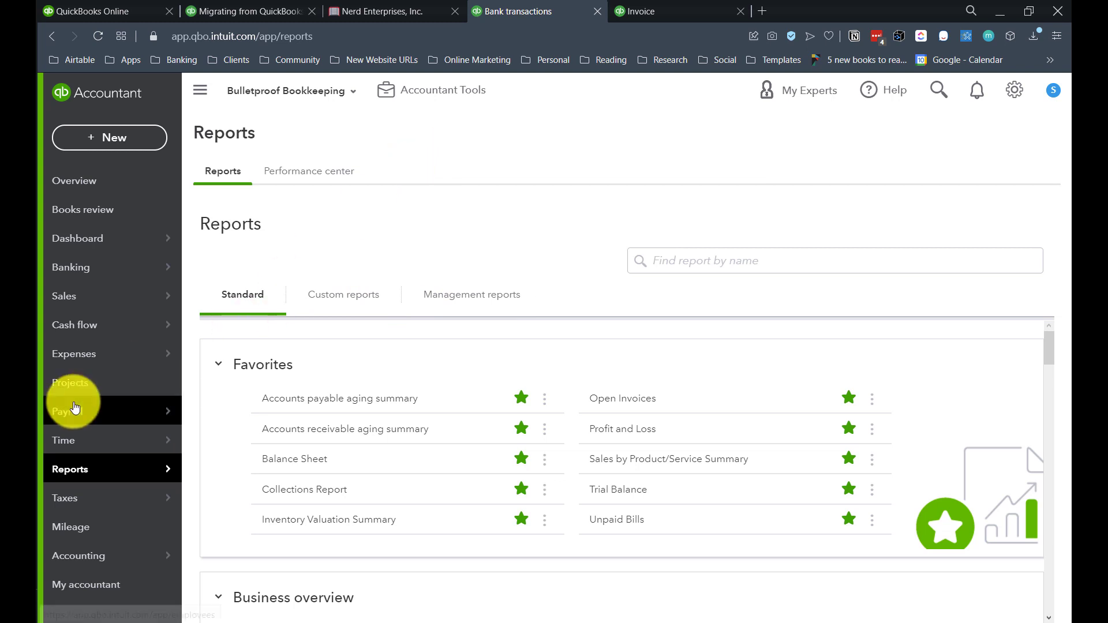
left_click(367, 299)
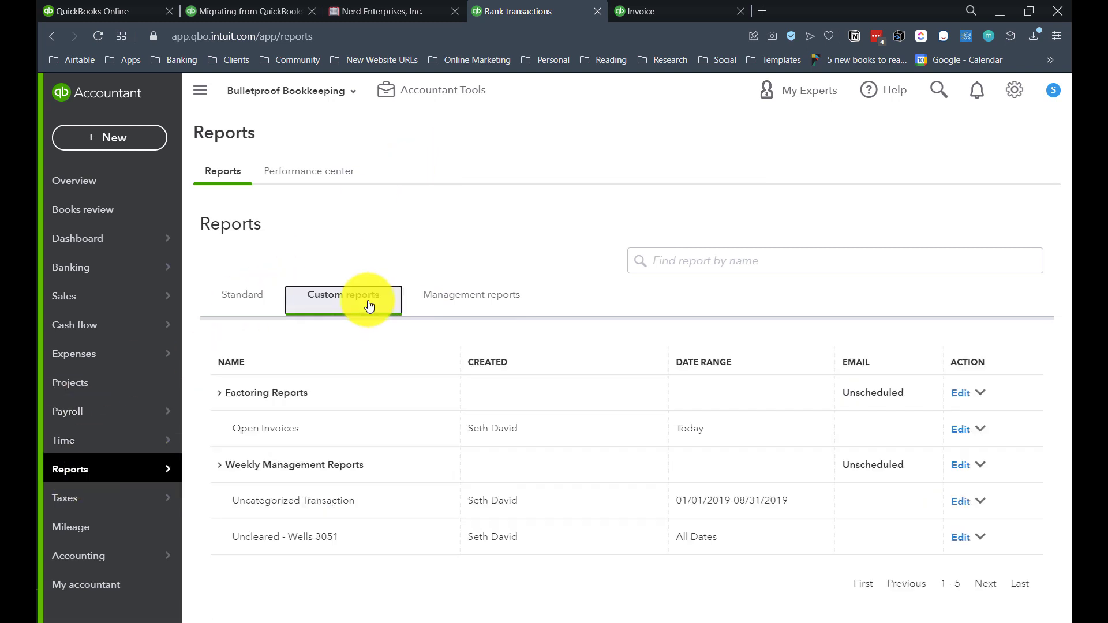
left_click(237, 299)
scroll(292, 387, "down", 3)
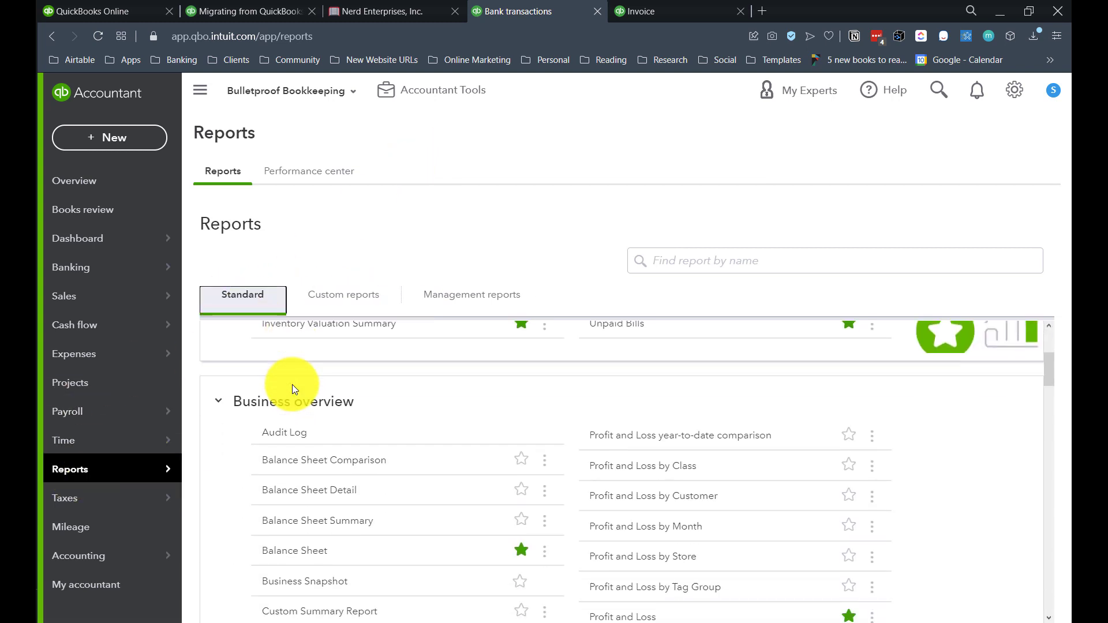
scroll(306, 369, "up", 4)
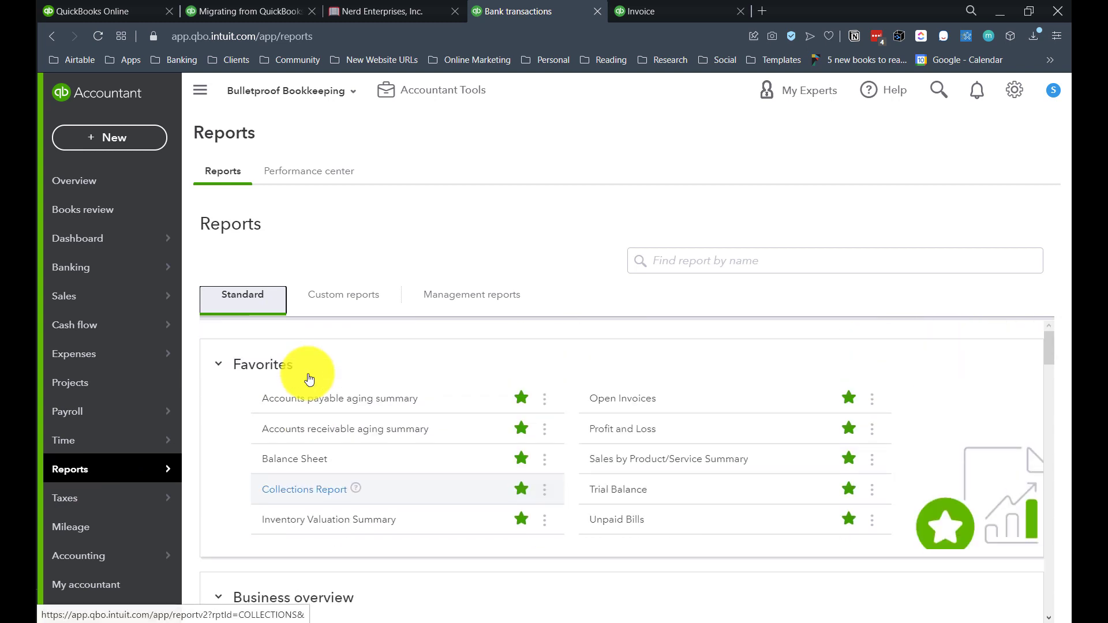
Open the Balance Sheet report and examine its bank accounts, accounts receivable and other assets.
left_click(292, 461)
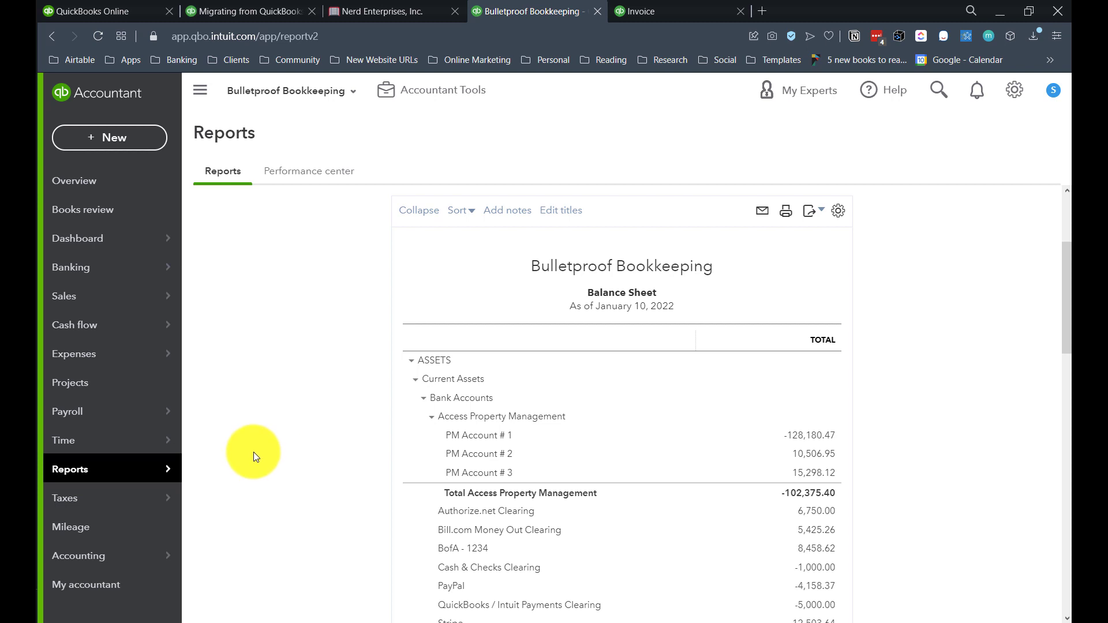
scroll(550, 311, "down", 1)
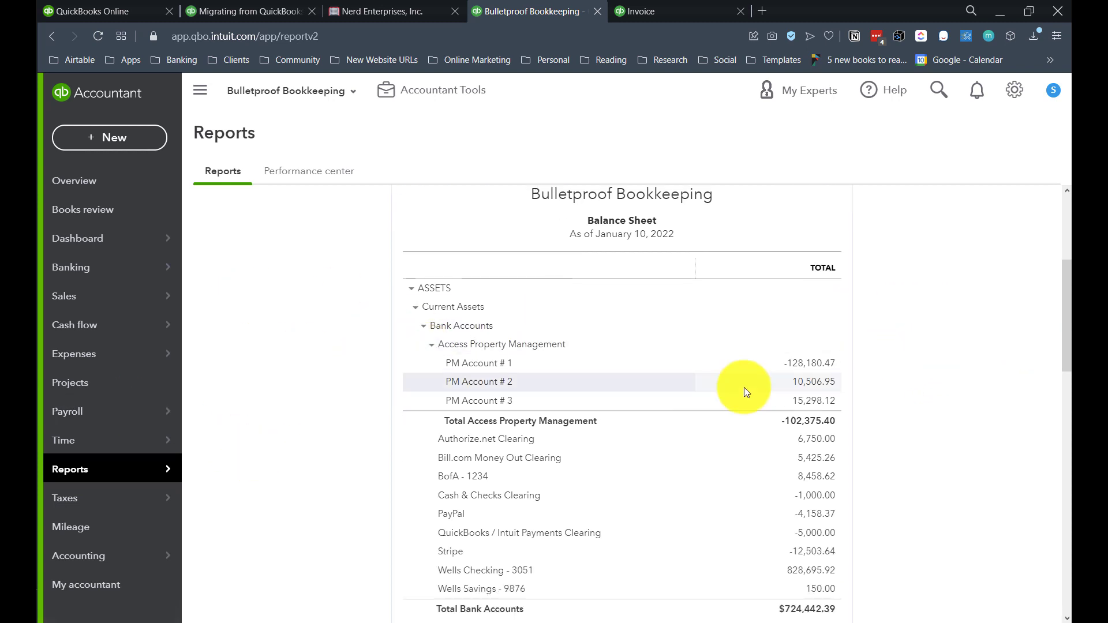
mouse_move(73, 354)
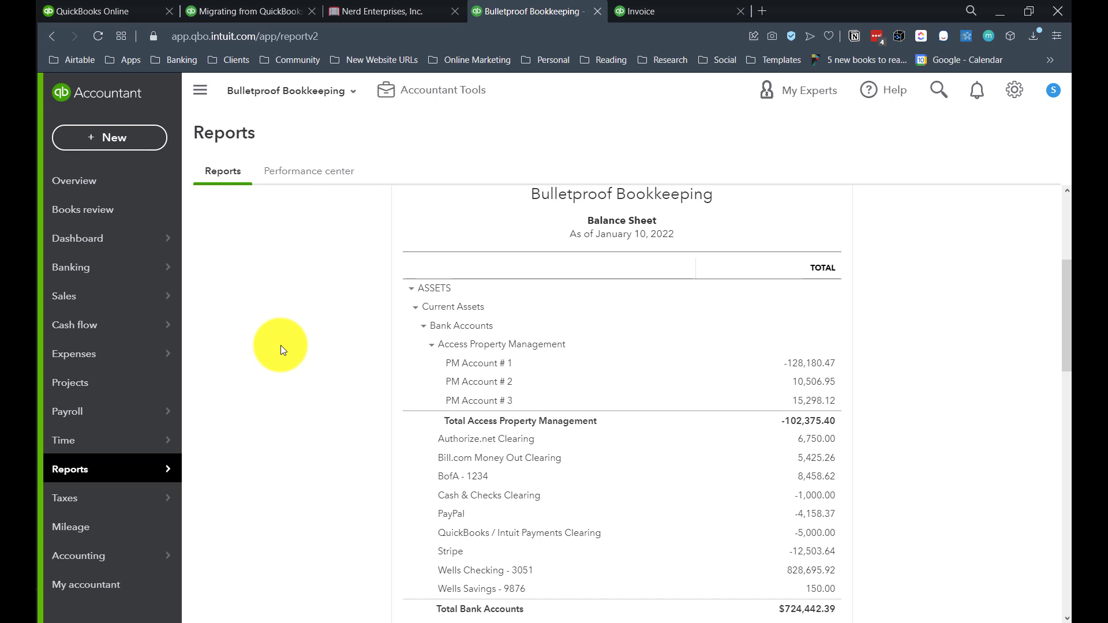
scroll(462, 386, "down", 3)
scroll(456, 439, "down", 1)
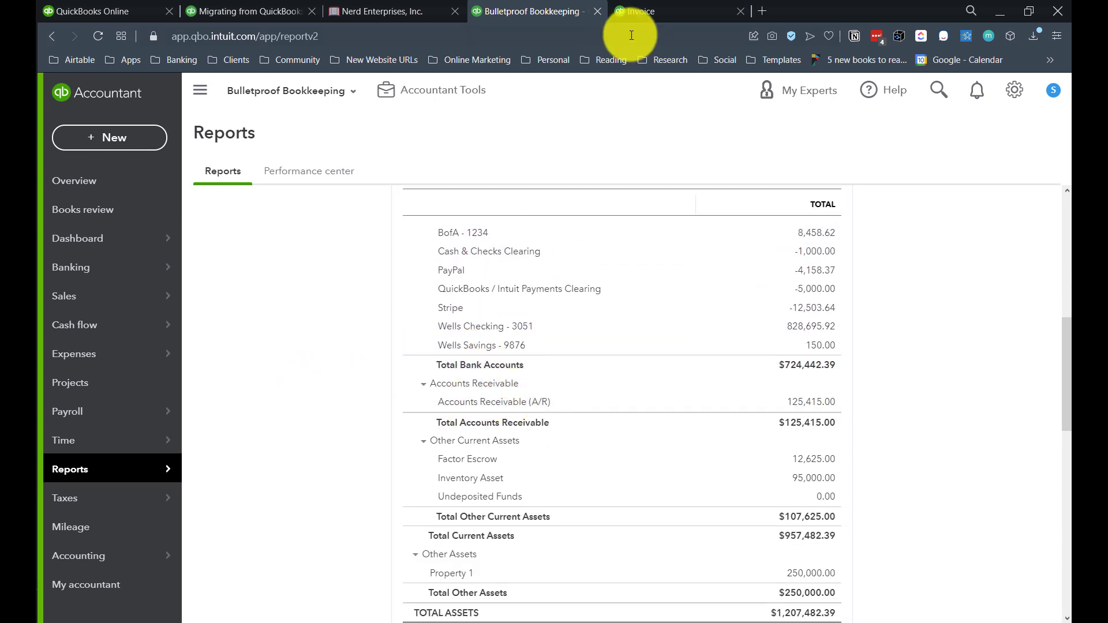
Replace the Invoice page with Payroll, and return to the Balance Sheet to check the Accounts Receivable balance.
left_click(640, 12)
left_click(64, 411)
left_click(504, 9)
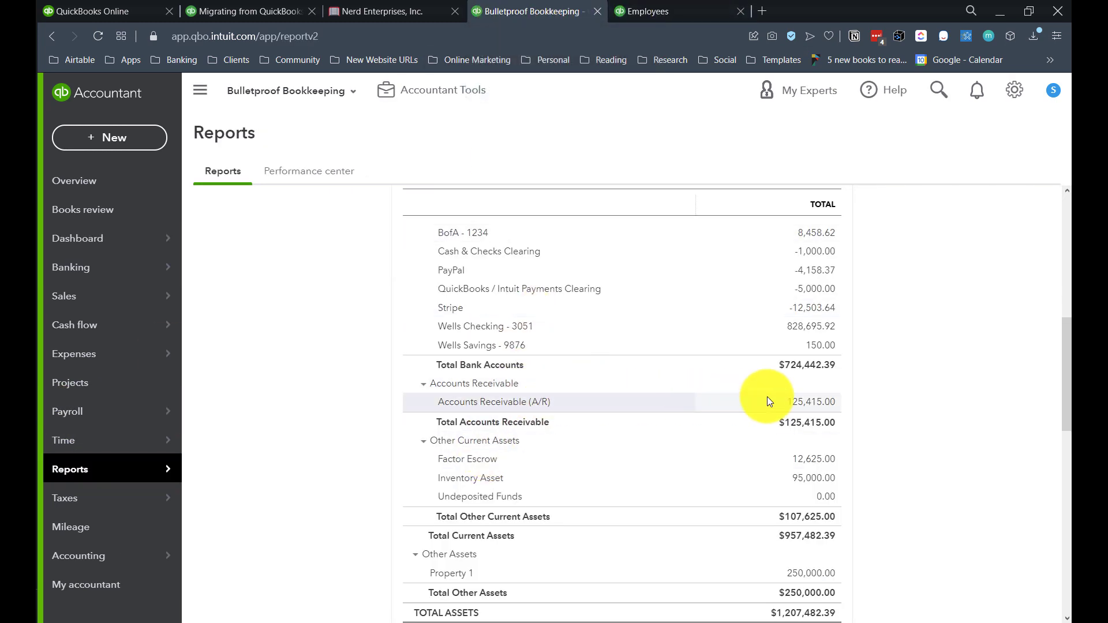
Replace the Payroll page with Reports, search for "recei", and view the Accounts receivable aging summary.
left_click(652, 10)
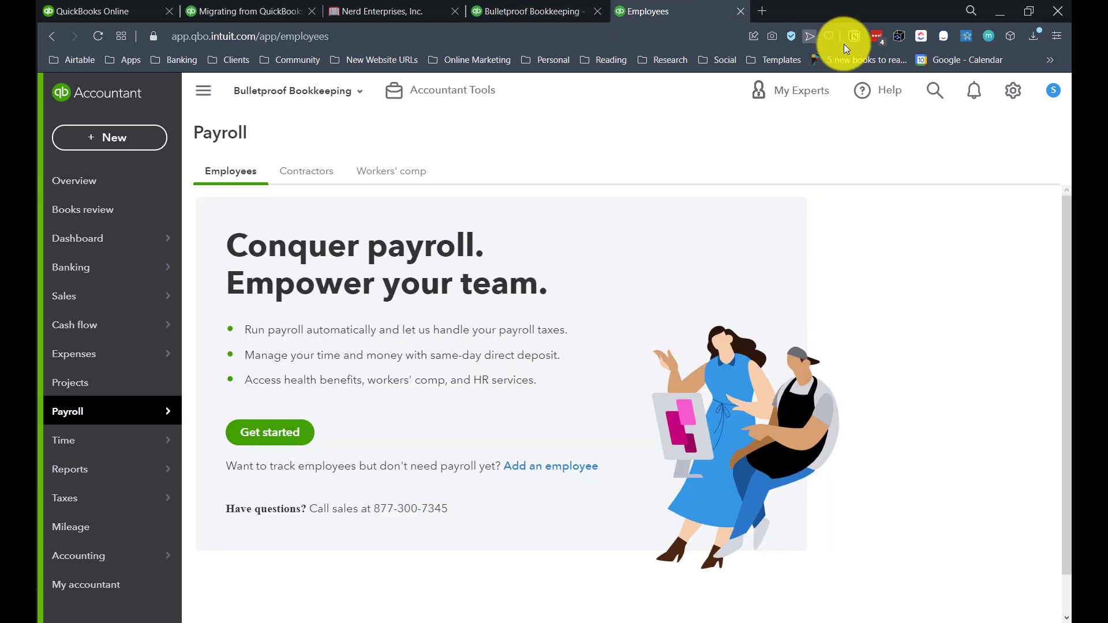
mouse_move(65, 469)
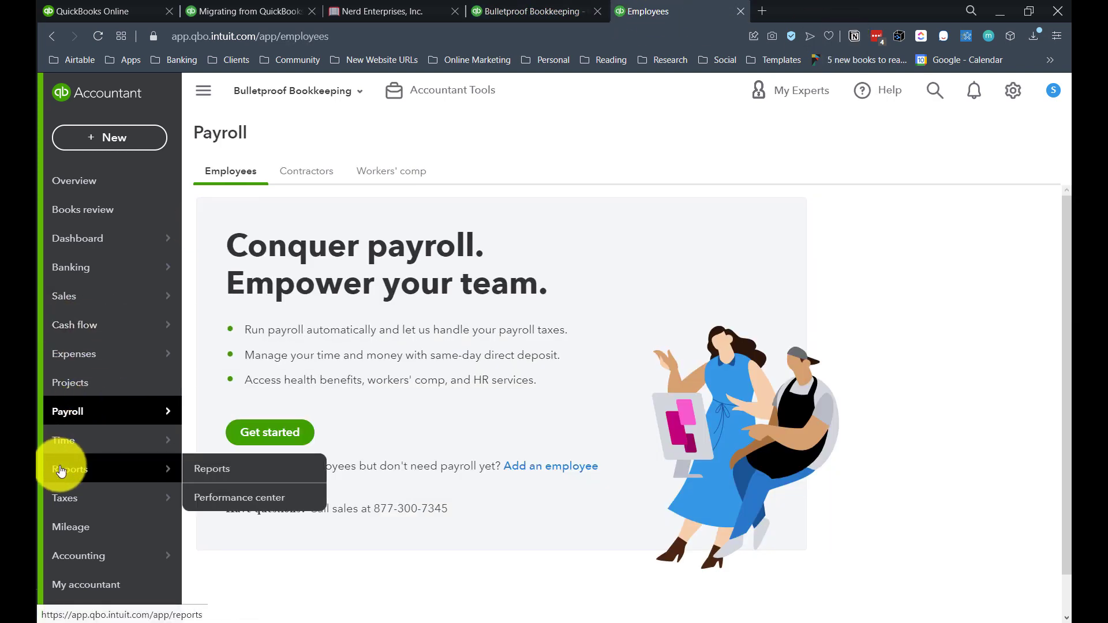
left_click(206, 468)
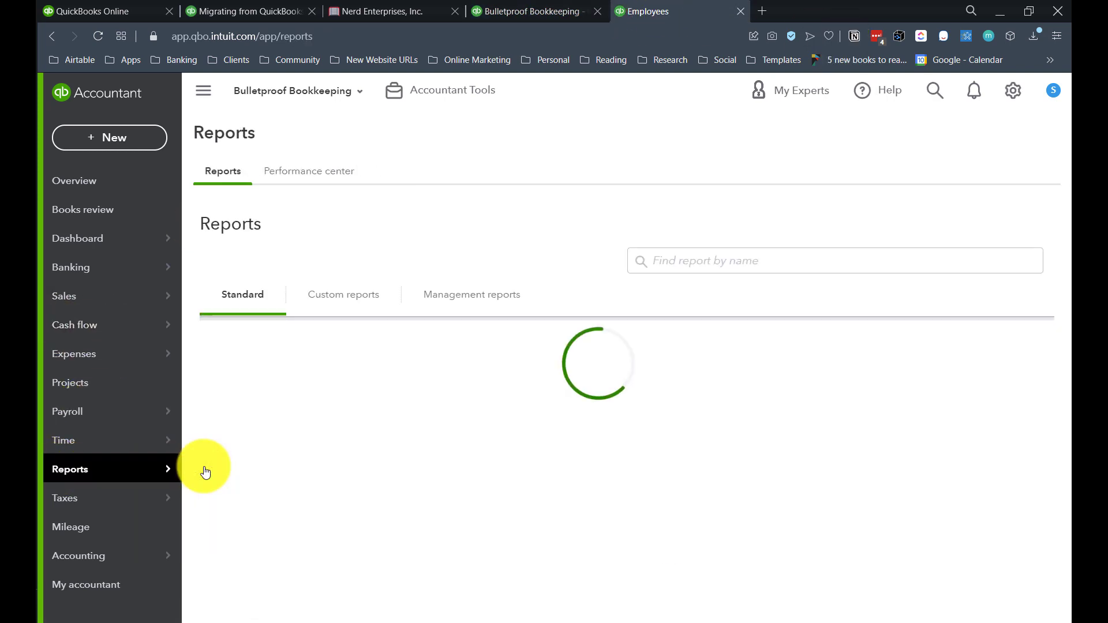
left_click(697, 254)
type("recei")
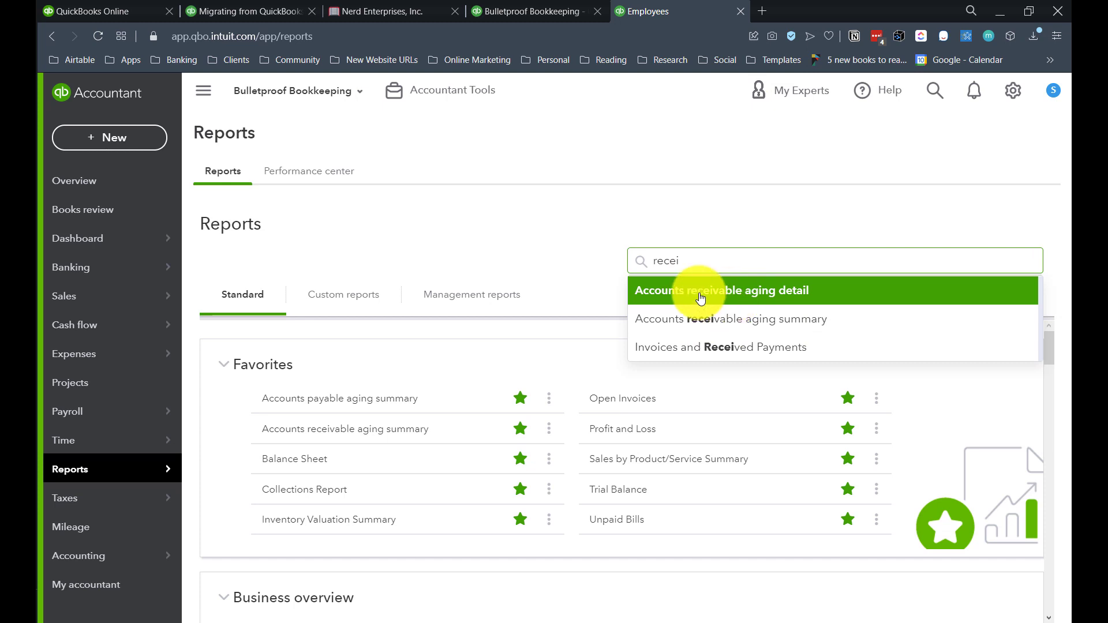
left_click(729, 325)
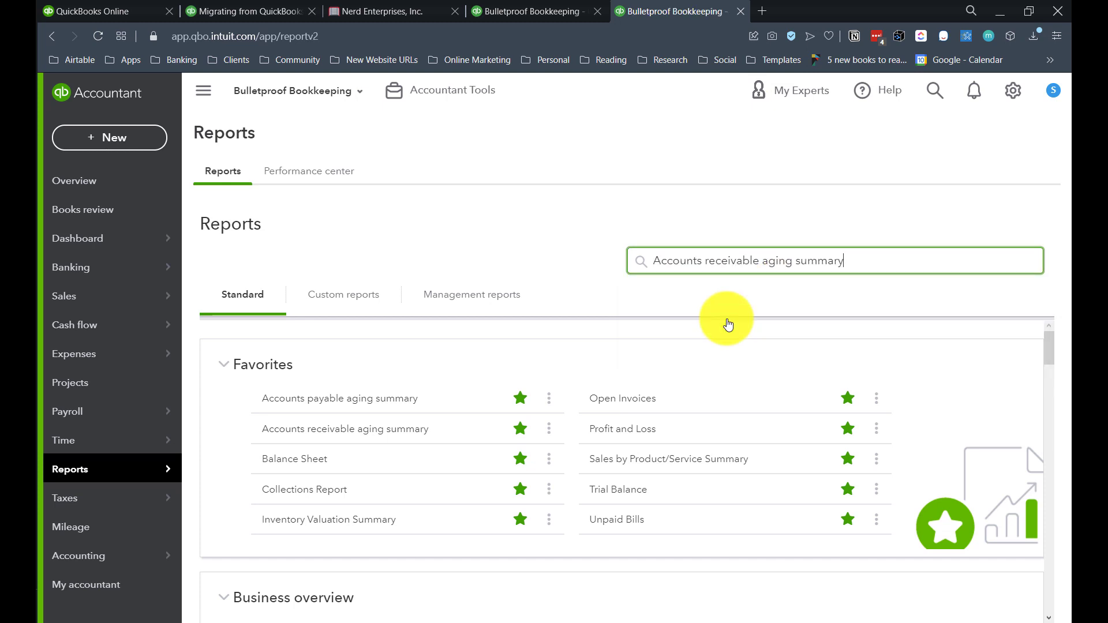
scroll(752, 344, "down", 1)
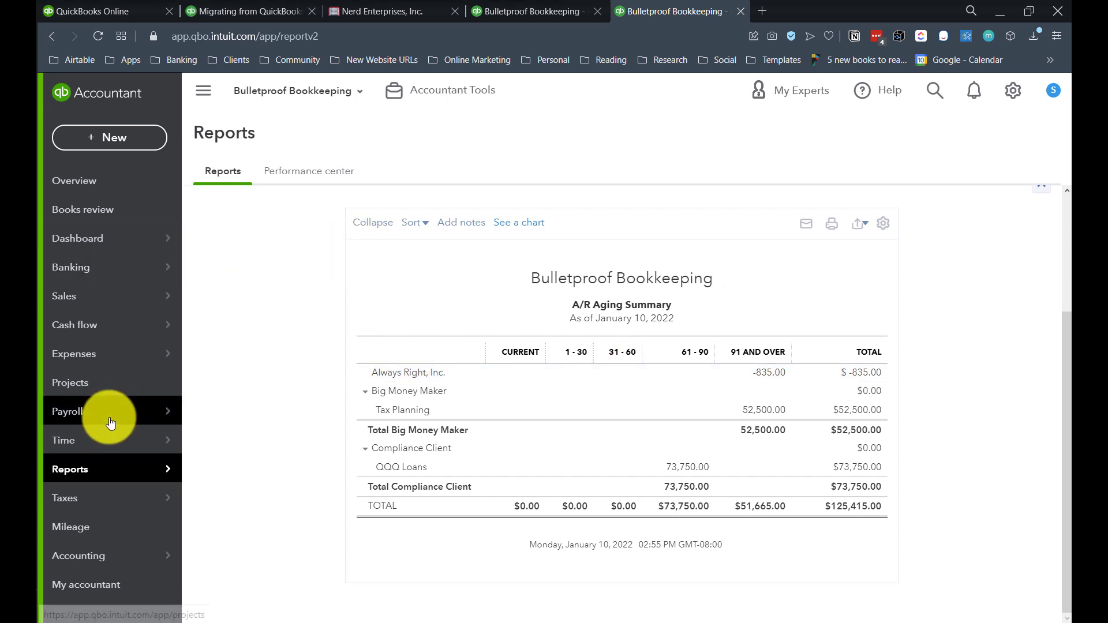
Search the reports for "payab" and view the Accounts payable aging summary broken down by vendor.
left_click(231, 477)
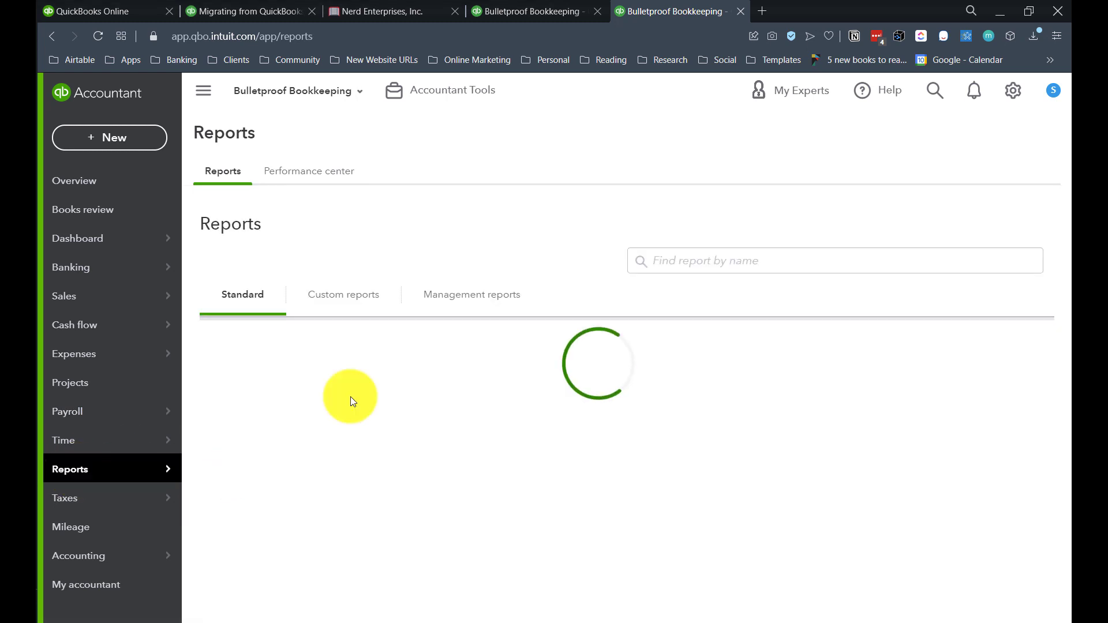
left_click(704, 264)
type("payab")
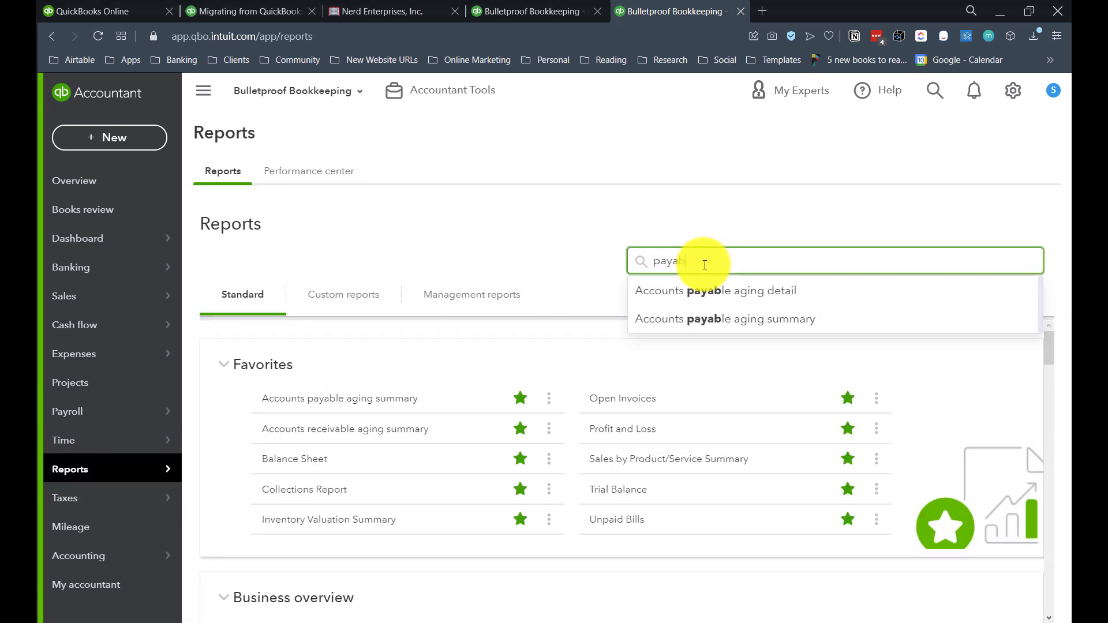
left_click(760, 319)
scroll(732, 312, "down", 2)
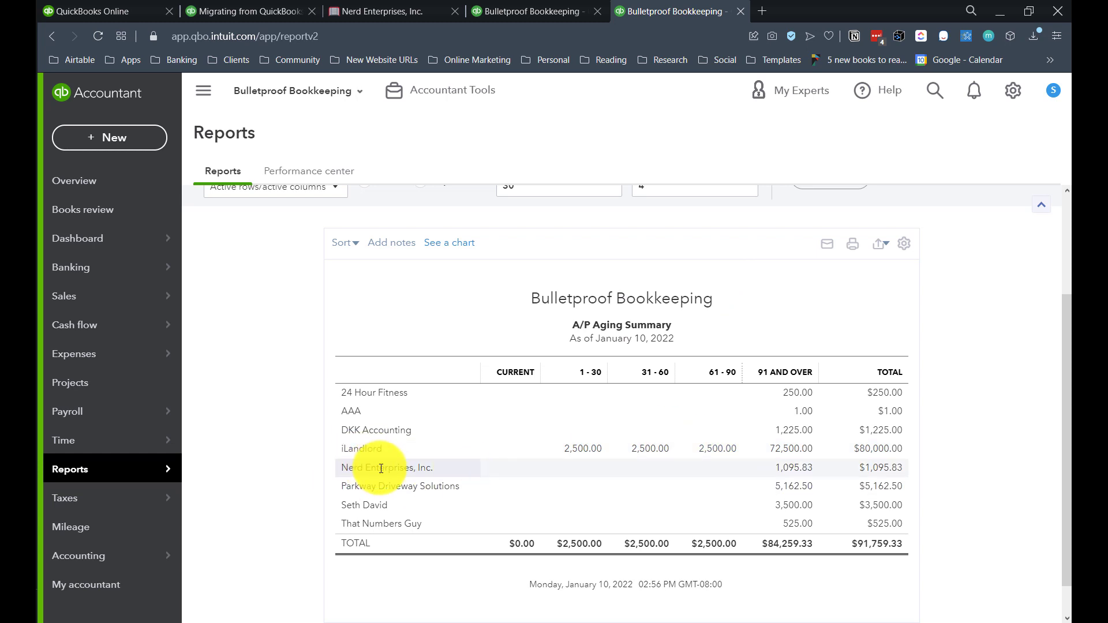
Go back to the report list and open the Profit and Loss report.
left_click(437, 468)
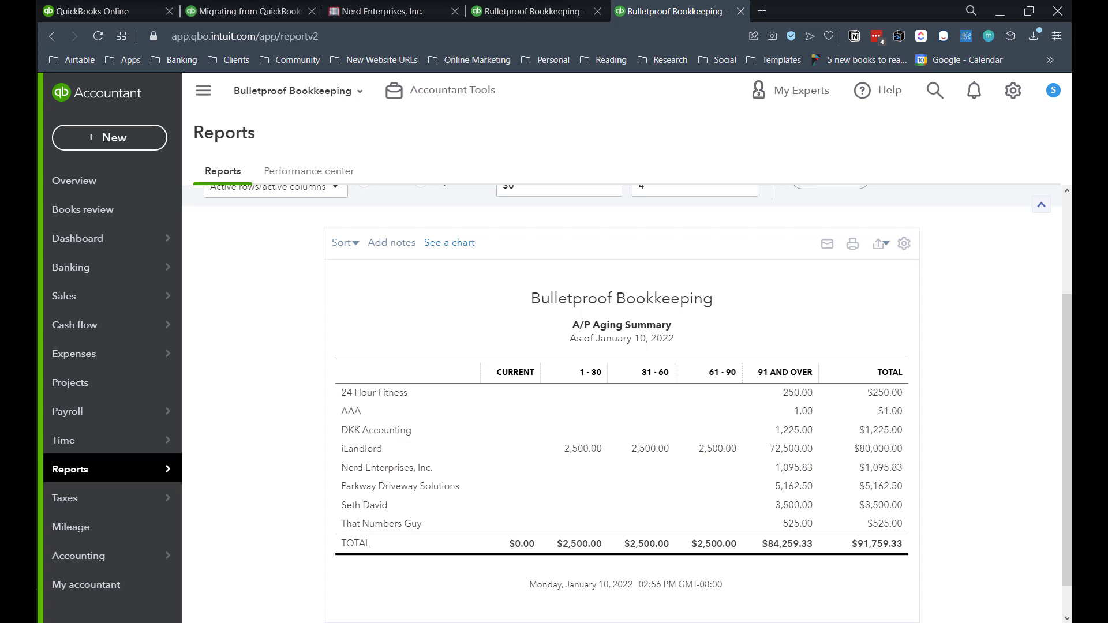
left_click(501, 12)
left_click(66, 480)
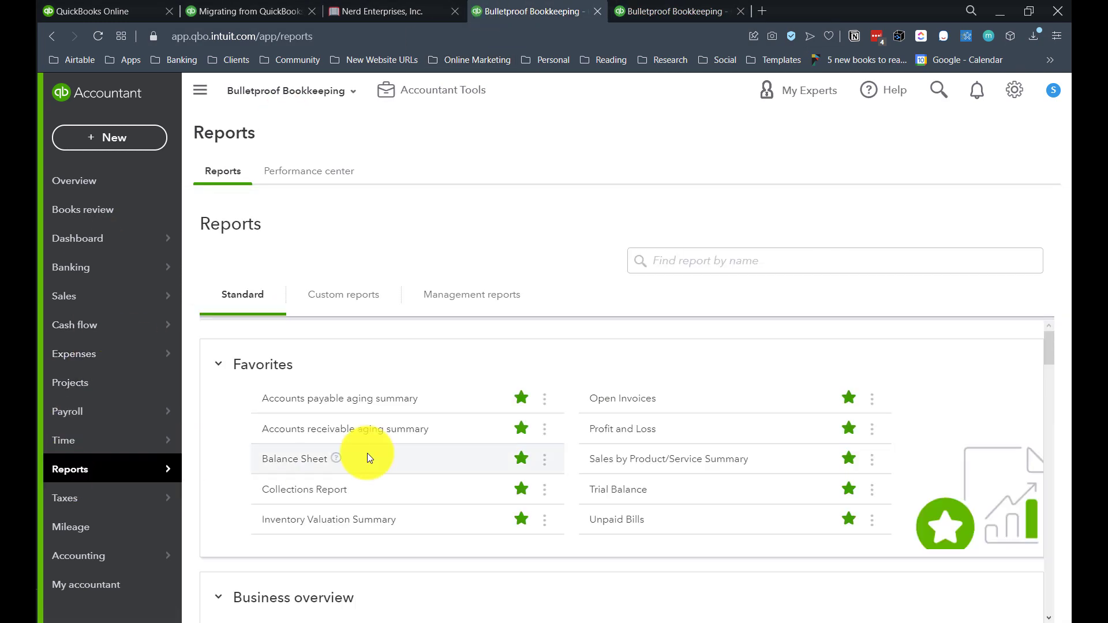
left_click(599, 432)
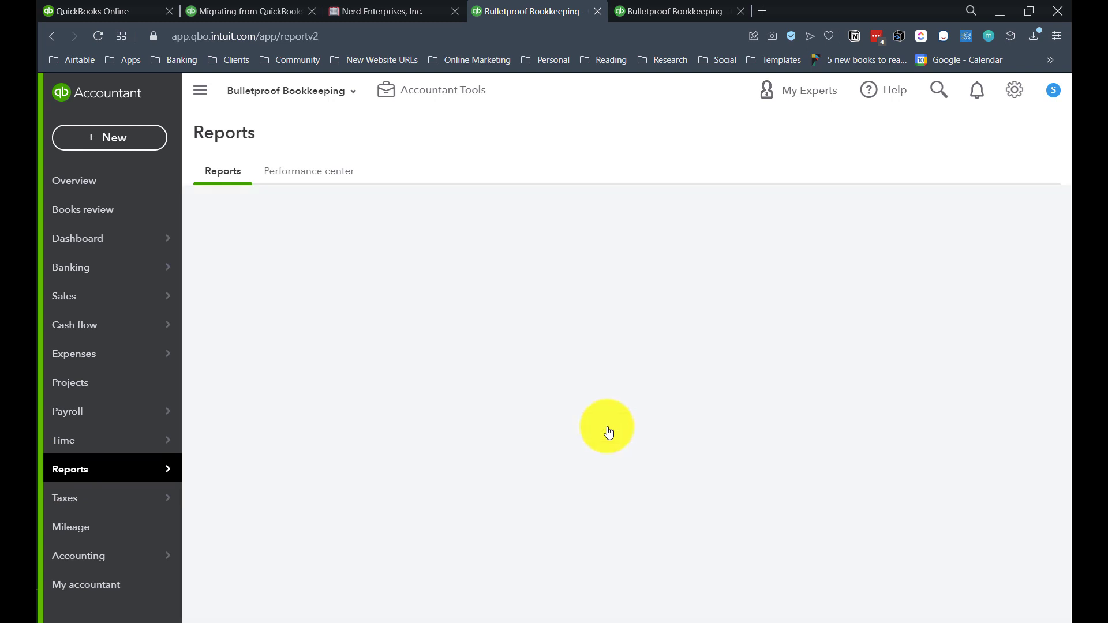
scroll(383, 379, "up", 3)
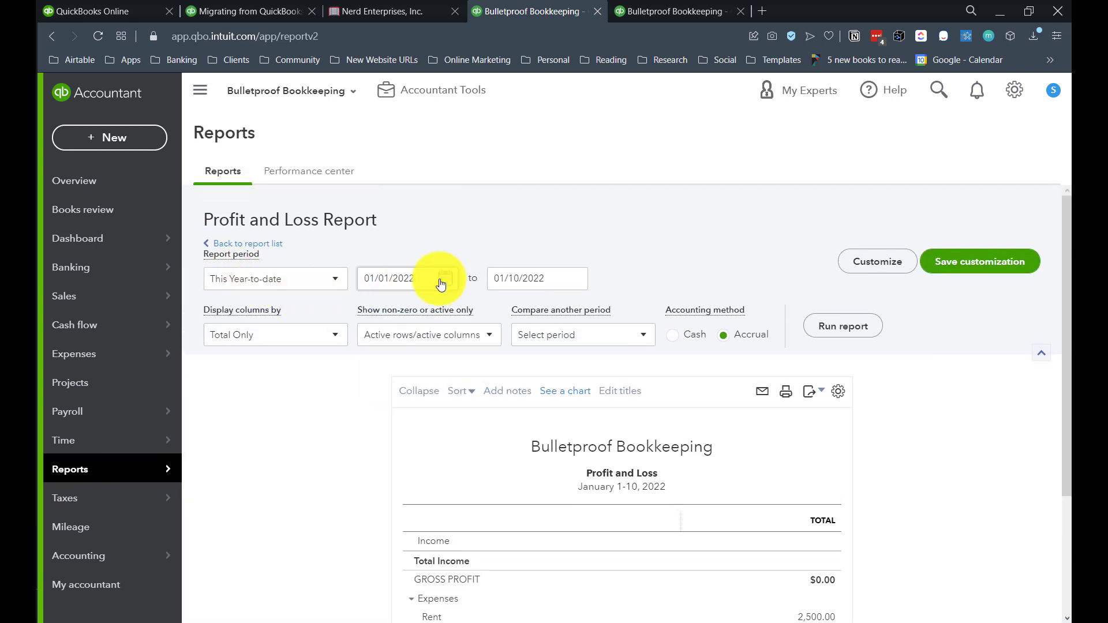
Check the Profit and Loss report period setting and look over the quick links and tools for accountants.
left_click(329, 283)
left_click(330, 284)
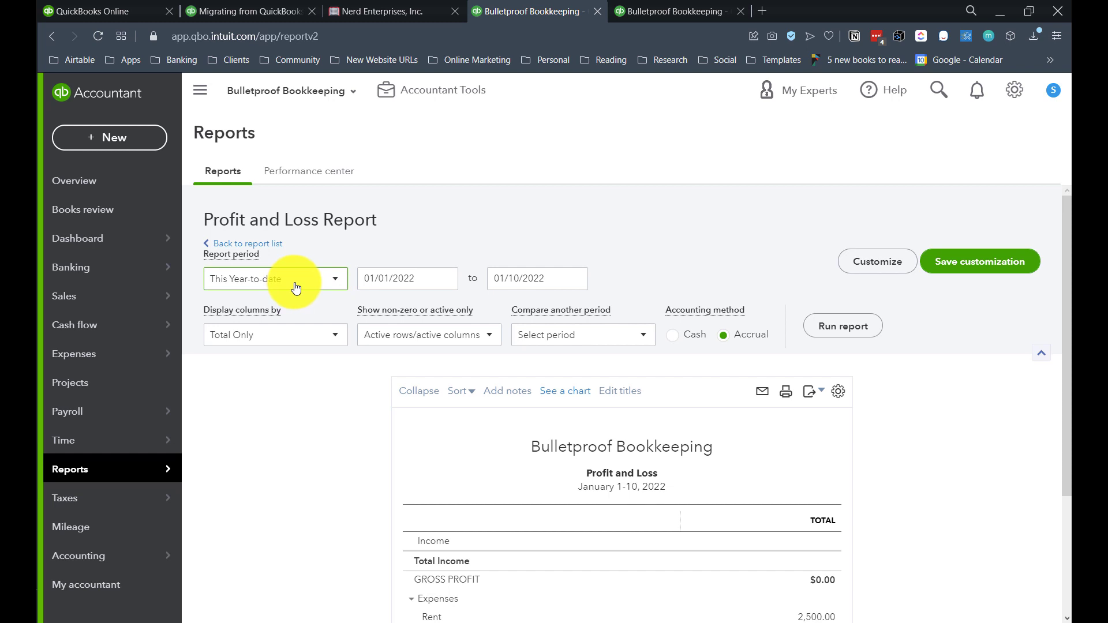
left_click(436, 94)
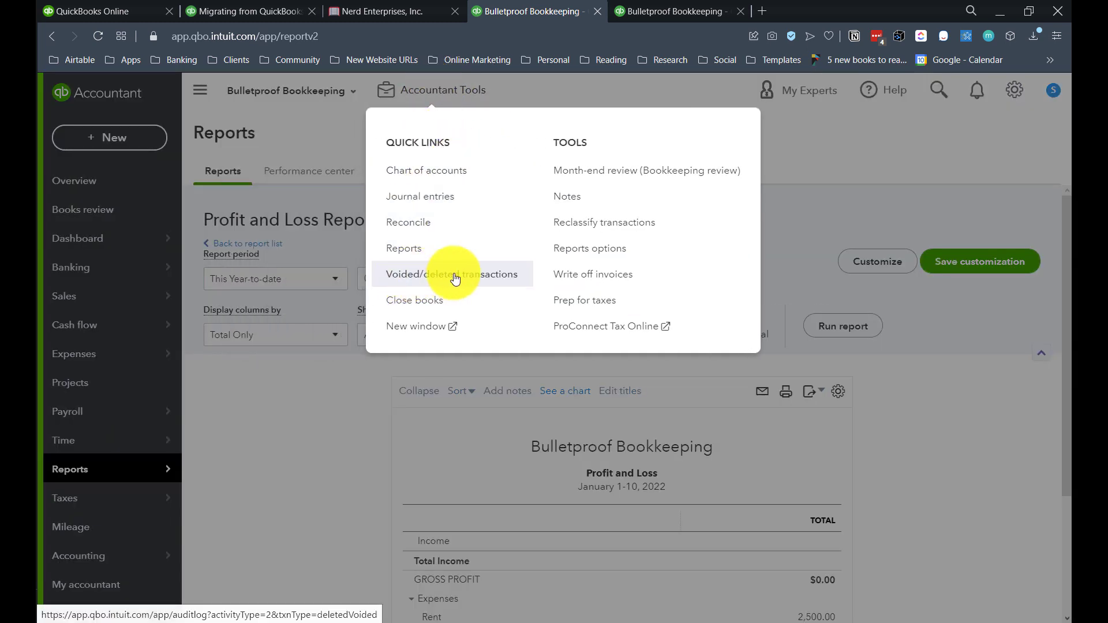
left_click(317, 449)
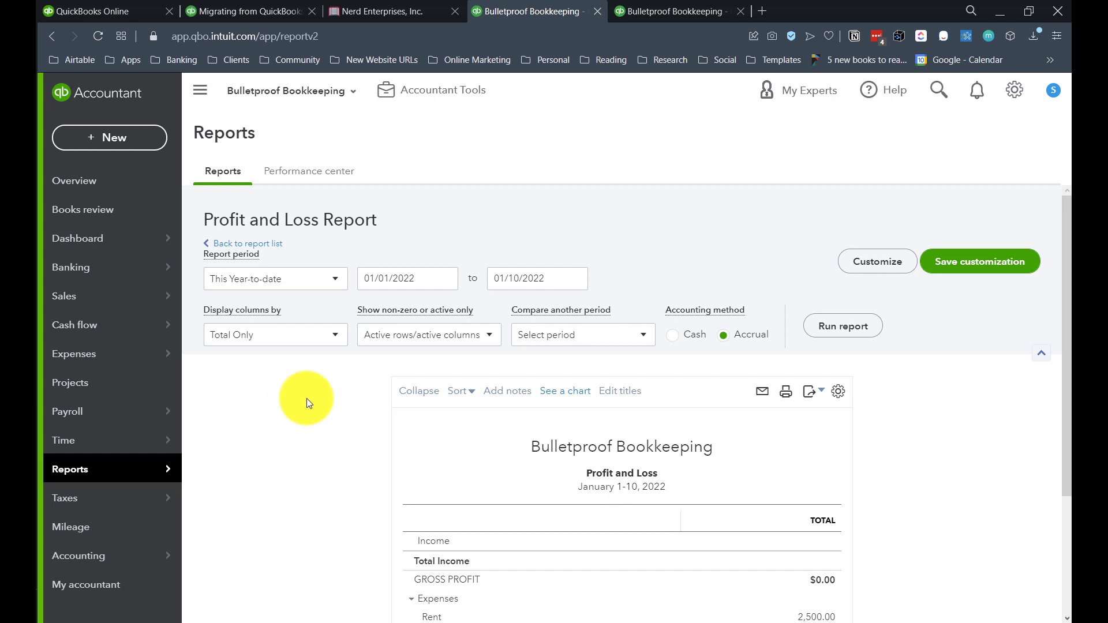
Examine the income, expenses and net income in the Profit and Loss report, and return to the report list.
scroll(373, 462, "down", 1)
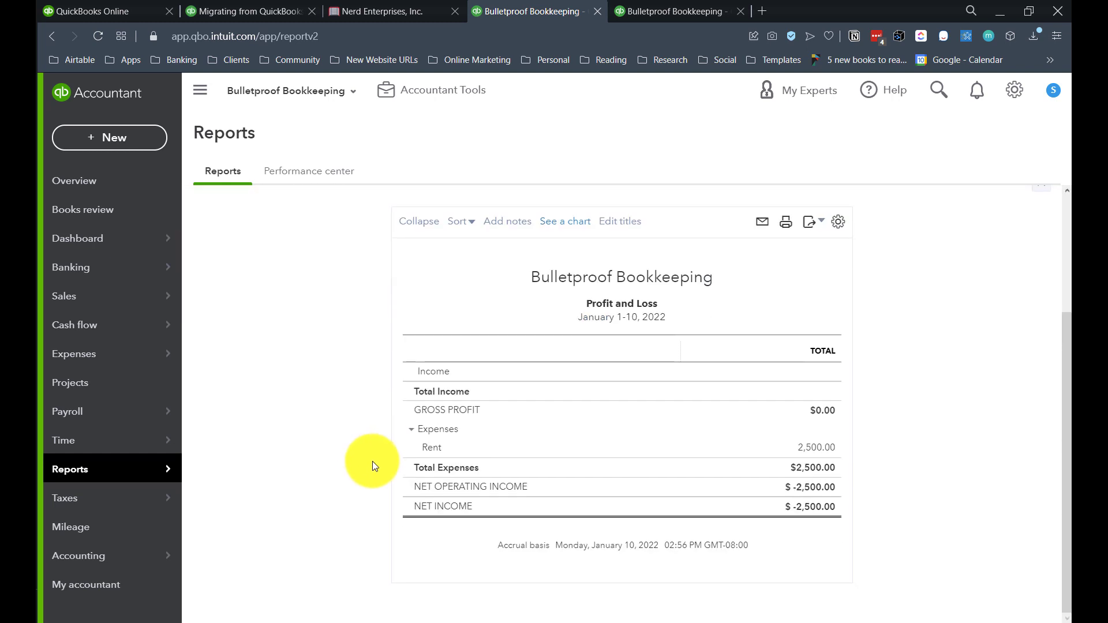
scroll(360, 456, "up", 1)
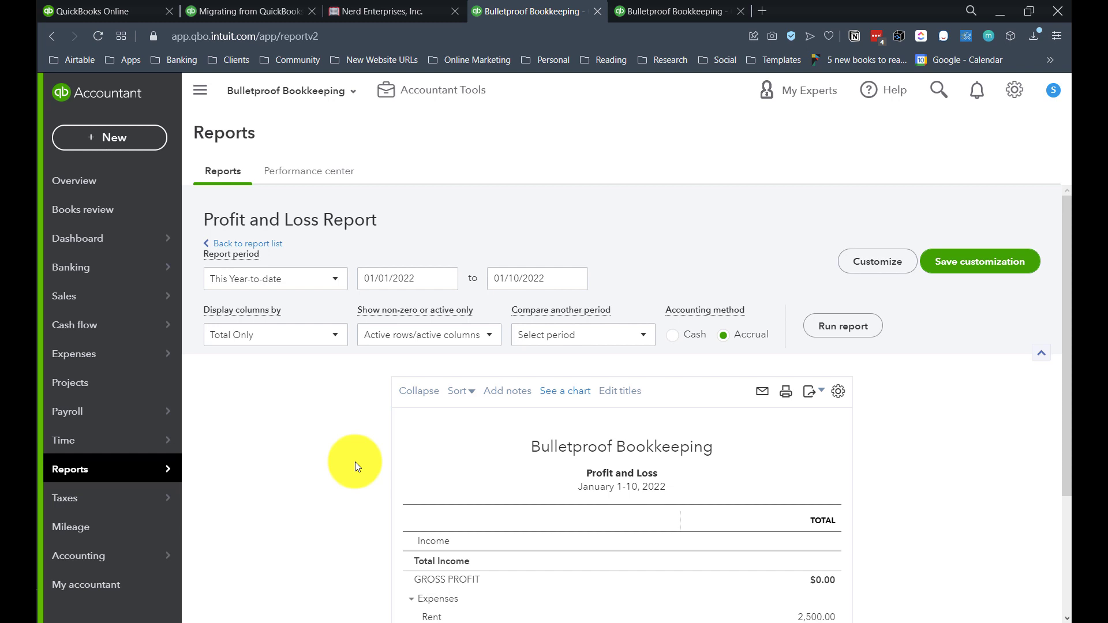
scroll(320, 404, "down", 1)
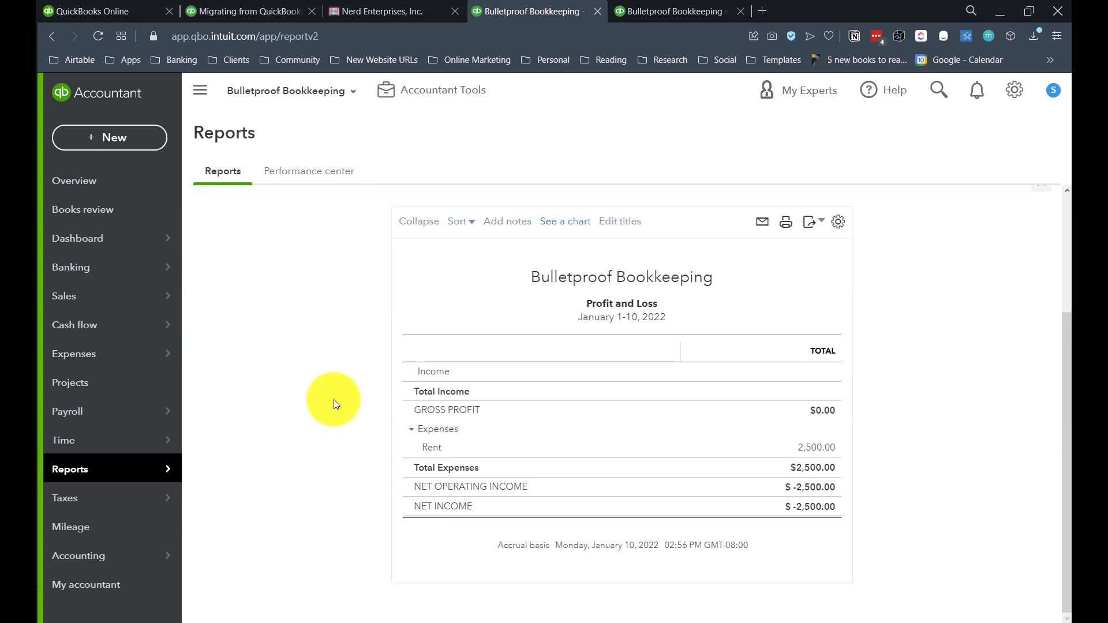
scroll(333, 398, "up", 1)
left_click(274, 249)
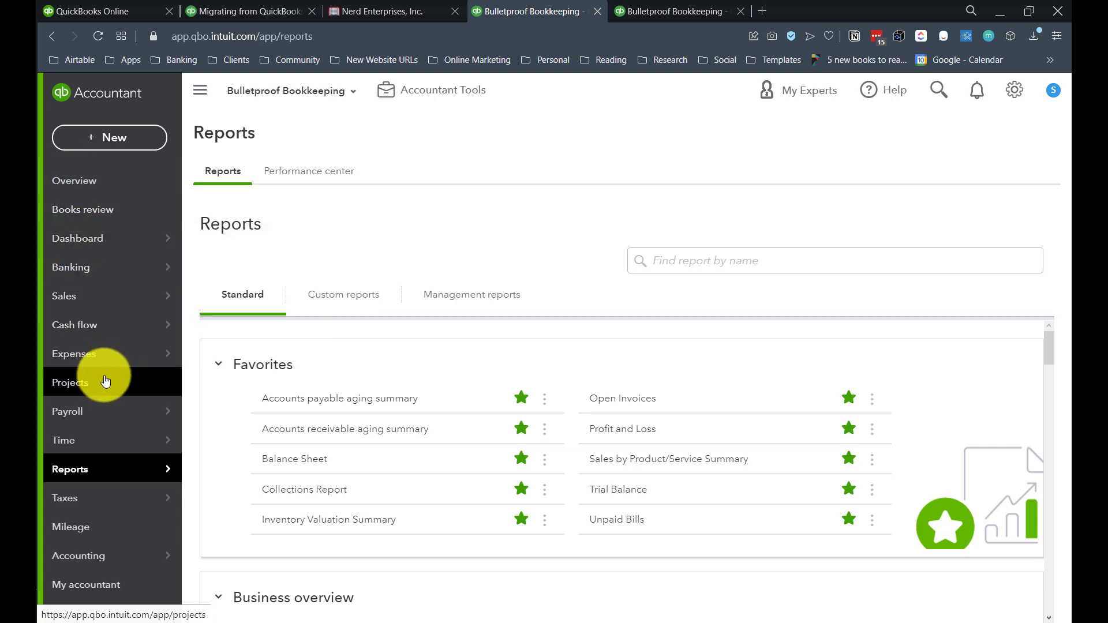
View the Sales overview and the Invoices list, dismissing the tip about filtering by date and status.
mouse_move(96, 310)
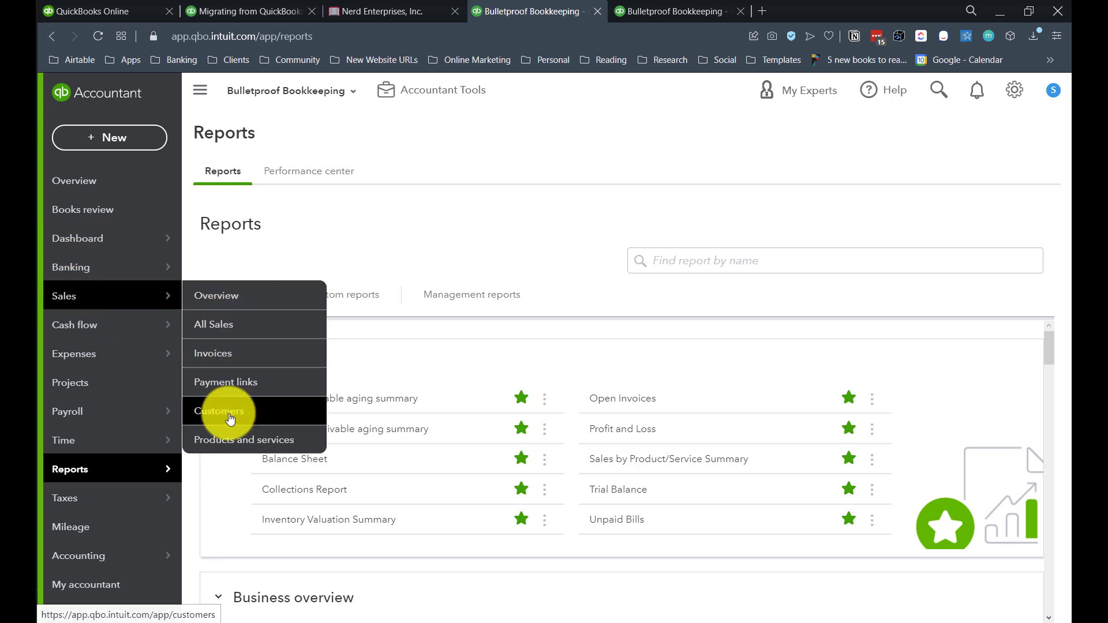
left_click(65, 303)
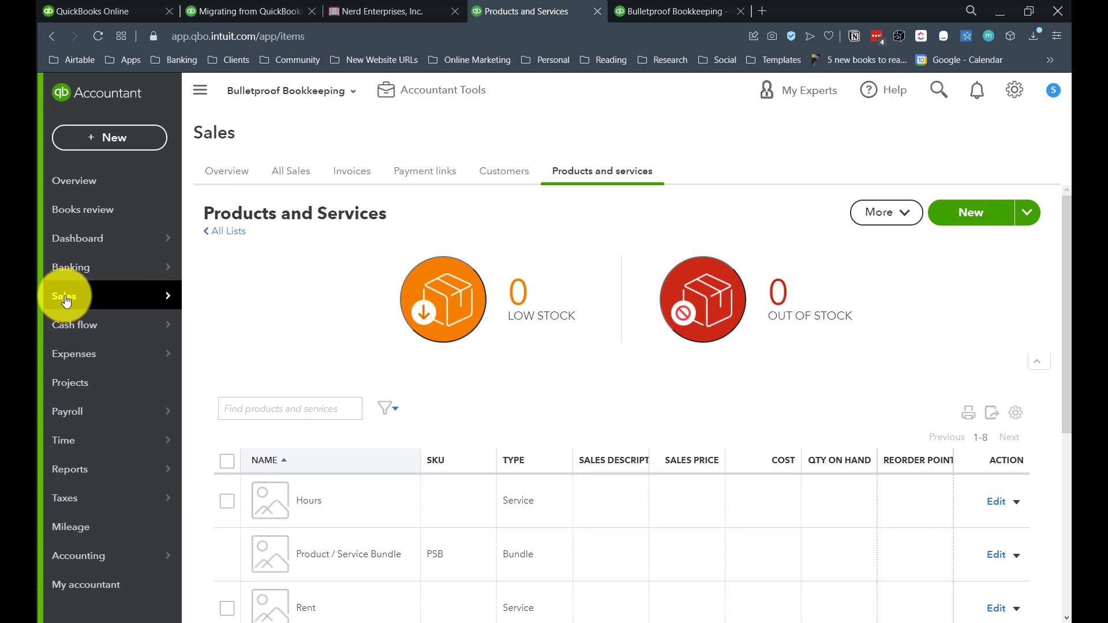
left_click(224, 175)
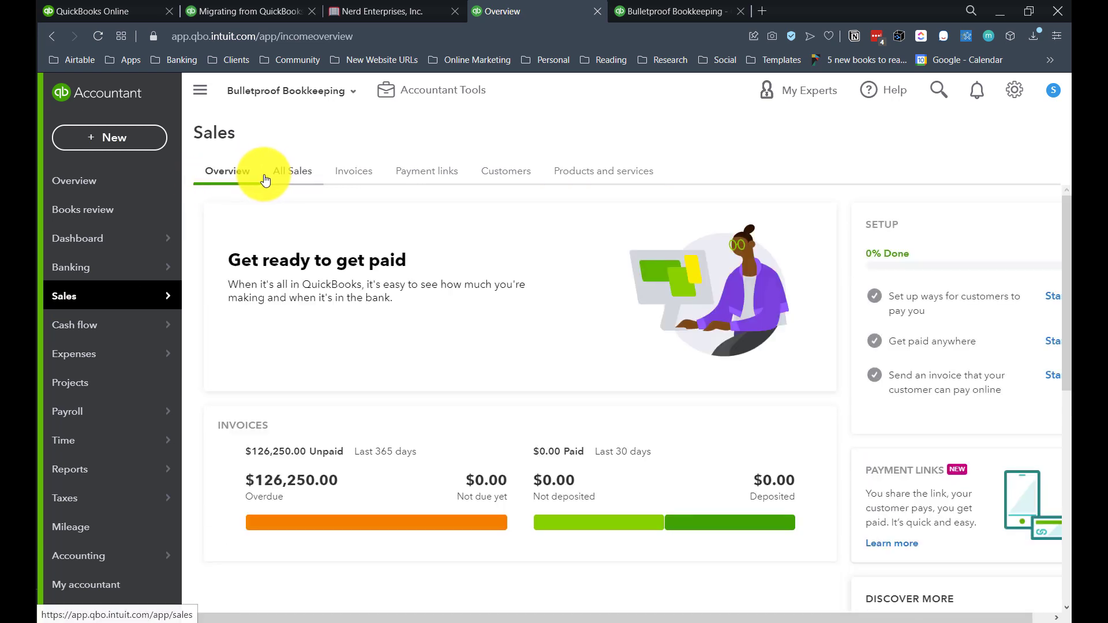
left_click(351, 180)
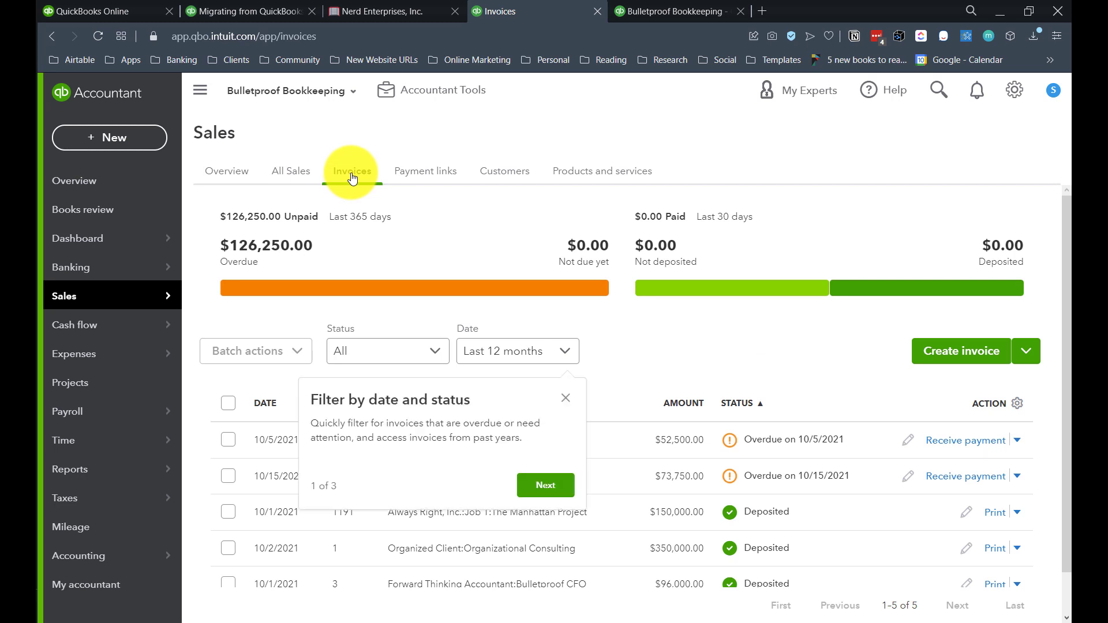
left_click(566, 398)
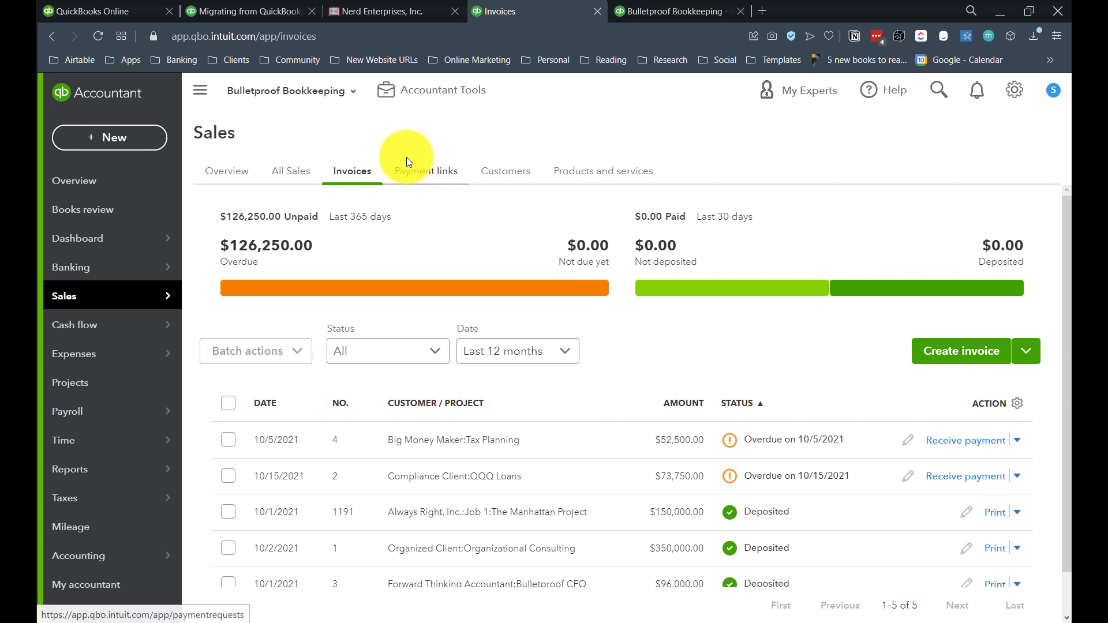
Show all sales transactions and filter them to overdue invoices.
left_click_drag(292, 171, 297, 171)
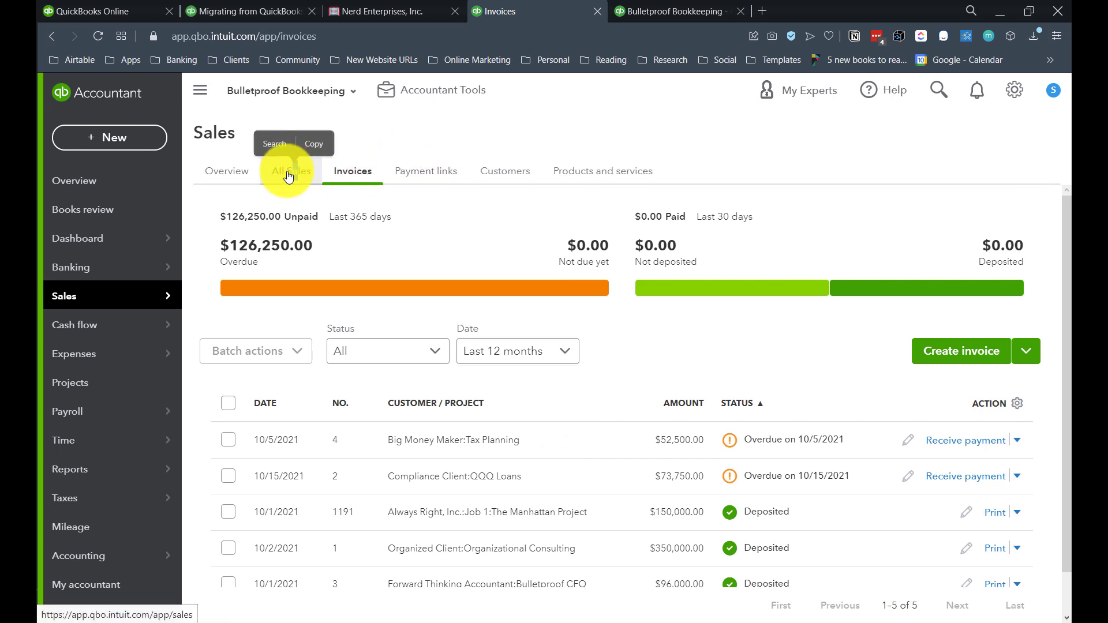
left_click(293, 174)
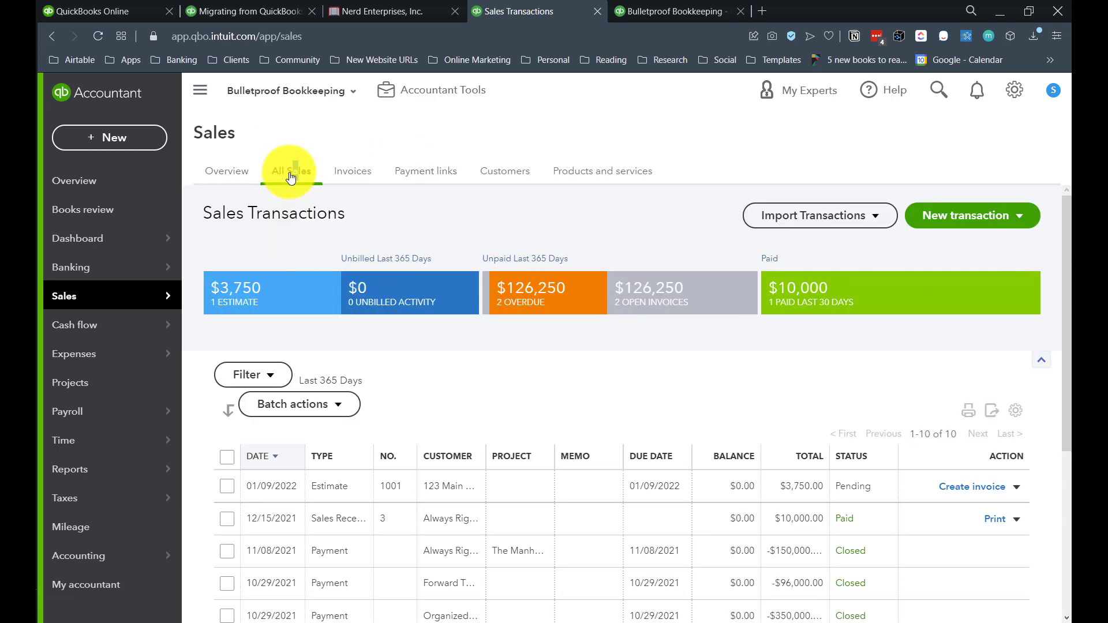
left_click(526, 291)
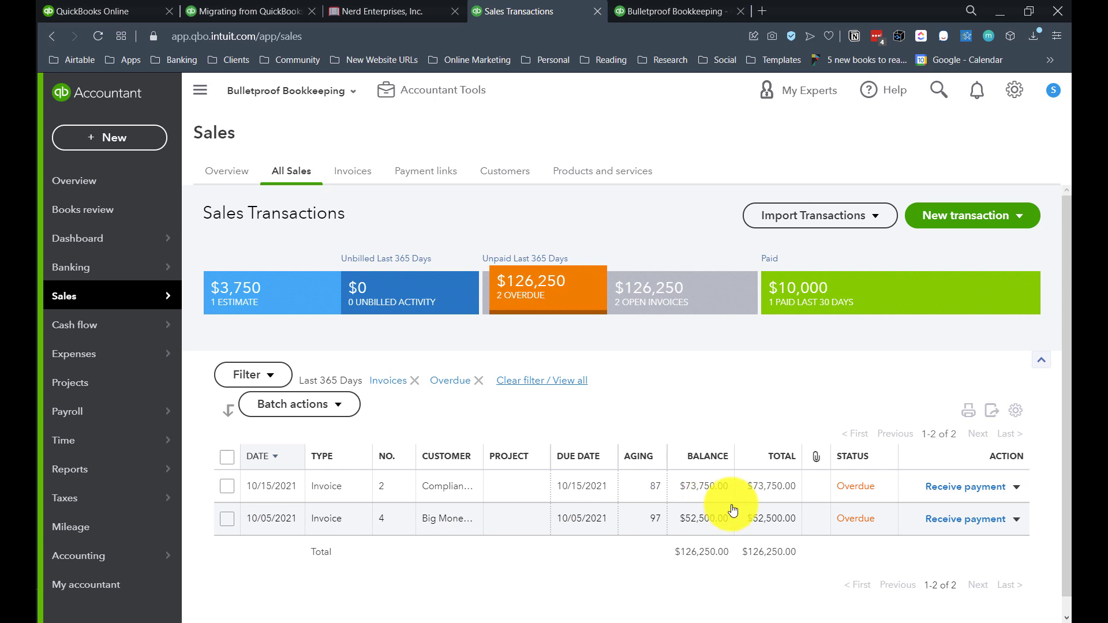
Select both overdue invoices and view the available batch actions without running one.
left_click(227, 486)
left_click(226, 519)
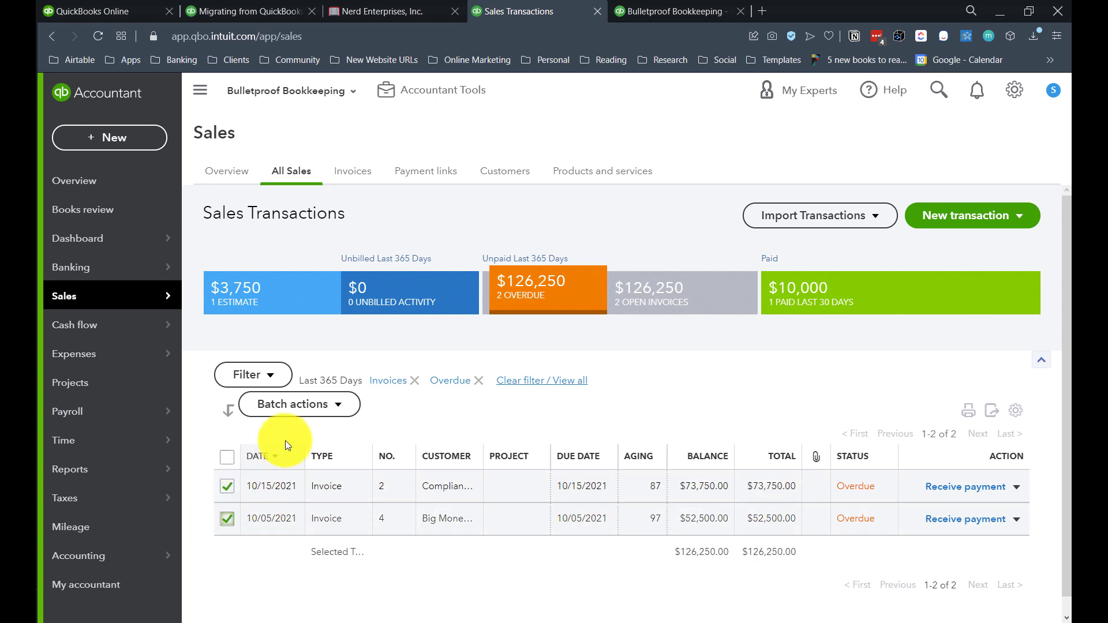
left_click(306, 411)
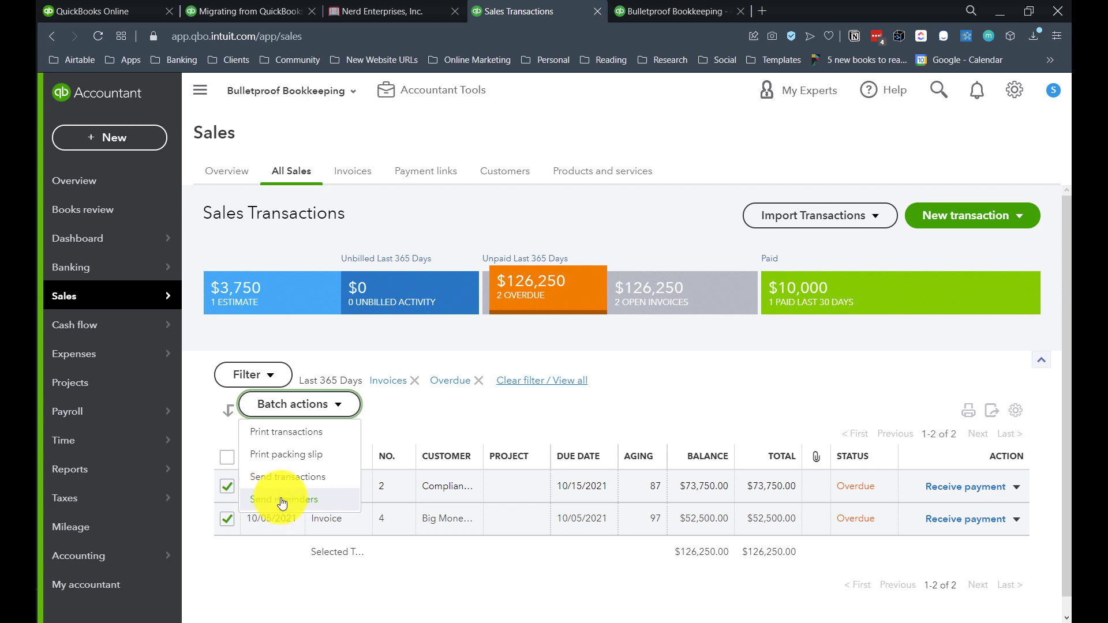
left_click(742, 386)
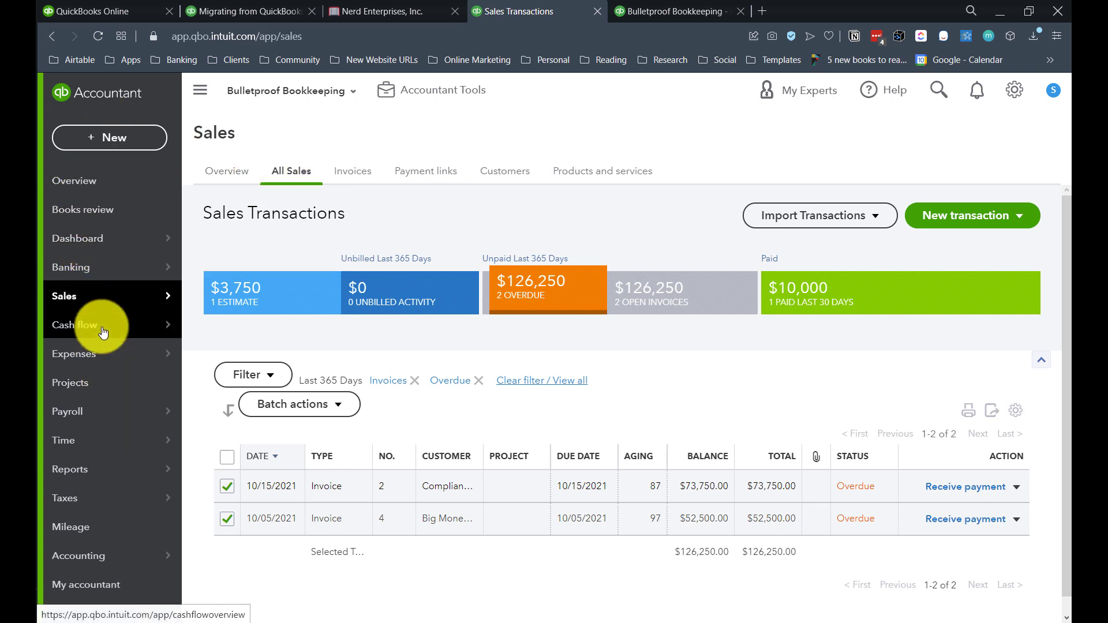
Open the Expenses section and view the Vendors list with its open balances.
mouse_move(62, 354)
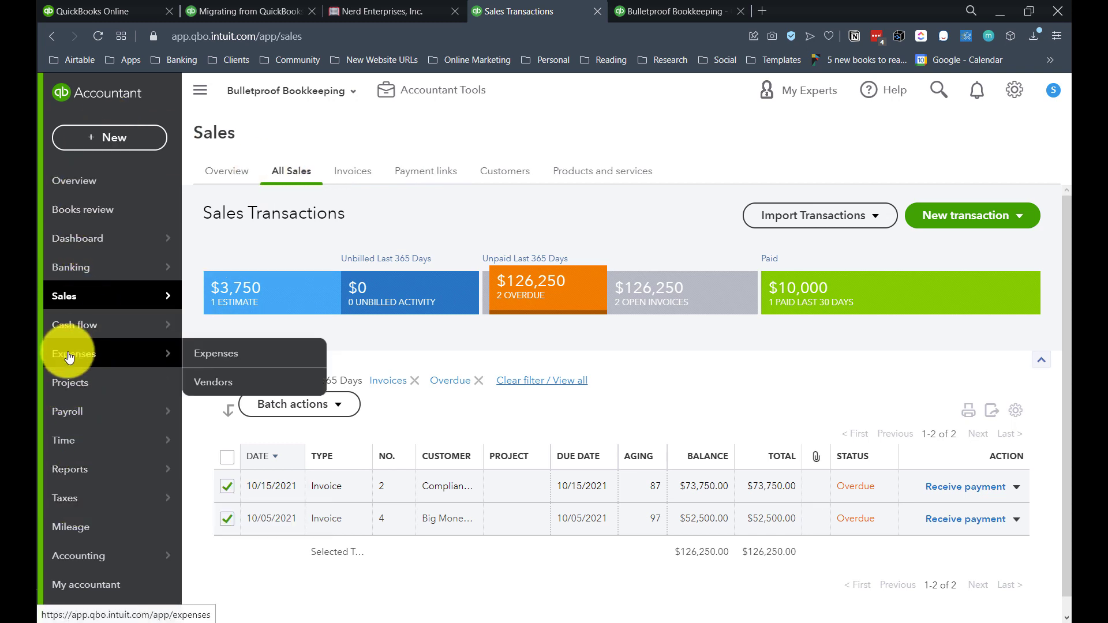
left_click(53, 353)
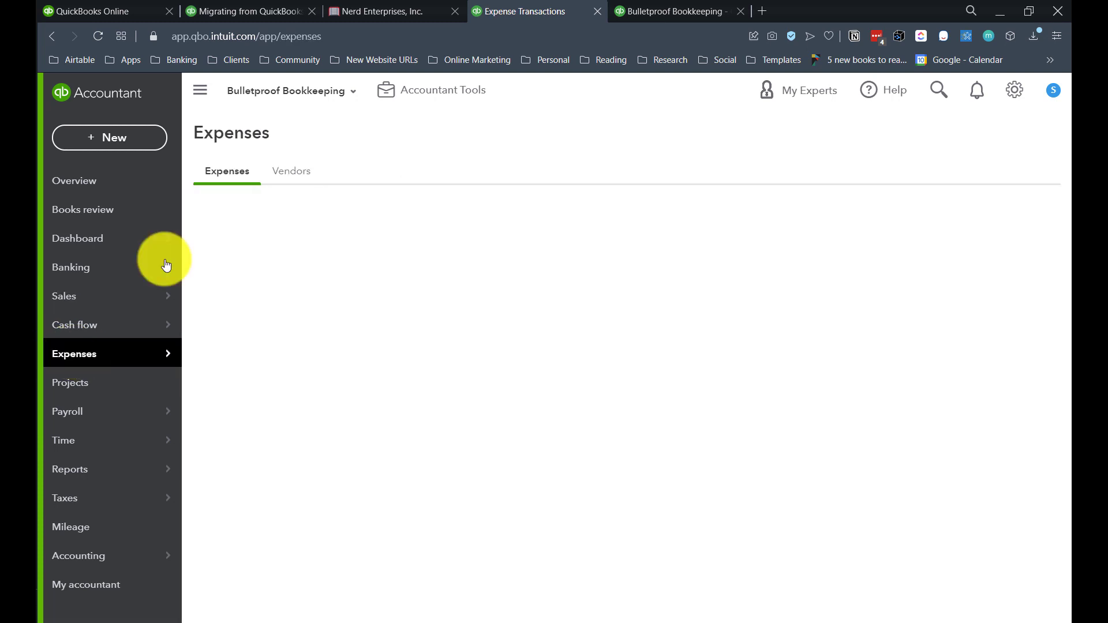
left_click(303, 172)
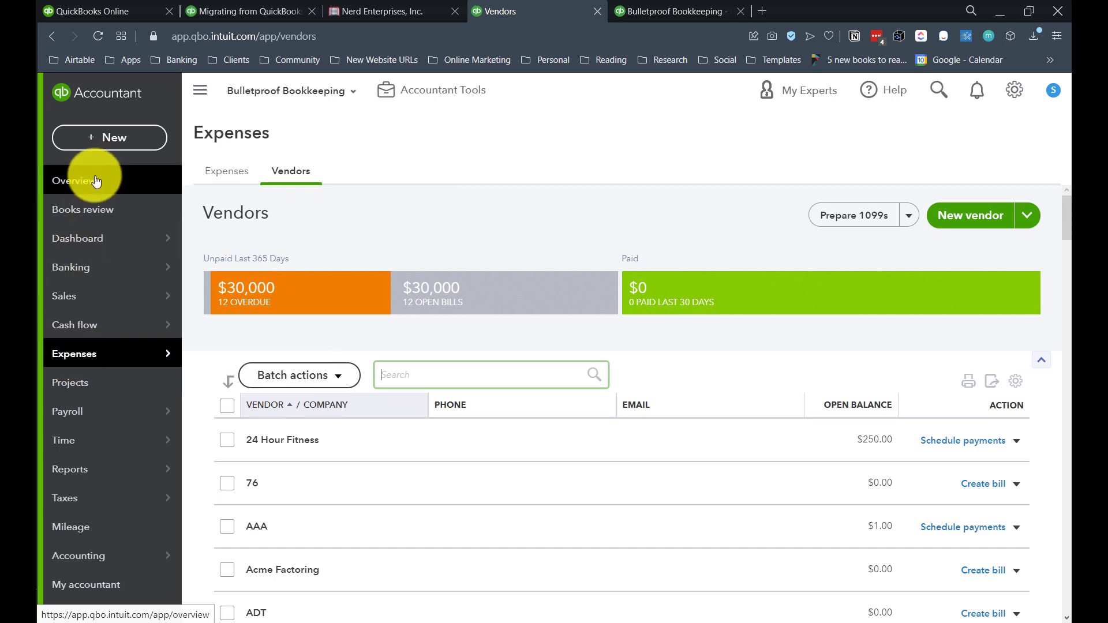
Open Books review and examine the account reconciliation status of the bank and credit card accounts.
left_click(86, 216)
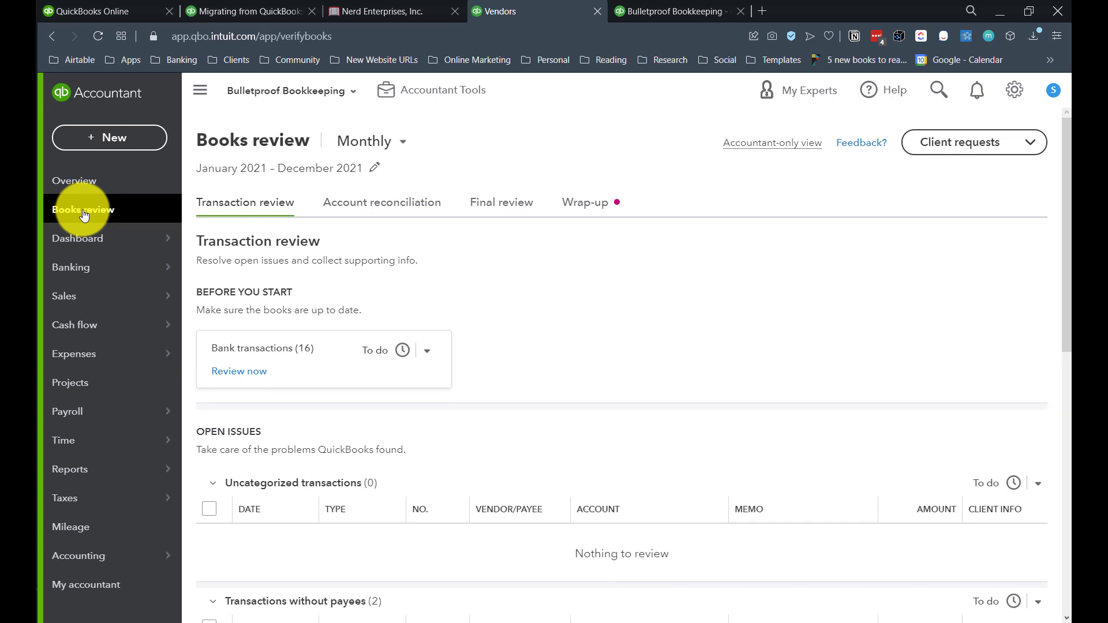
left_click(426, 205)
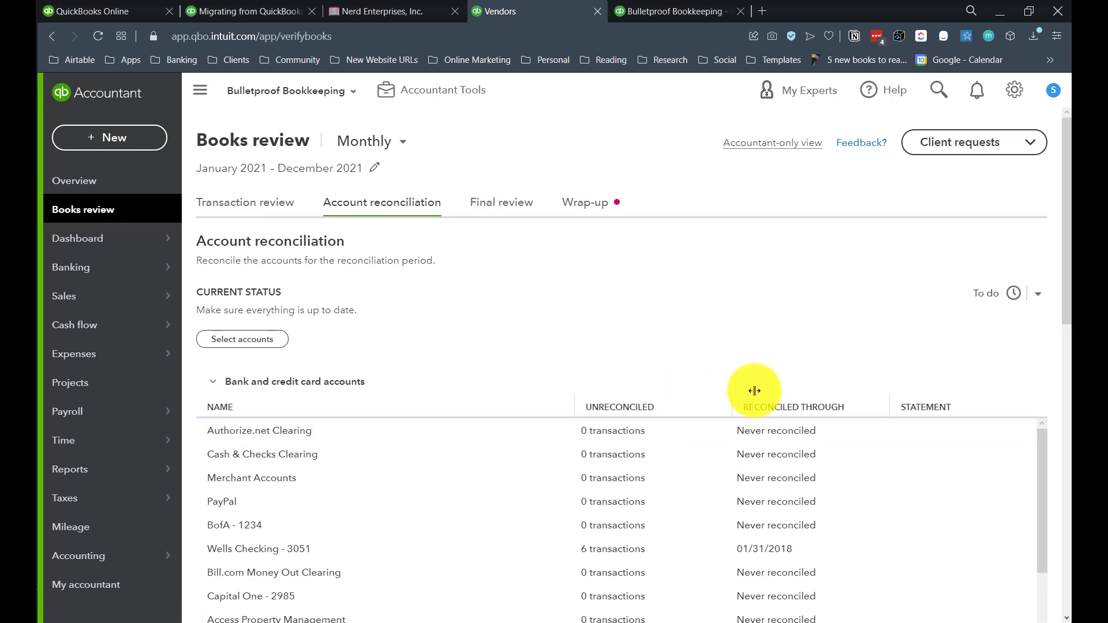
scroll(422, 442, "down", 5)
scroll(787, 354, "up", 5)
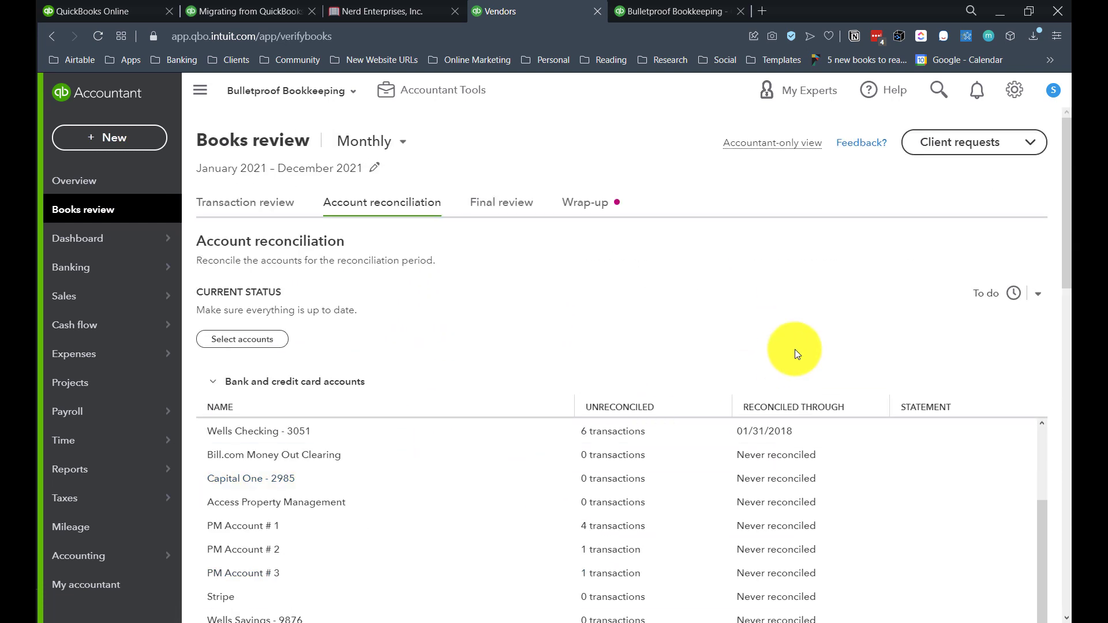
scroll(727, 264, "up", 5)
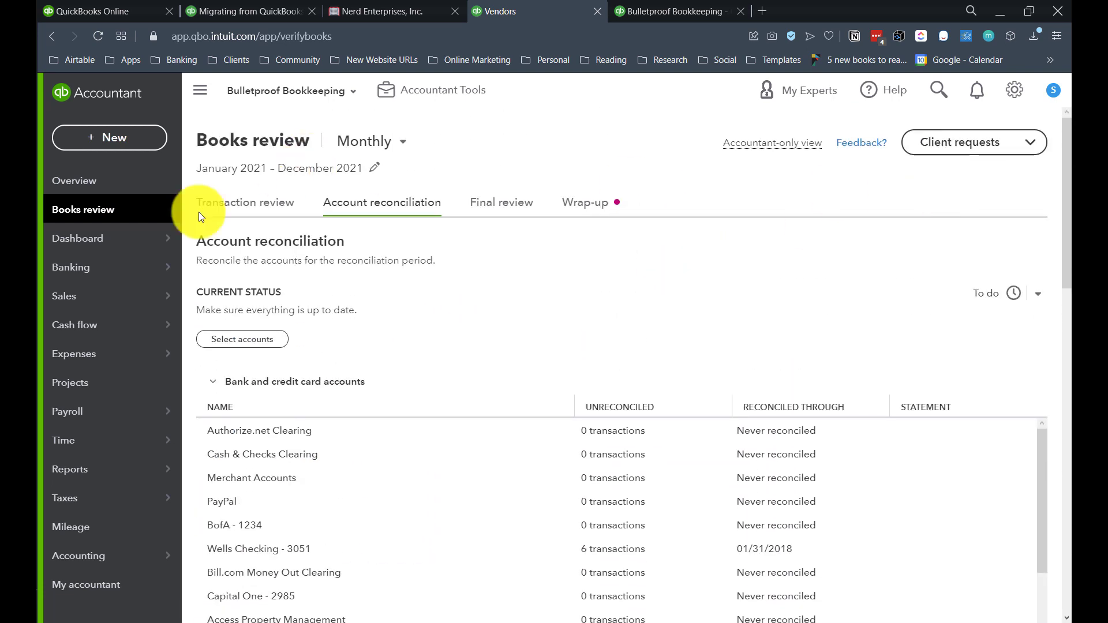
Open the Dashboard and look through the Get things done workspace, from Money in to Accounting and reports.
mouse_move(77, 238)
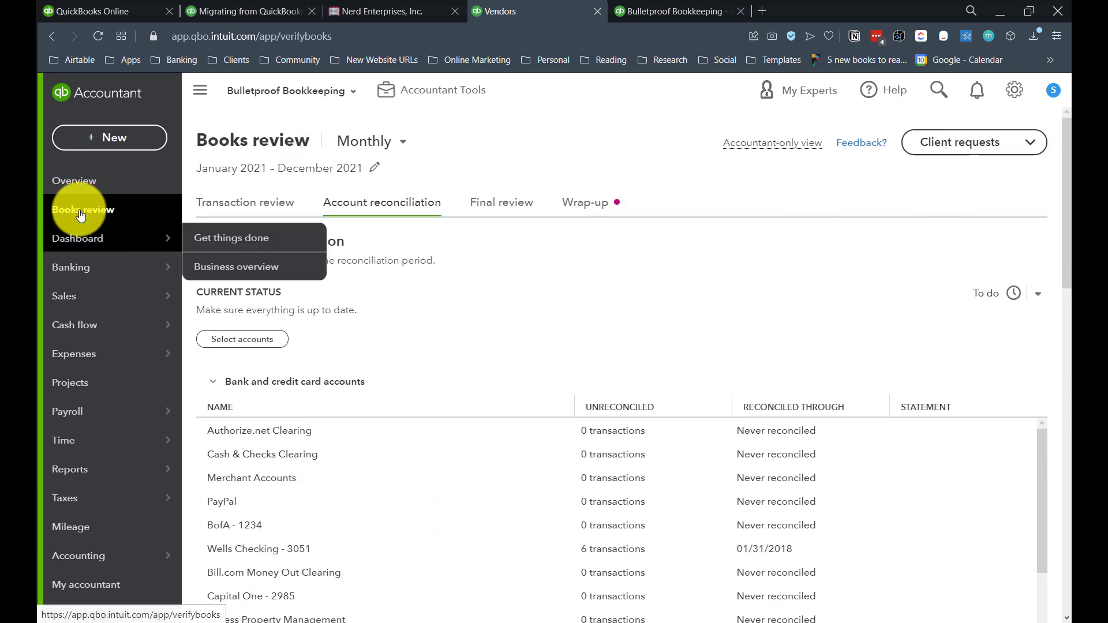
left_click(78, 245)
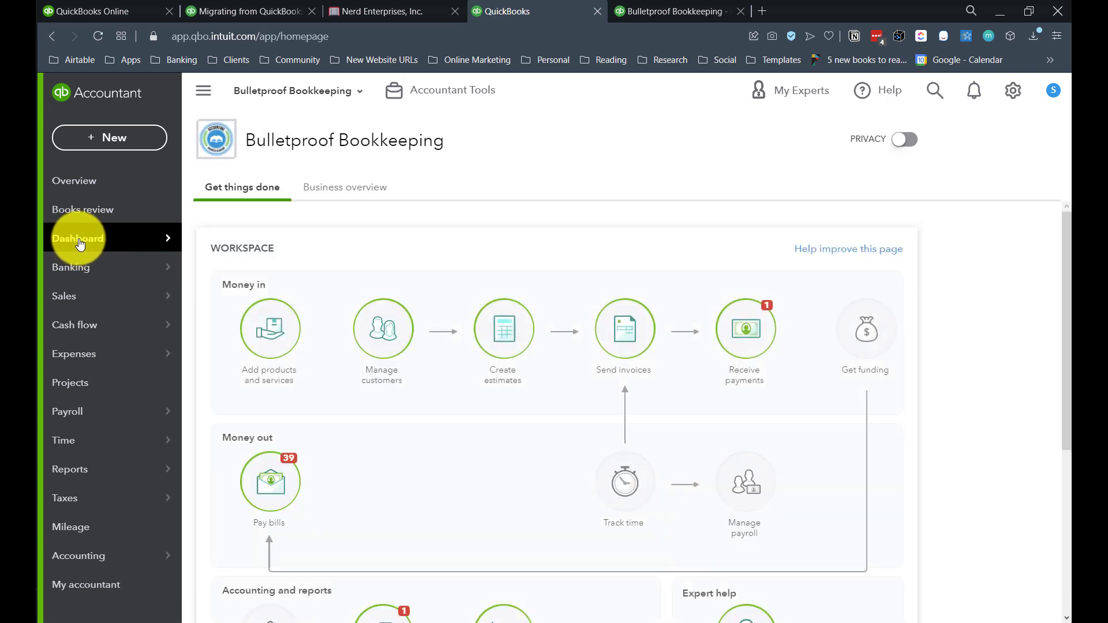
scroll(454, 304, "down", 5)
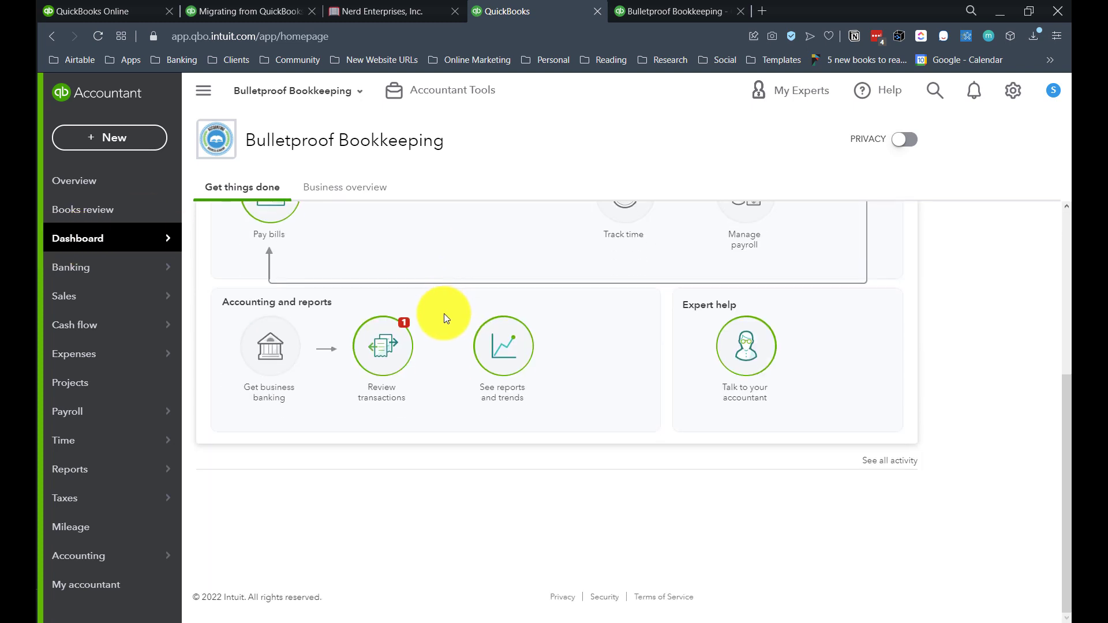
scroll(445, 313, "up", 5)
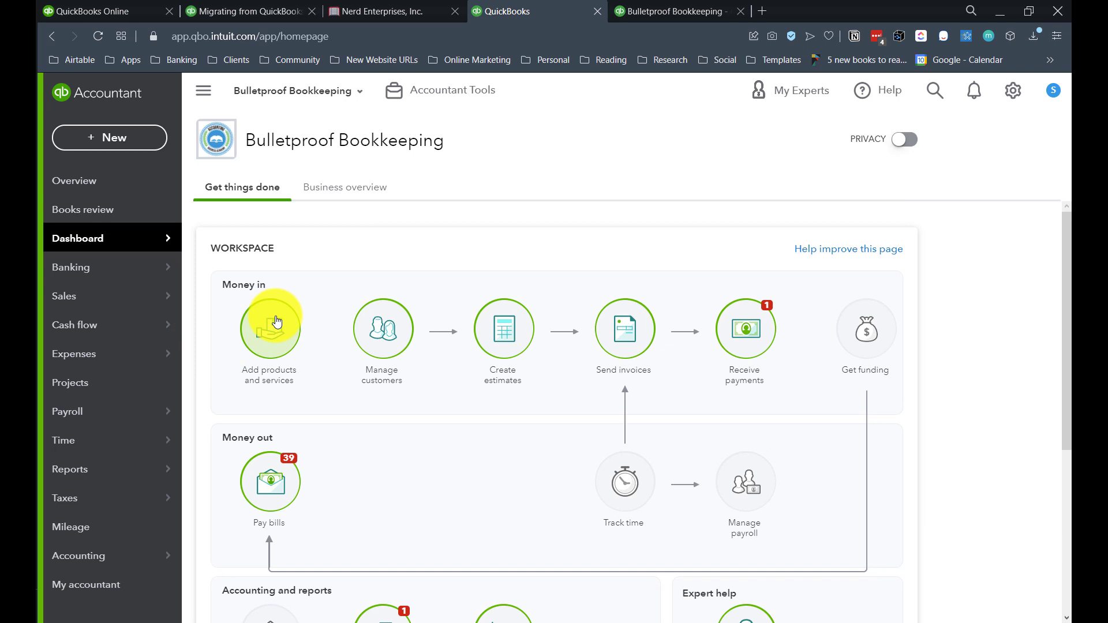
Open the Banking section and look through its App transactions, Rules and Tags pages.
left_click(74, 271)
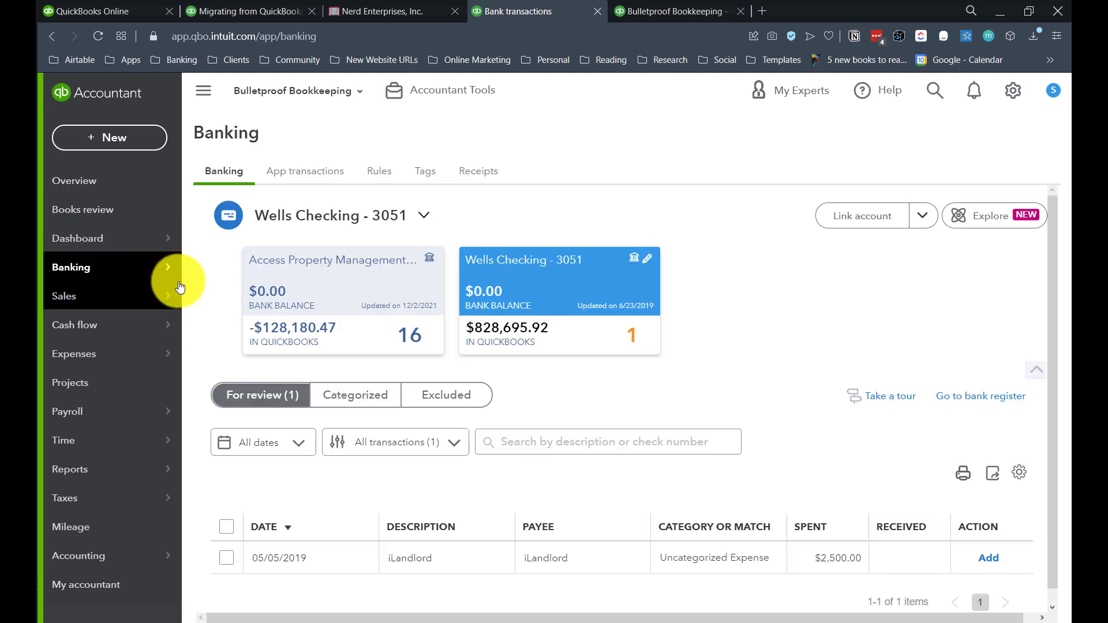
left_click(306, 176)
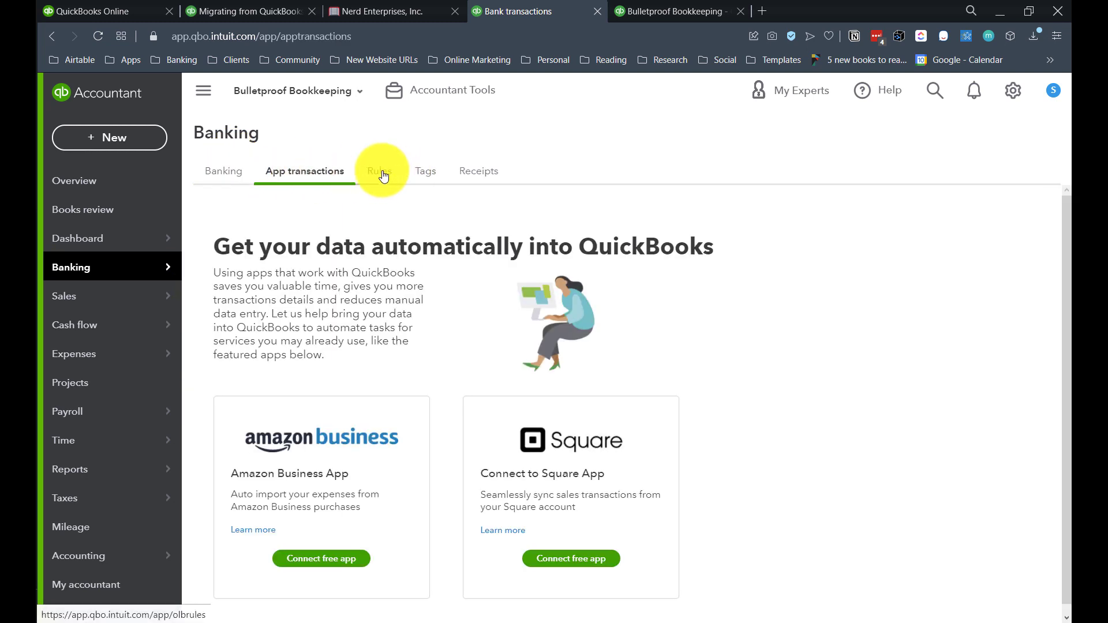
scroll(285, 440, "down", 1)
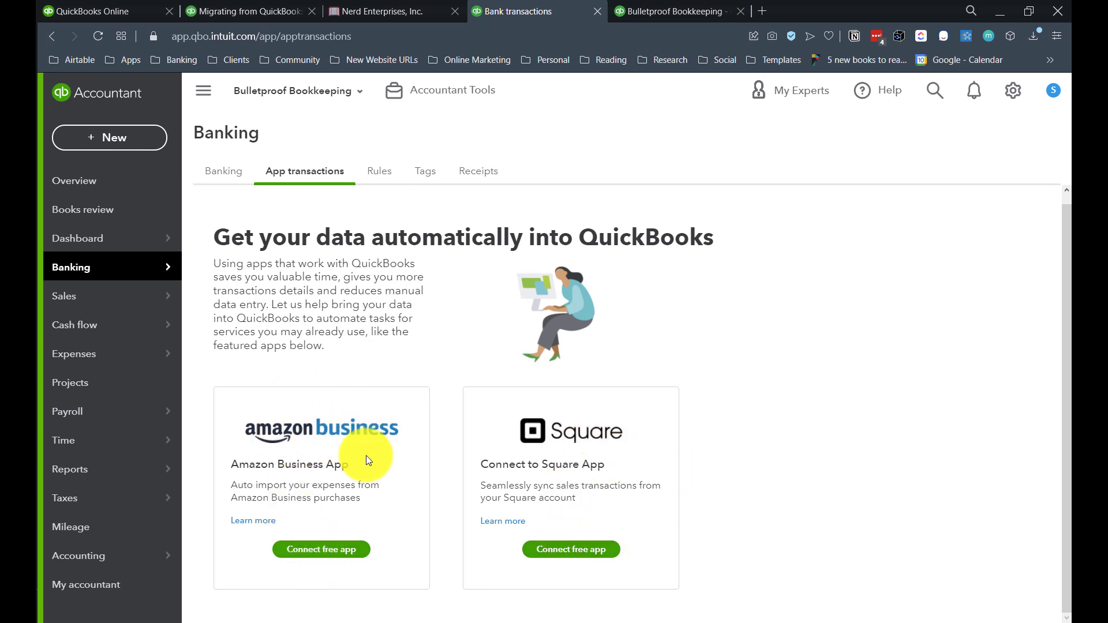
scroll(372, 448, "up", 1)
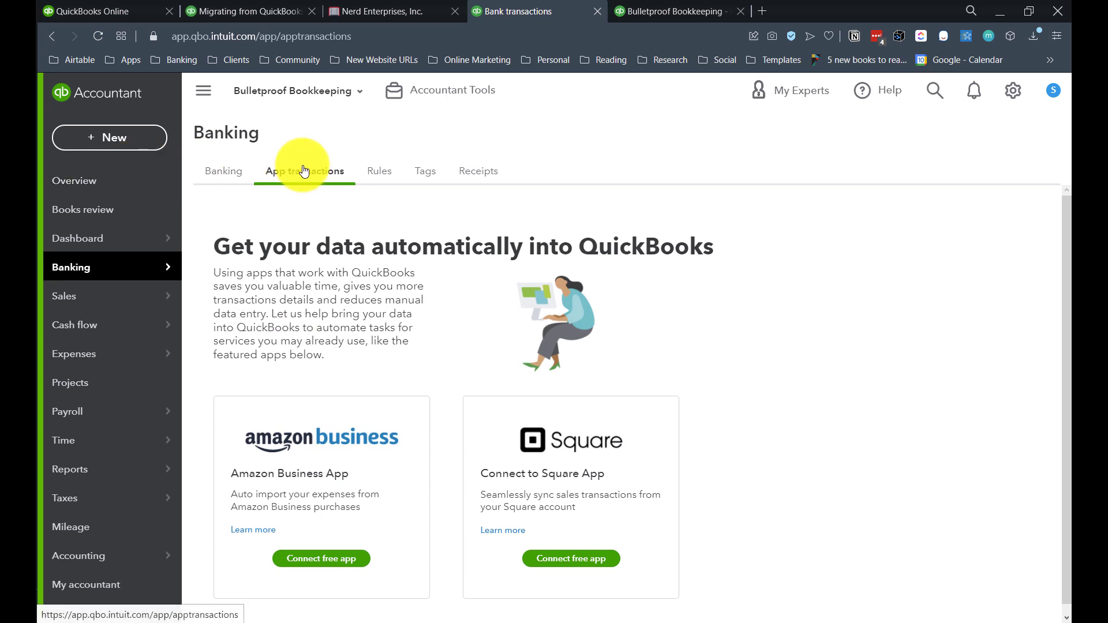
left_click(383, 172)
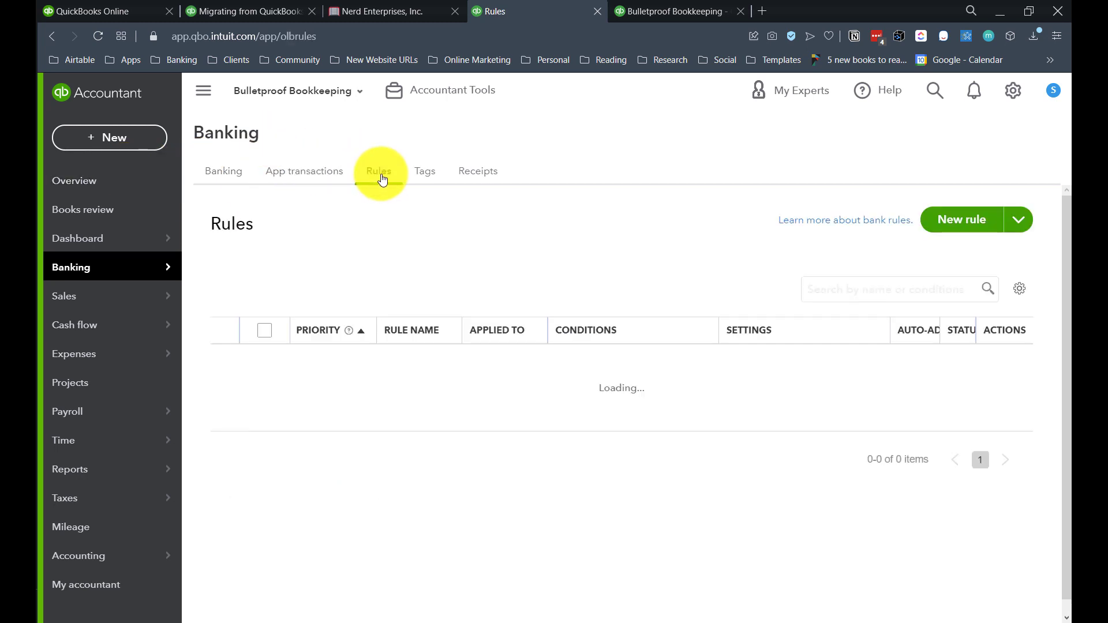
left_click(434, 171)
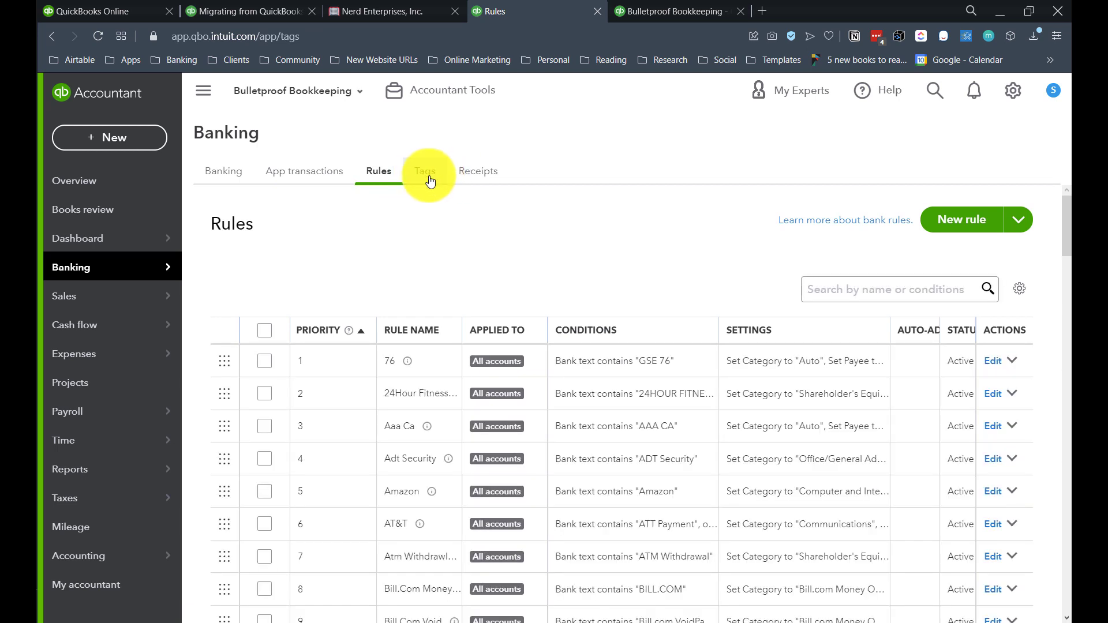
View the Receipts page and its email forwarding setup without creating an address, and return to the bank transactions.
left_click(478, 174)
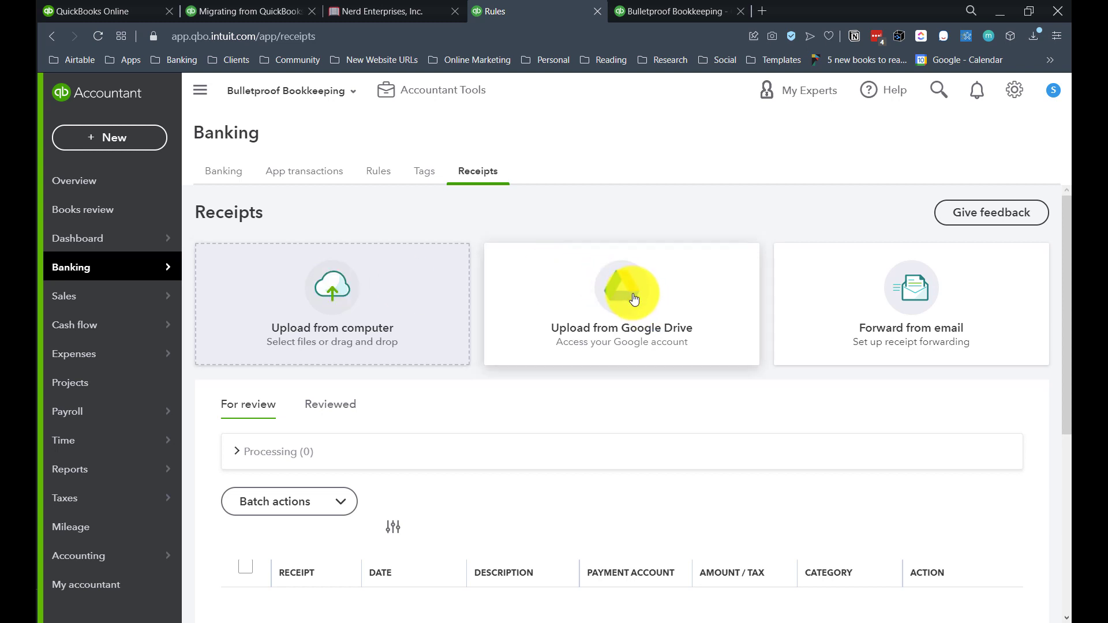
left_click(908, 292)
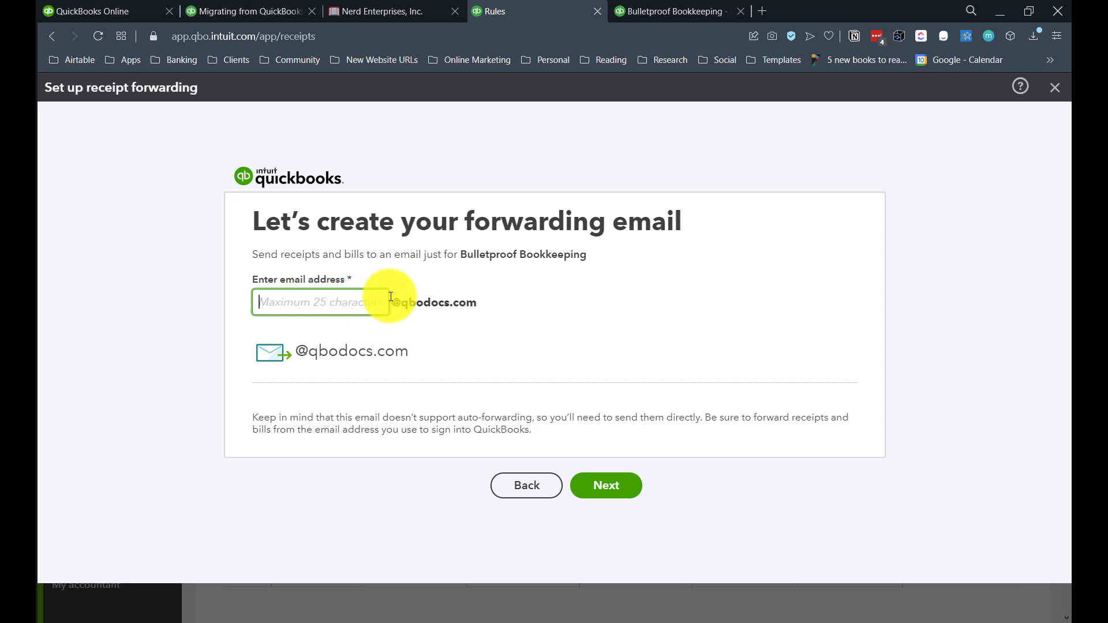
left_click(1056, 88)
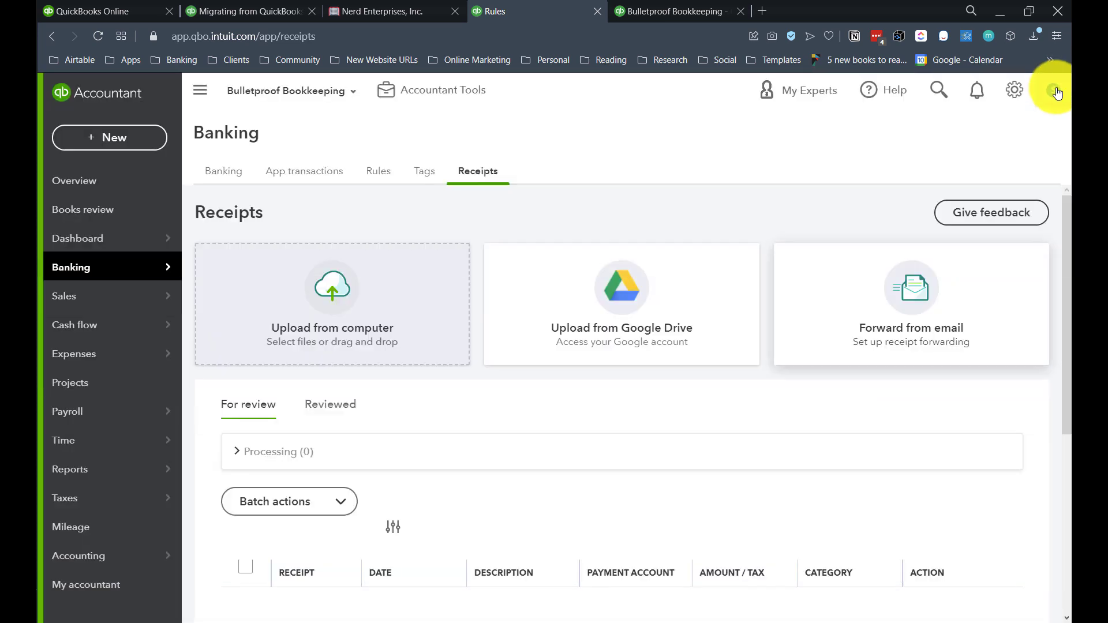
scroll(369, 410, "down", 5)
scroll(357, 407, "up", 5)
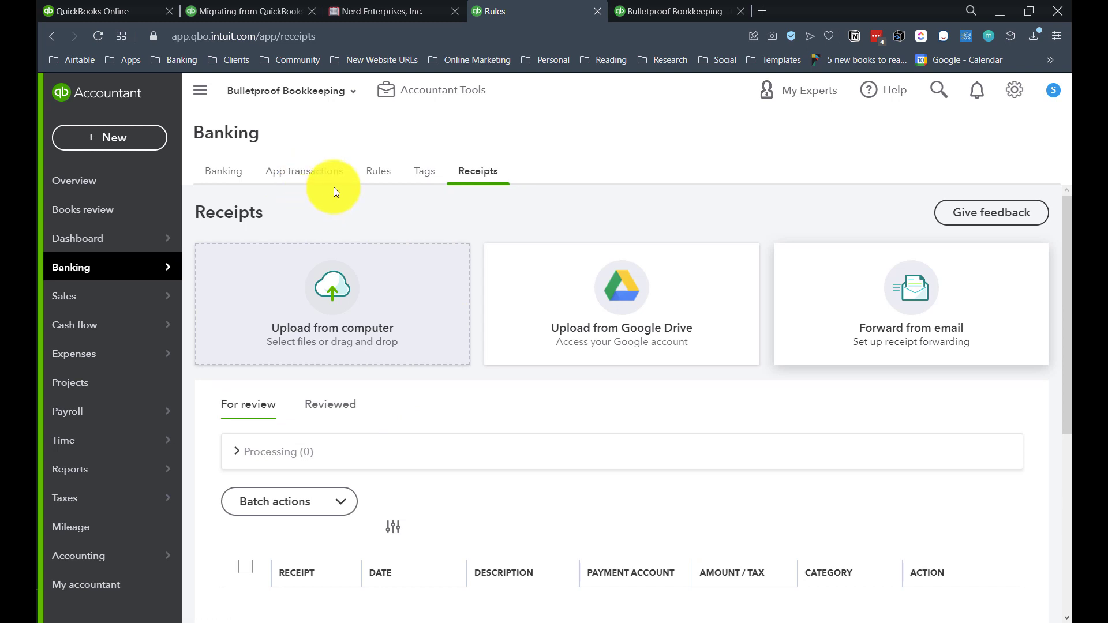
left_click(213, 171)
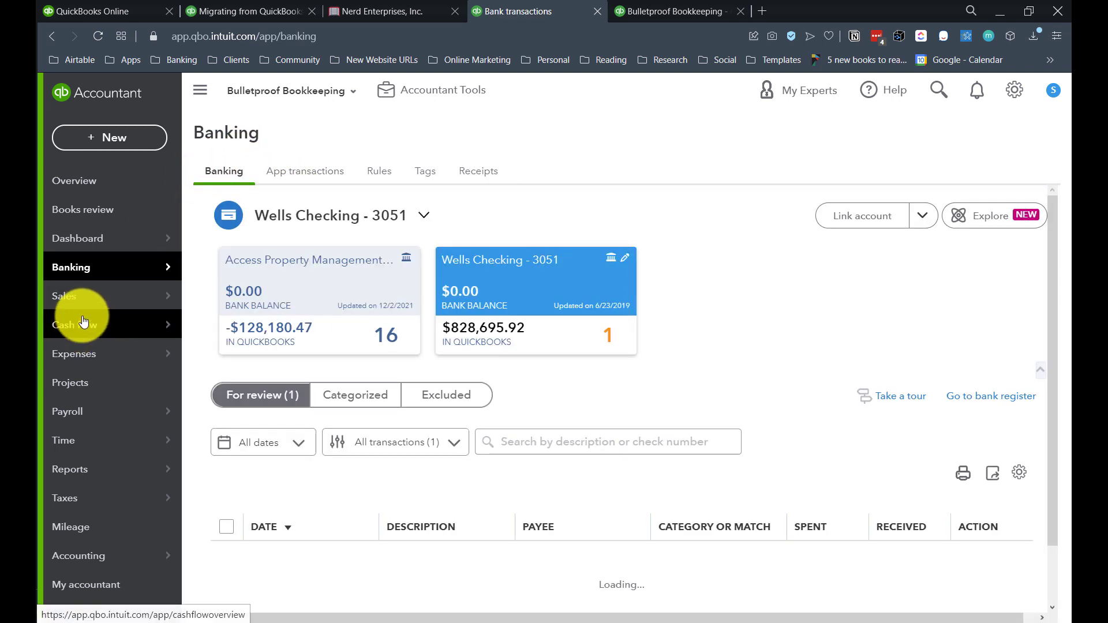
Open the Cash flow overview and view the linked accounts and the section's available pages.
mouse_move(78, 323)
left_click(213, 336)
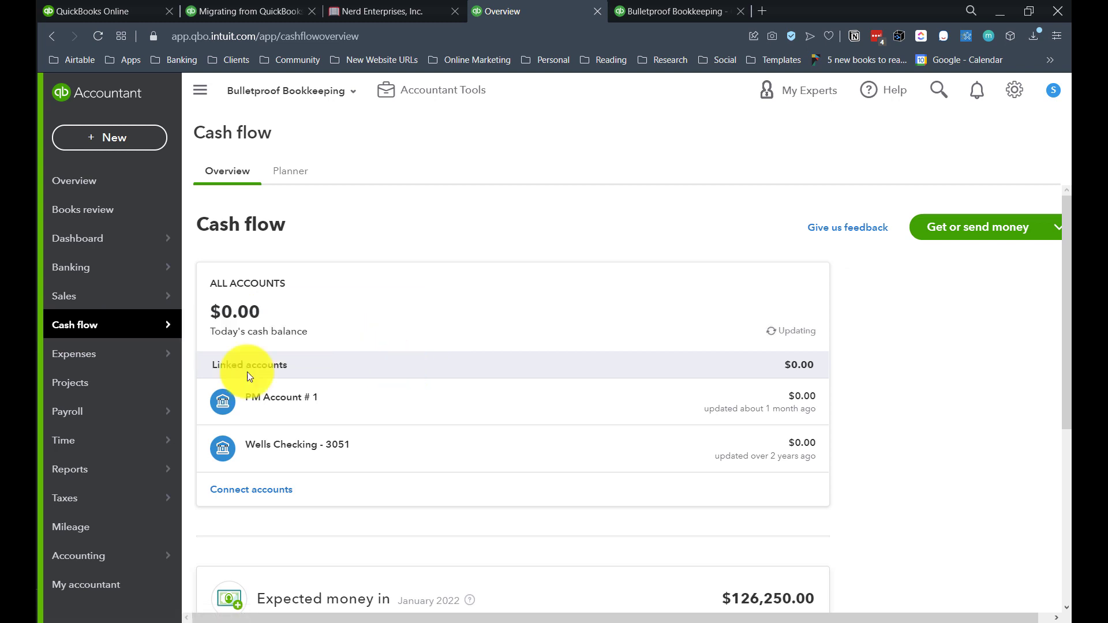
mouse_move(78, 327)
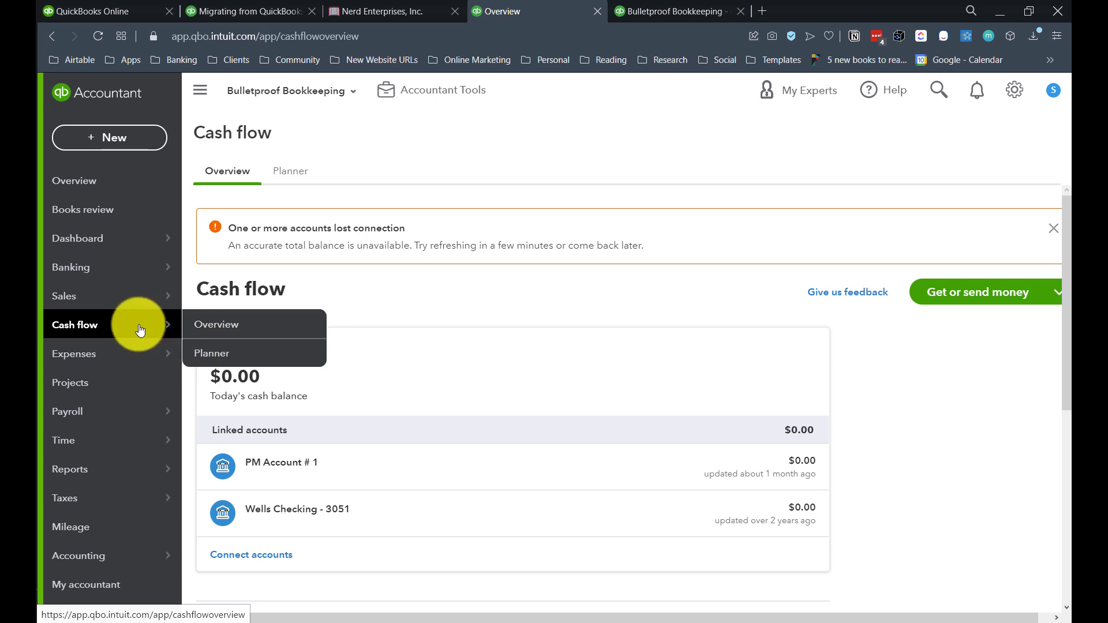
Open The Manhattan Project from the Projects list and review its transactions, time activity and profit overview.
left_click(79, 385)
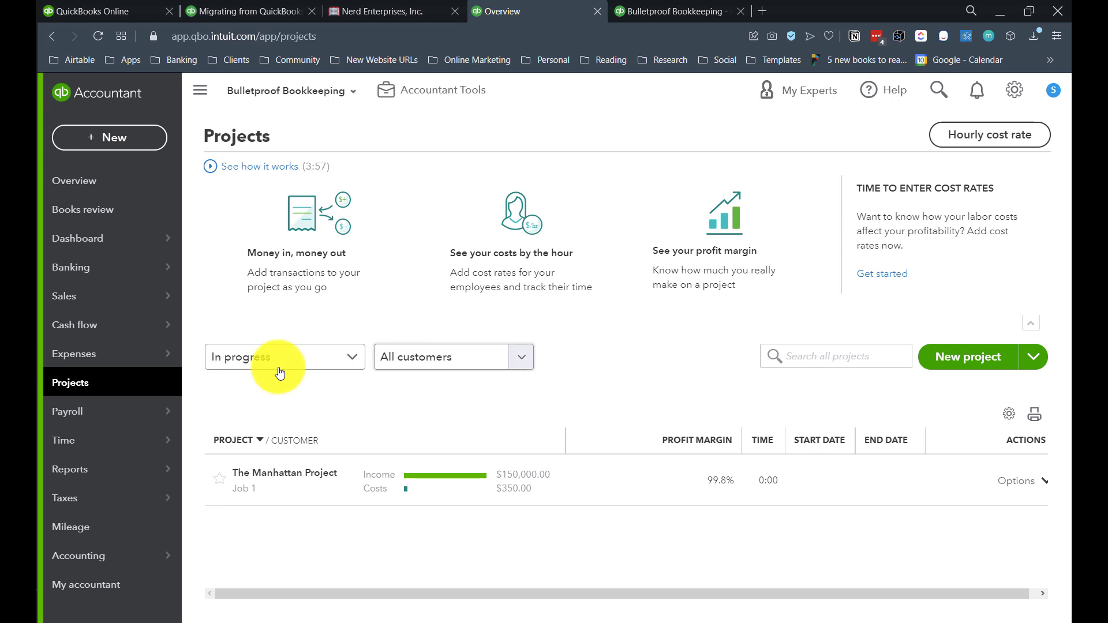
mouse_move(89, 298)
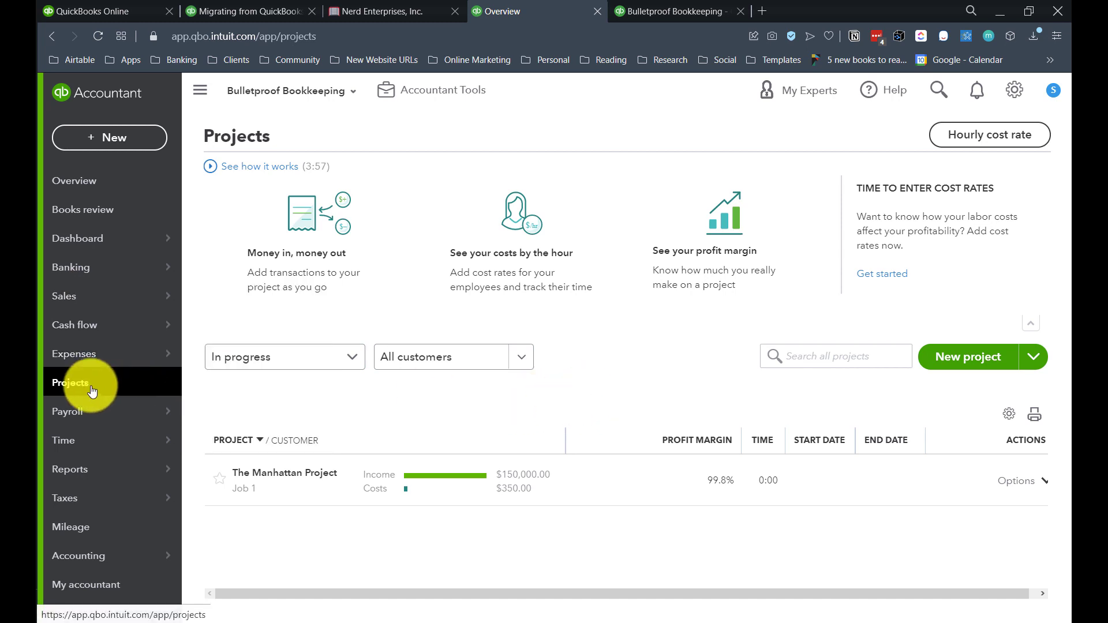
left_click(271, 476)
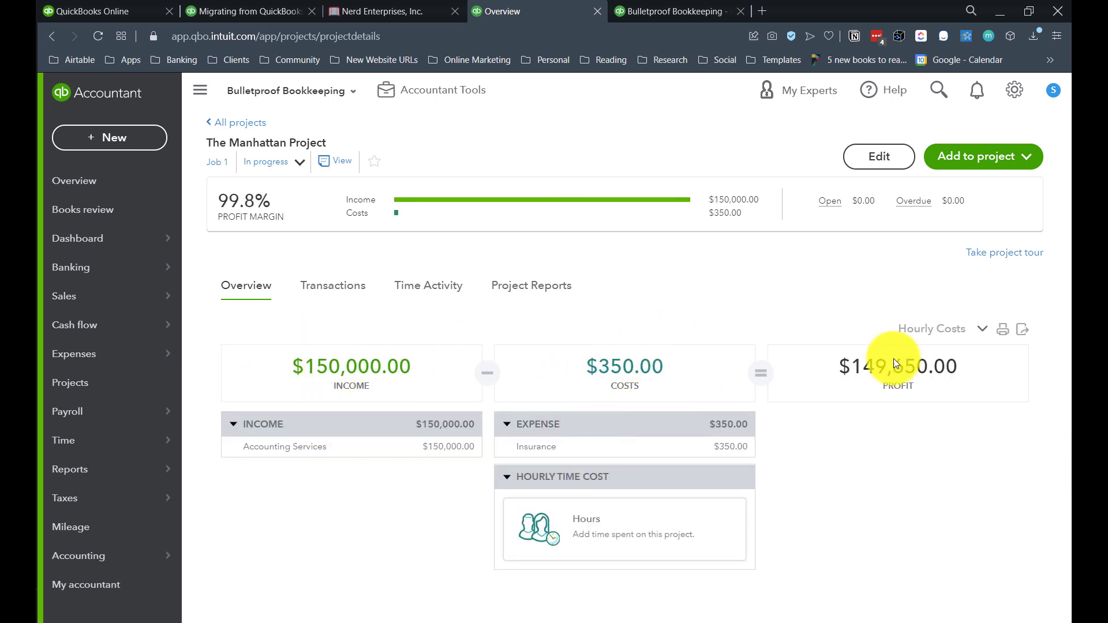
left_click(323, 287)
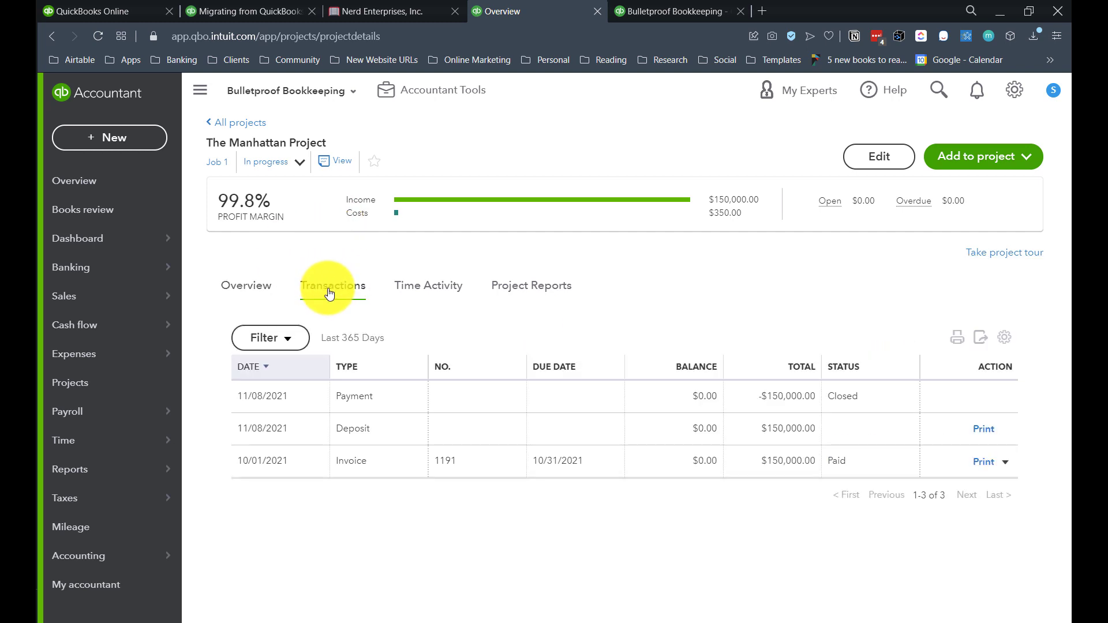
left_click(410, 290)
left_click(224, 292)
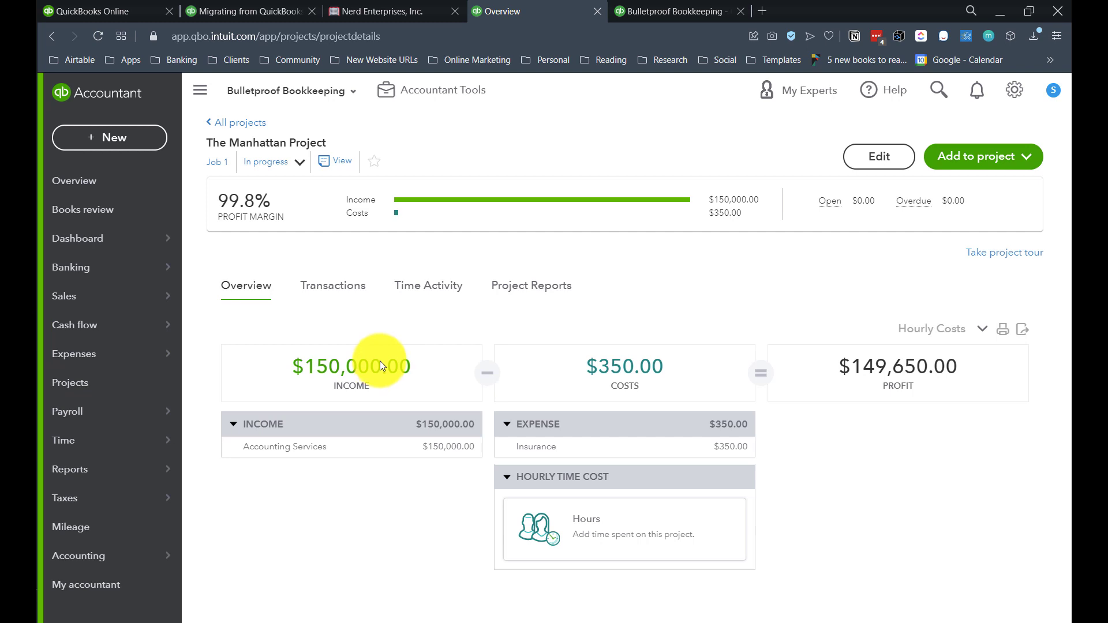
View the Payroll section's Employees page and the Time section's time entries for this month.
mouse_move(74, 411)
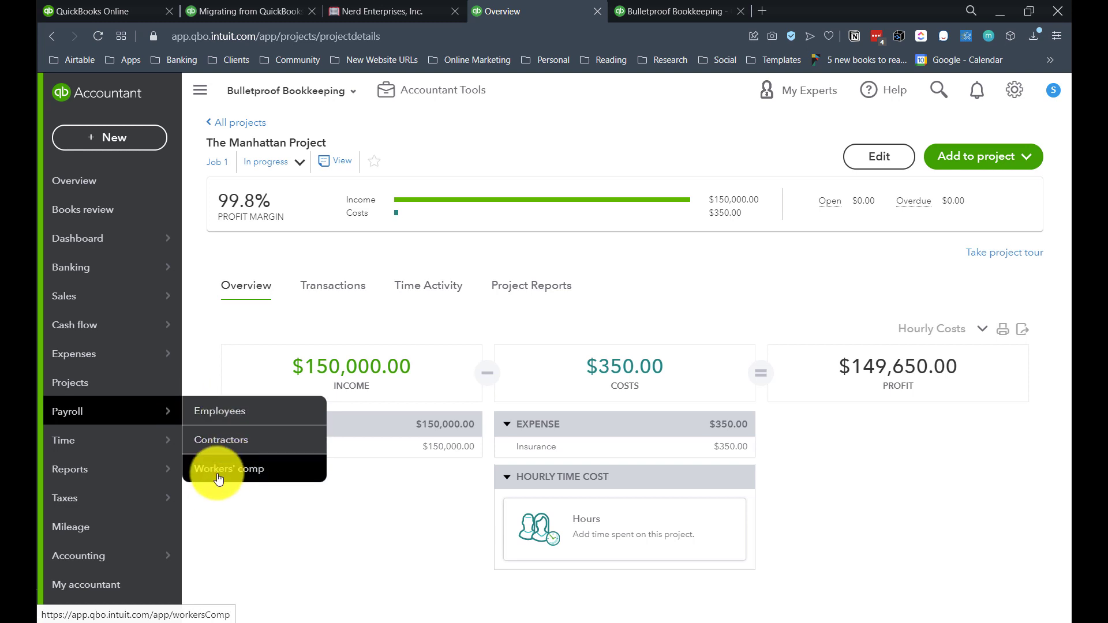
left_click(61, 416)
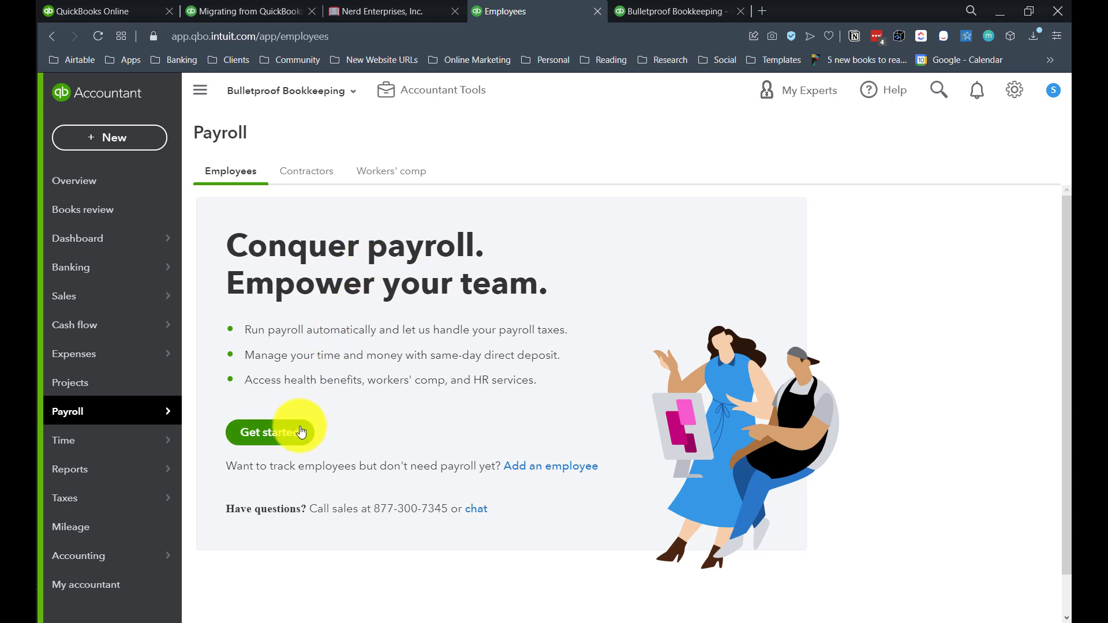
left_click(76, 448)
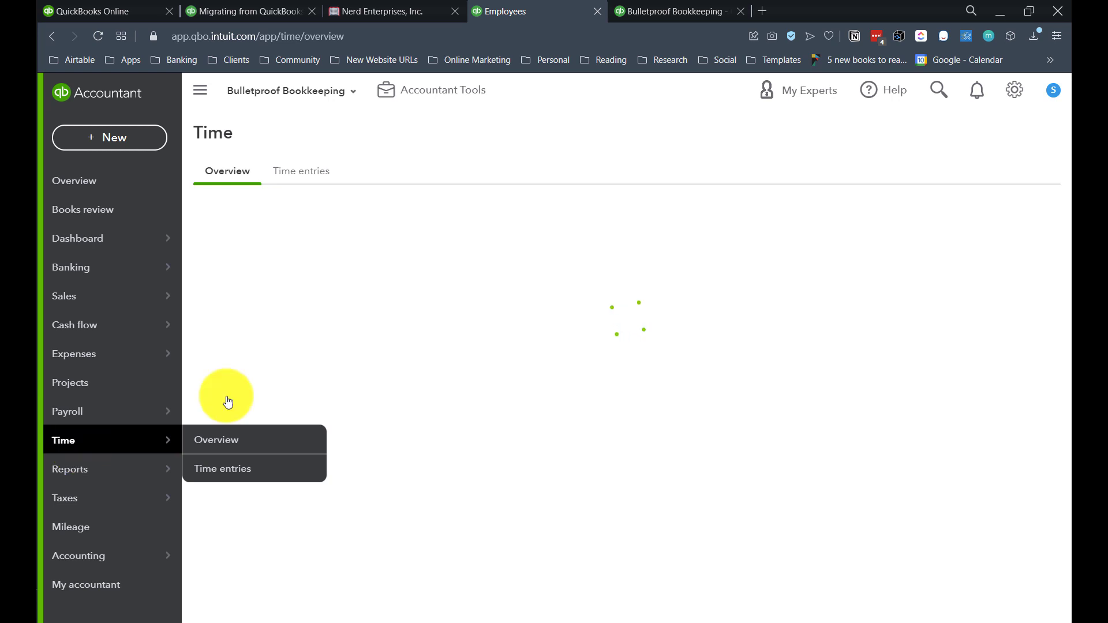
left_click(306, 176)
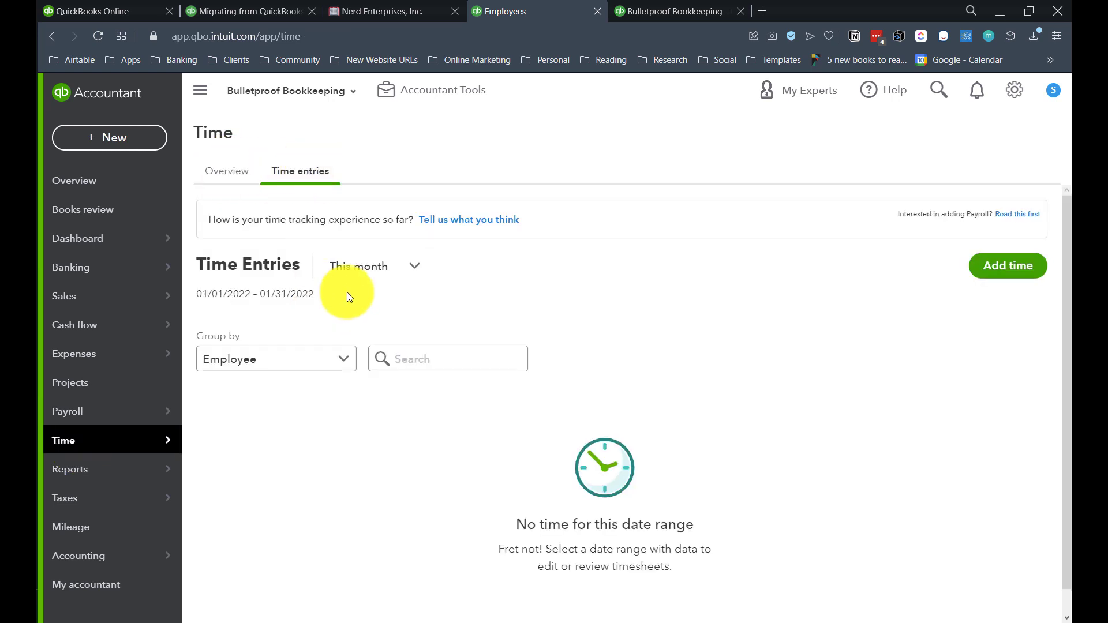
mouse_move(134, 445)
mouse_move(94, 474)
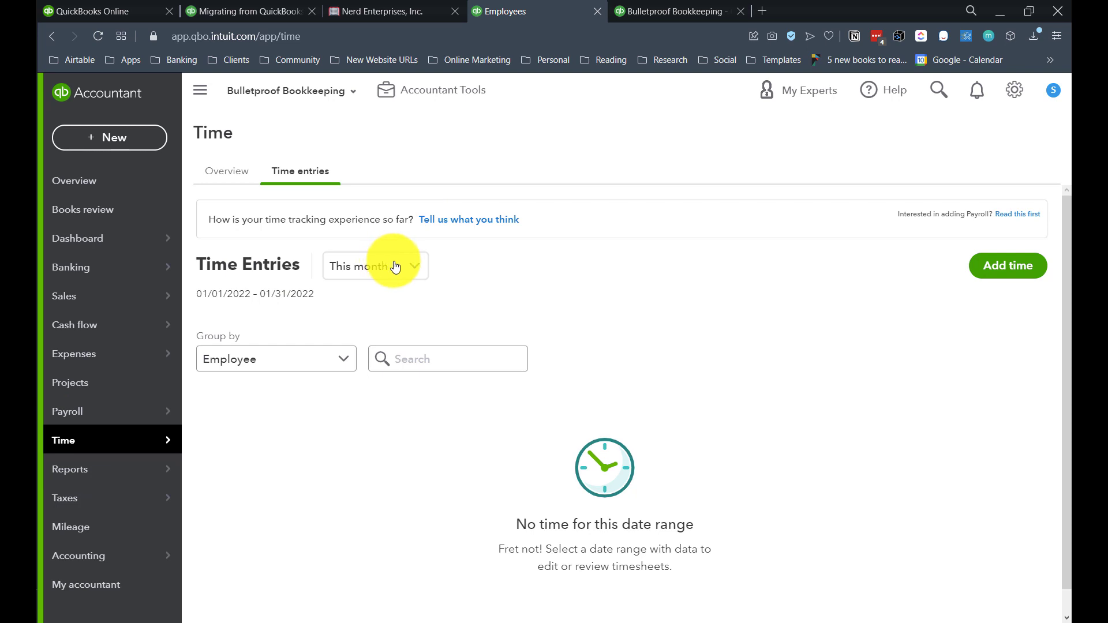
View the standard reports list and the Sales tax page of the Taxes section.
left_click(62, 473)
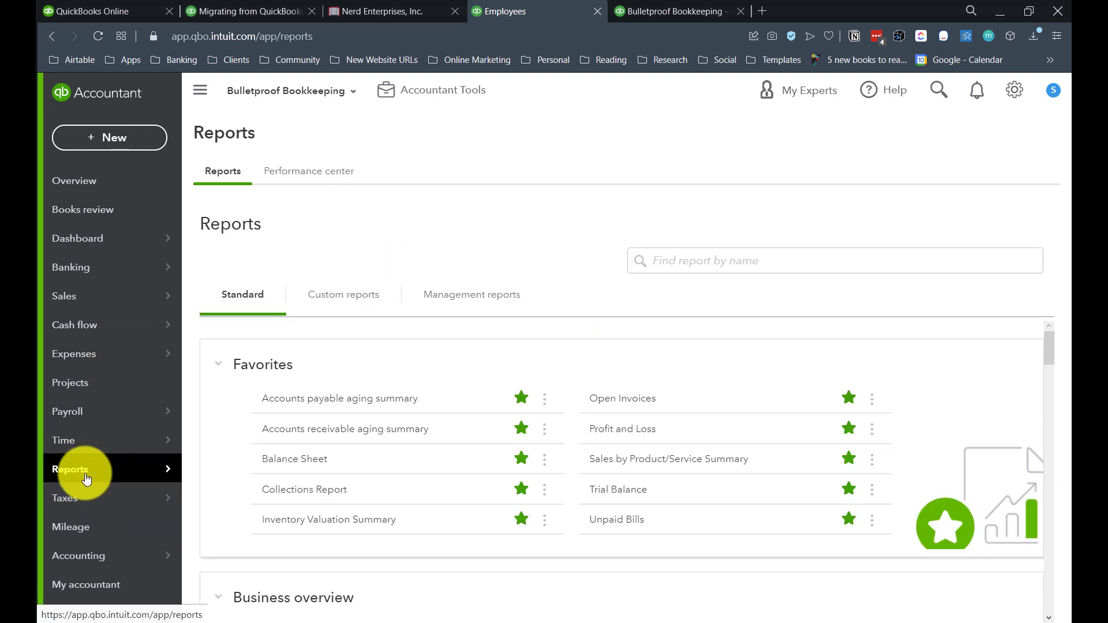
mouse_move(69, 499)
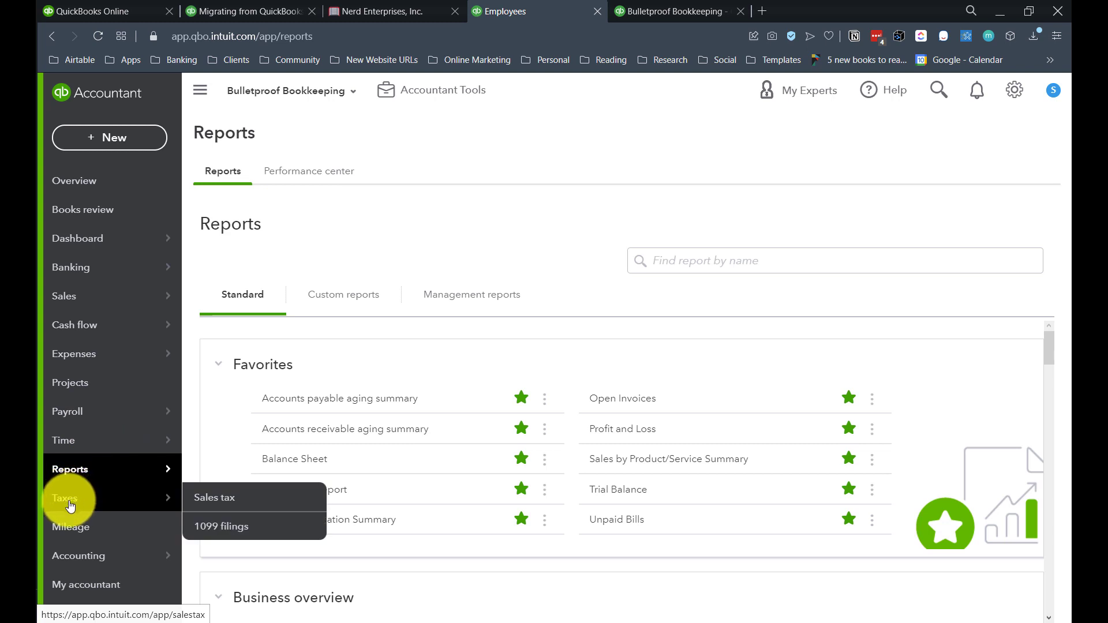
mouse_move(77, 412)
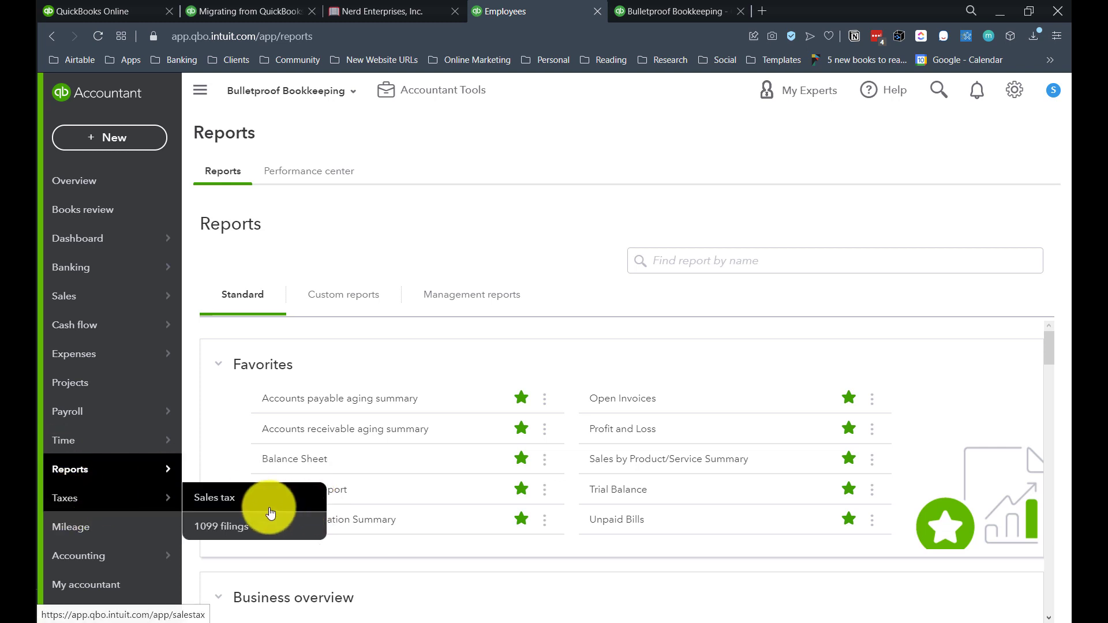
left_click(219, 504)
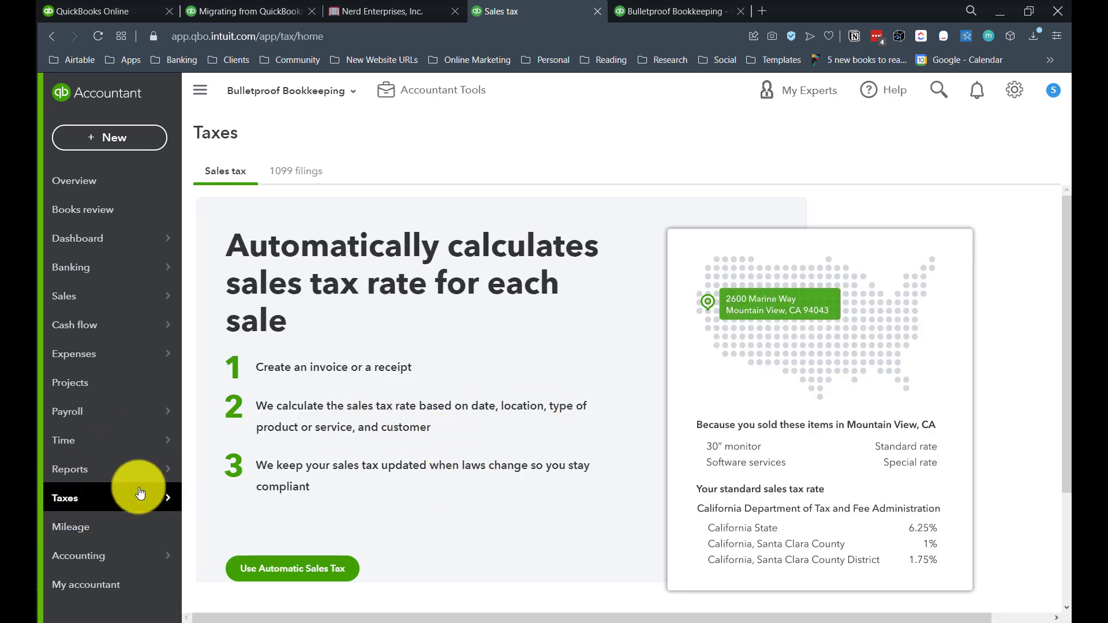
Open the Mileage section and examine the advertised per-mile deduction rate.
left_click(71, 530)
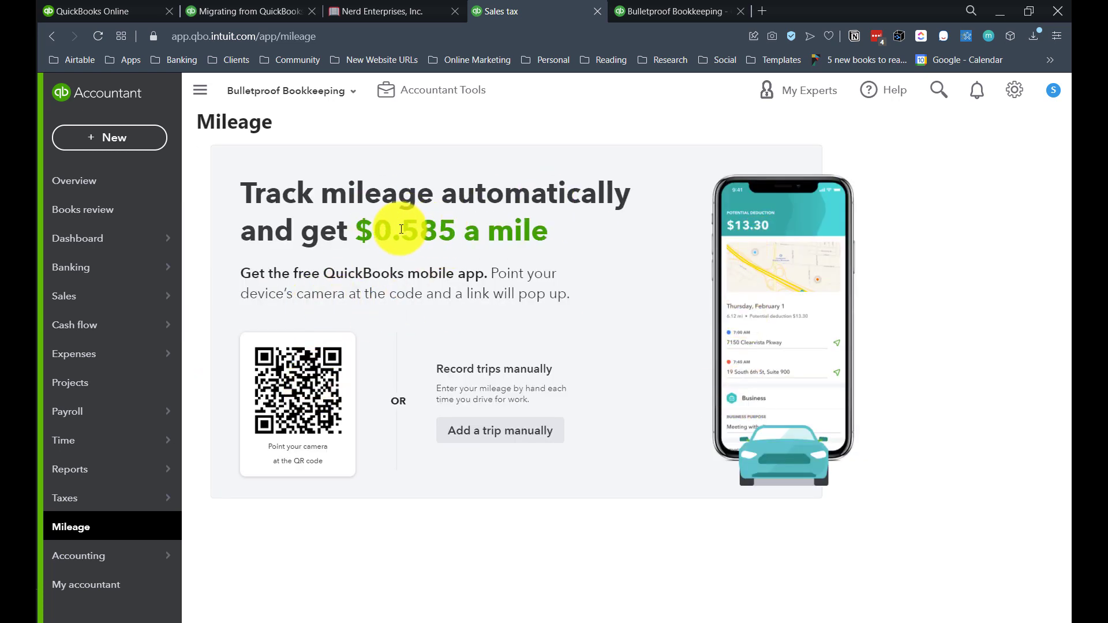
left_click_drag(401, 230, 522, 230)
left_click(452, 227)
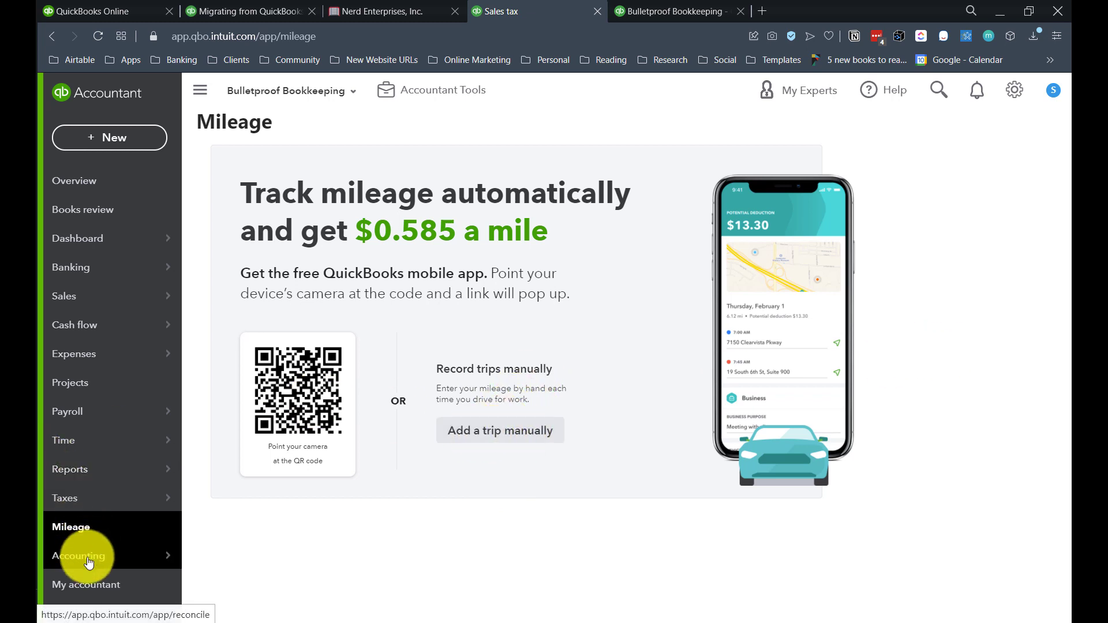
Open the Accounting section and view the Chart of Accounts and the Reconcile page.
mouse_move(88, 562)
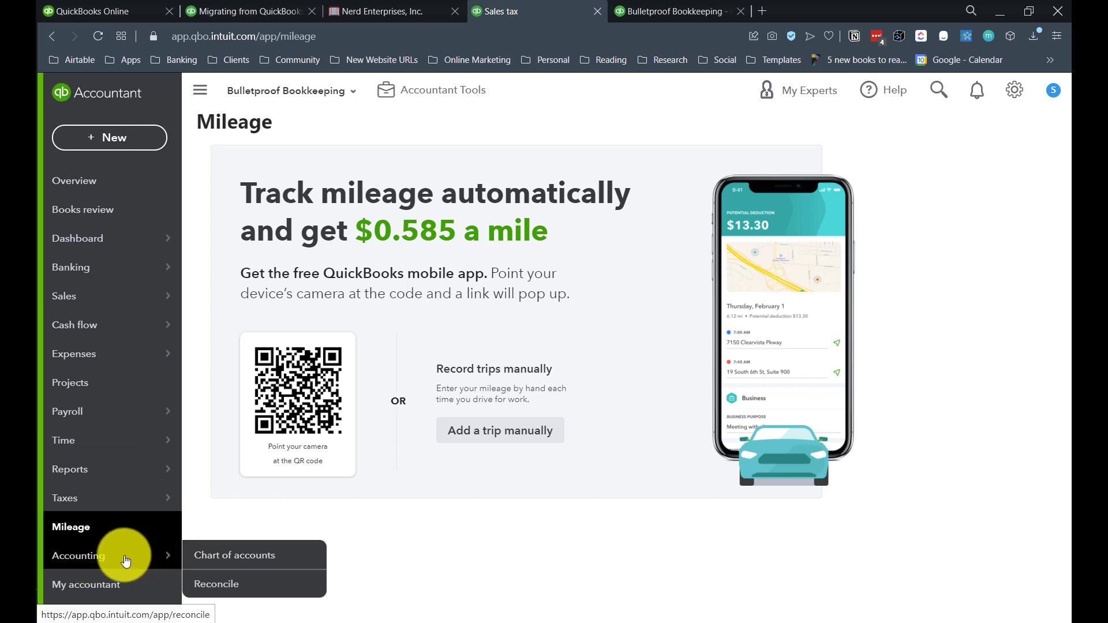
left_click(226, 561)
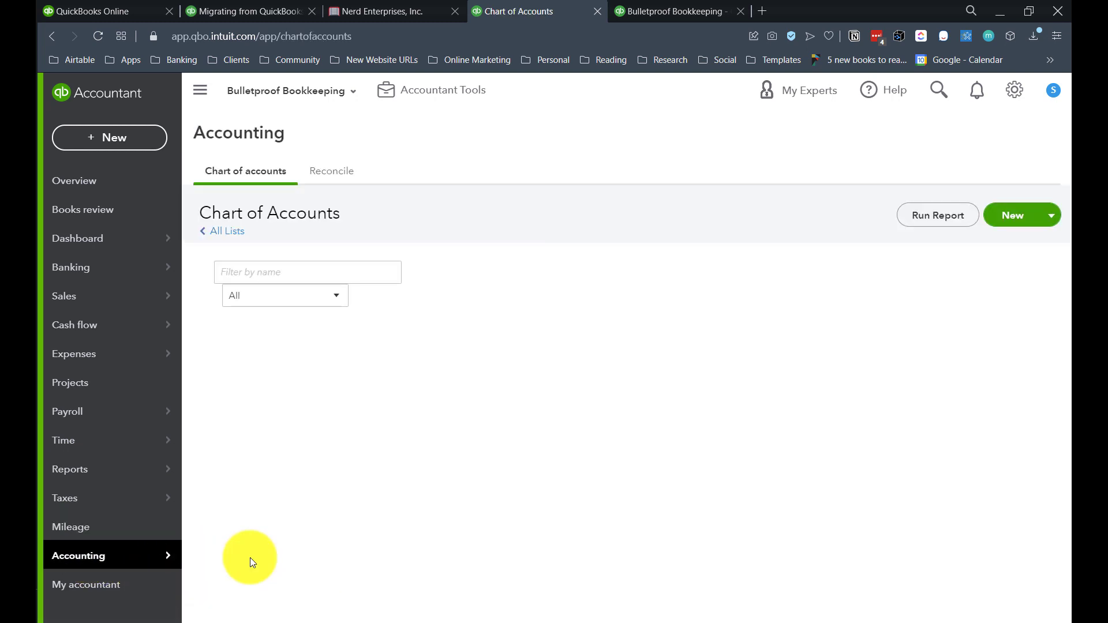
mouse_move(75, 557)
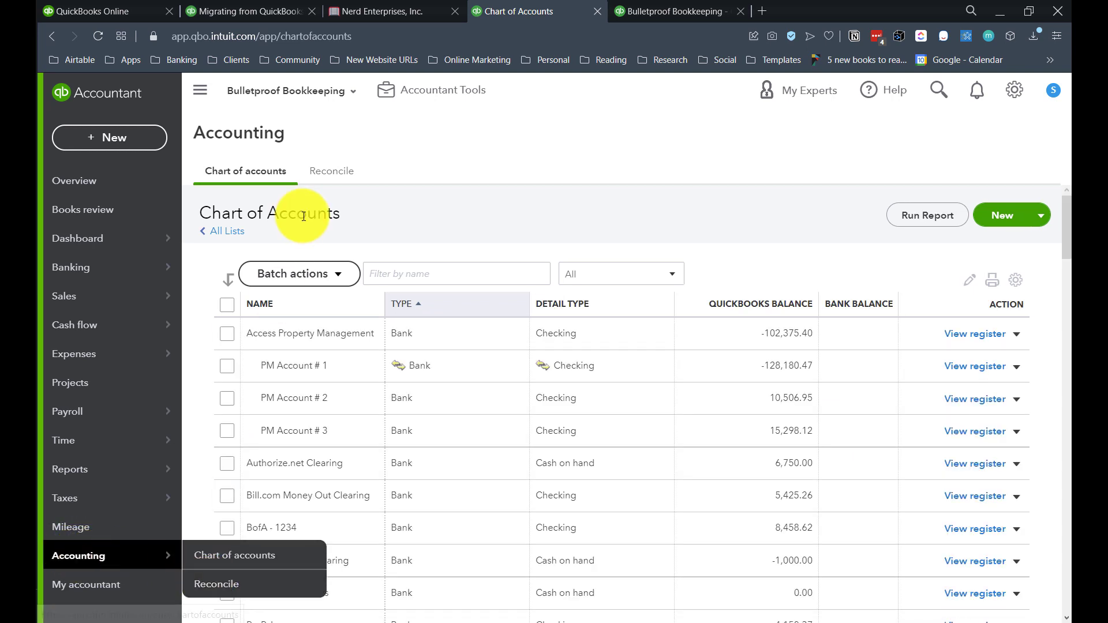
left_click(317, 172)
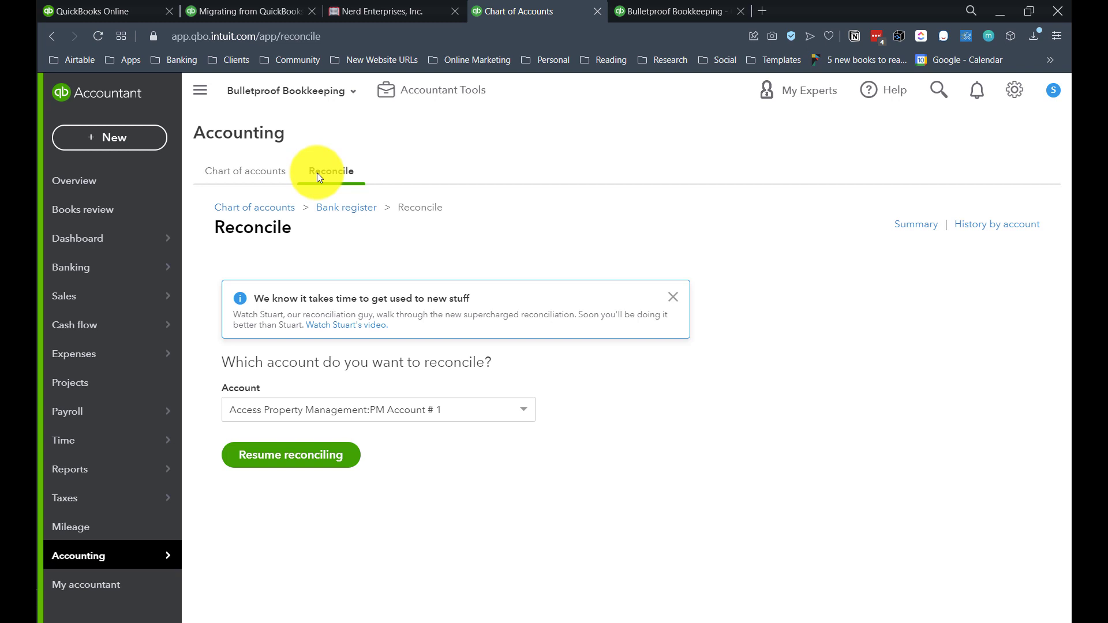
View the company settings and tools list, close it, and open the bank register for PM Account # 1.
left_click(1015, 91)
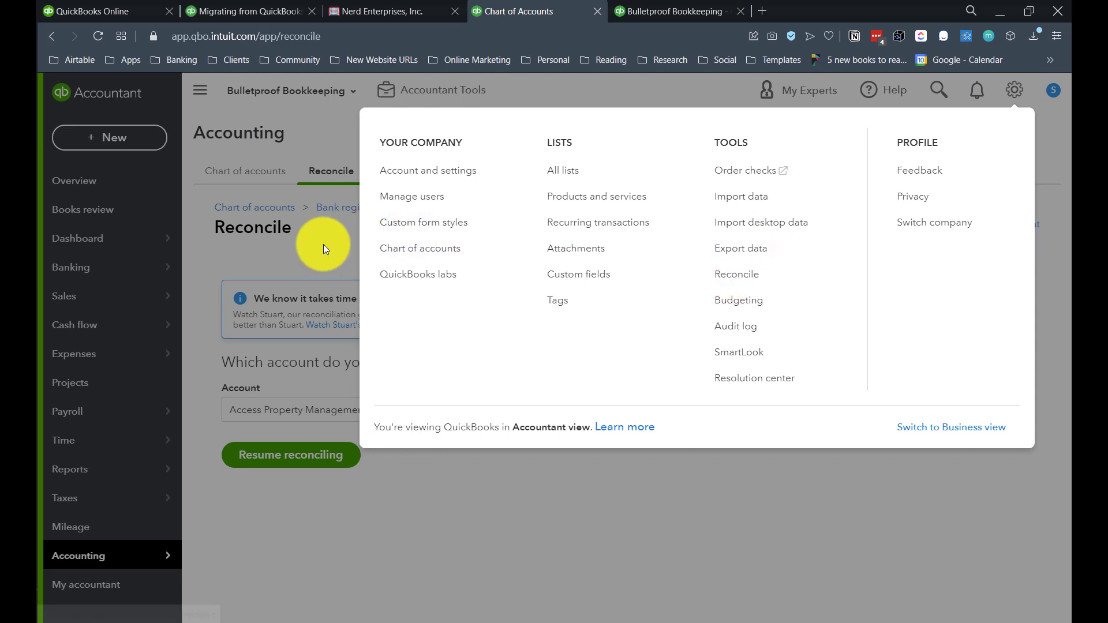
left_click(328, 228)
left_click(335, 209)
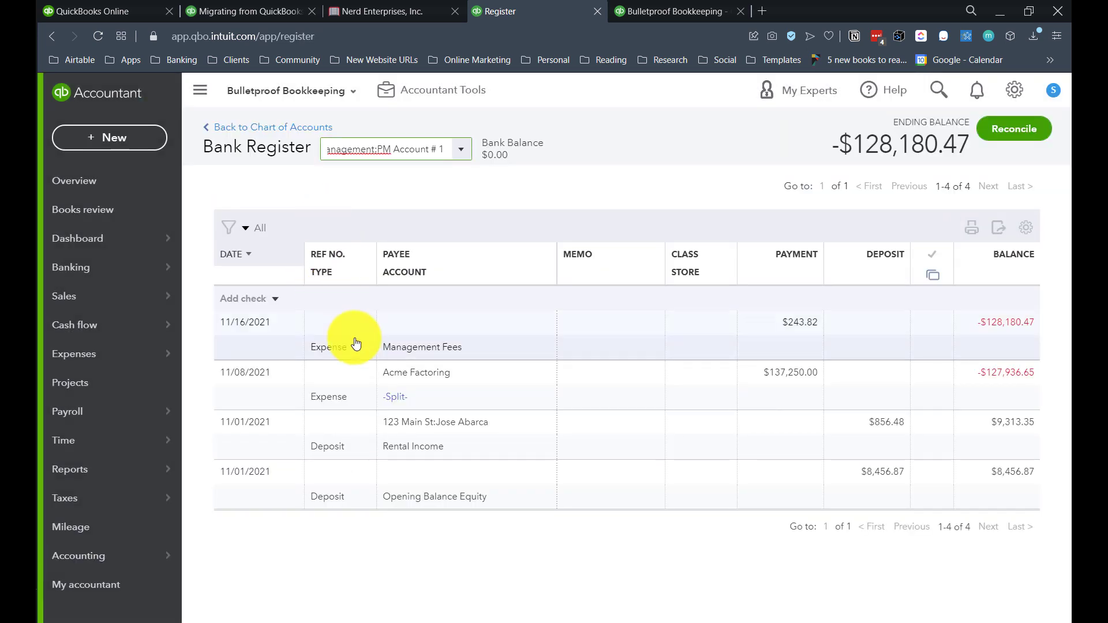
Switch the bank register to PM Account # 2 and view the My accountant page.
left_click(461, 149)
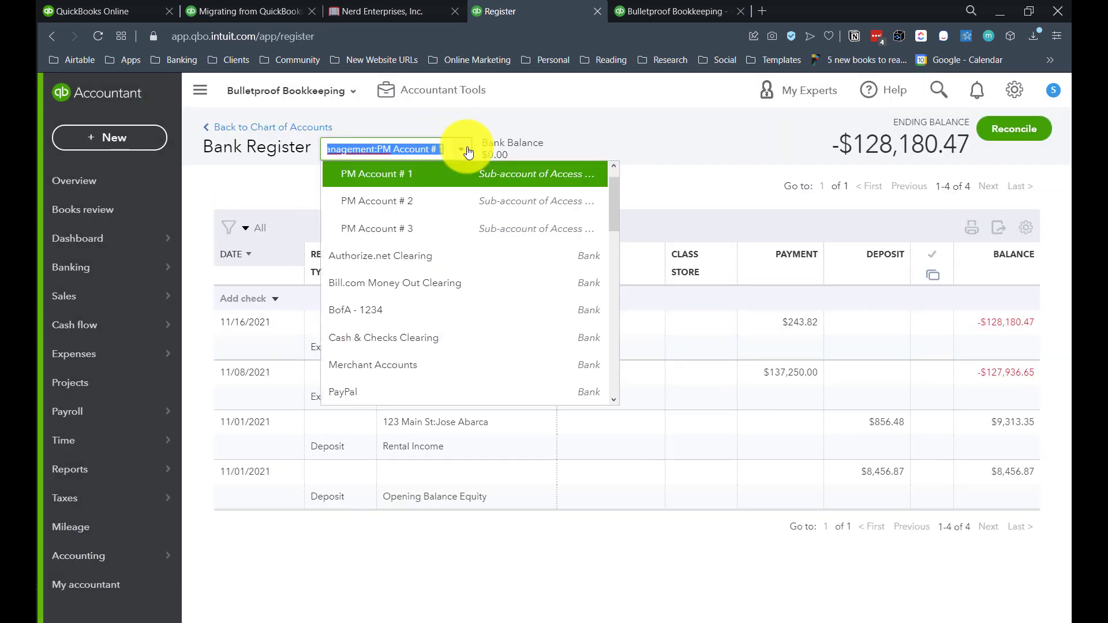
left_click(407, 195)
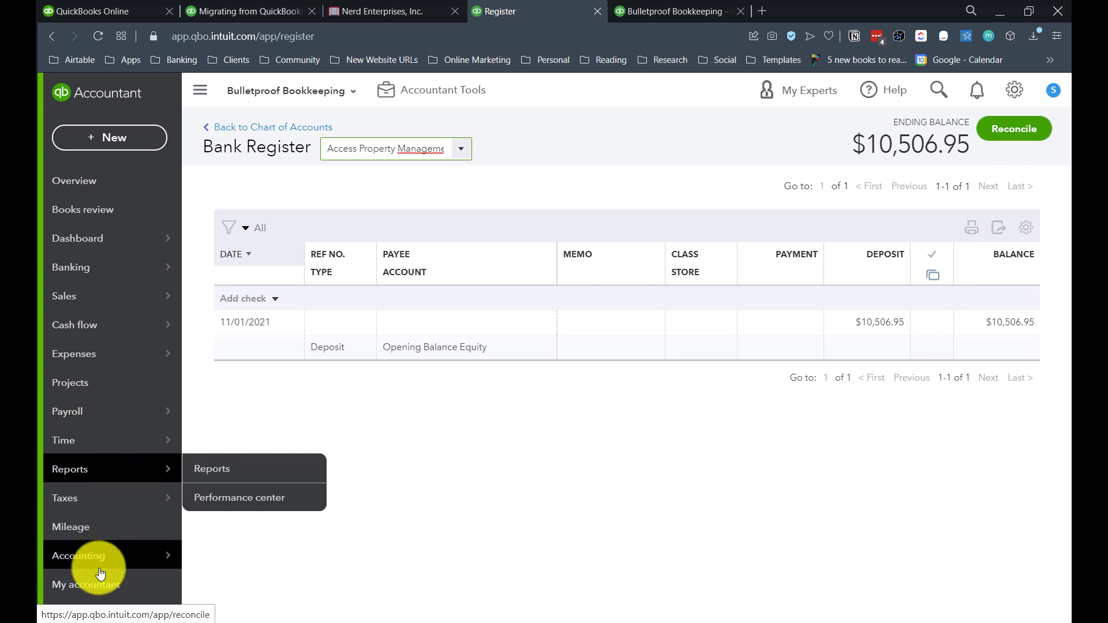
left_click(74, 591)
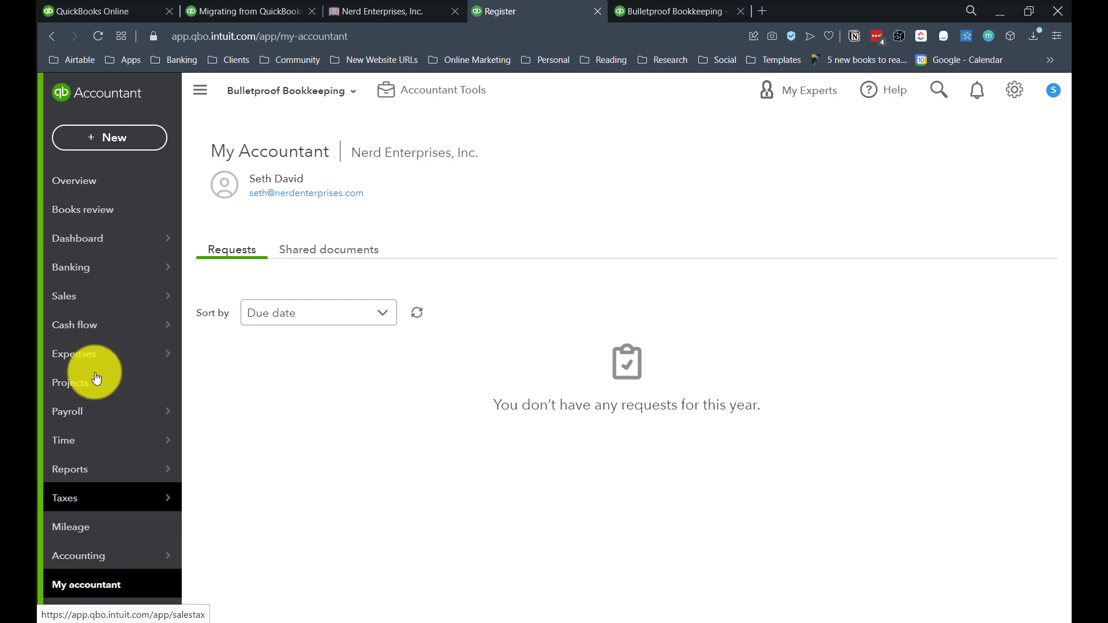
View the accounting firms listed under Manage users, and return to the My accountant page.
left_click(1014, 92)
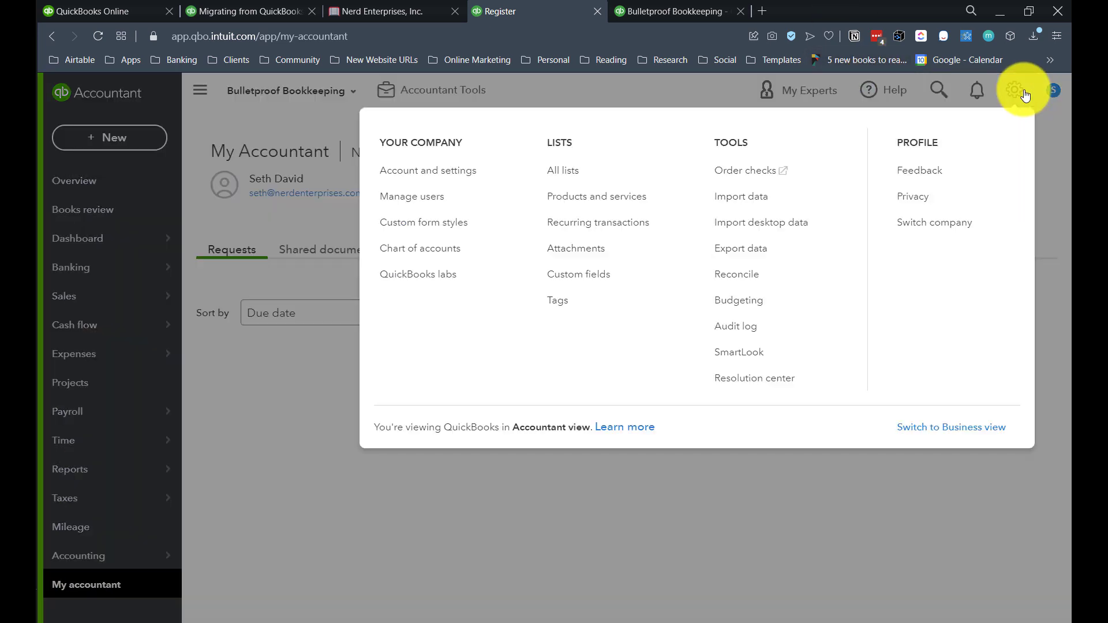
left_click(405, 198)
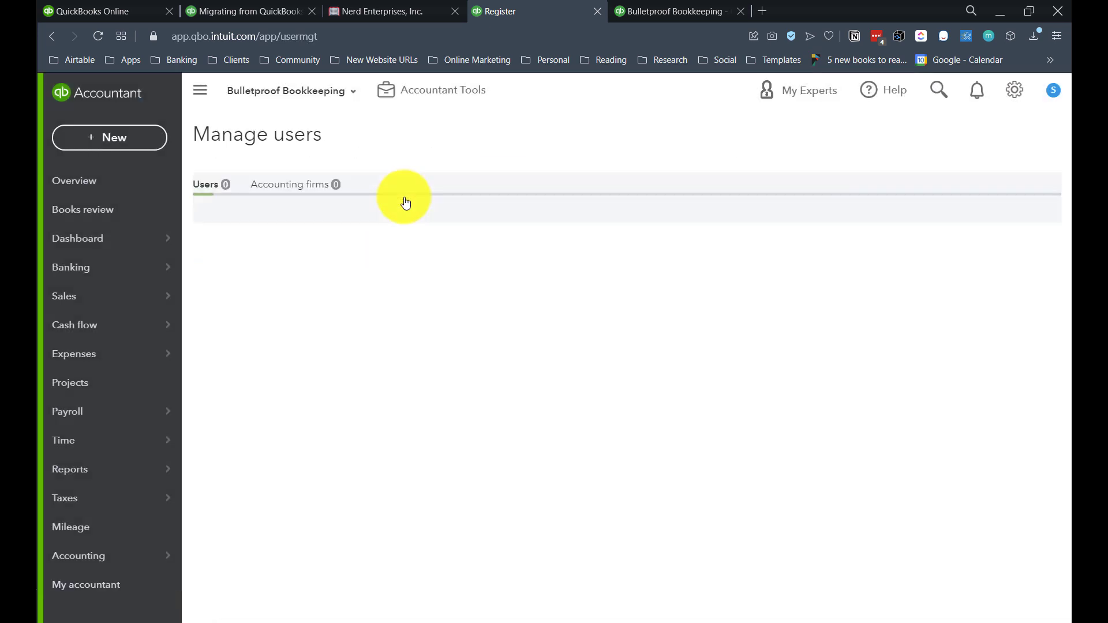
left_click(306, 190)
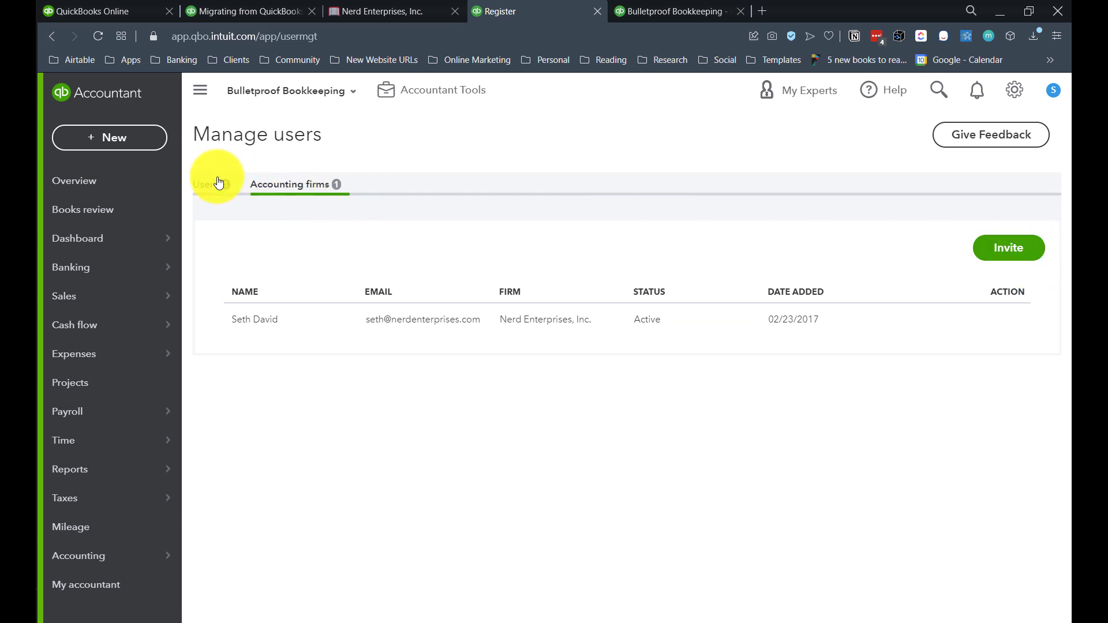
left_click(87, 584)
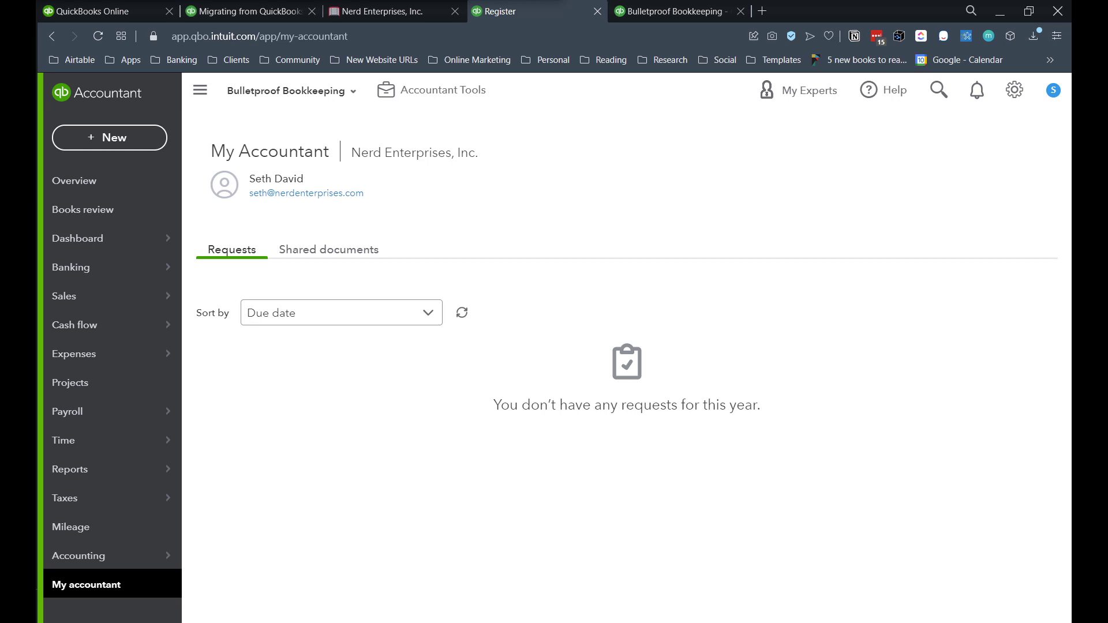
From the open A/P Aging Summary report, go to All Sales and filter the transactions to overdue invoices.
left_click(640, 11)
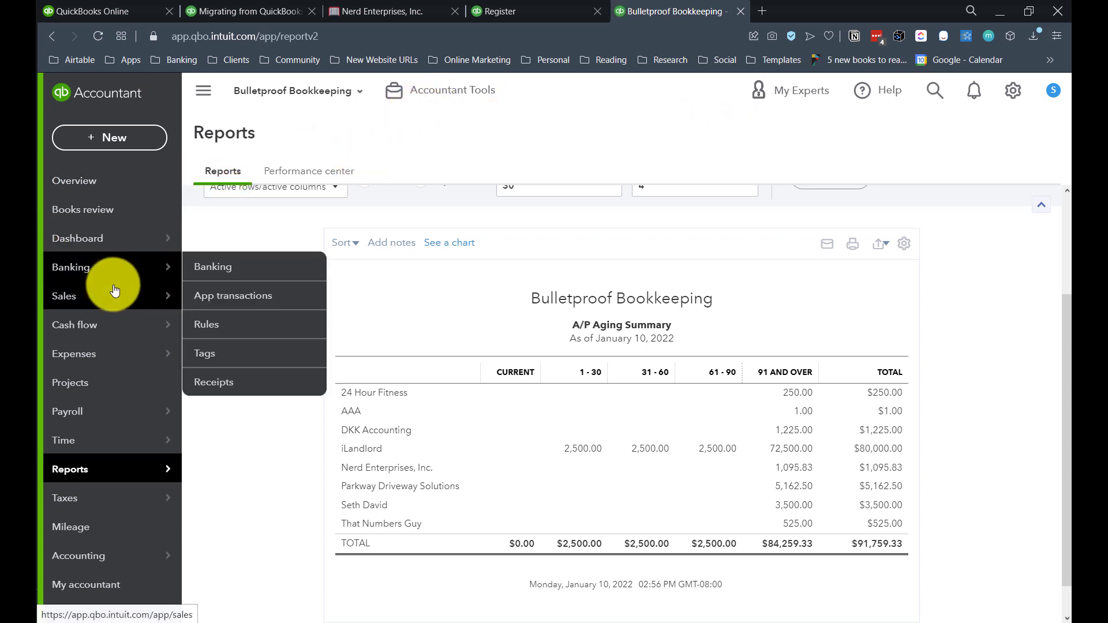
mouse_move(92, 326)
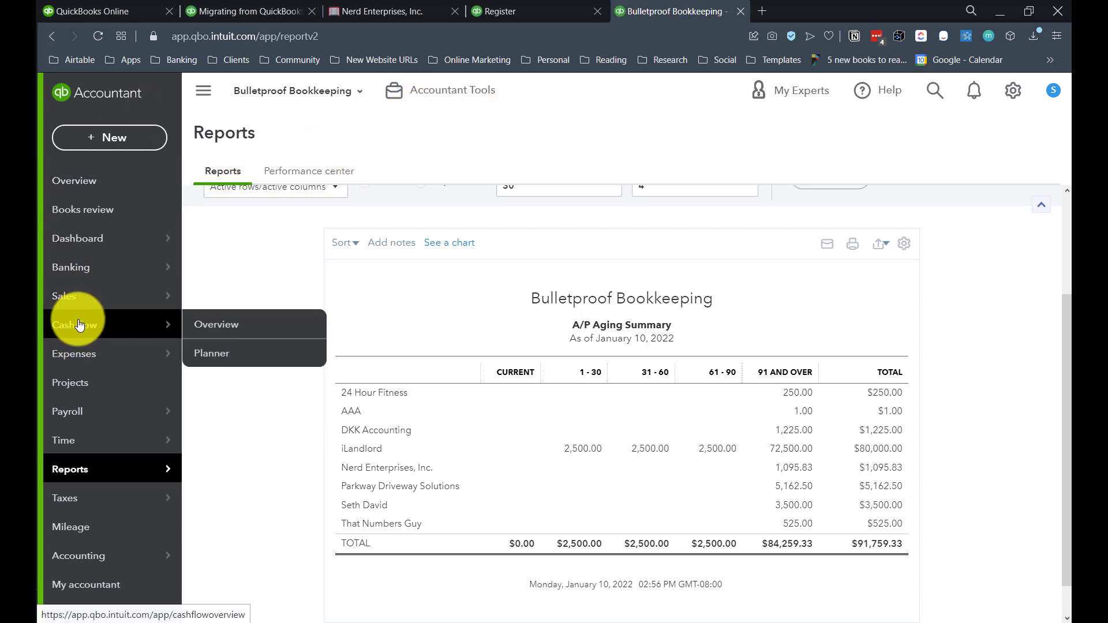
mouse_move(74, 293)
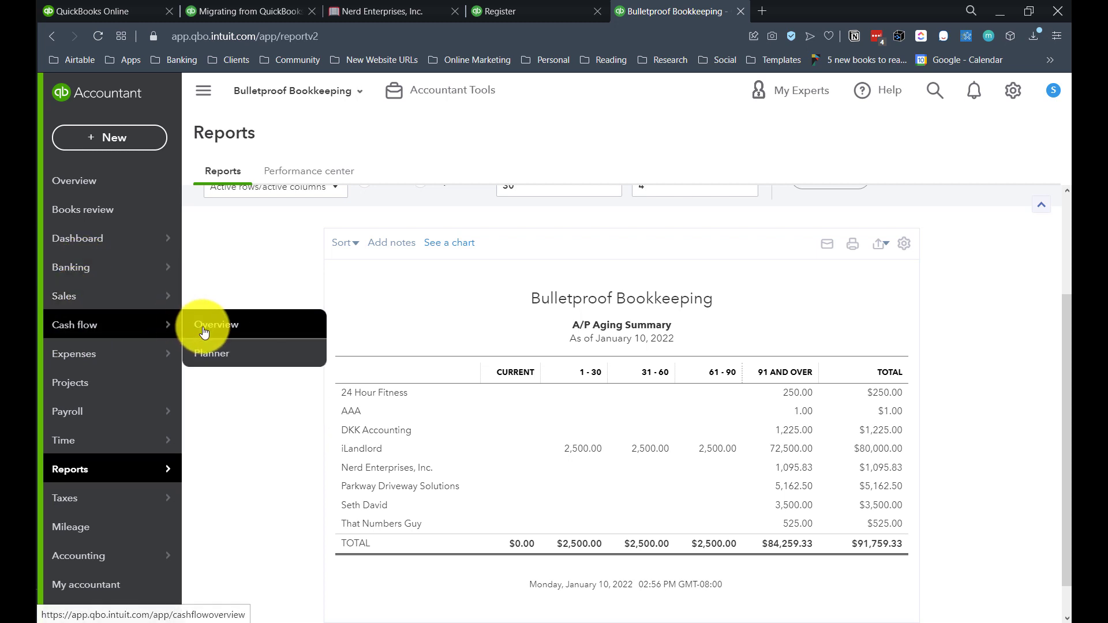
left_click(216, 327)
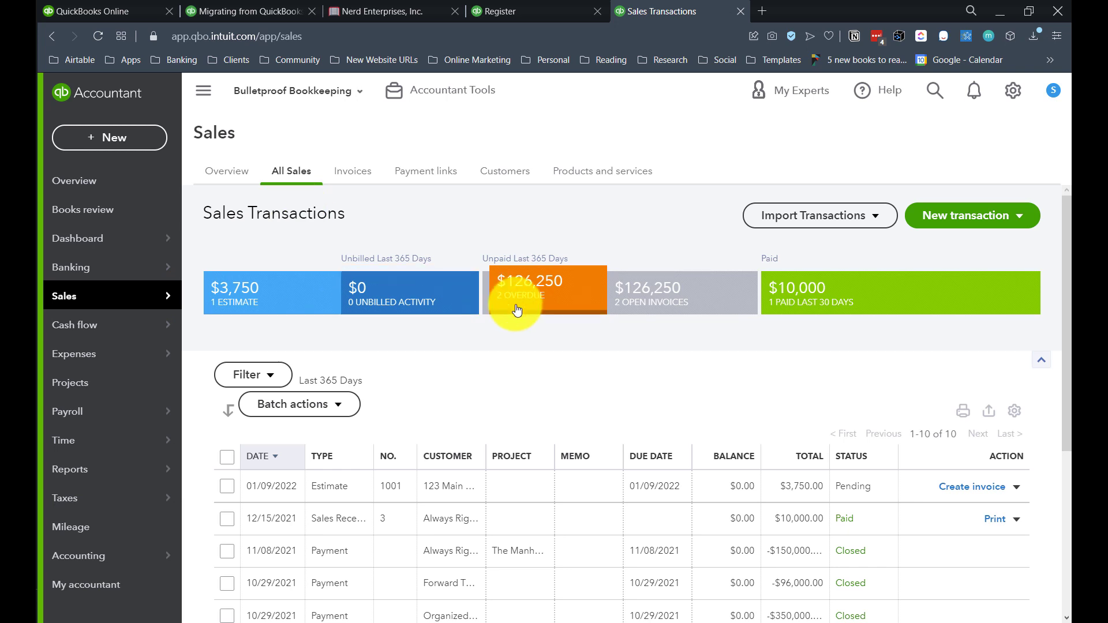
left_click(519, 289)
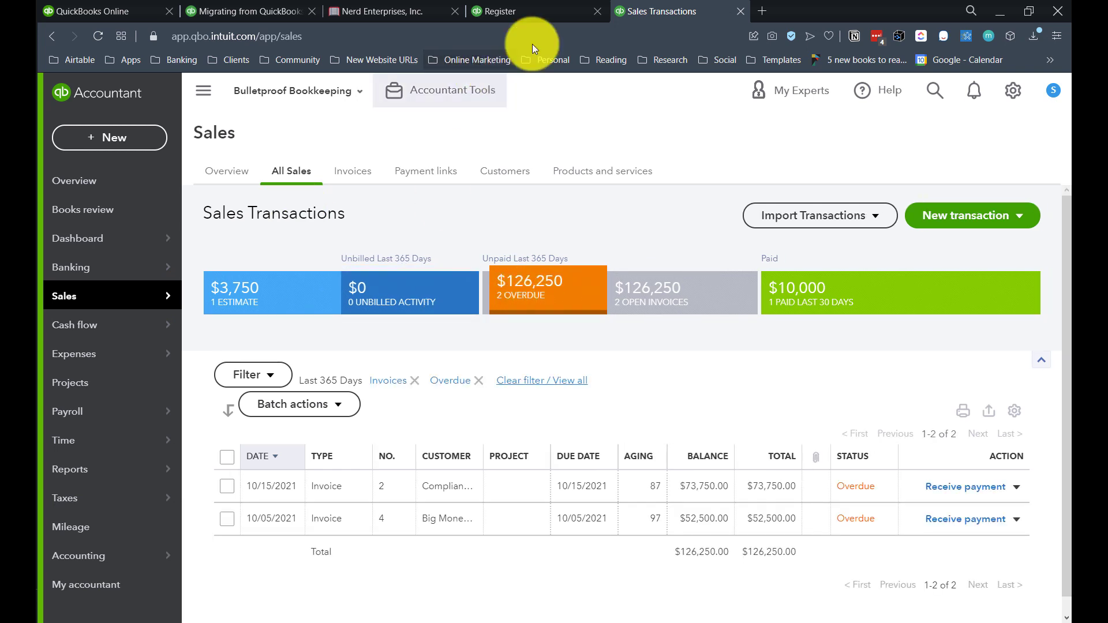
Highlight the sales page's web address and open the overdue invoice dated 10/15/2021 for Compliance Client.
left_click(364, 37)
left_click(361, 38)
key("ctrl+a")
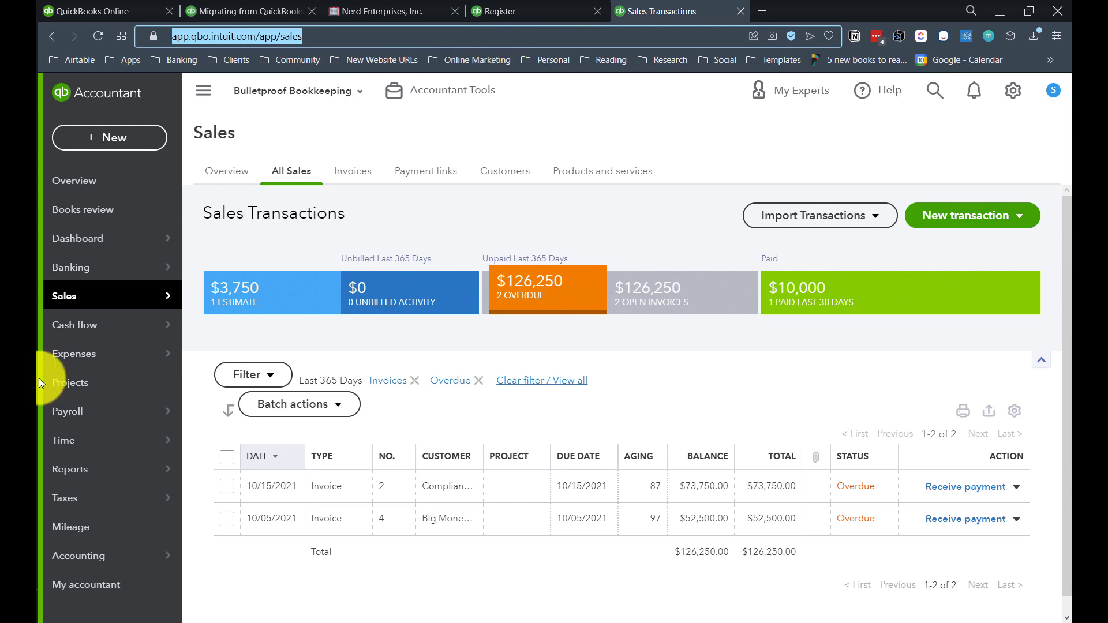
left_click(326, 491)
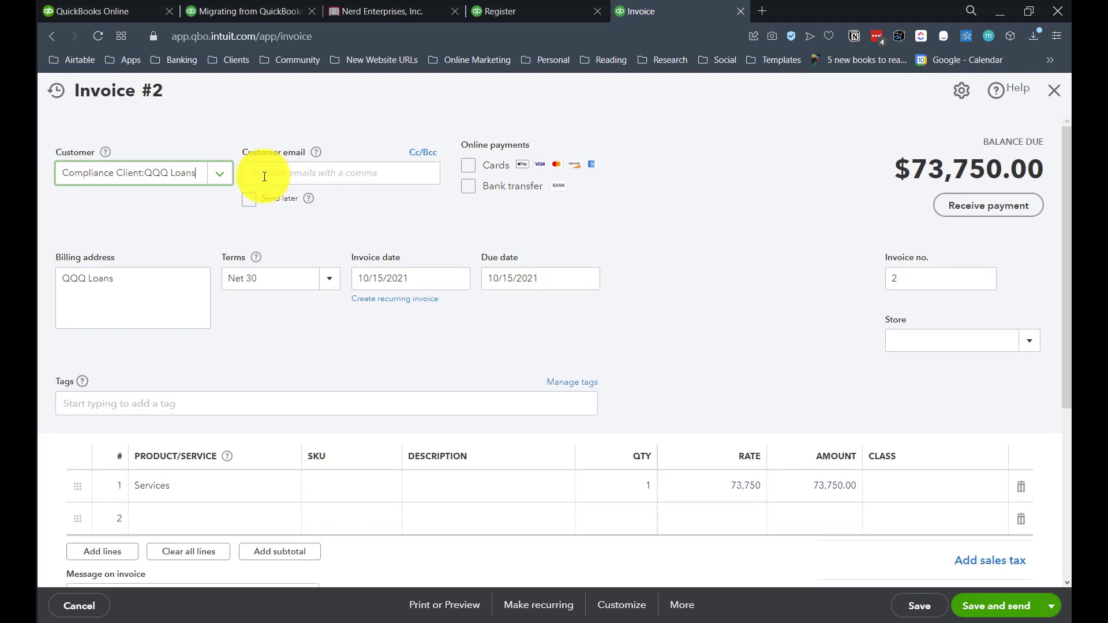
Copy the full web address of Invoice #2, including its txnId=732 parameter.
left_click(461, 41)
left_click(462, 39)
left_click(444, 43)
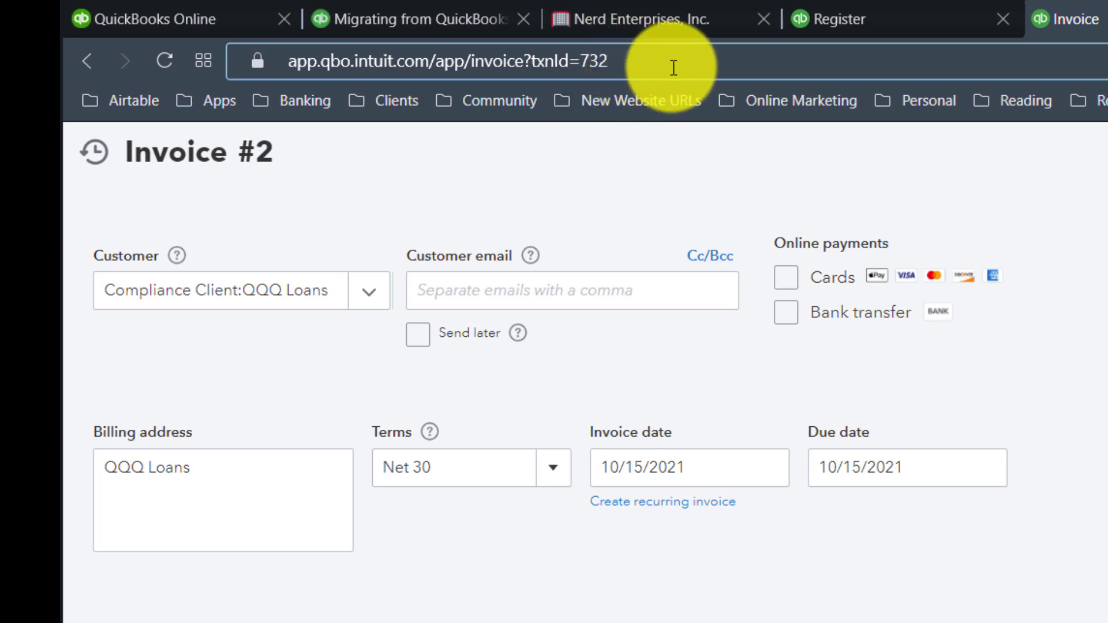
key("ctrl+a")
left_click(527, 60)
left_click_drag(530, 60, 265, 66)
key("ctrl+c")
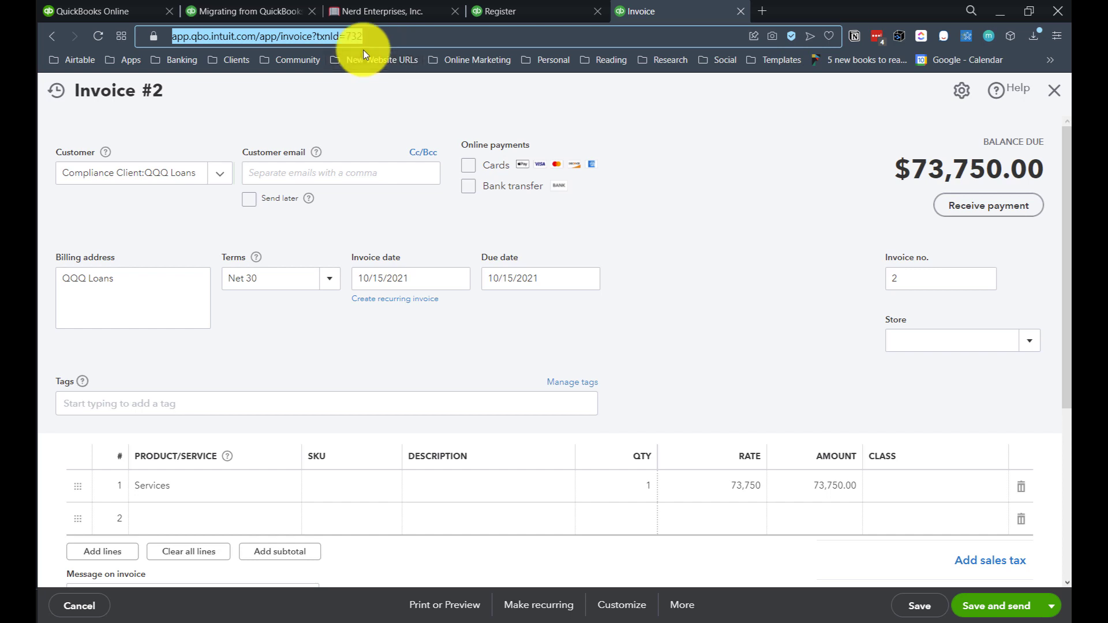
Create a new Google document through Docs.new in a separate tab and paste the invoice link into it.
left_click(763, 13)
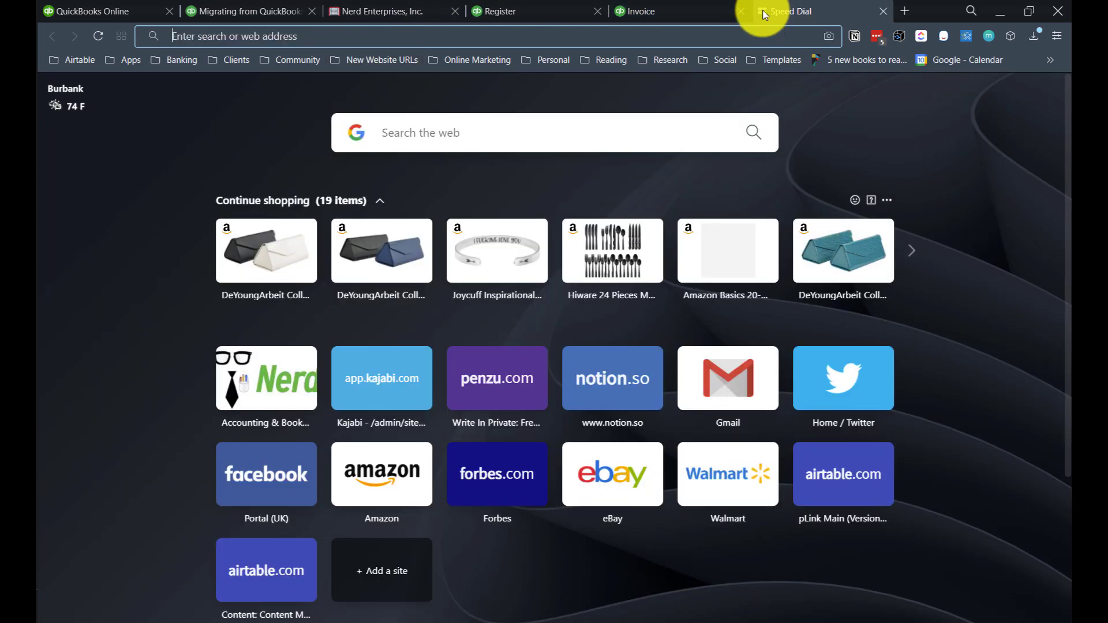
type("Docs.new")
key("Return")
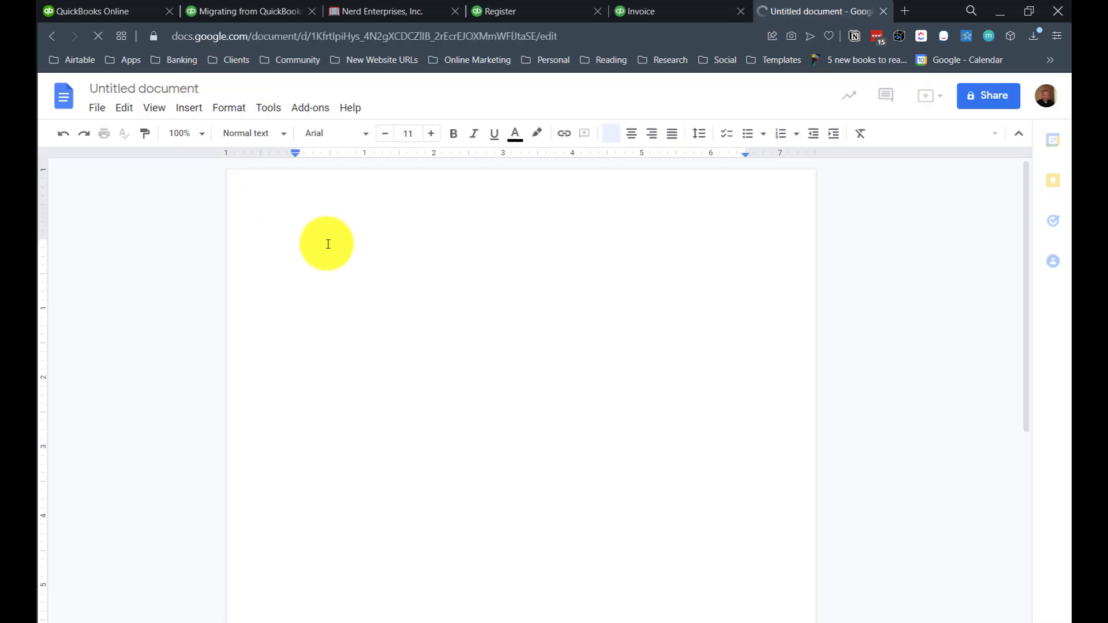
key("ctrl+v")
key("Return")
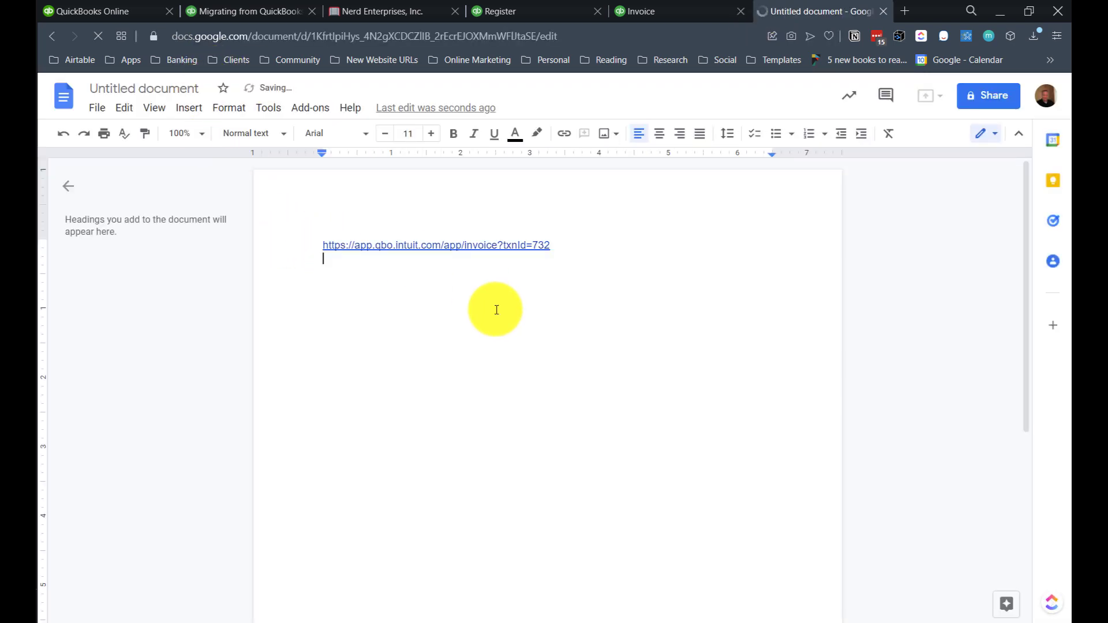
Close the browser tab showing Invoice #2 and open the client Overview page.
left_click(627, 12)
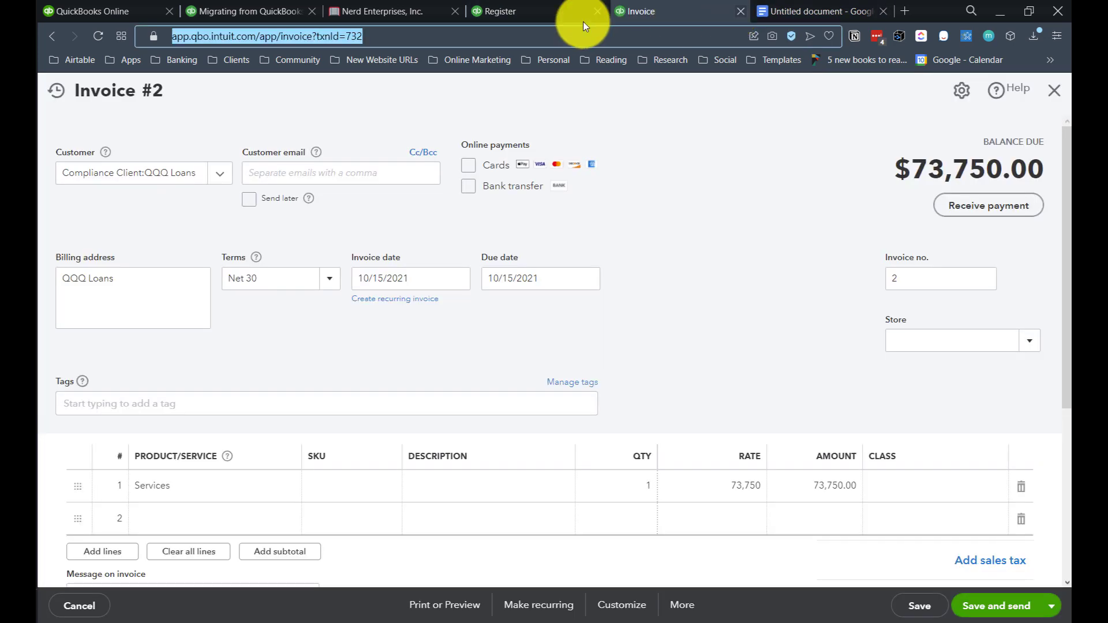
key("ctrl+w")
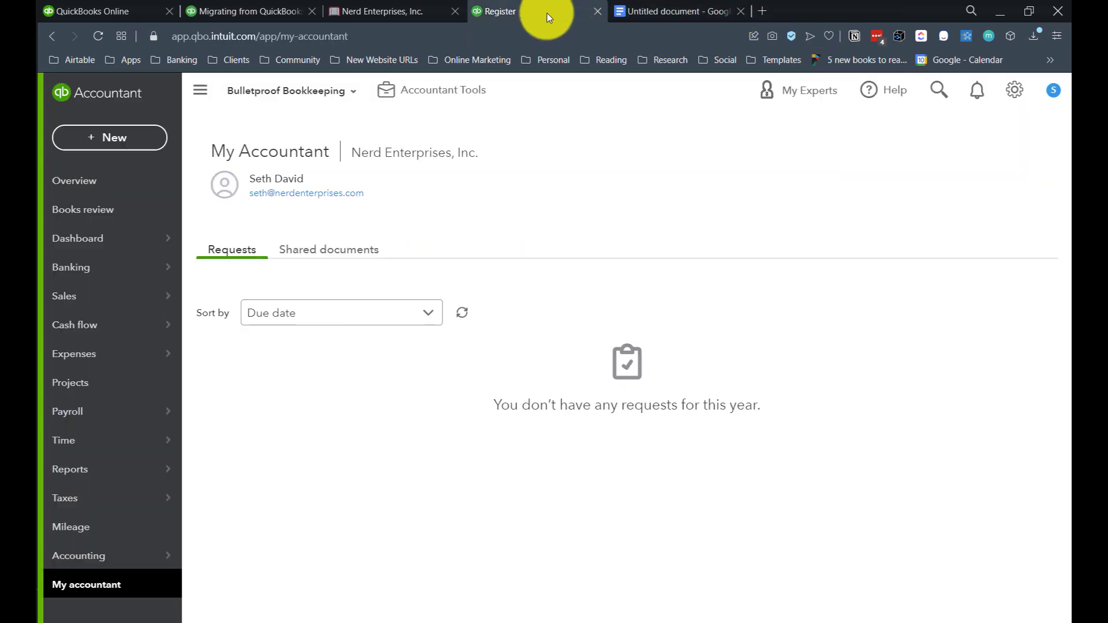
left_click(83, 186)
Open Invoice #2 from its link in the Google document and resubmit its web address.
left_click(669, 16)
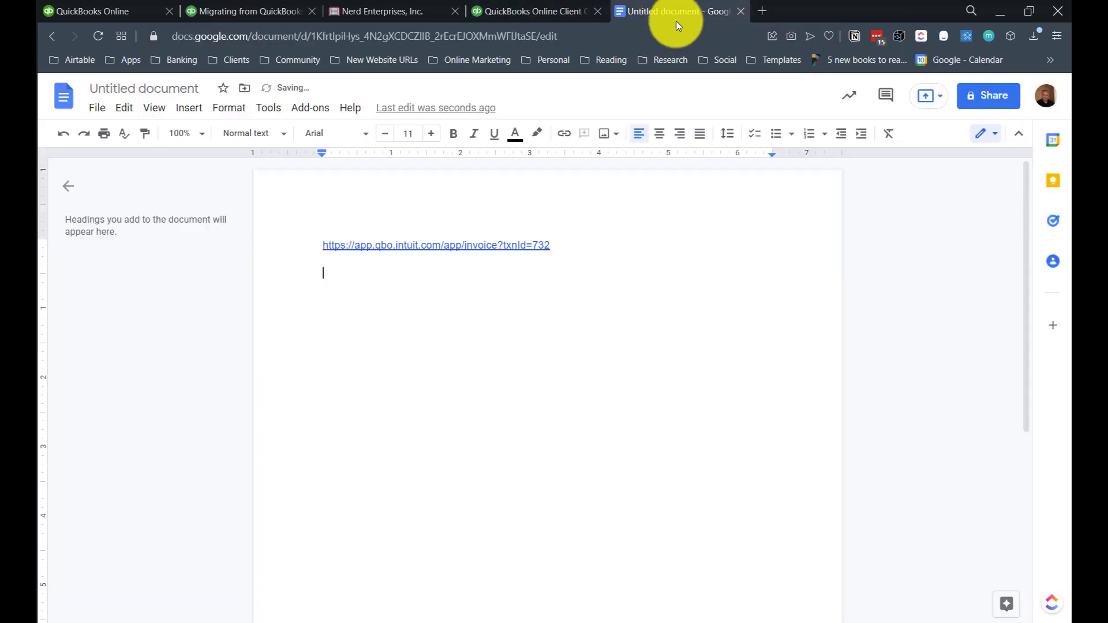
left_click(419, 244)
left_click(440, 274)
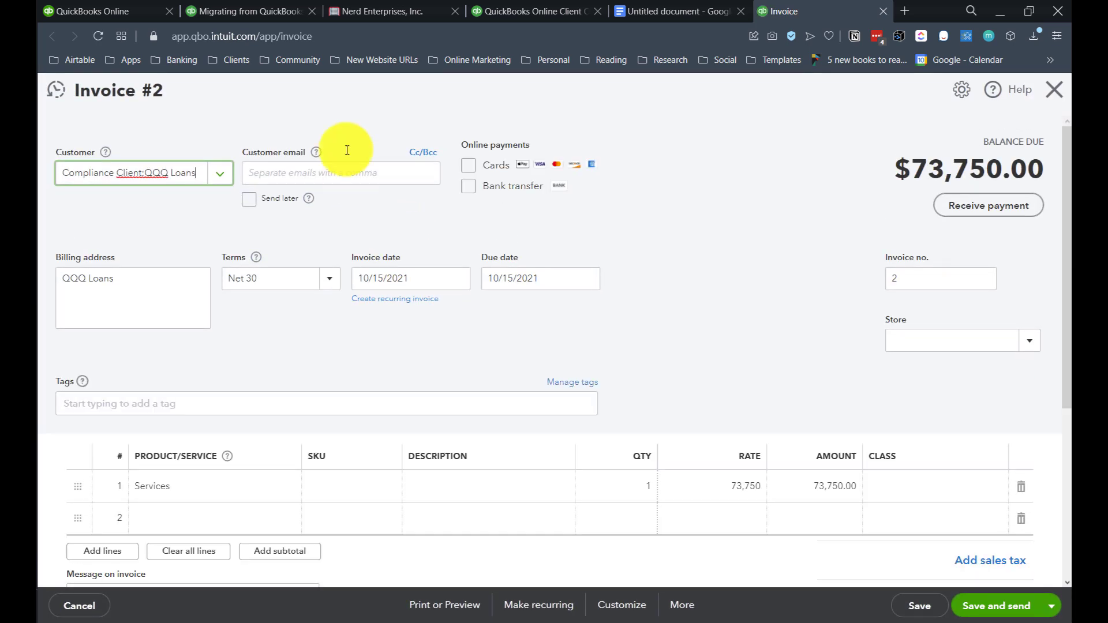
left_click(284, 36)
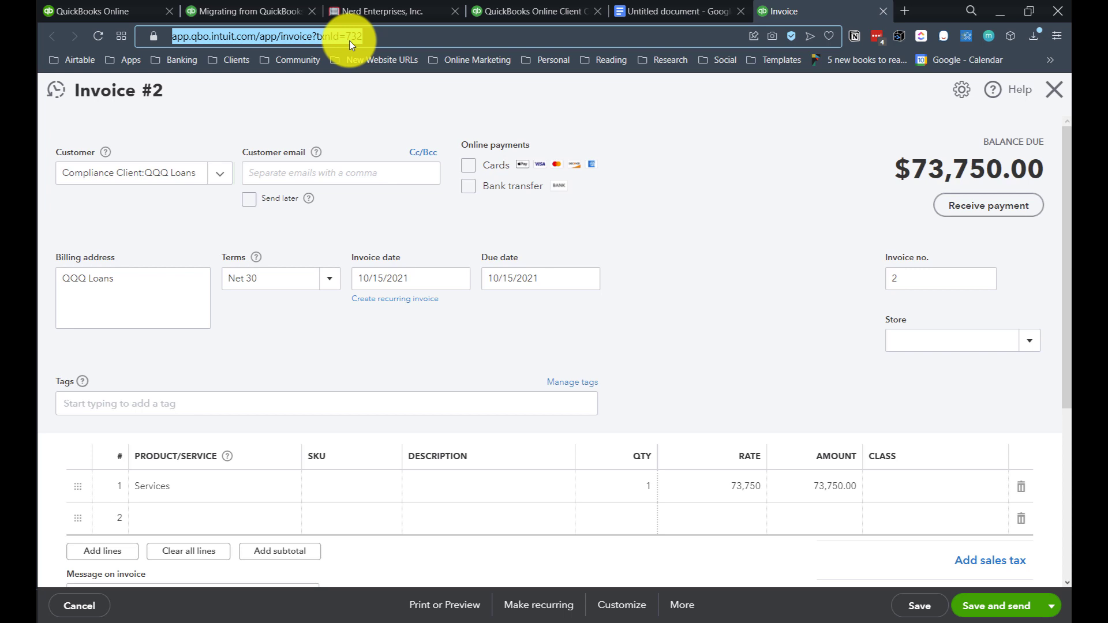
key("Return")
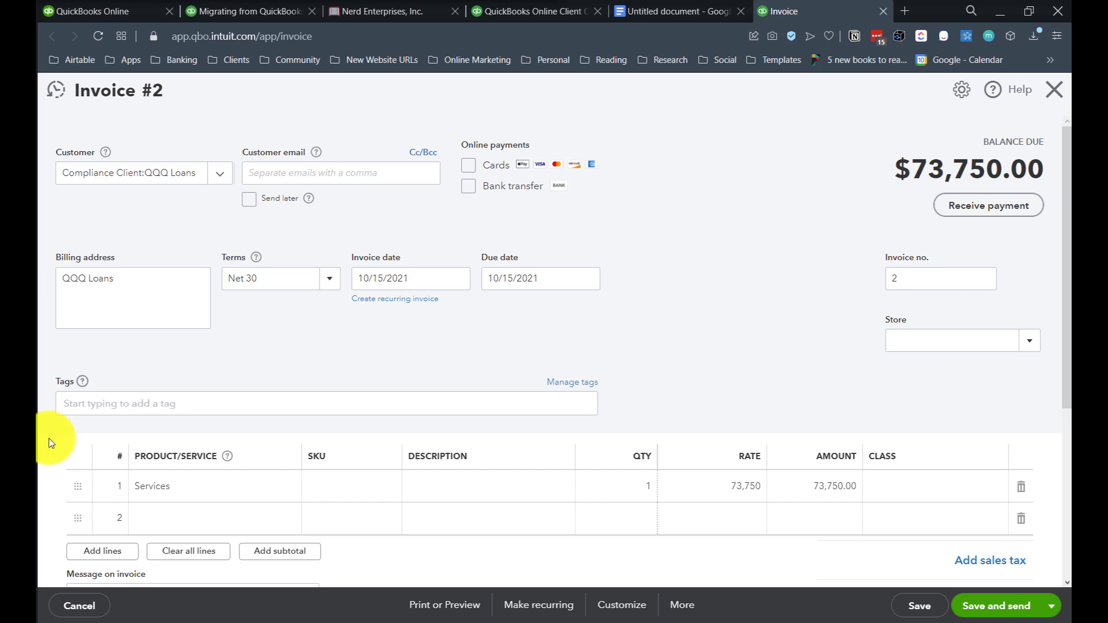
Add a folder named QBO Bookmarks to the browser's bookmarks bar, expand it, and close the bookmarks list.
left_click(41, 528)
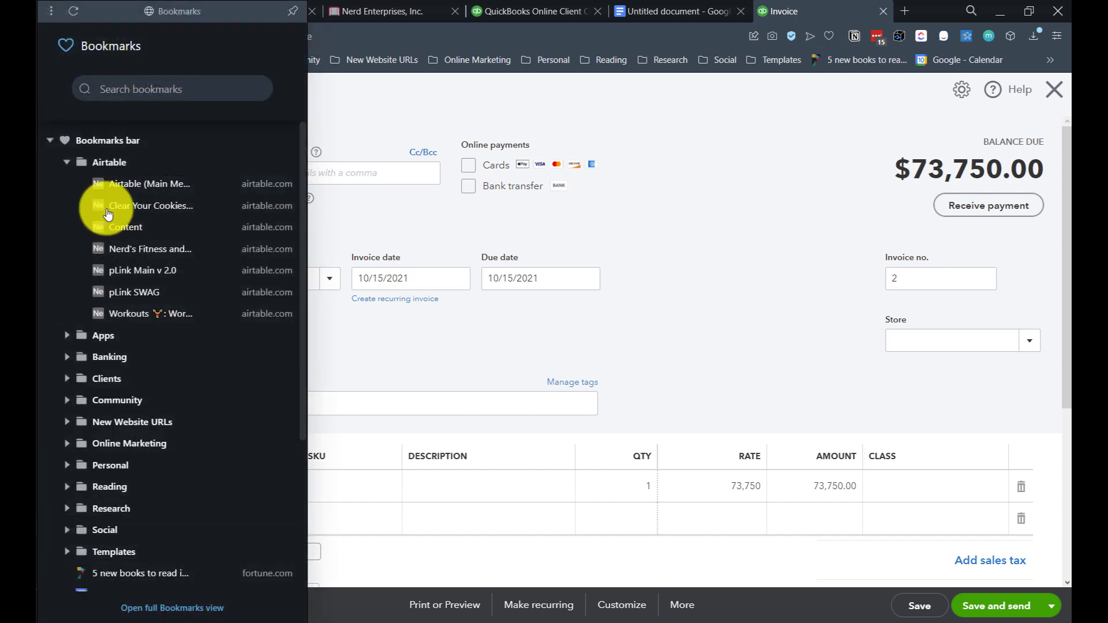
left_click(68, 163)
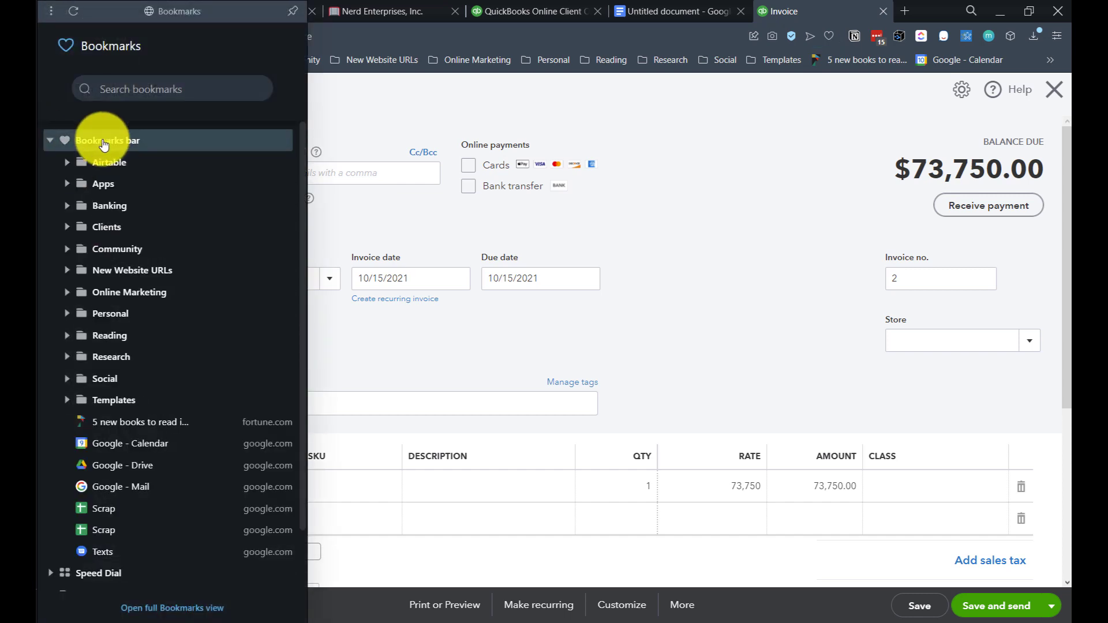
right_click(101, 140)
left_click(141, 152)
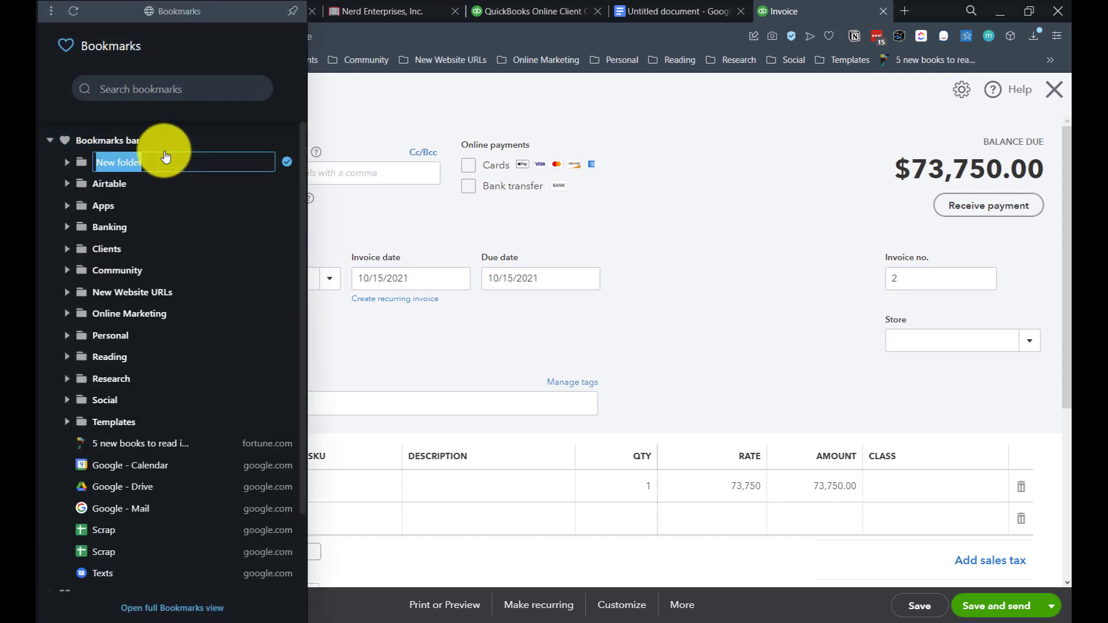
type("QBO Boo")
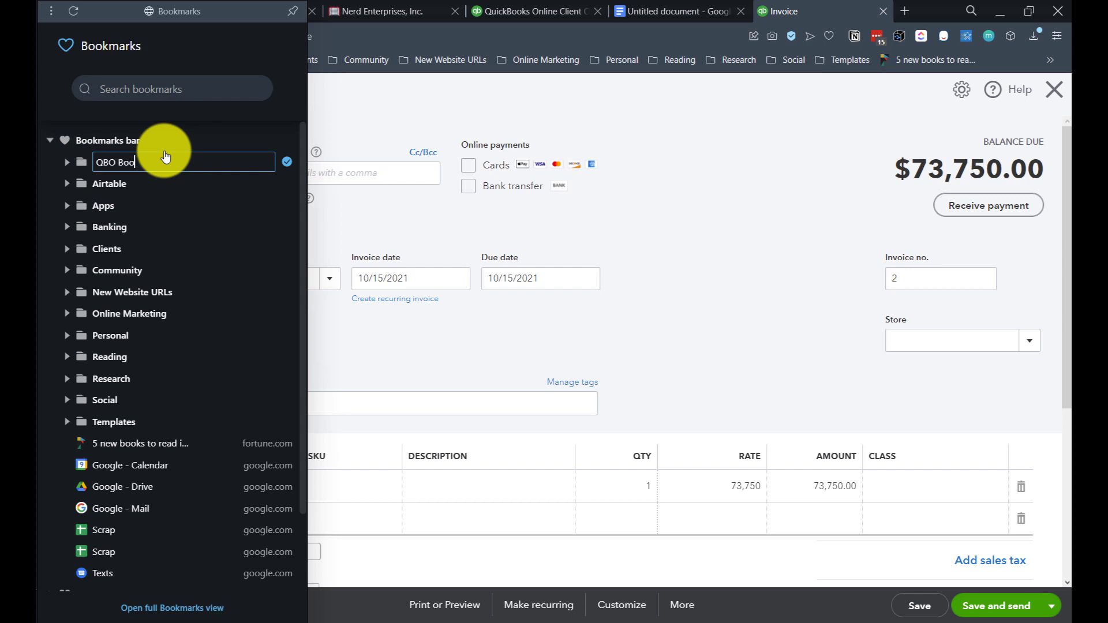
type("kmarks")
key("Return")
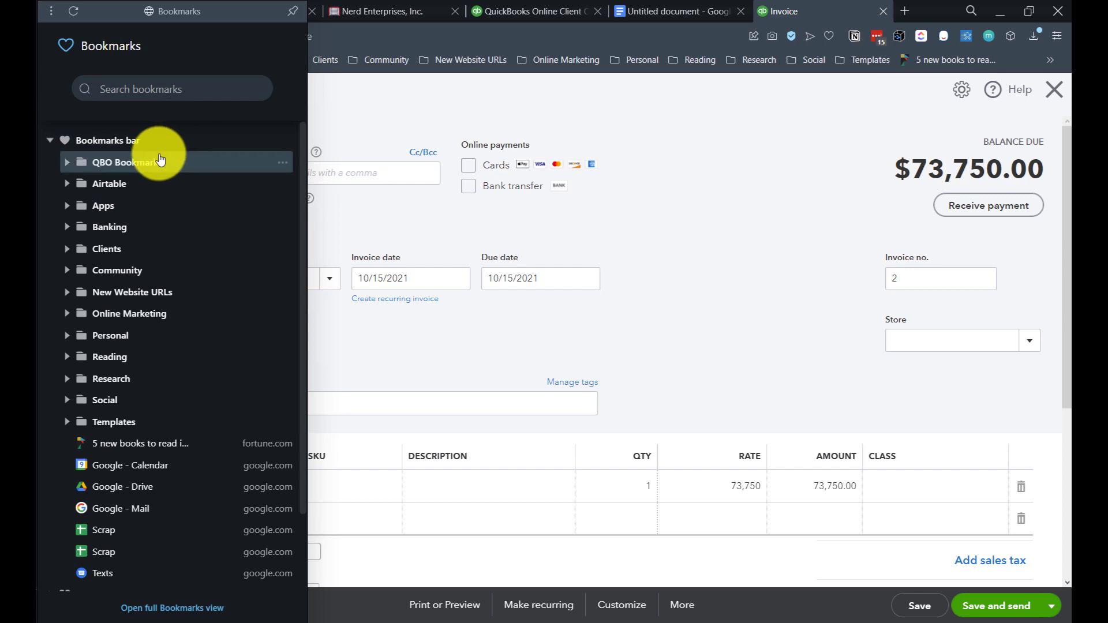
left_click(107, 166)
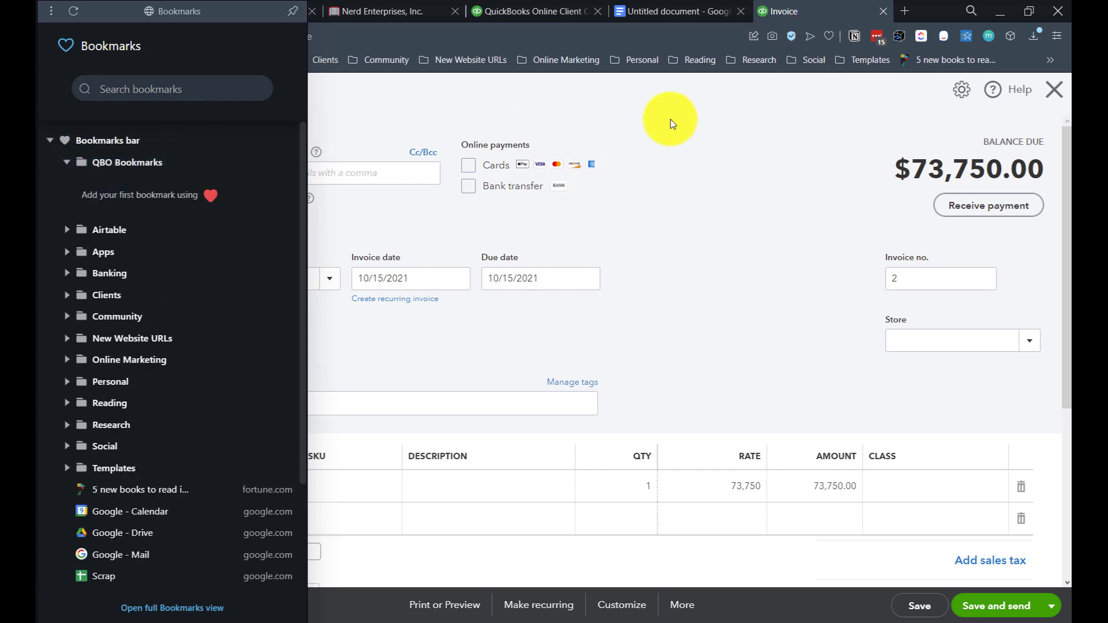
left_click(669, 121)
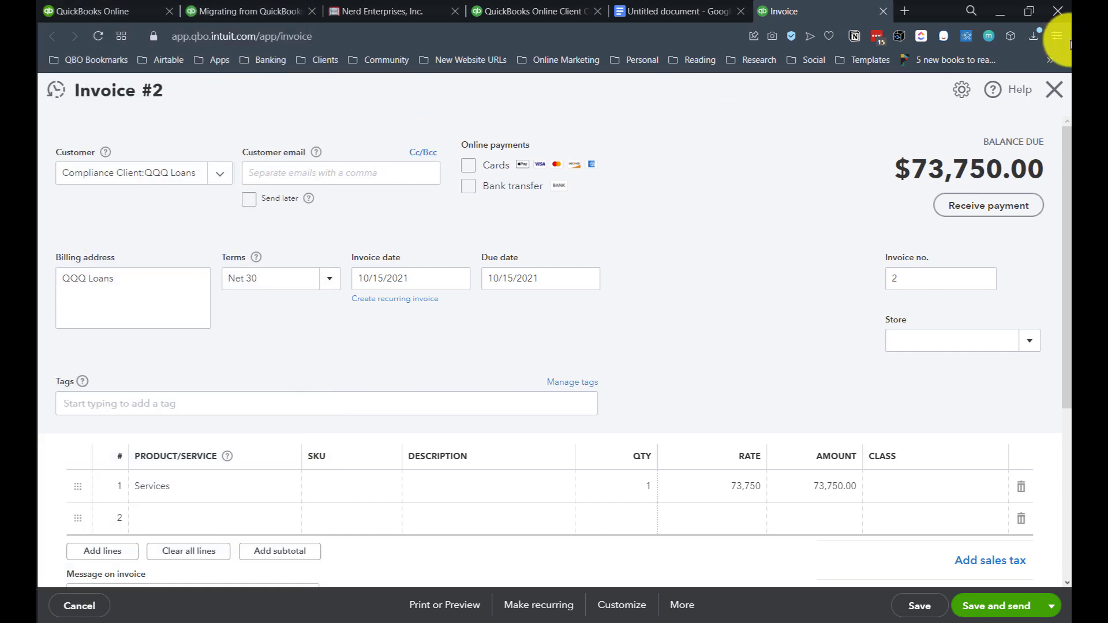
Close Invoice #2 and open the All Sales page.
left_click(1055, 91)
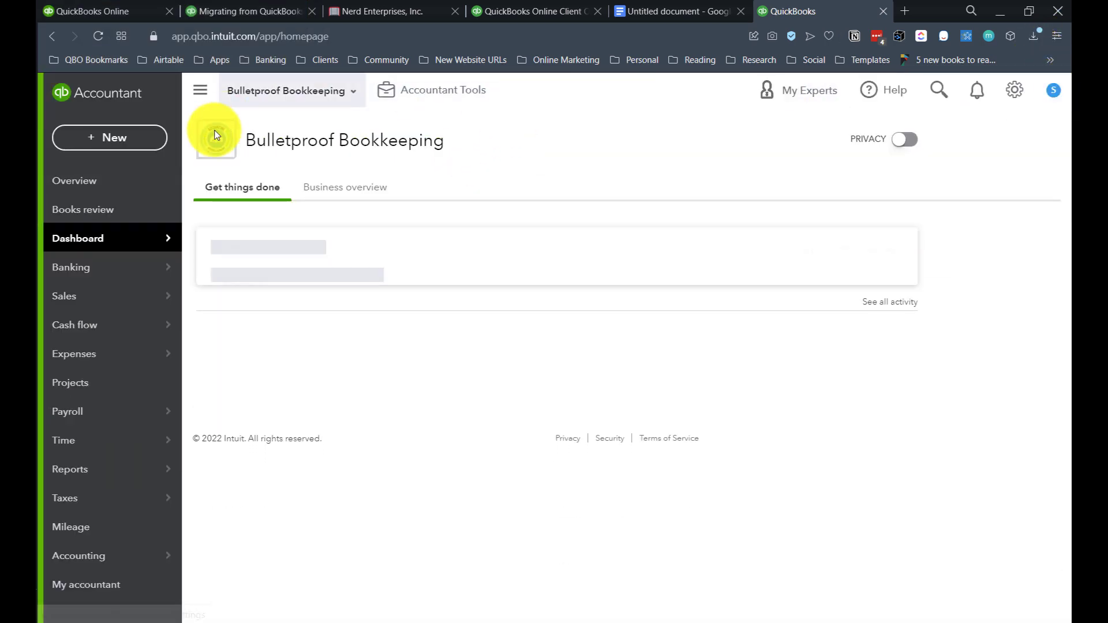
mouse_move(70, 299)
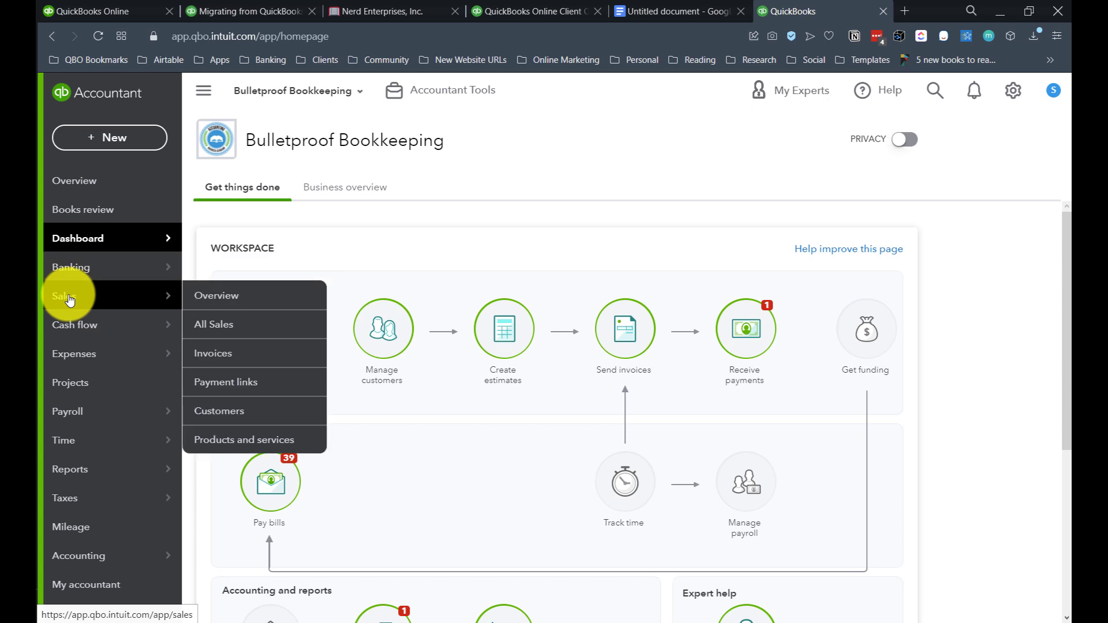
left_click(224, 332)
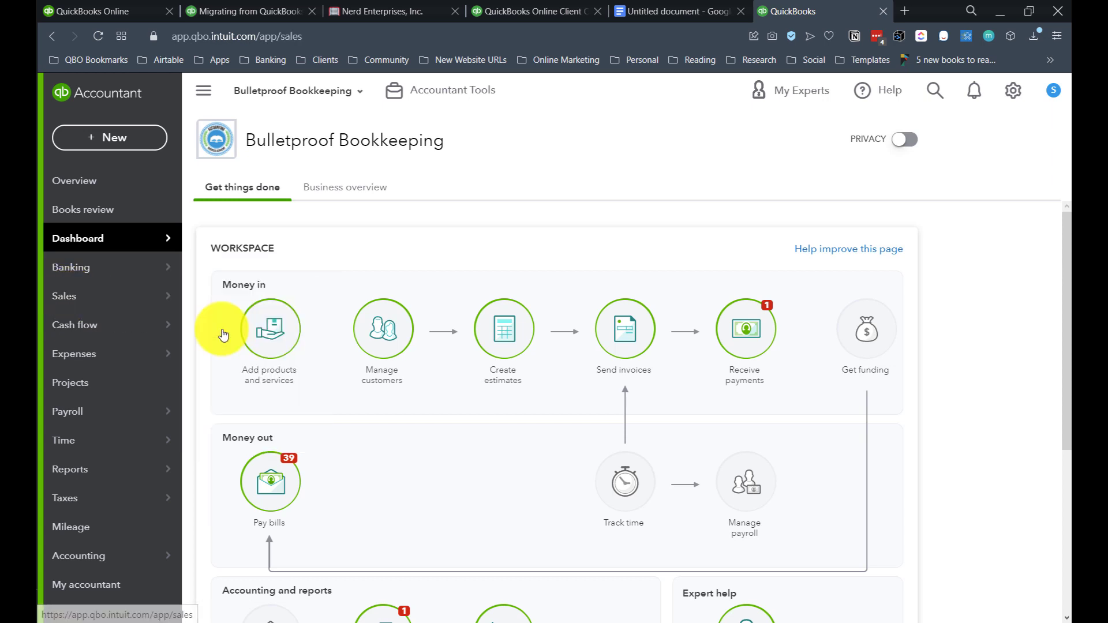
Bookmark the All Sales page in the QBO Bookmarks folder.
left_click(350, 35)
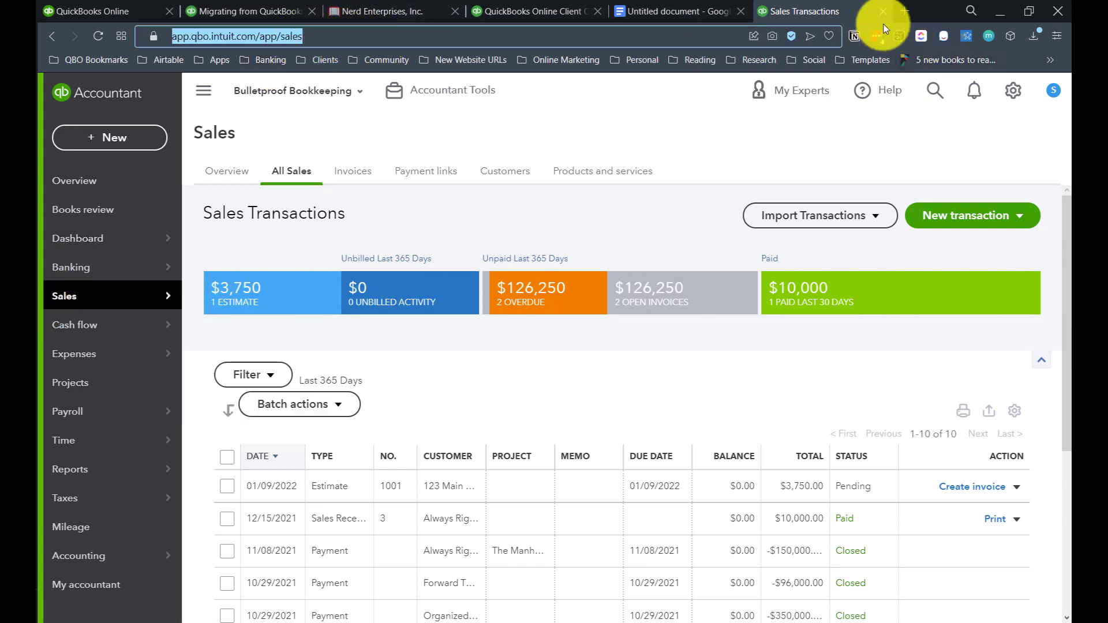
left_click(829, 37)
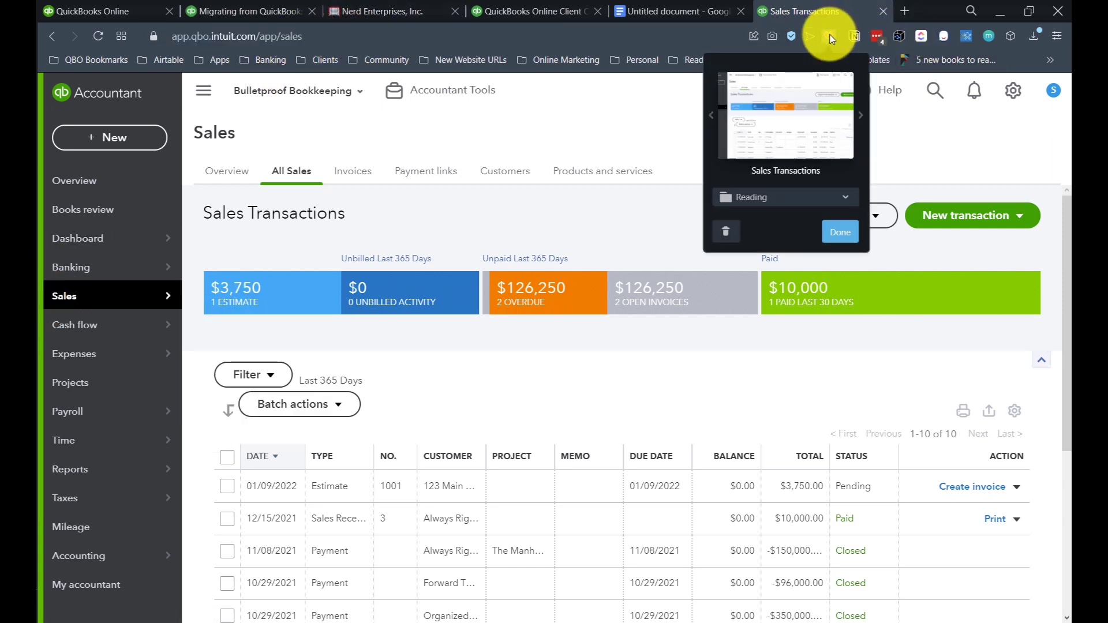
left_click(780, 198)
scroll(803, 219, "up", 2)
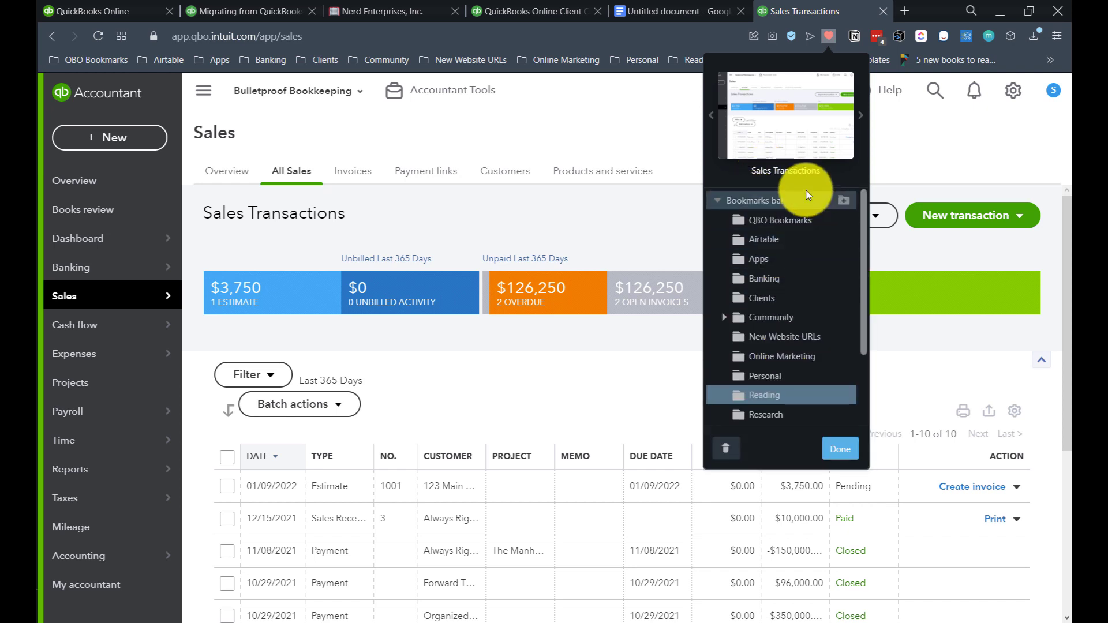
left_click(781, 220)
left_click(847, 456)
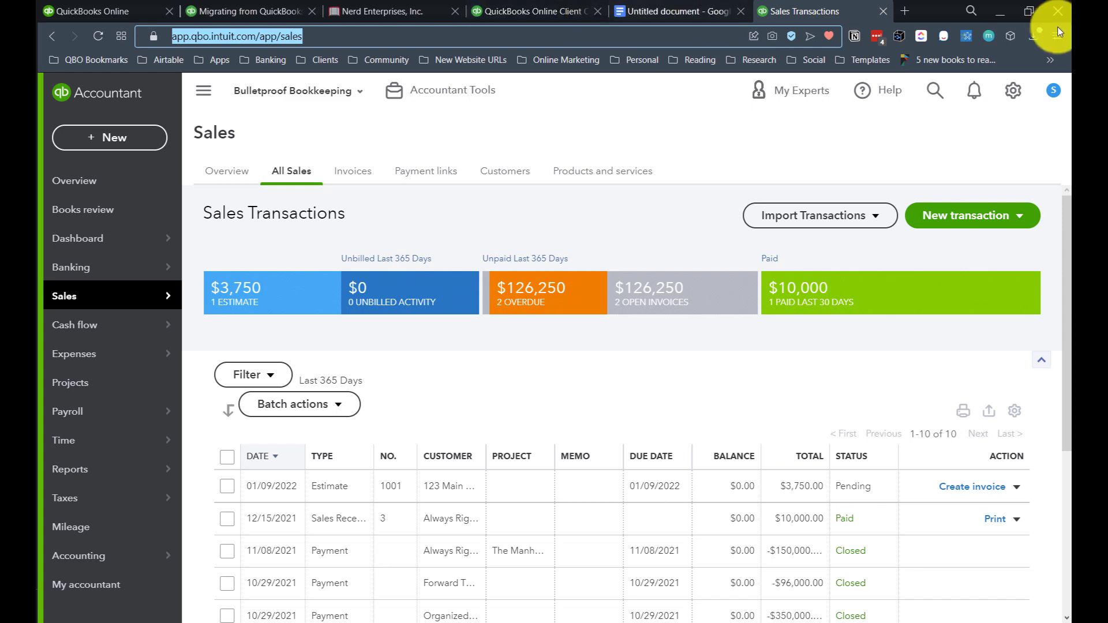
Close the Sales Transactions browser tab, reopen the page from its saved bookmark, and look over the sales list.
left_click(886, 11)
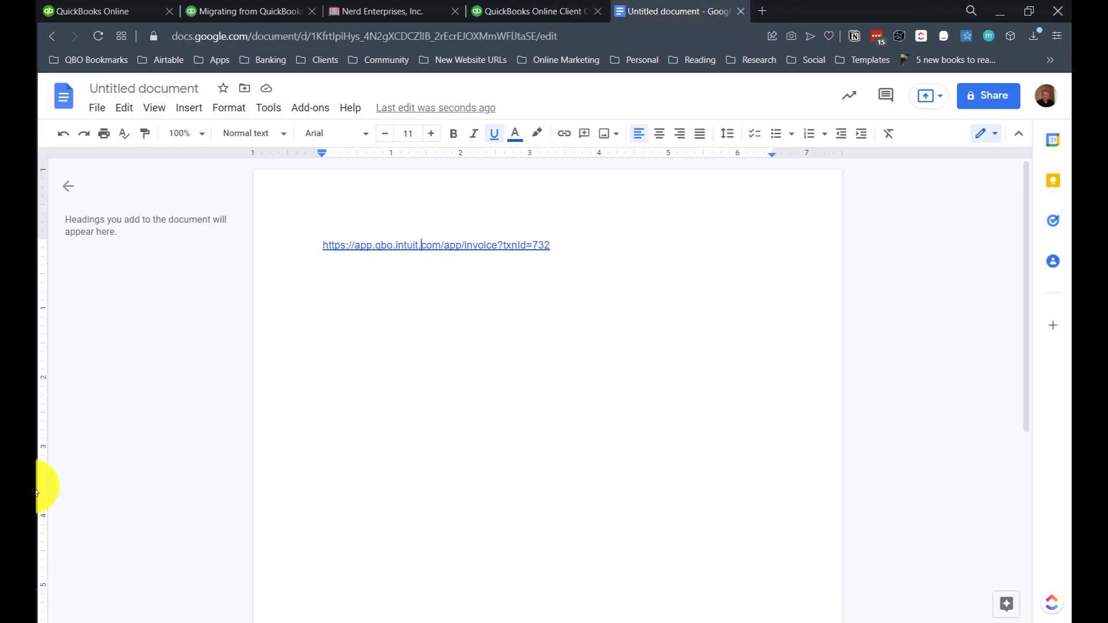
left_click(26, 528)
left_click(131, 185)
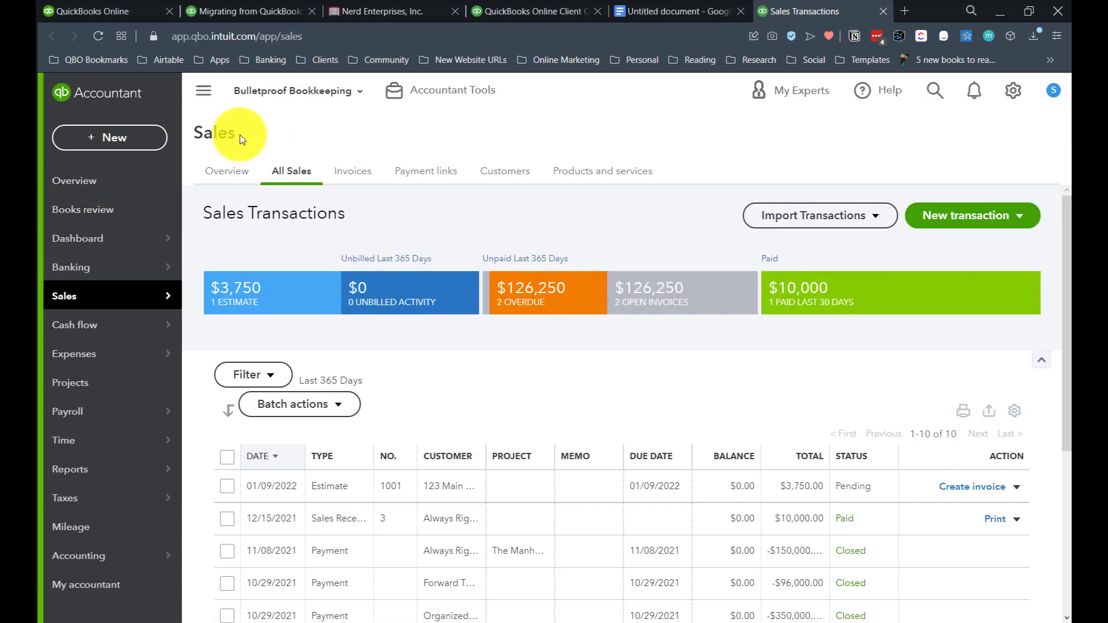
scroll(390, 300, "down", 3)
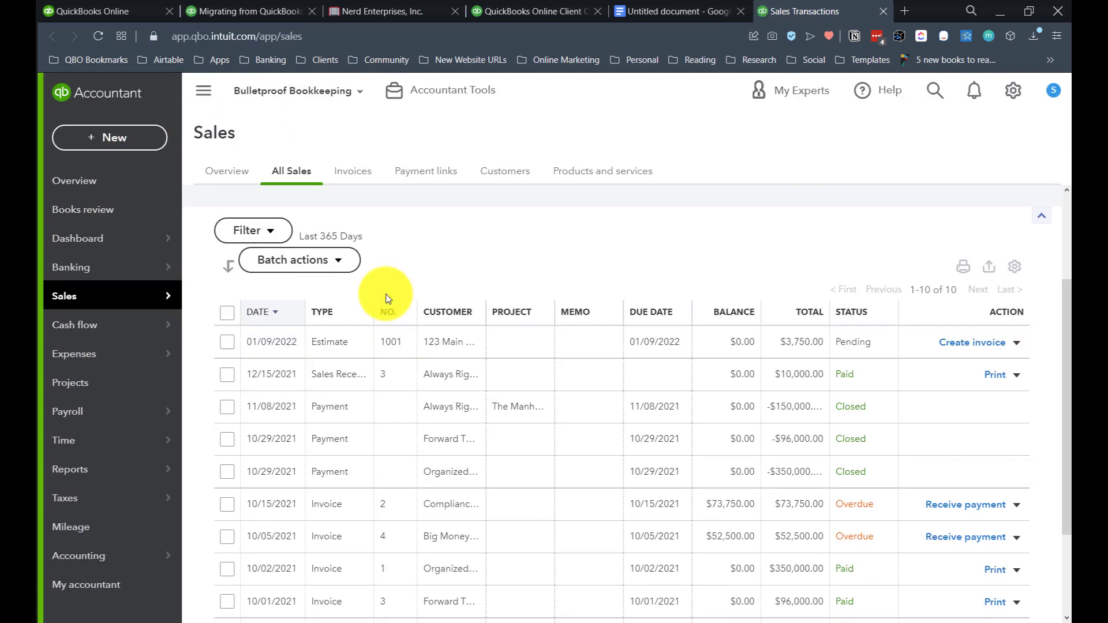
scroll(375, 230, "up", 3)
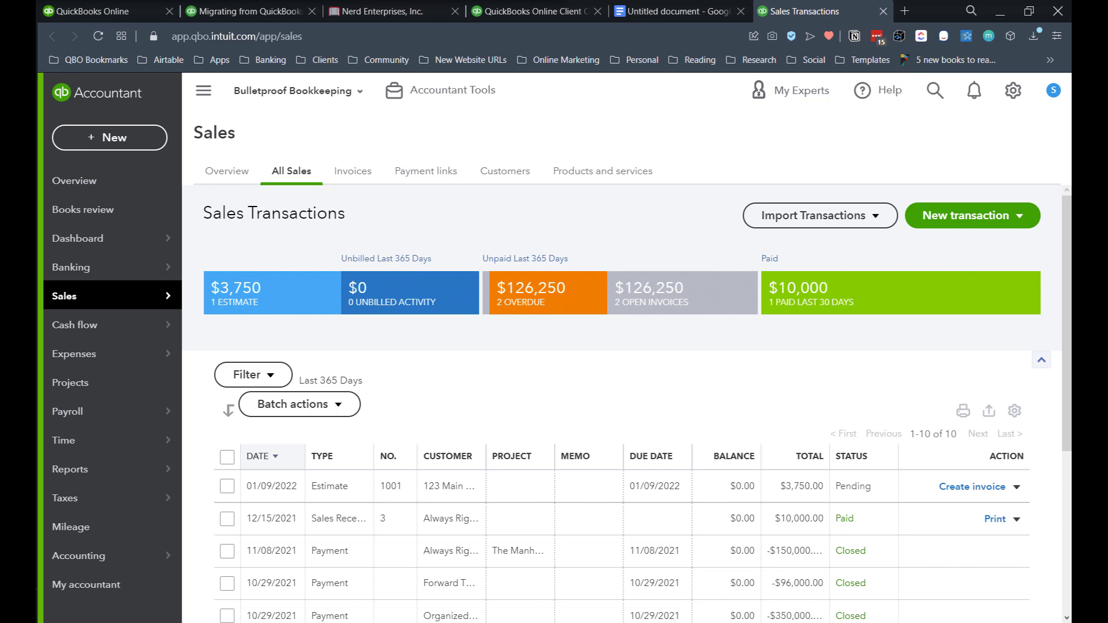
Return to the Client overview browser tab, open the Balance Sheet from the standard reports, and look through its assets.
left_click(509, 11)
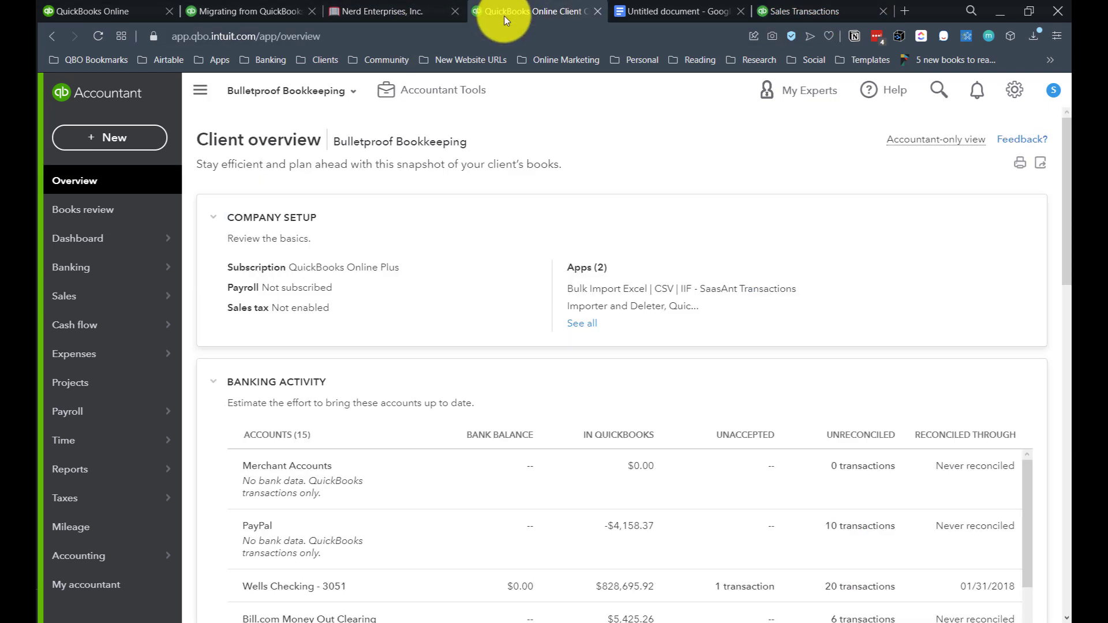
mouse_move(119, 468)
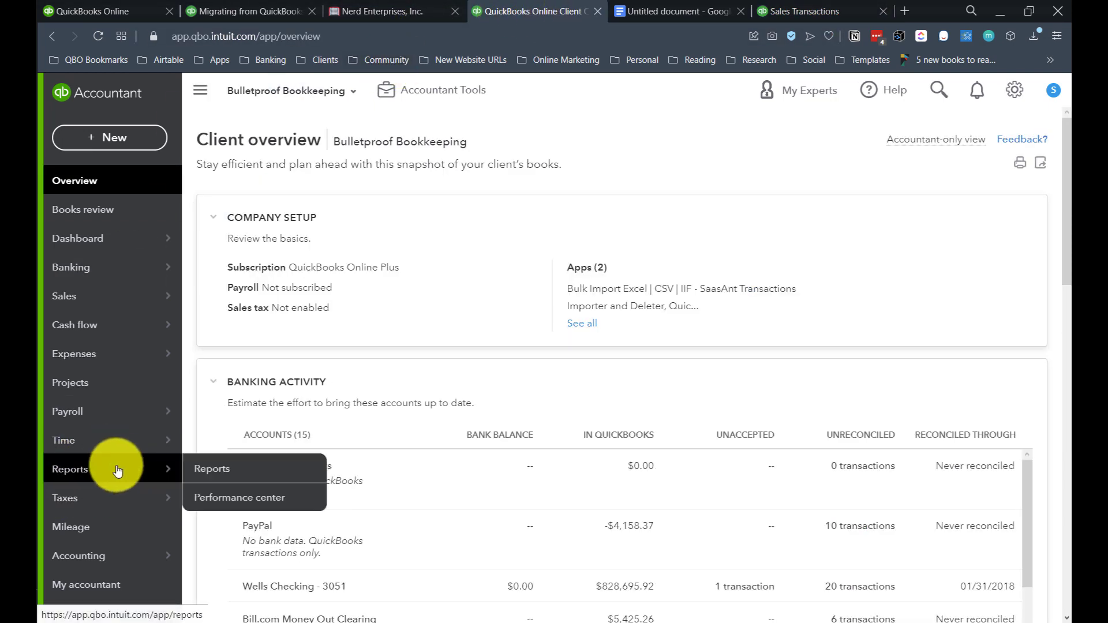
left_click(191, 472)
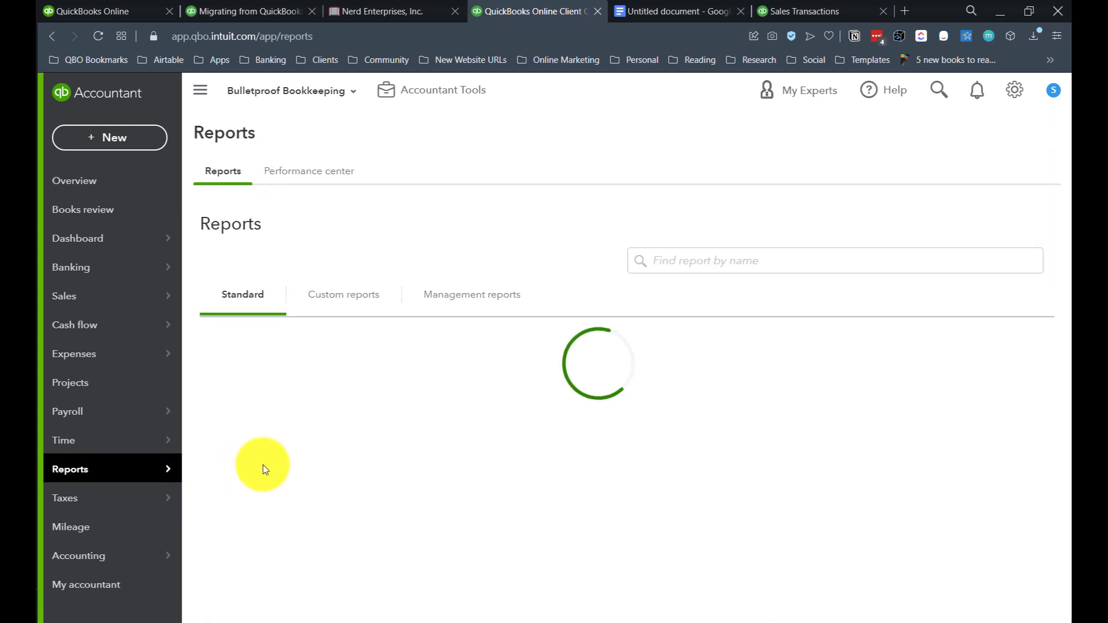
left_click(292, 460)
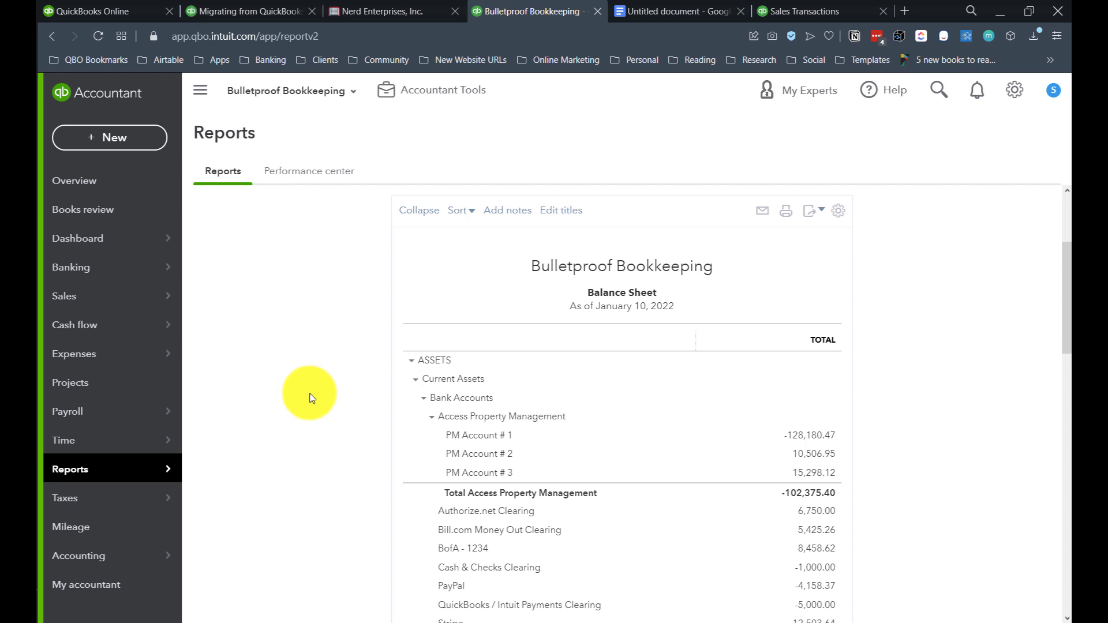
scroll(637, 450, "down", 6)
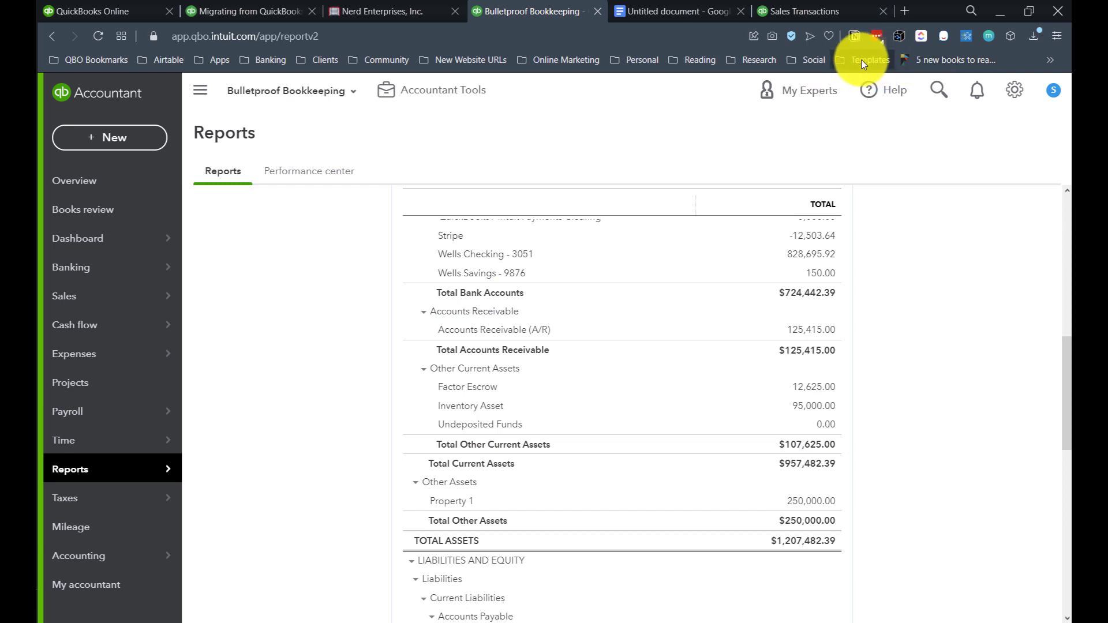
Open Estimate 1001 from the recent transactions in the search, and close it without changes.
left_click(936, 88)
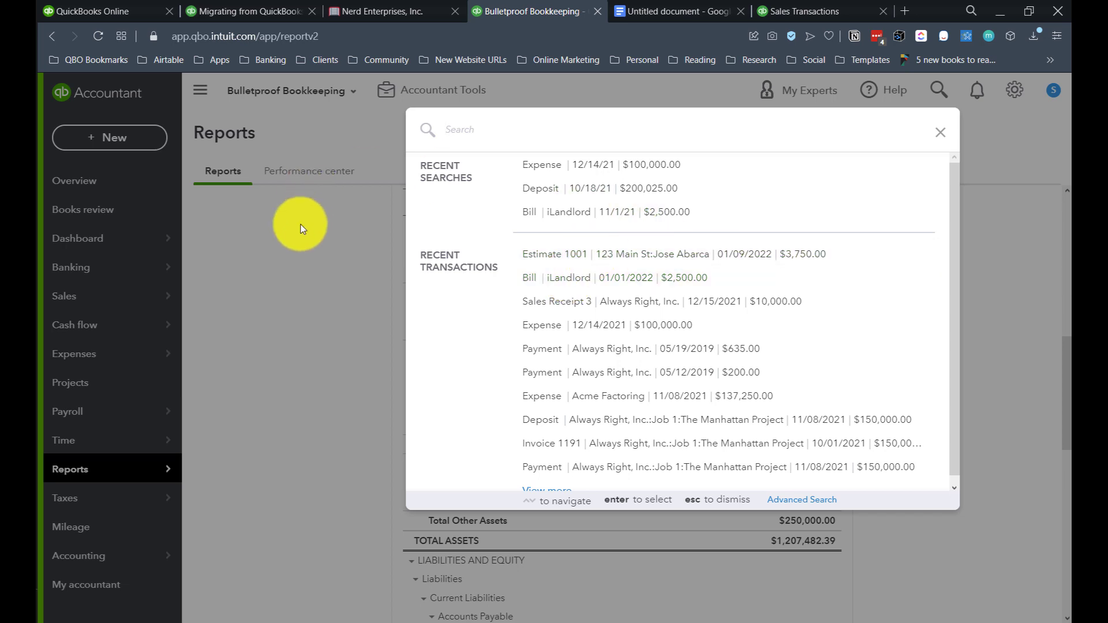
left_click(555, 265)
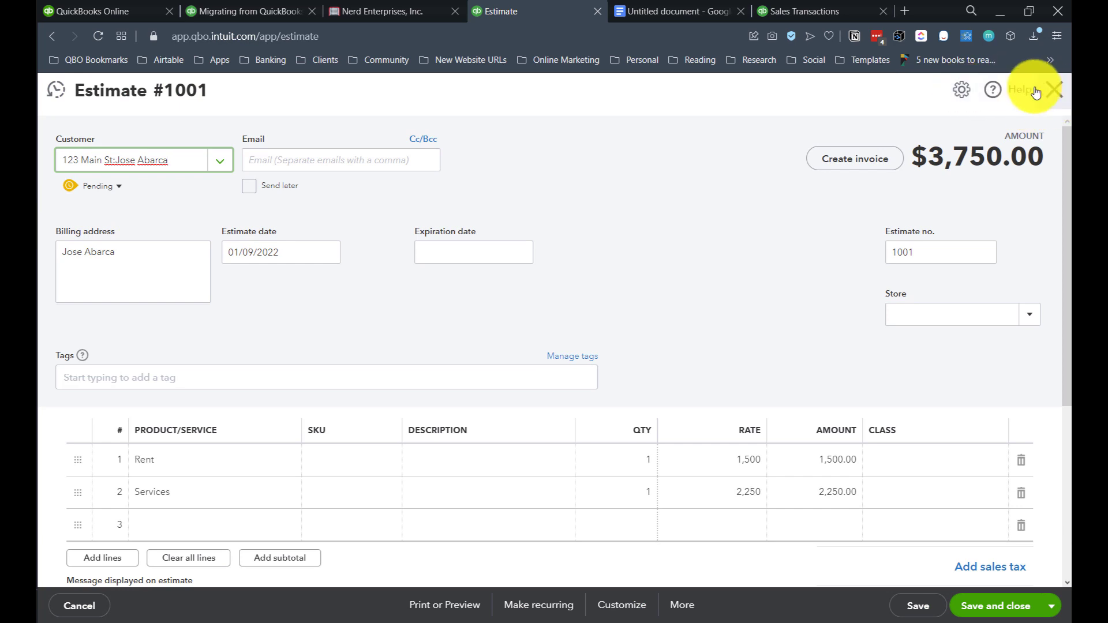
left_click(1053, 90)
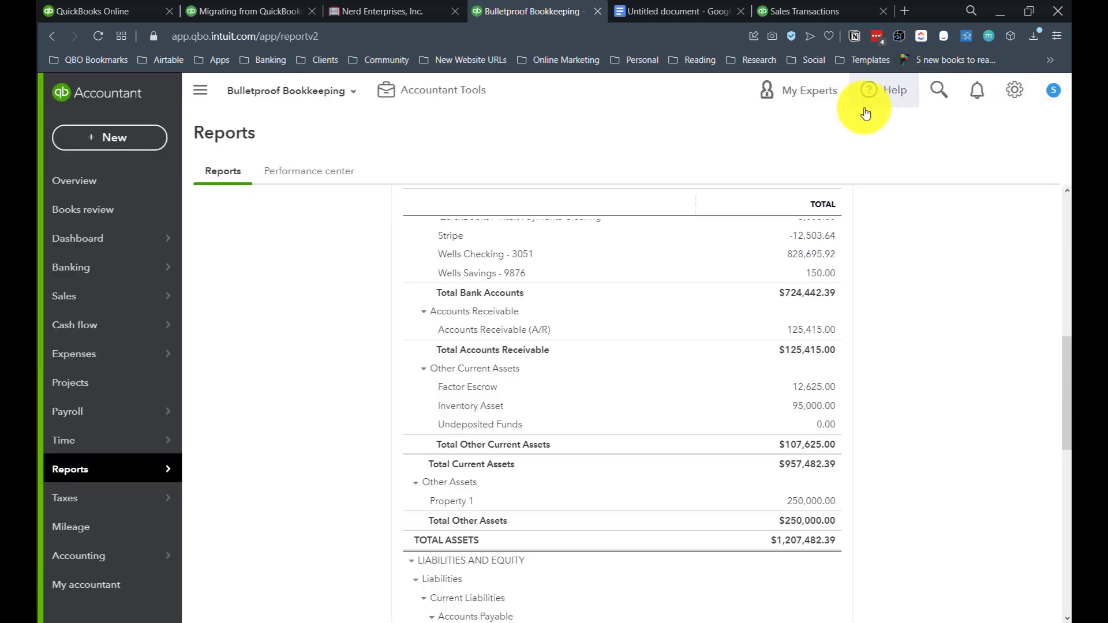
Run an advanced search of all transactions with Amount equal to 2500 and look through the matches.
left_click(939, 90)
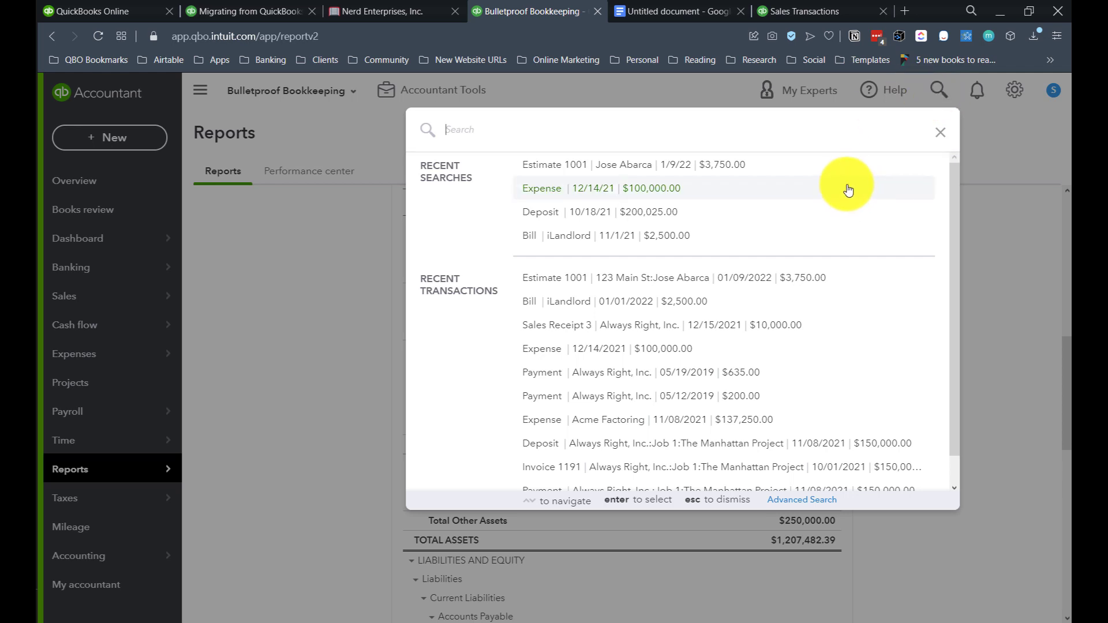
left_click(788, 502)
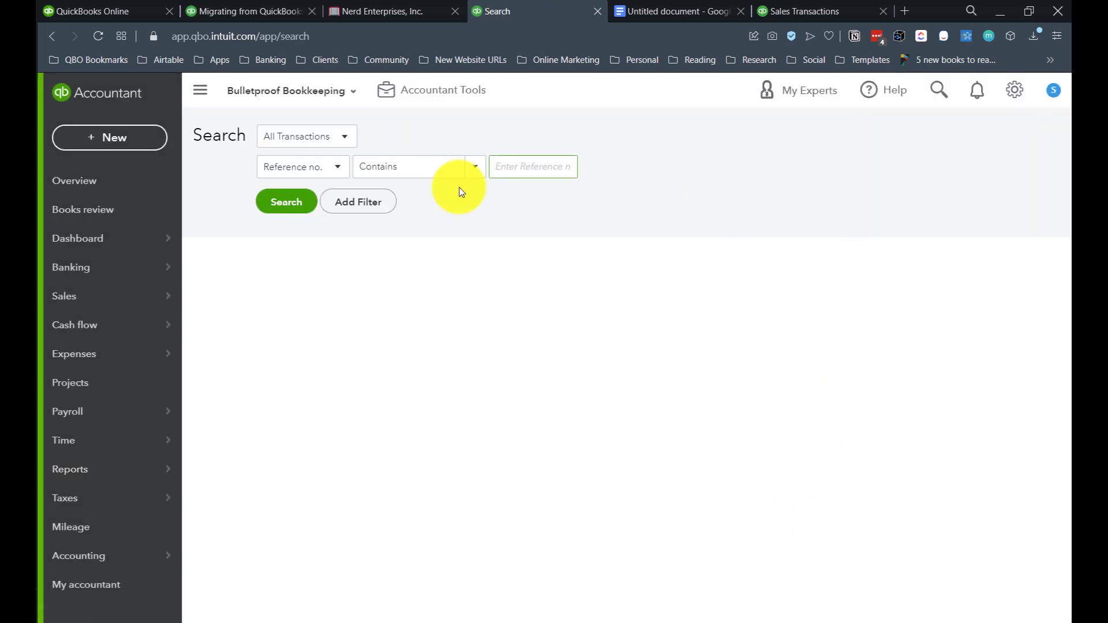
left_click(315, 166)
left_click(284, 195)
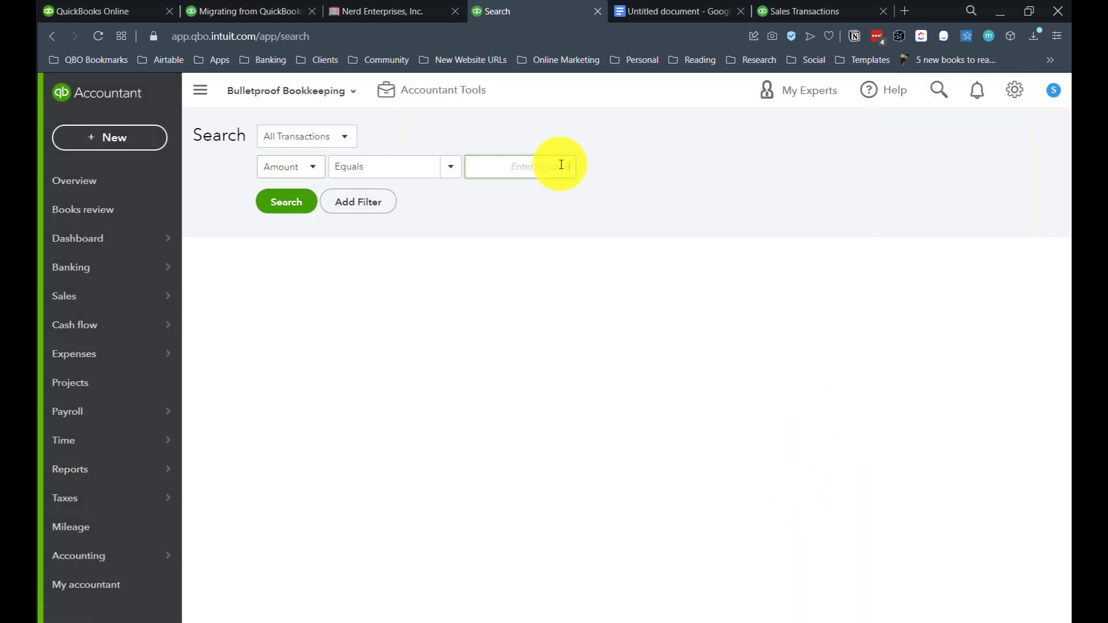
type("2500")
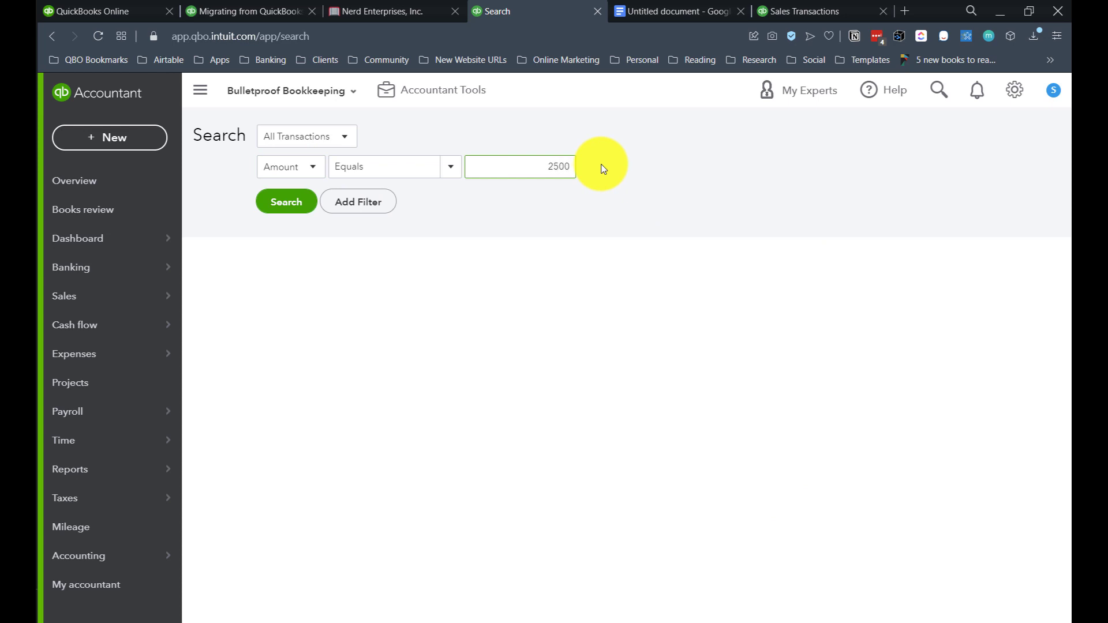
left_click(297, 200)
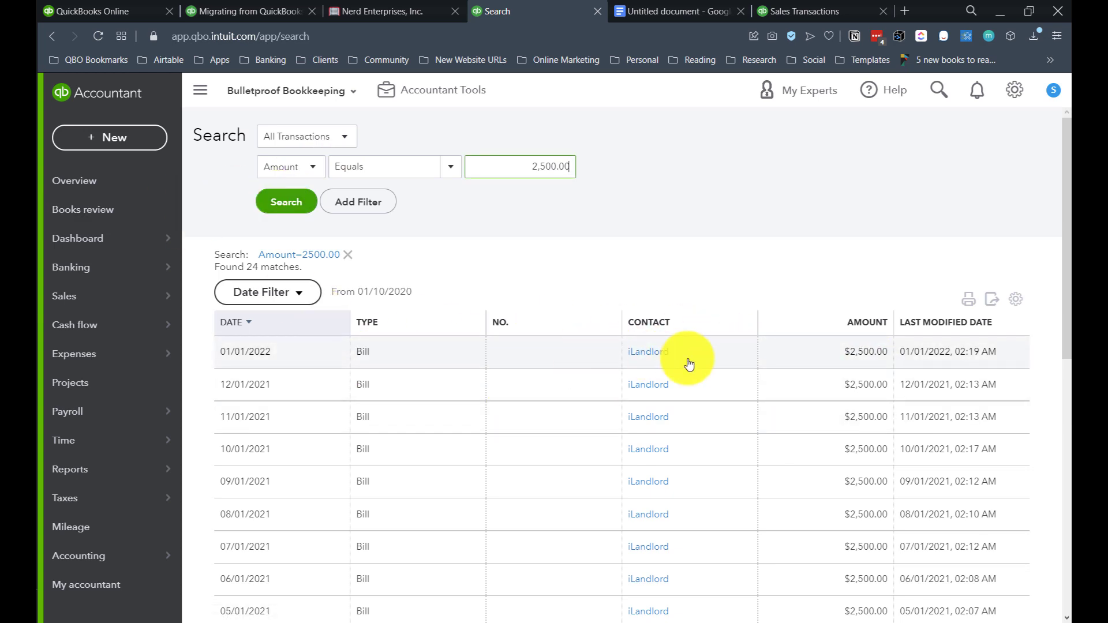
scroll(859, 384, "down", 5)
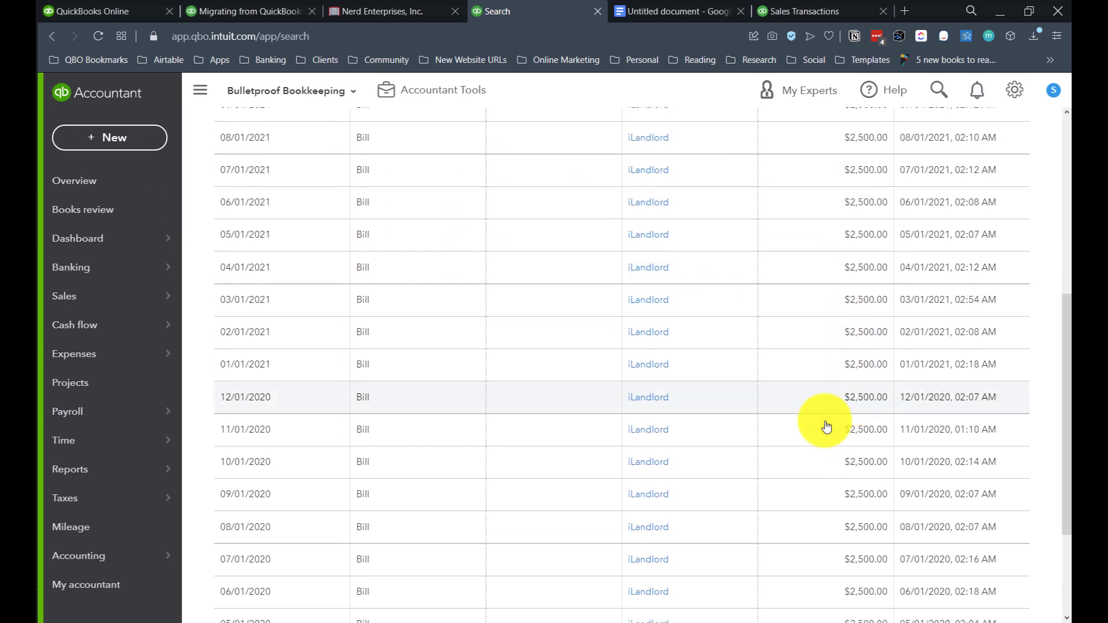
scroll(838, 427, "down", 1)
scroll(812, 441, "up", 6)
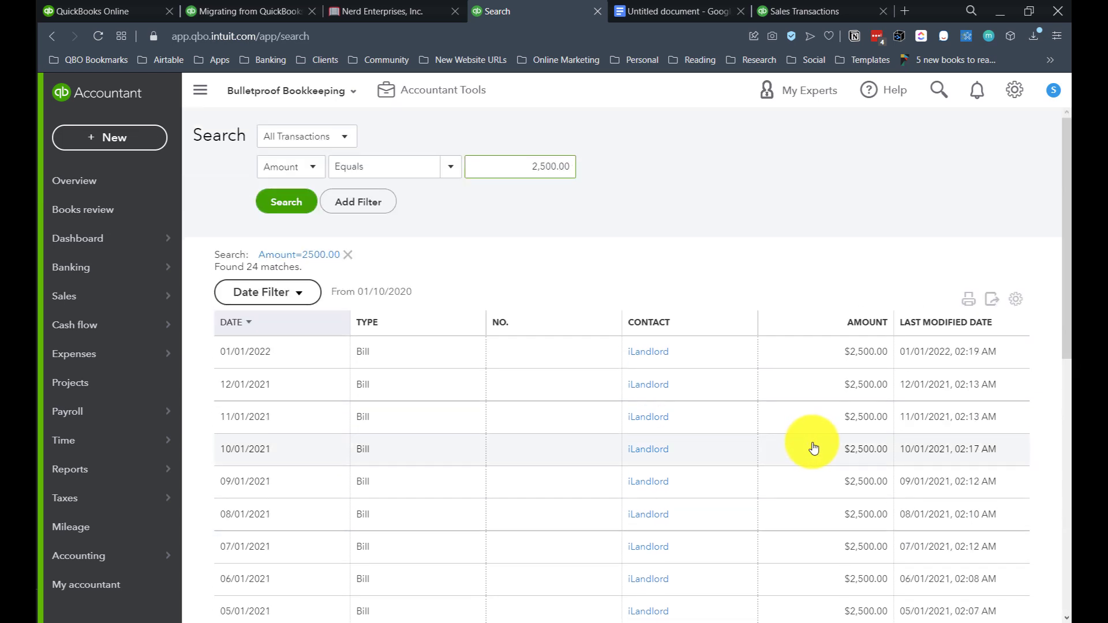
Select the amount in the search criteria, then view and dismiss the list of recent searches and transactions.
double_click(513, 160)
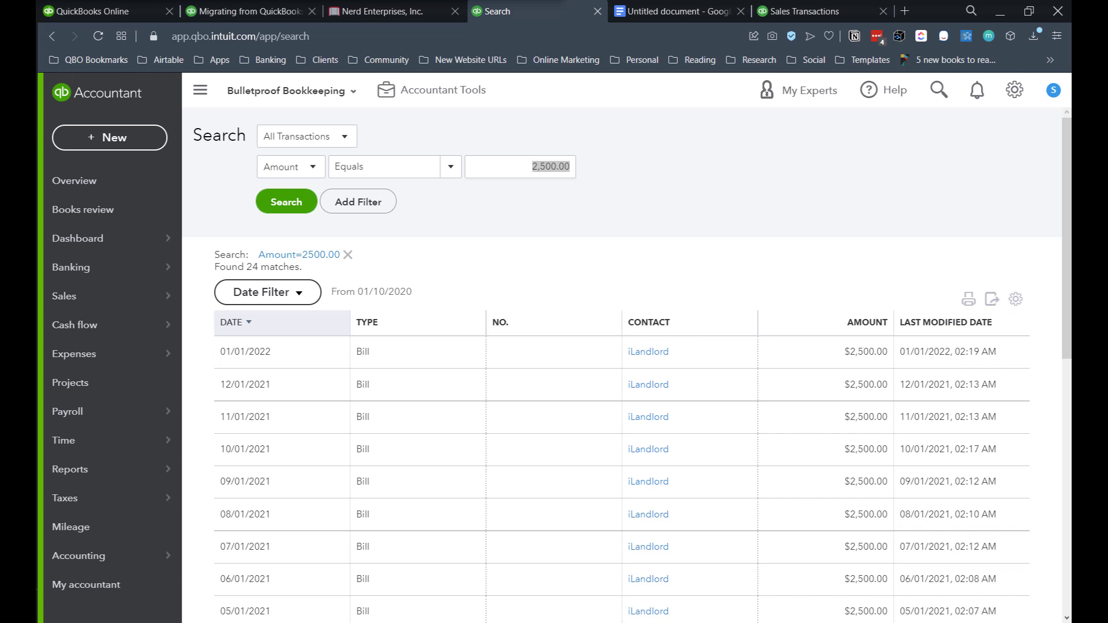
left_click(936, 89)
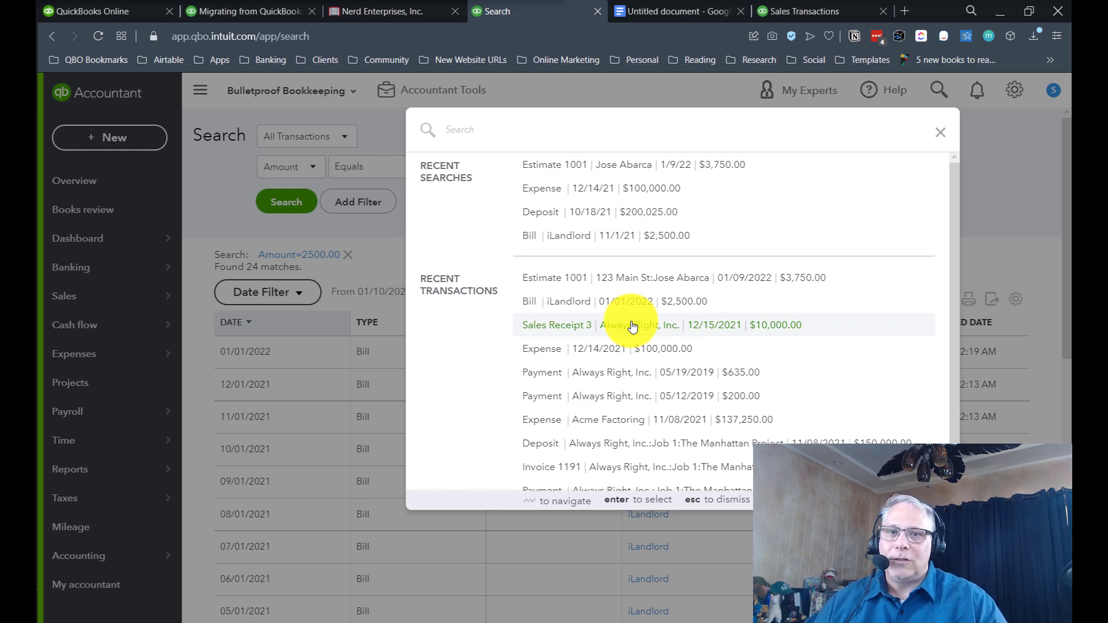
left_click(214, 184)
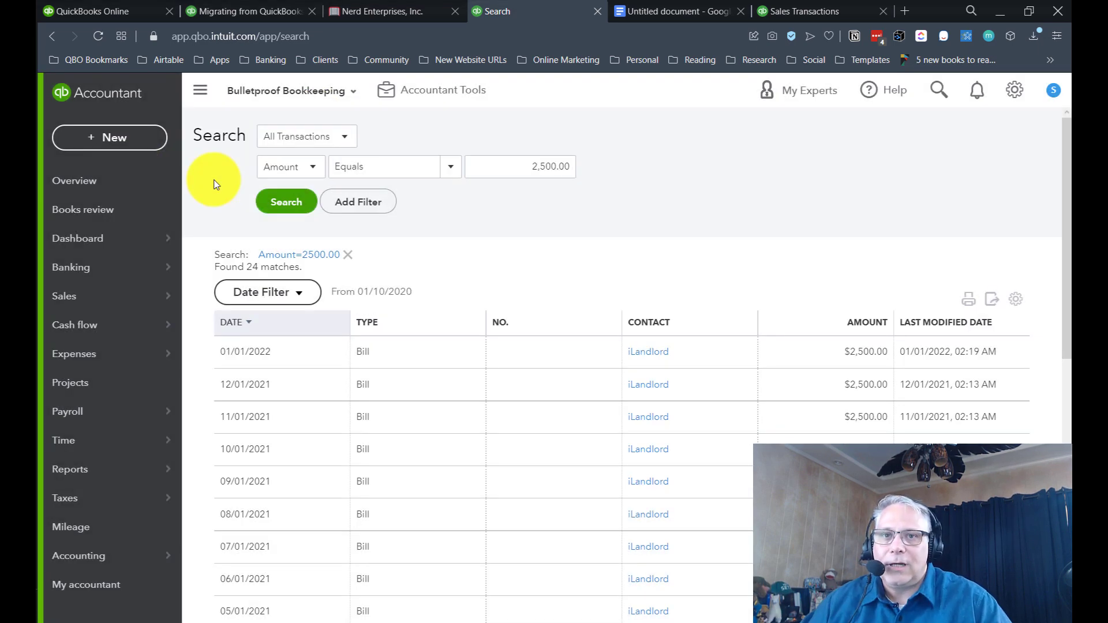